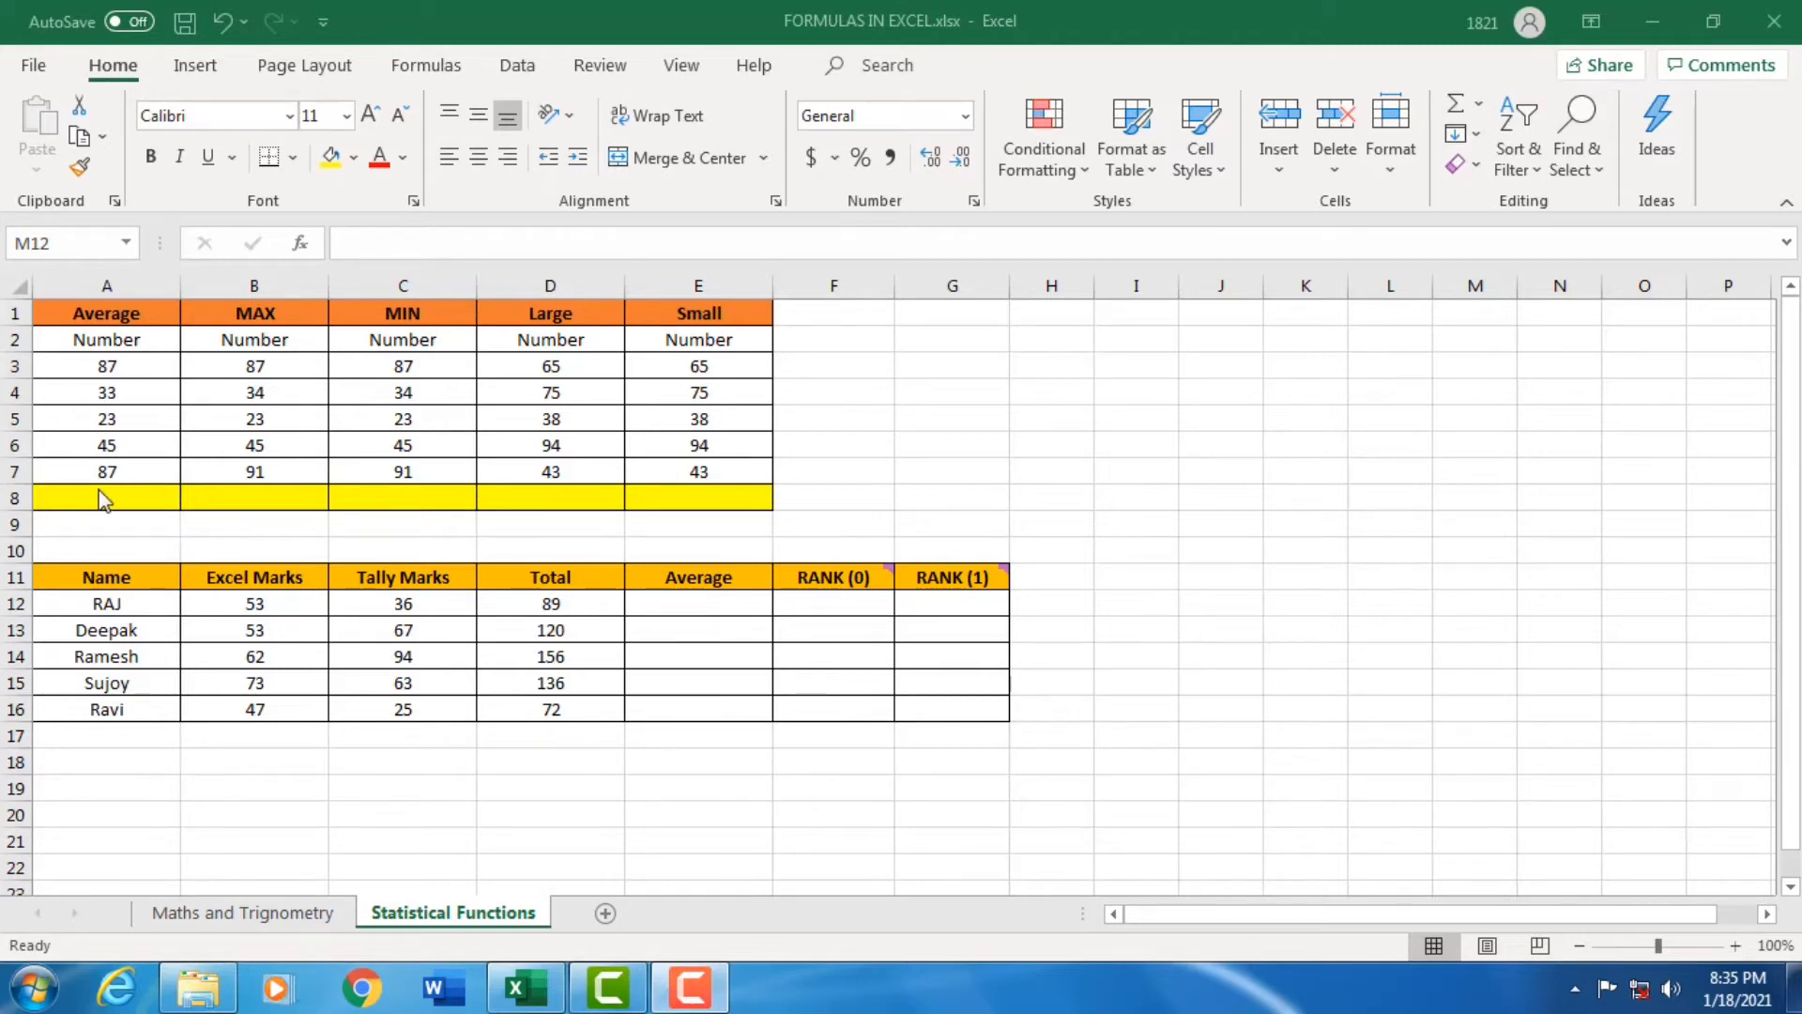
- Calculate the average of A3:A7 in cell A8 with the AVERAGE function, then select the source numbers to check it
{"action": "left_click", "coordinate": [86, 366]}
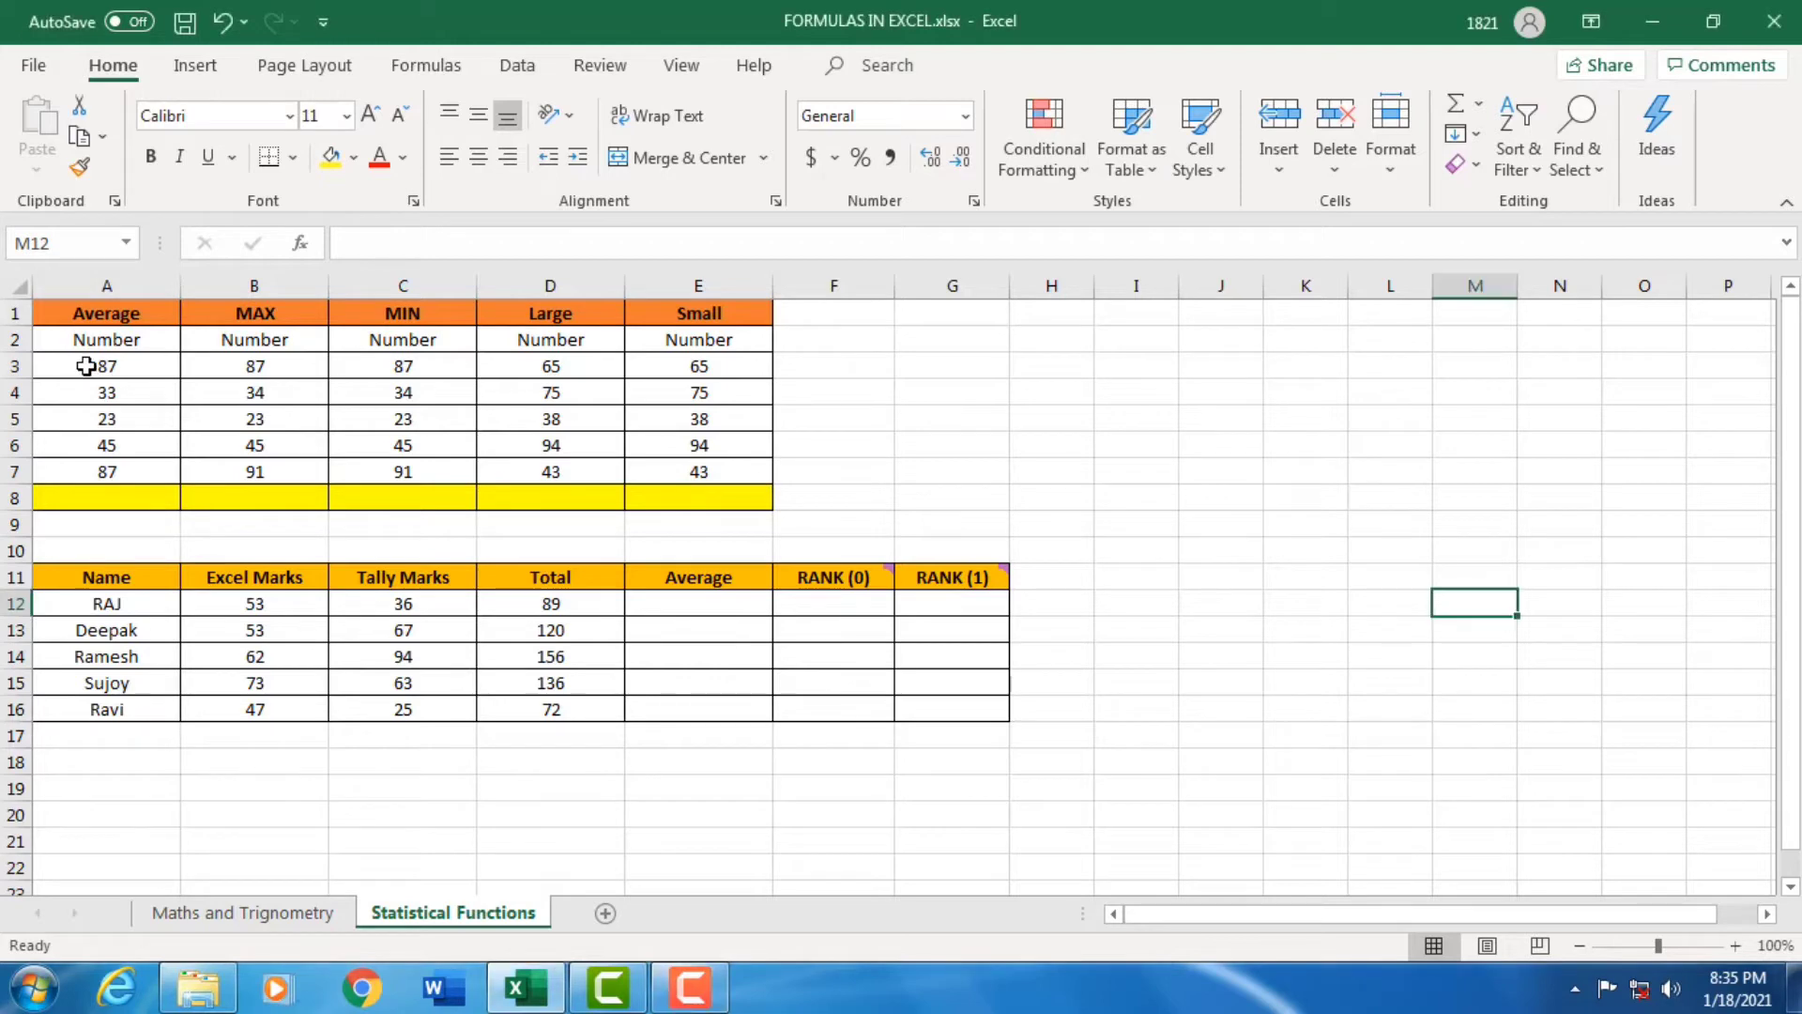
{"action": "left_click_drag", "start_coordinate": [85, 366], "coordinate": [111, 465]}
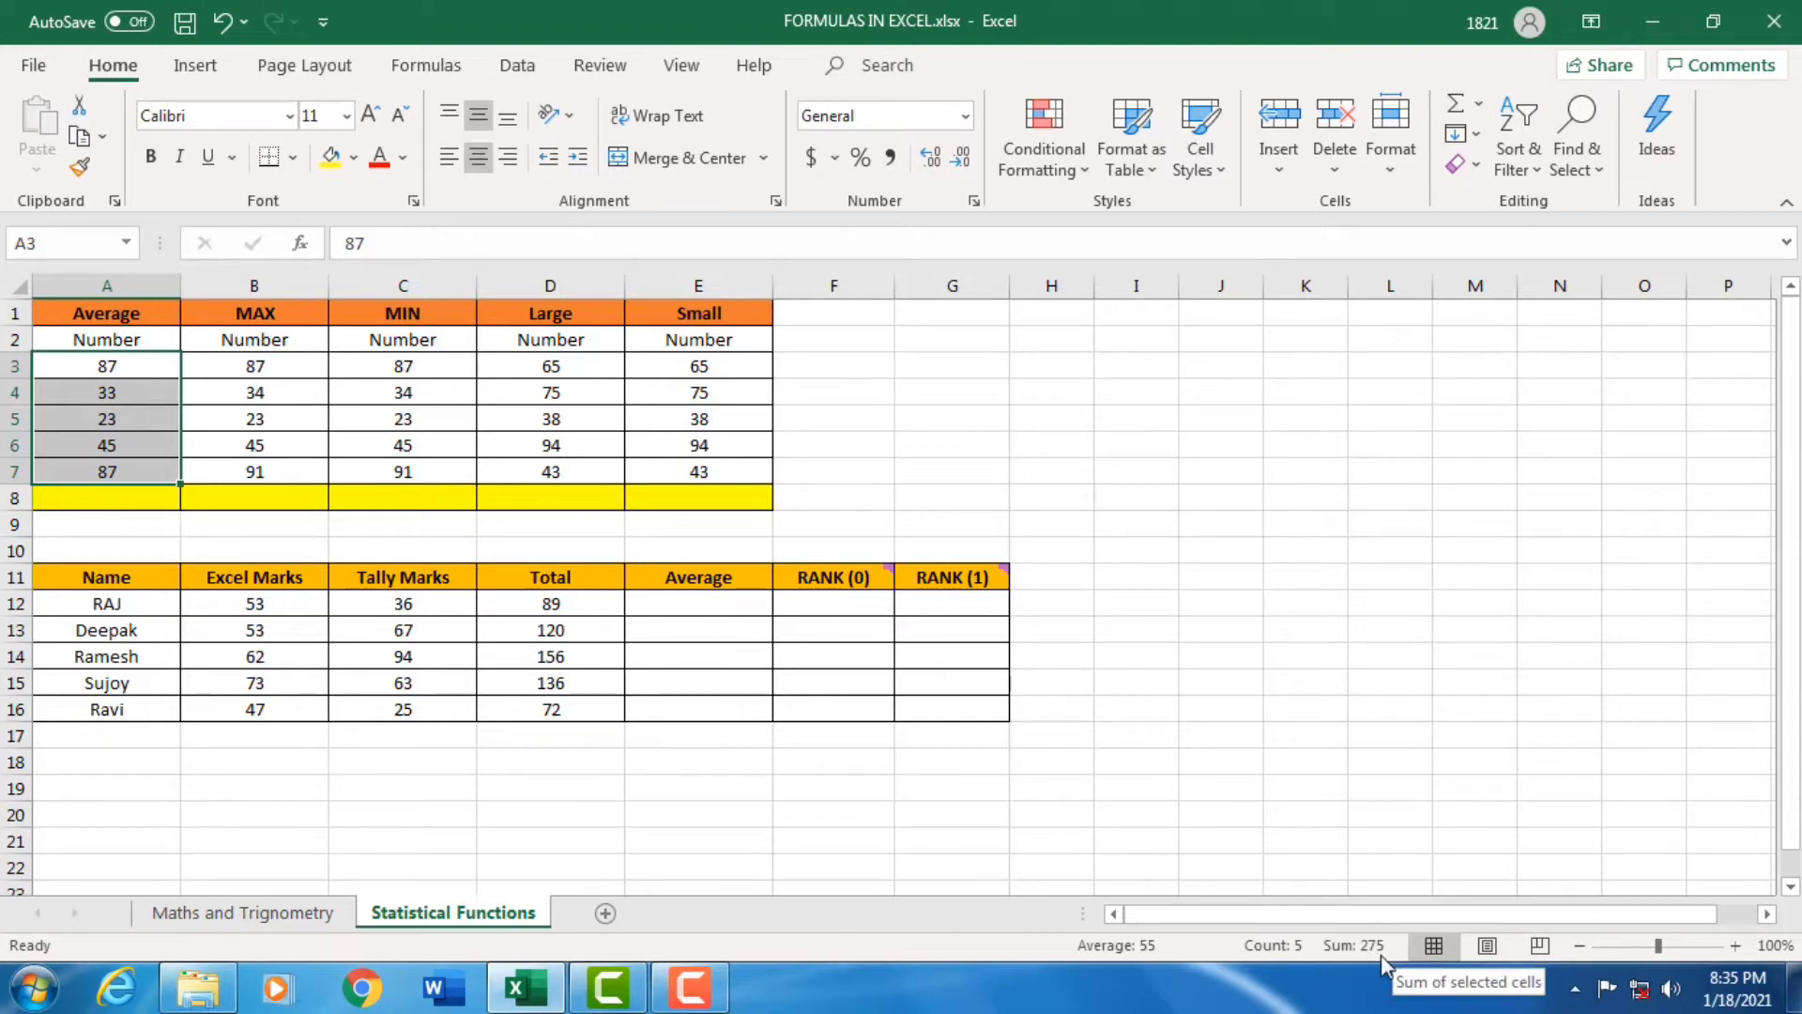
{"action": "left_click", "coordinate": [93, 501]}
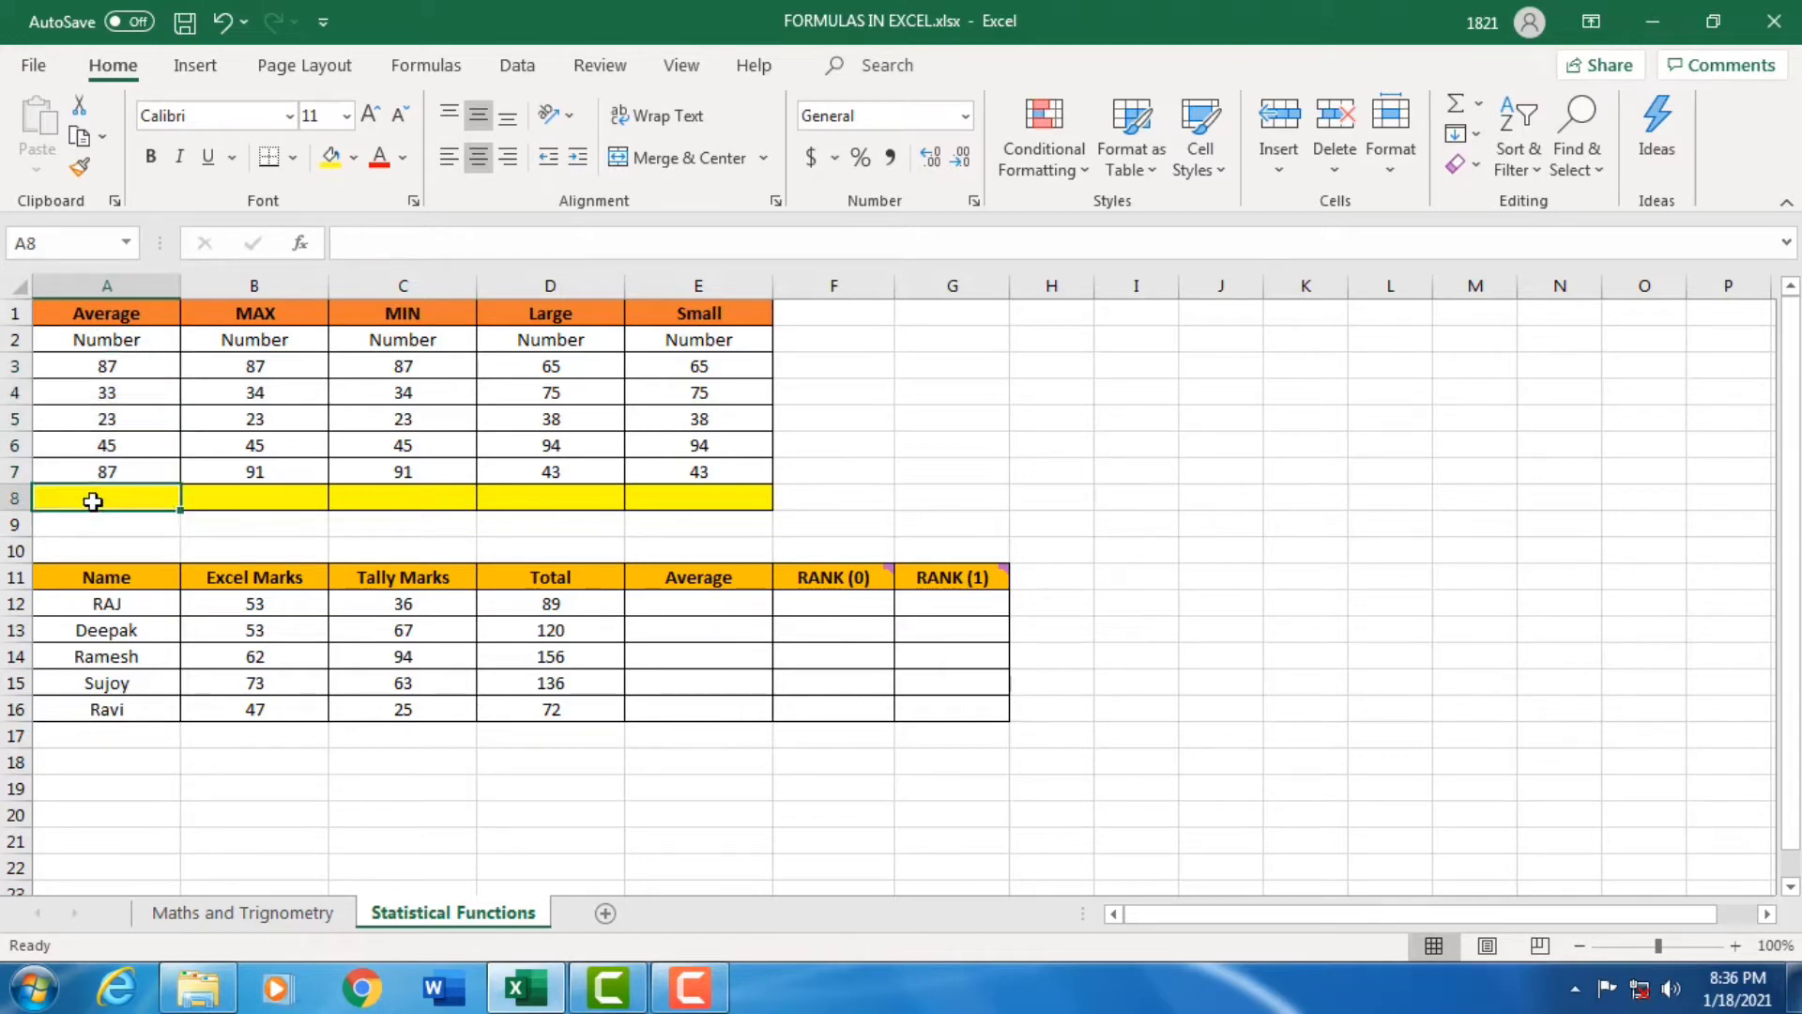
{"action": "type", "text": "=av"}
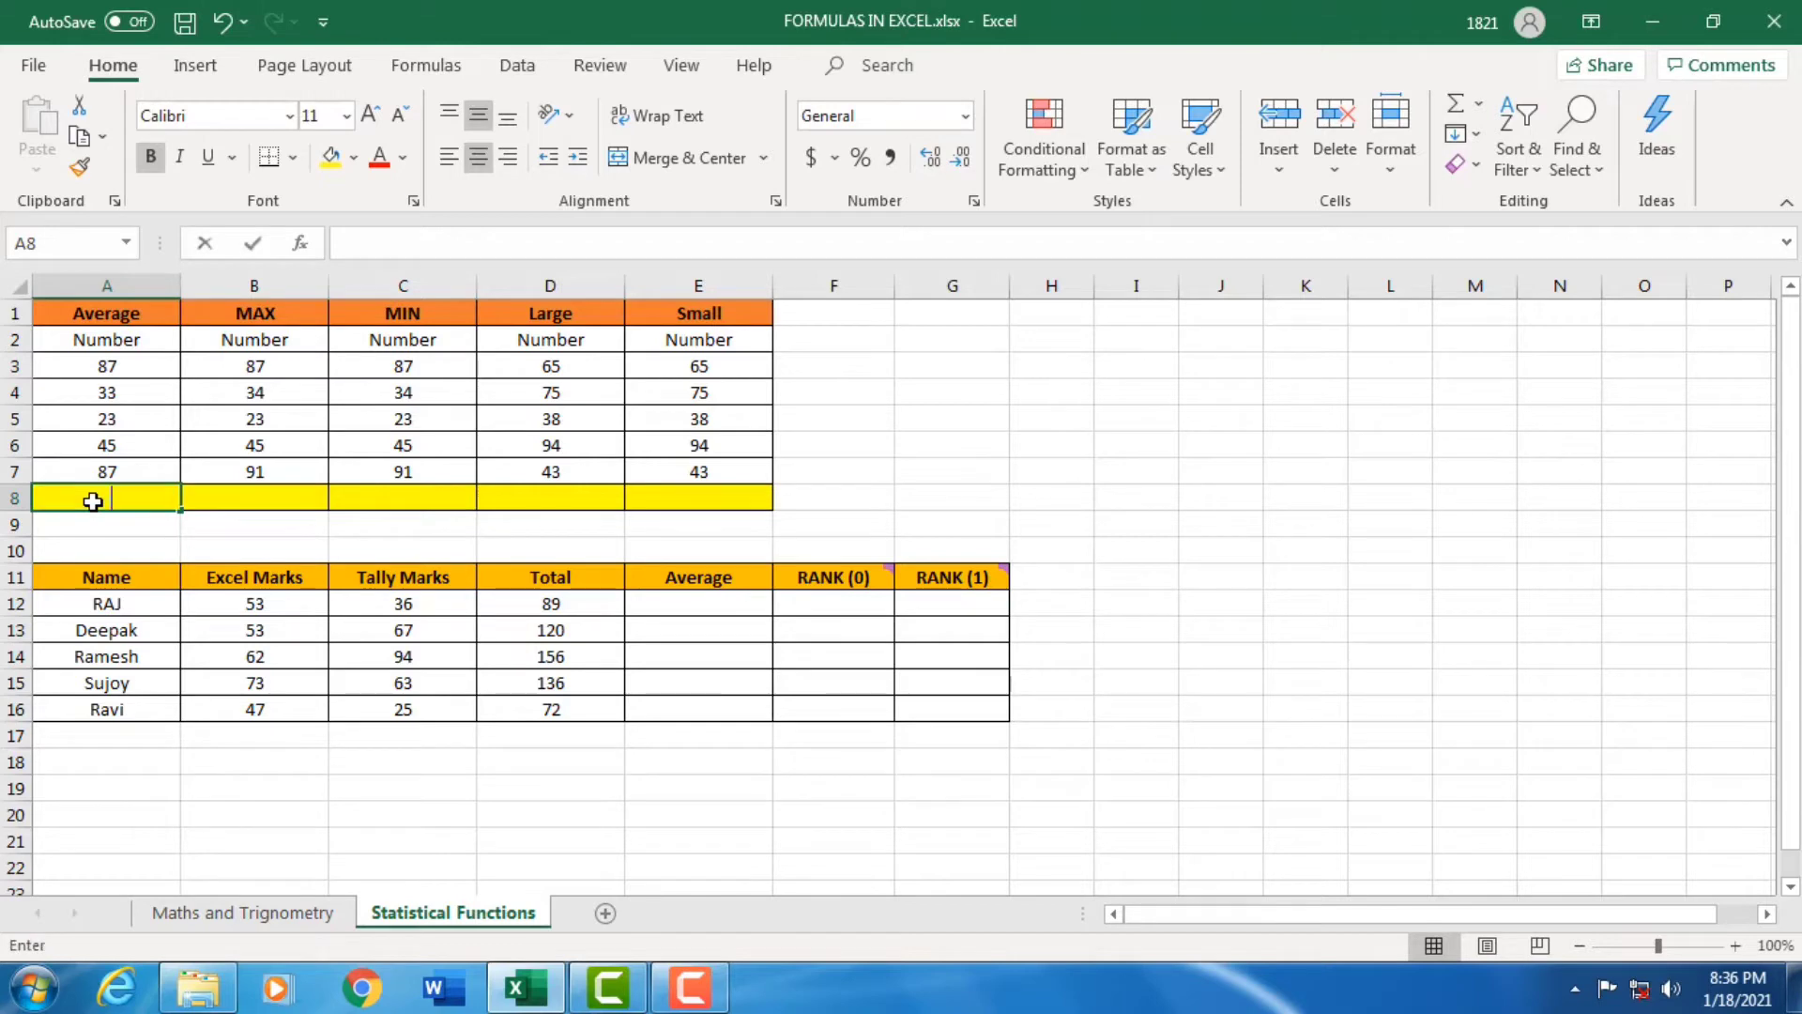
{"action": "type", "text": "erage"}
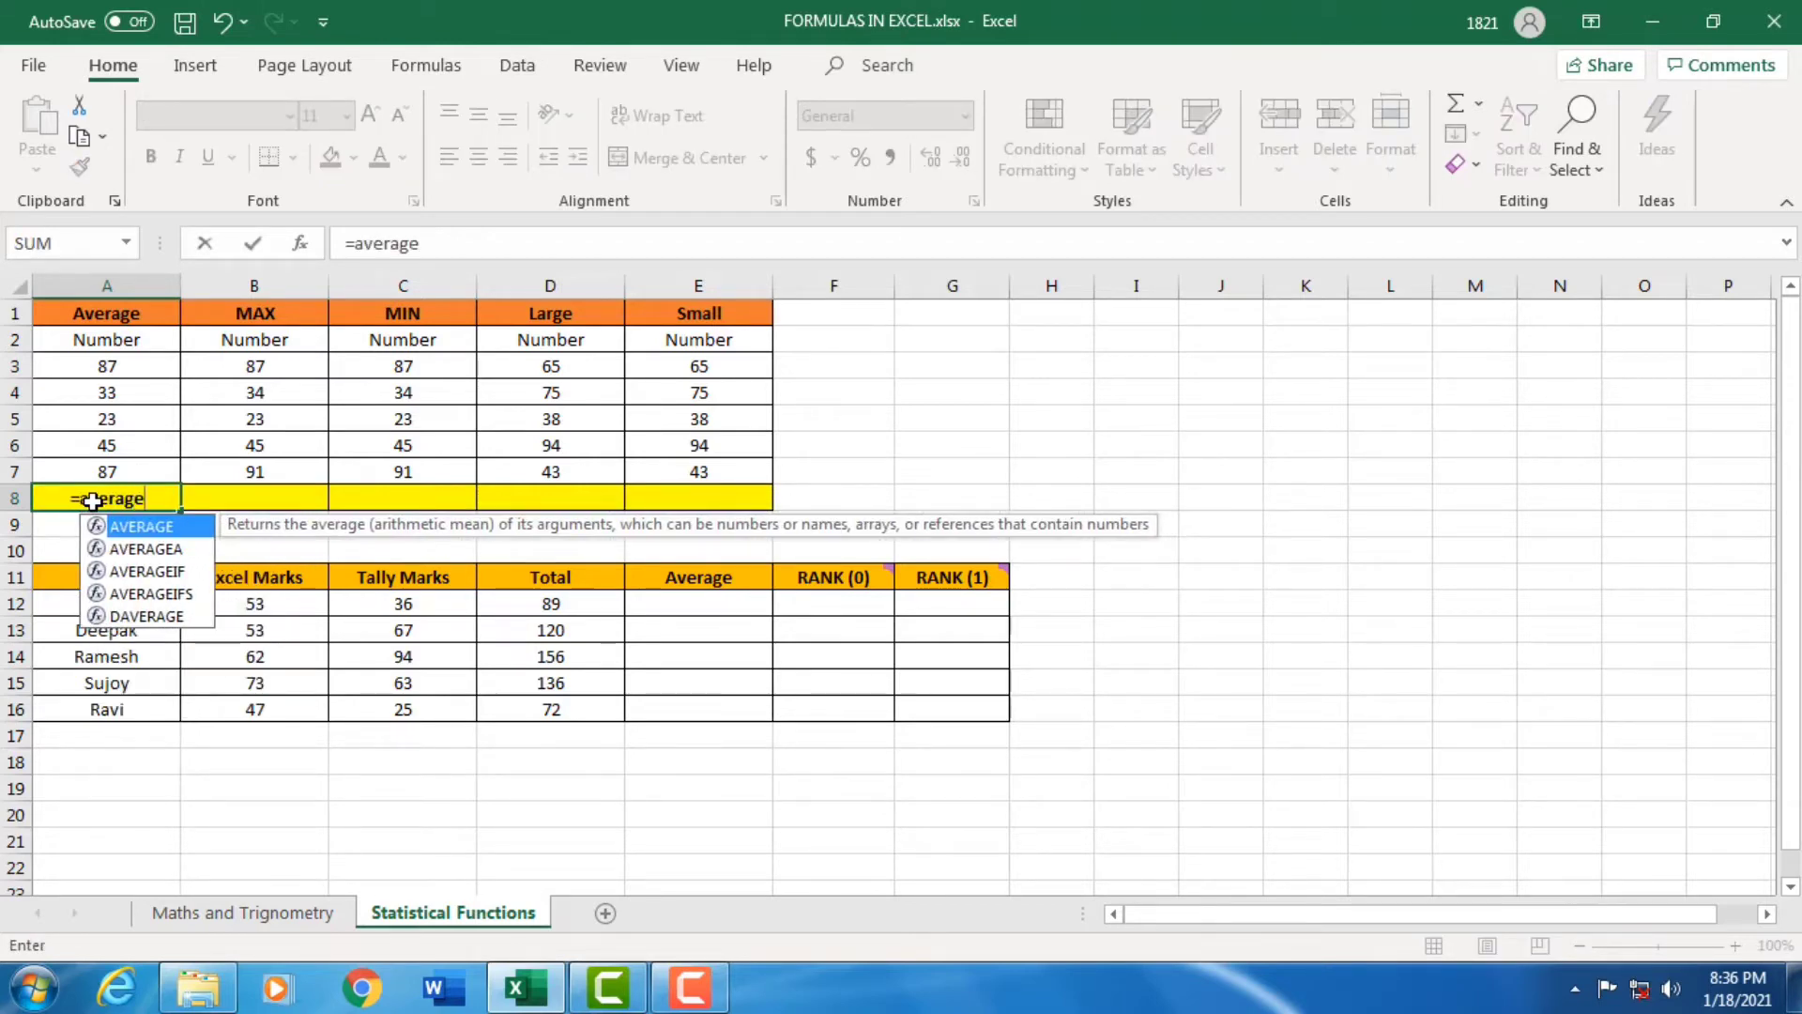
{"action": "key", "text": "Tab"}
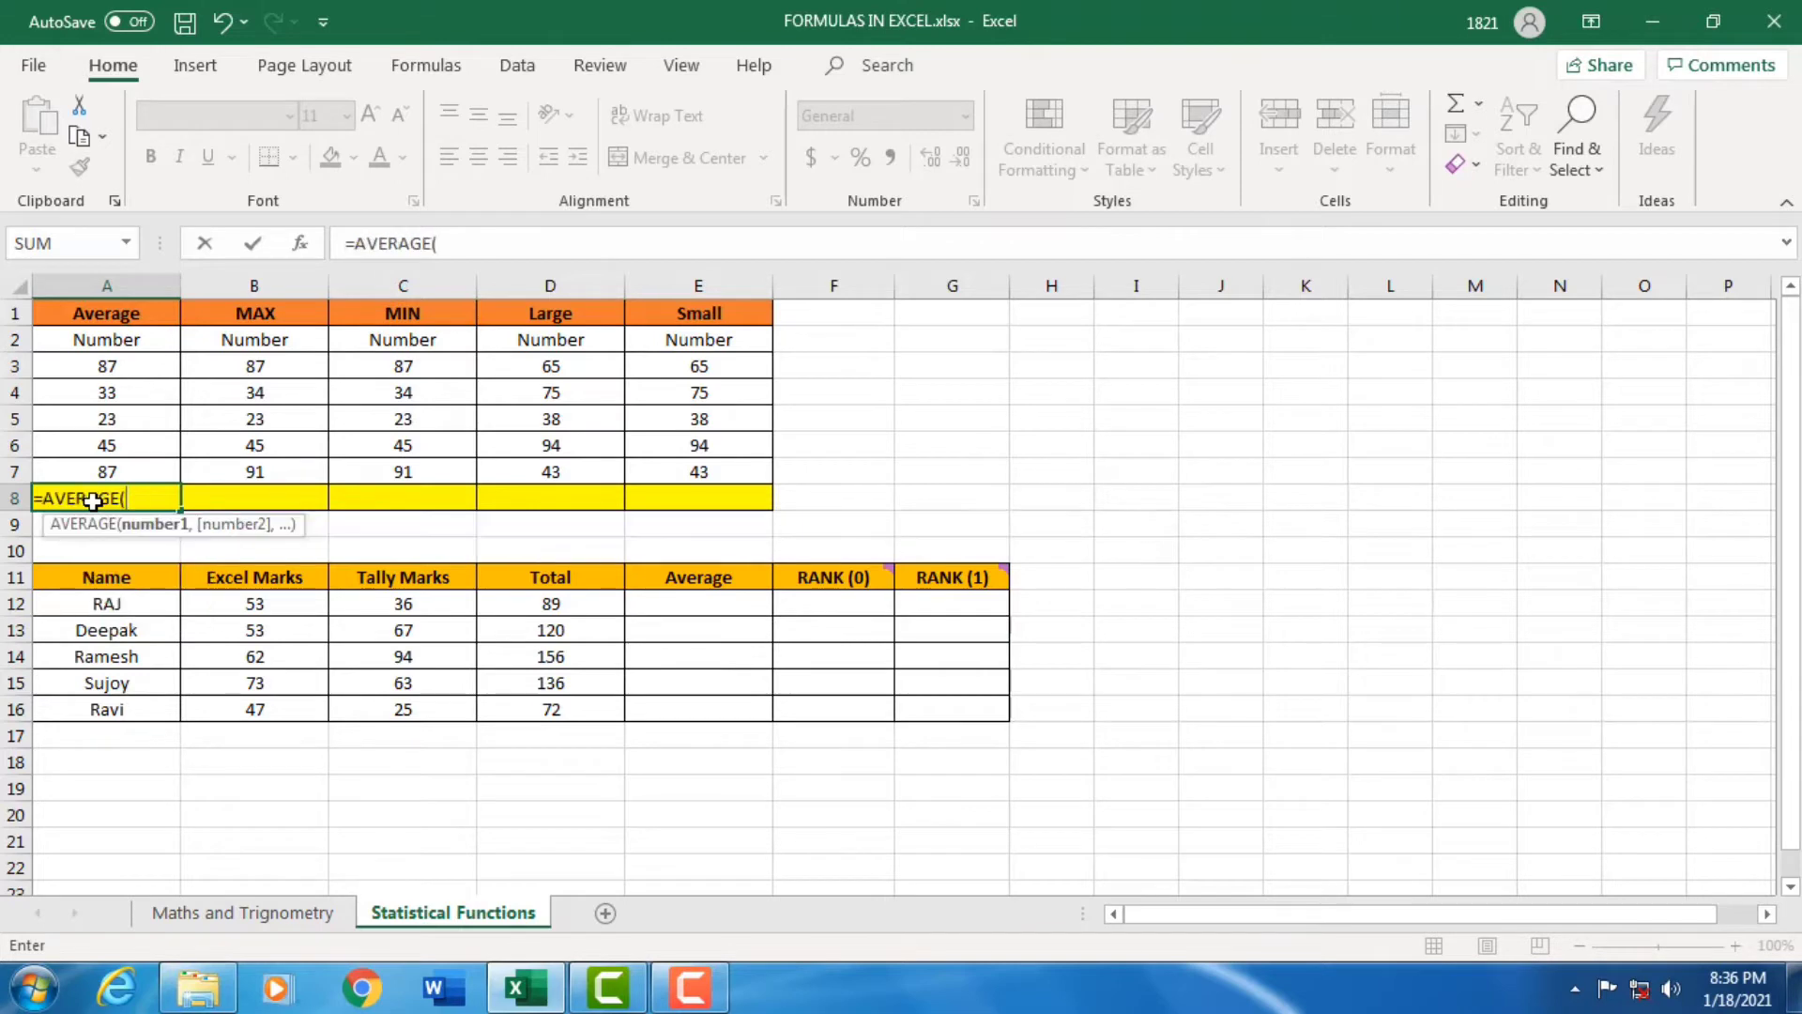
{"action": "left_click_drag", "start_coordinate": [110, 364], "coordinate": [122, 462]}
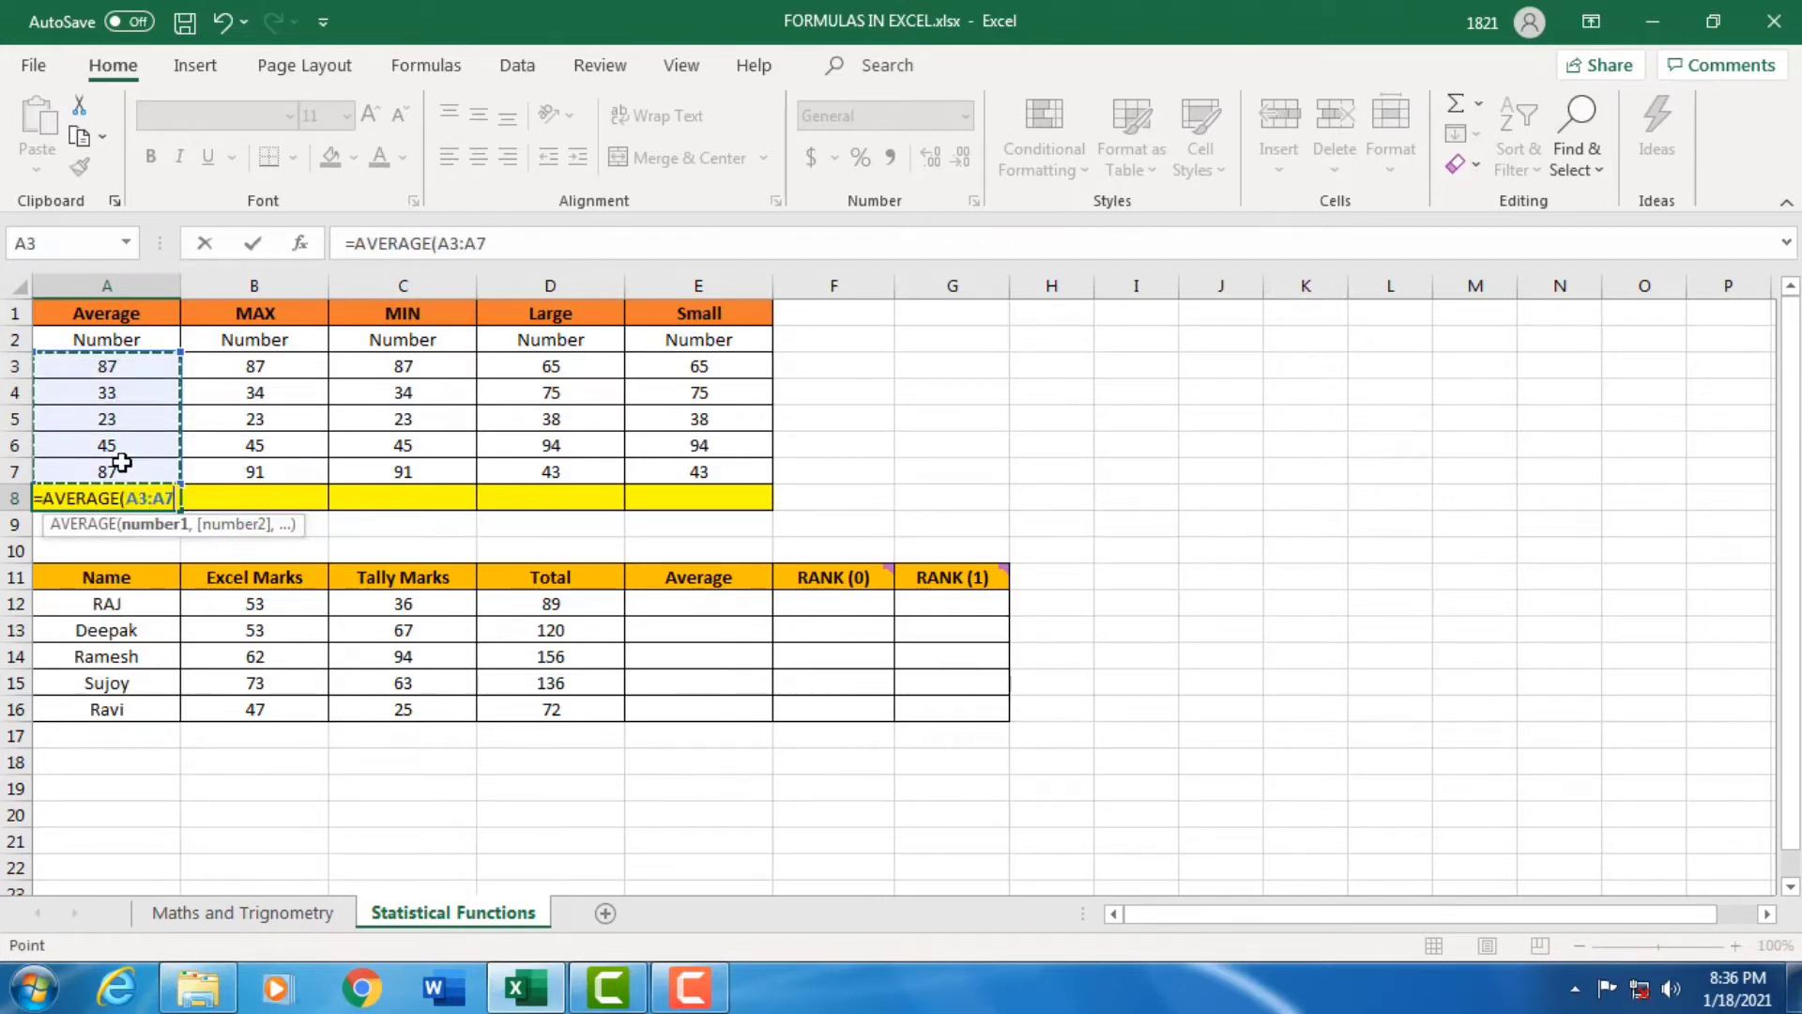
{"action": "type", "text": ")"}
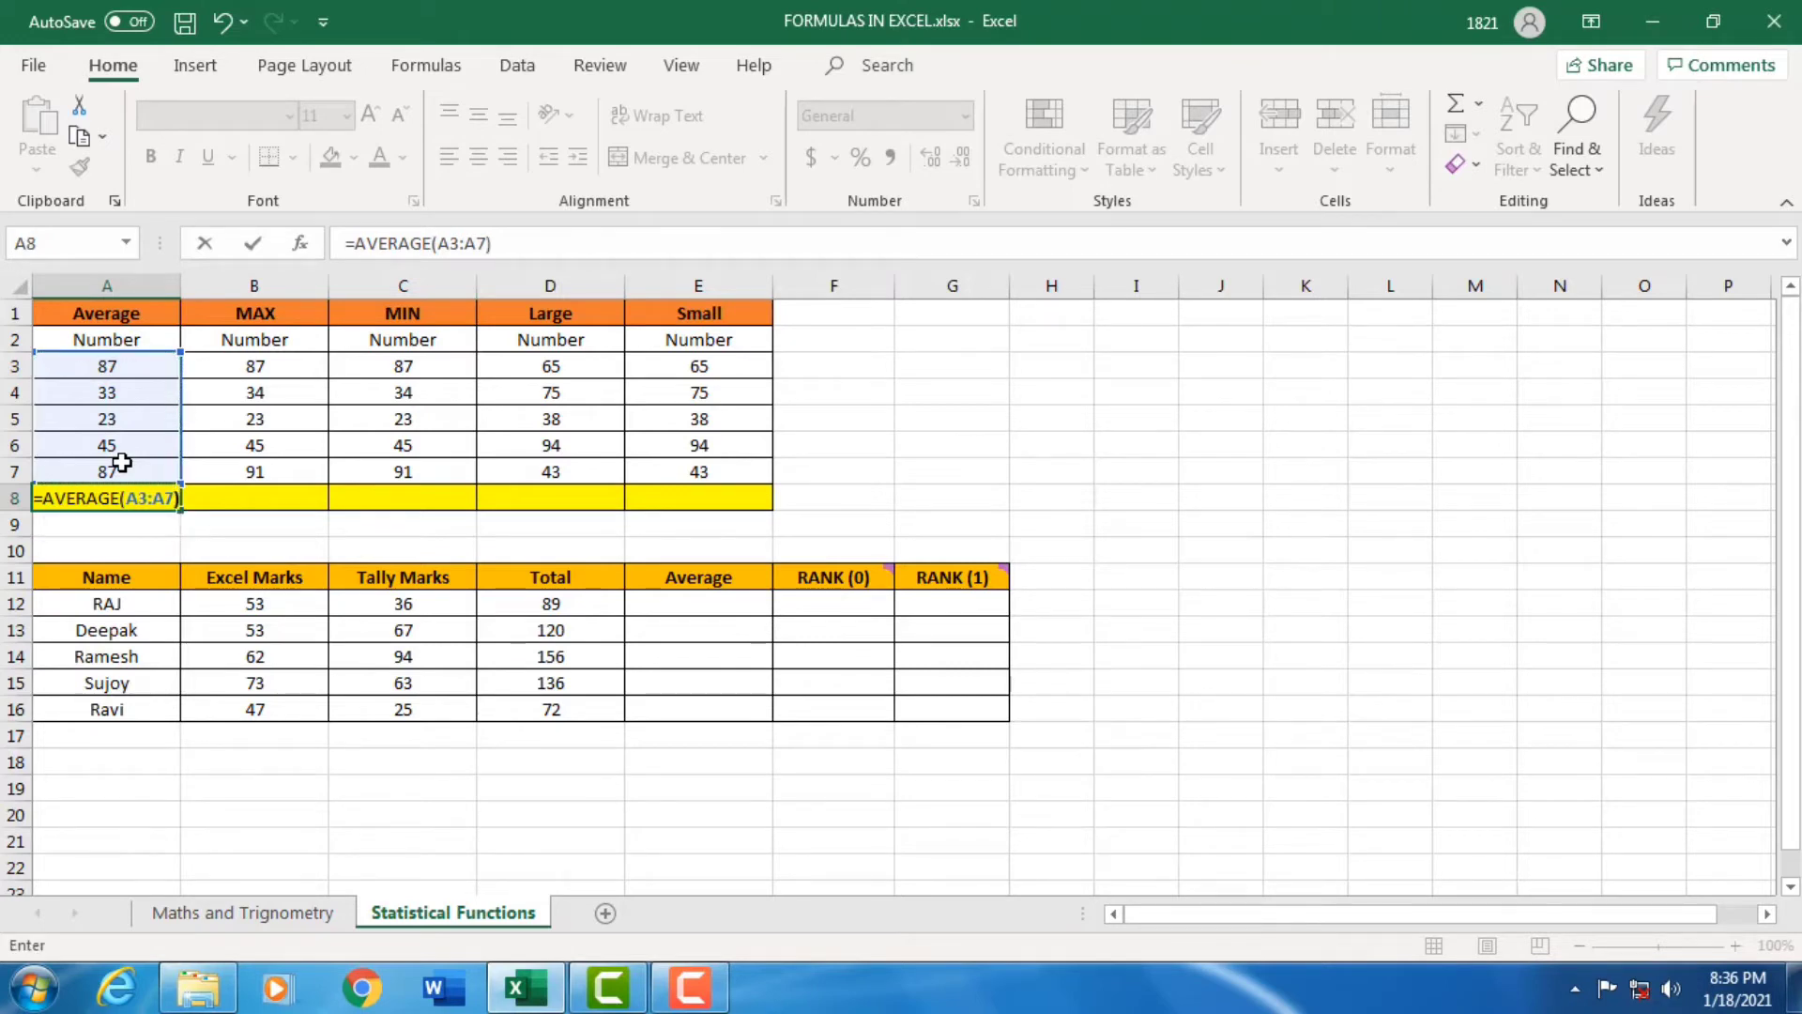
{"action": "key", "text": "Return"}
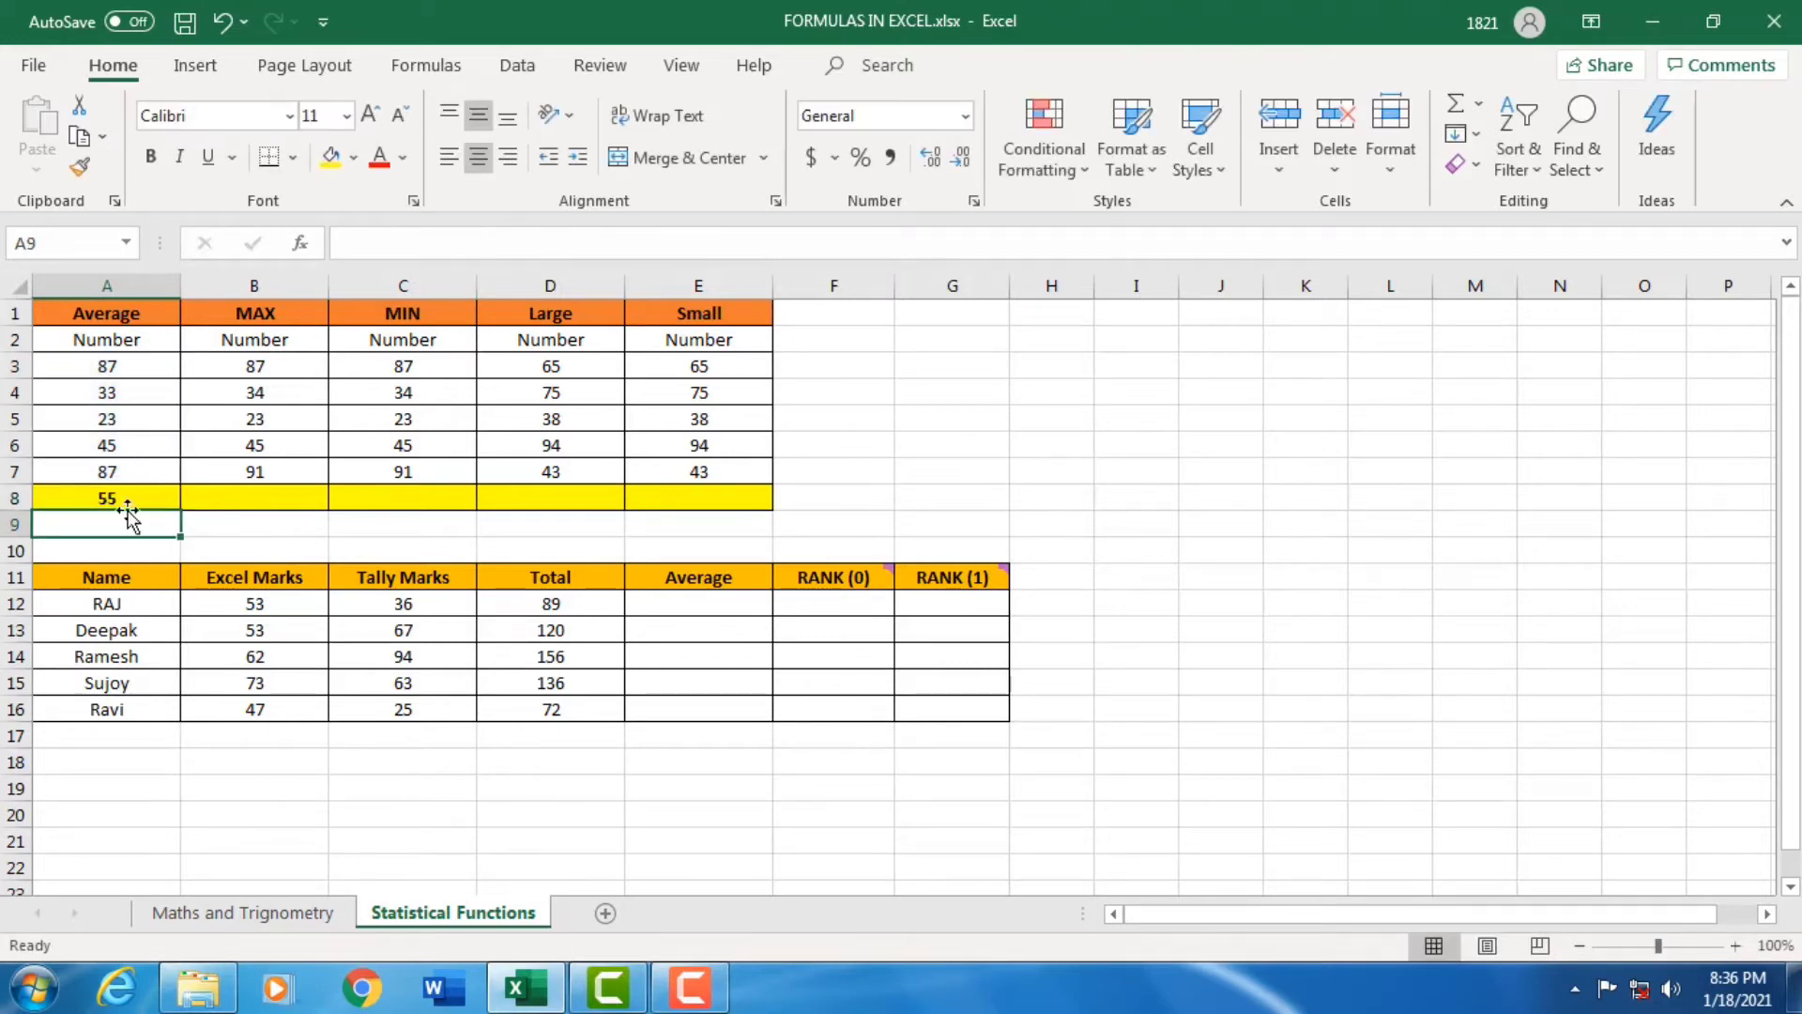
{"action": "left_click", "coordinate": [112, 496]}
{"action": "left_click_drag", "start_coordinate": [110, 366], "coordinate": [116, 469]}
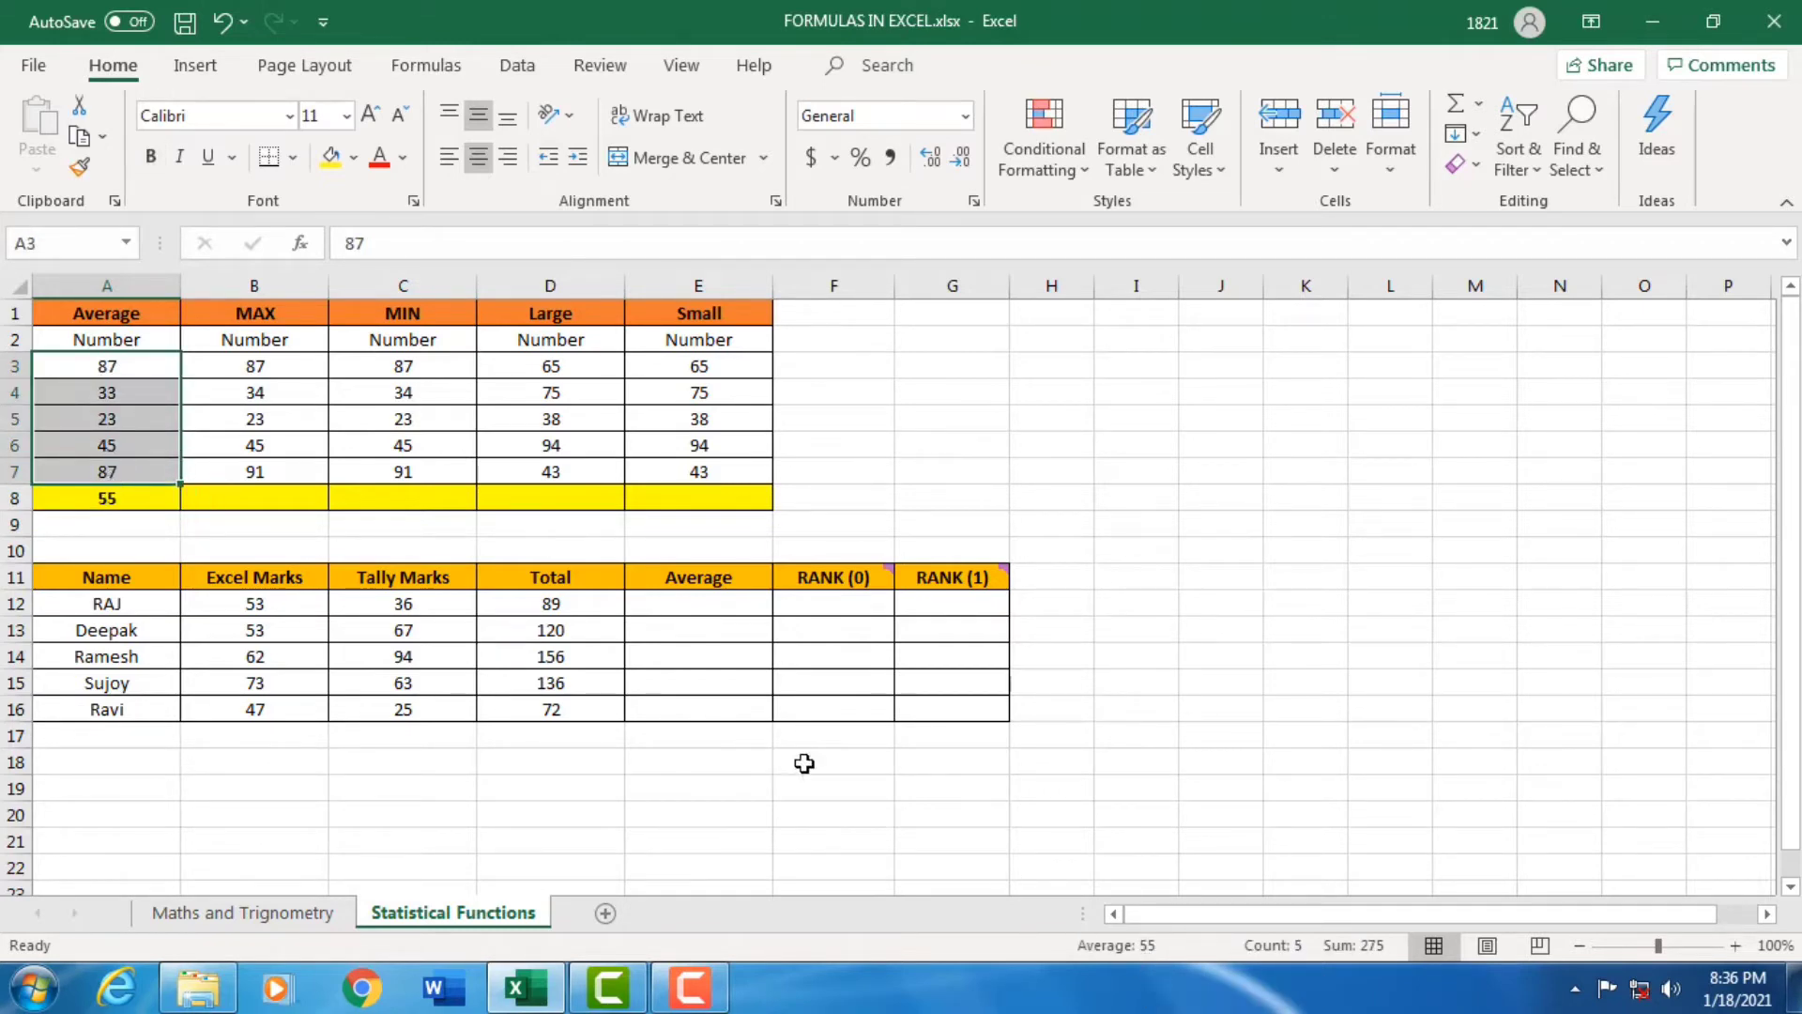
- Find the highest number of B3:B7 in cell B8 with the MAX function and compare it with the source numbers
{"action": "left_click", "coordinate": [249, 497]}
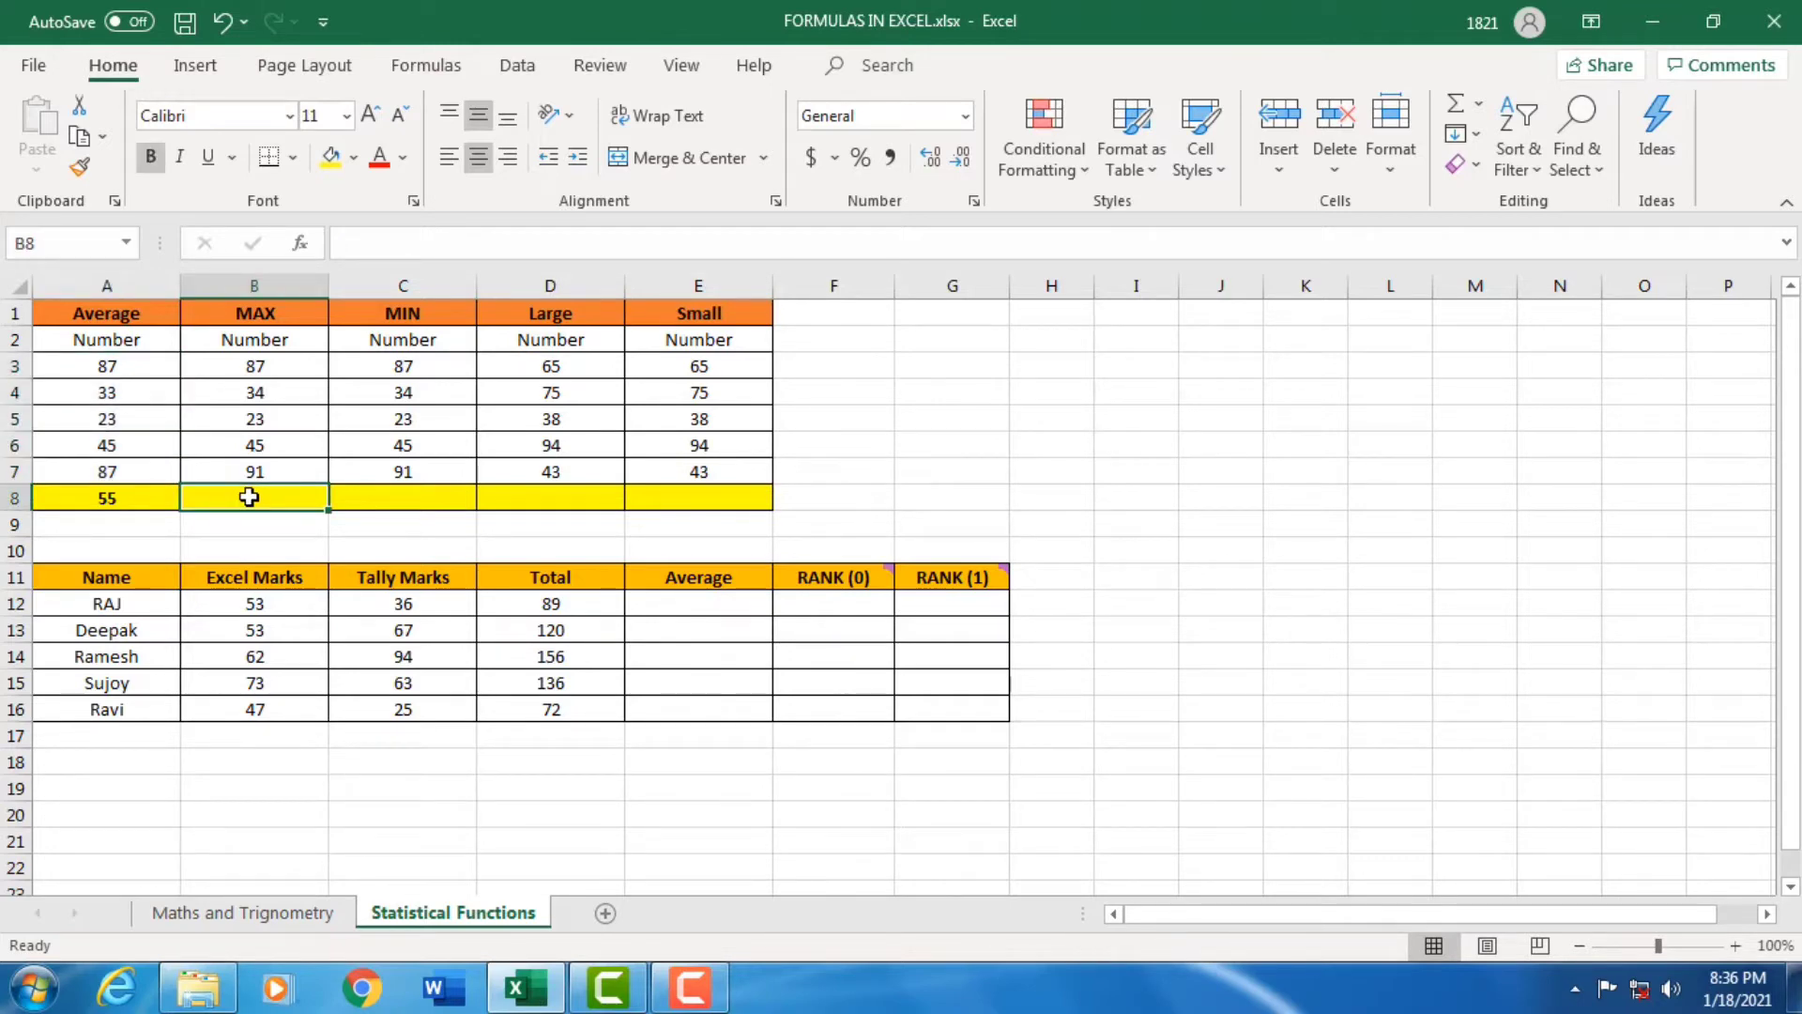
{"action": "left_click", "coordinate": [256, 372]}
{"action": "left_click_drag", "start_coordinate": [259, 385], "coordinate": [257, 470]}
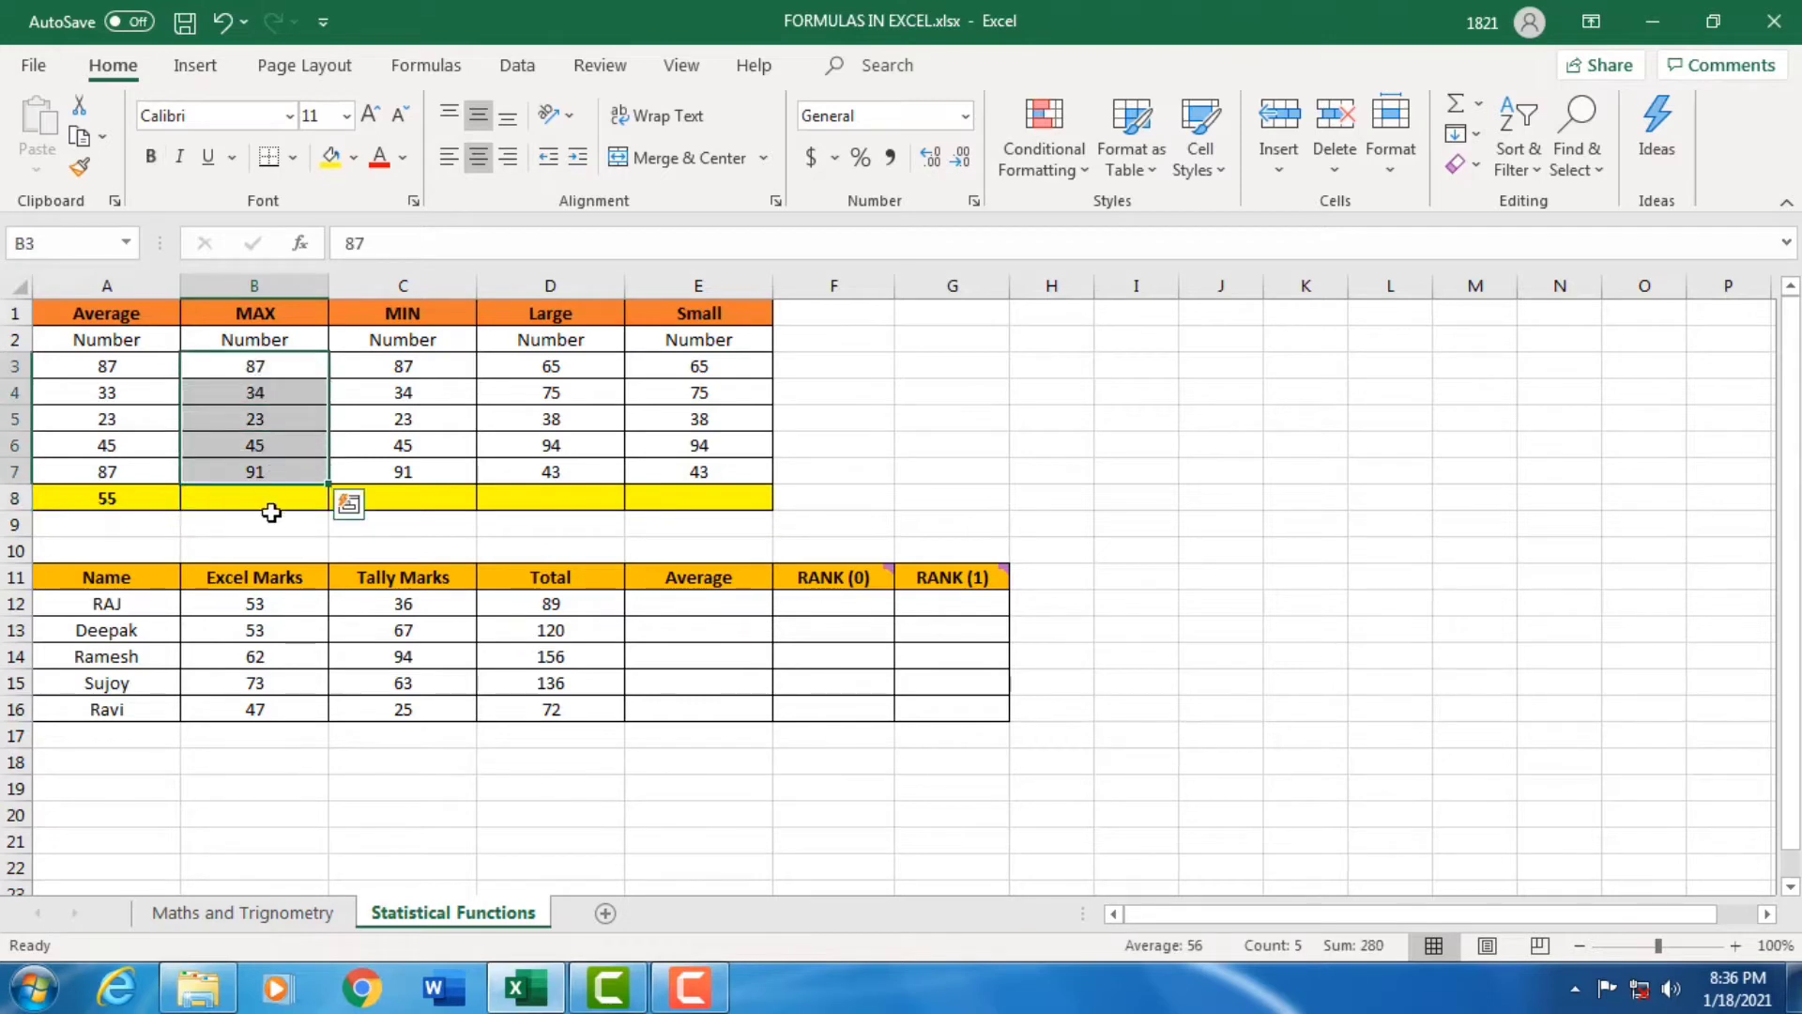
{"action": "left_click", "coordinate": [268, 500]}
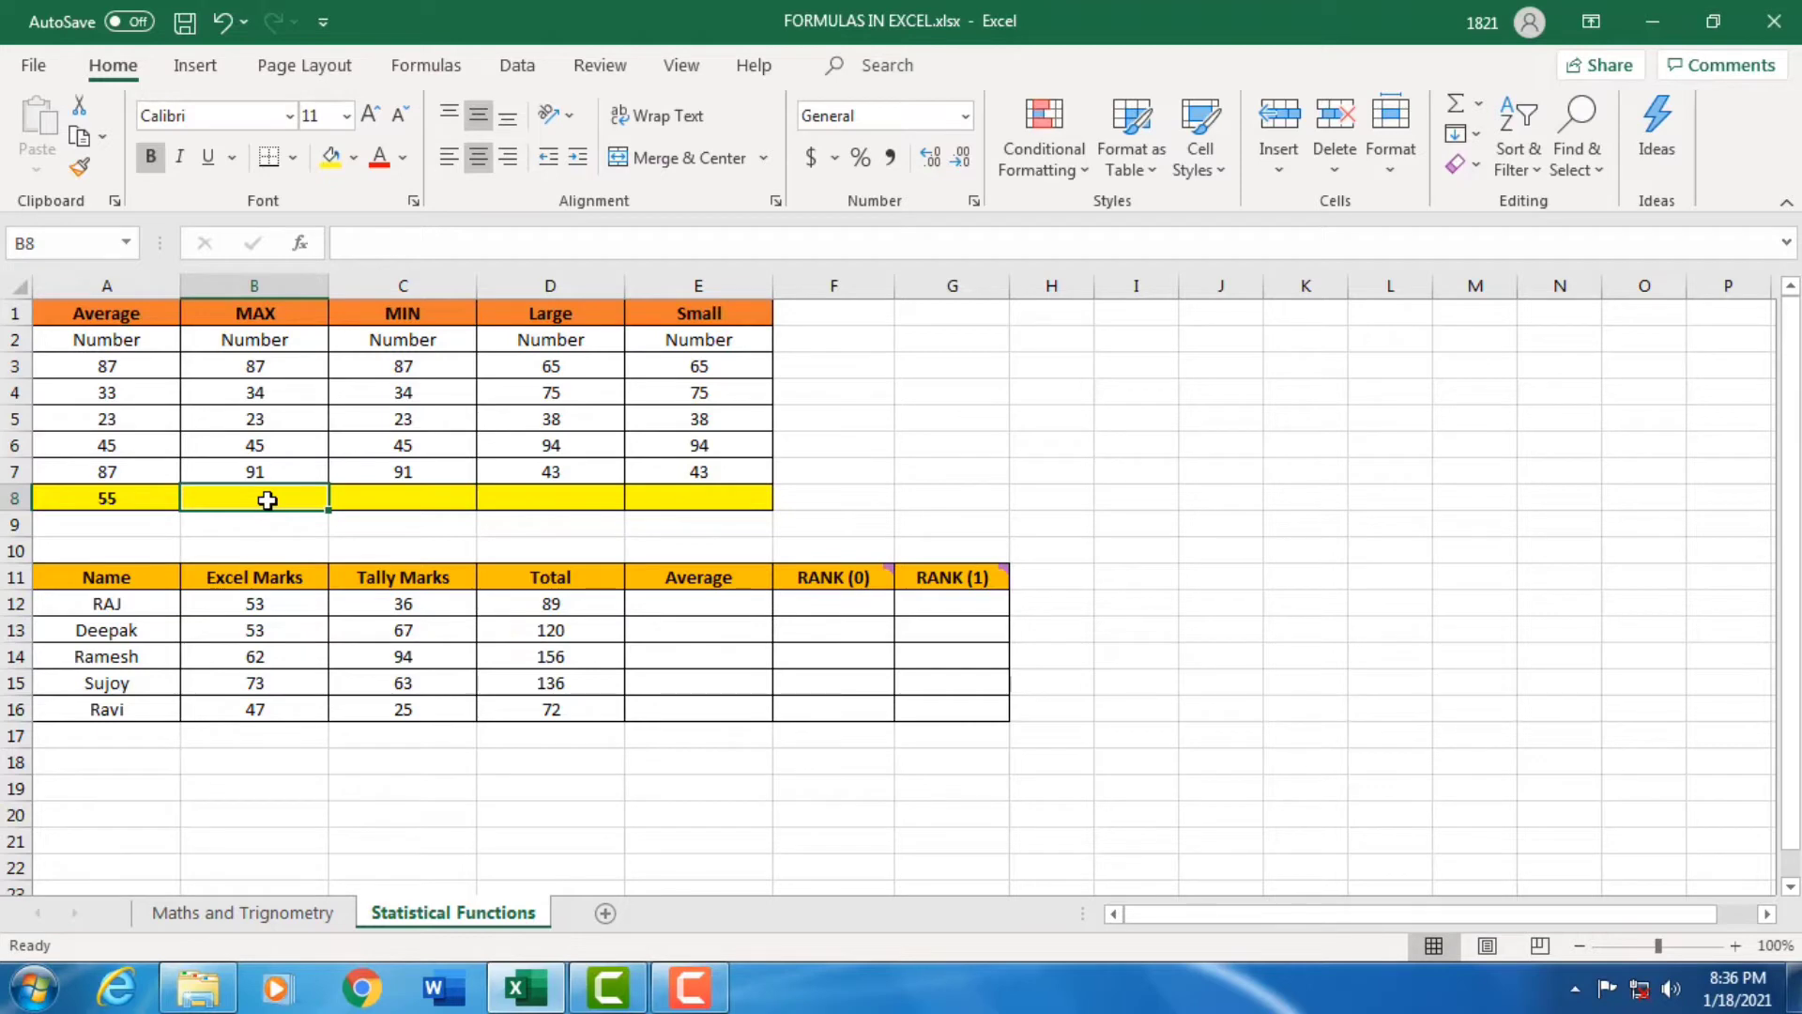
{"action": "type", "text": "="}
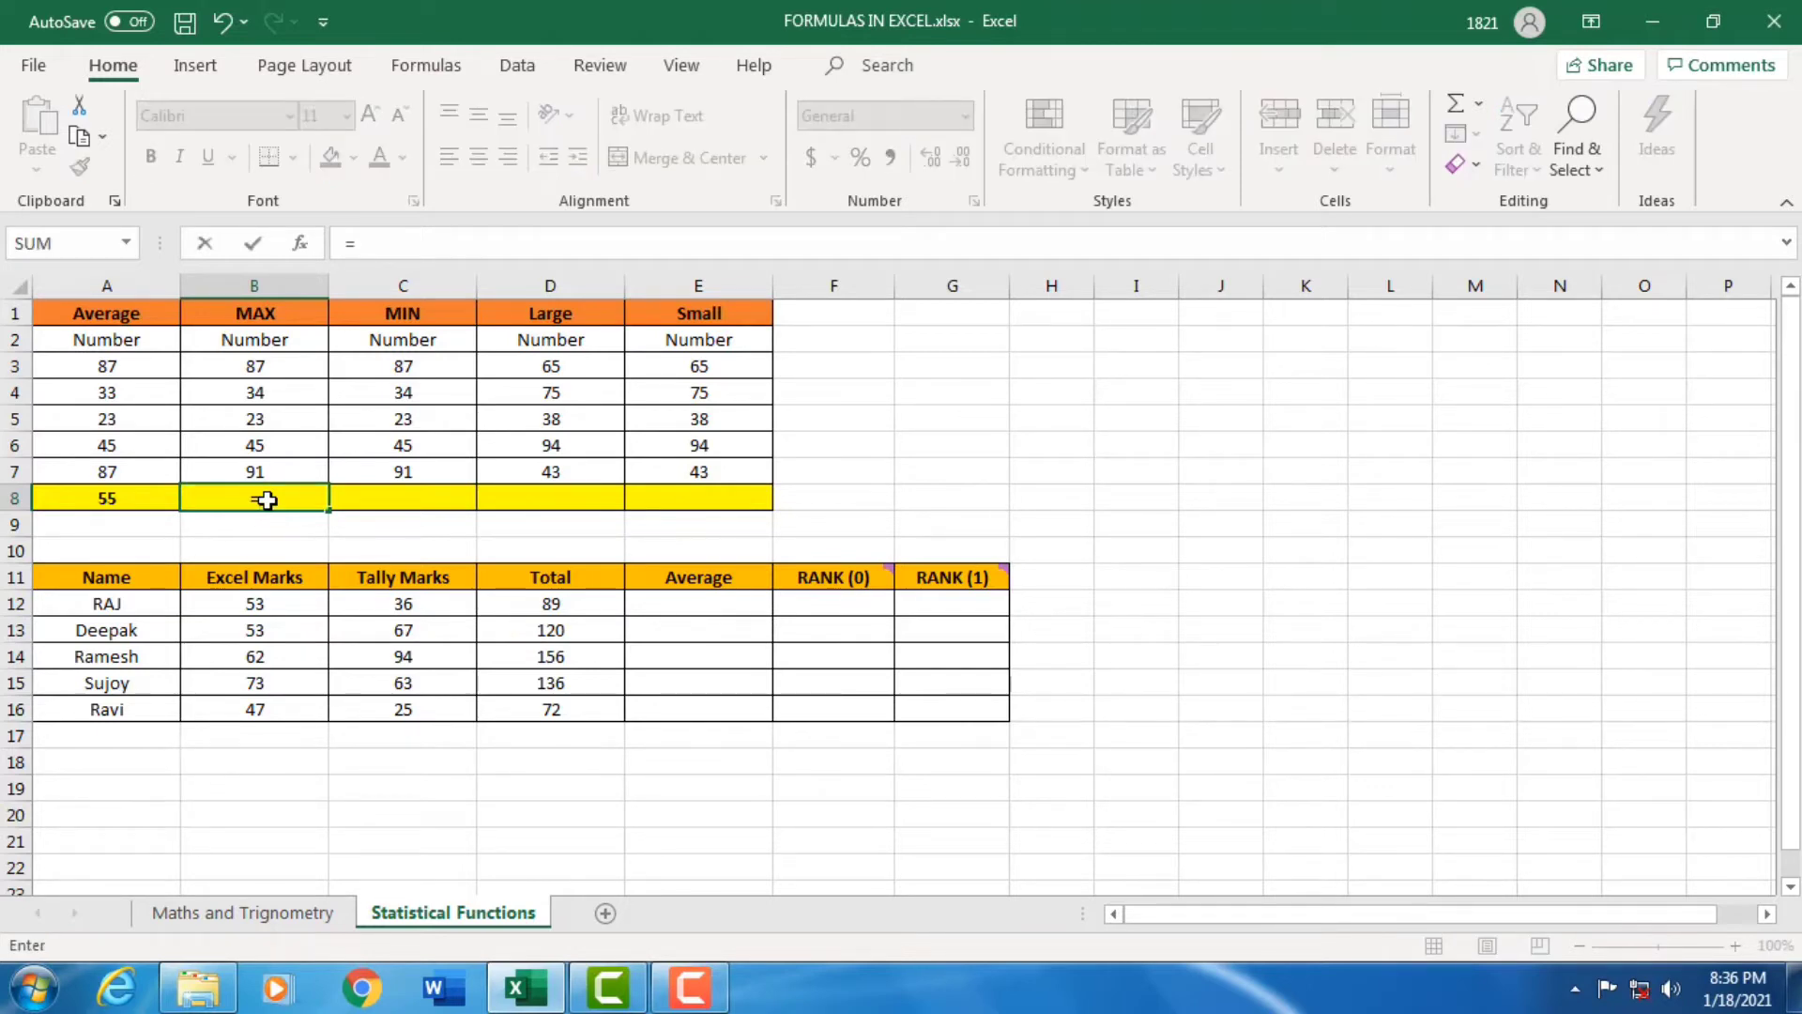
{"action": "type", "text": "MAX"}
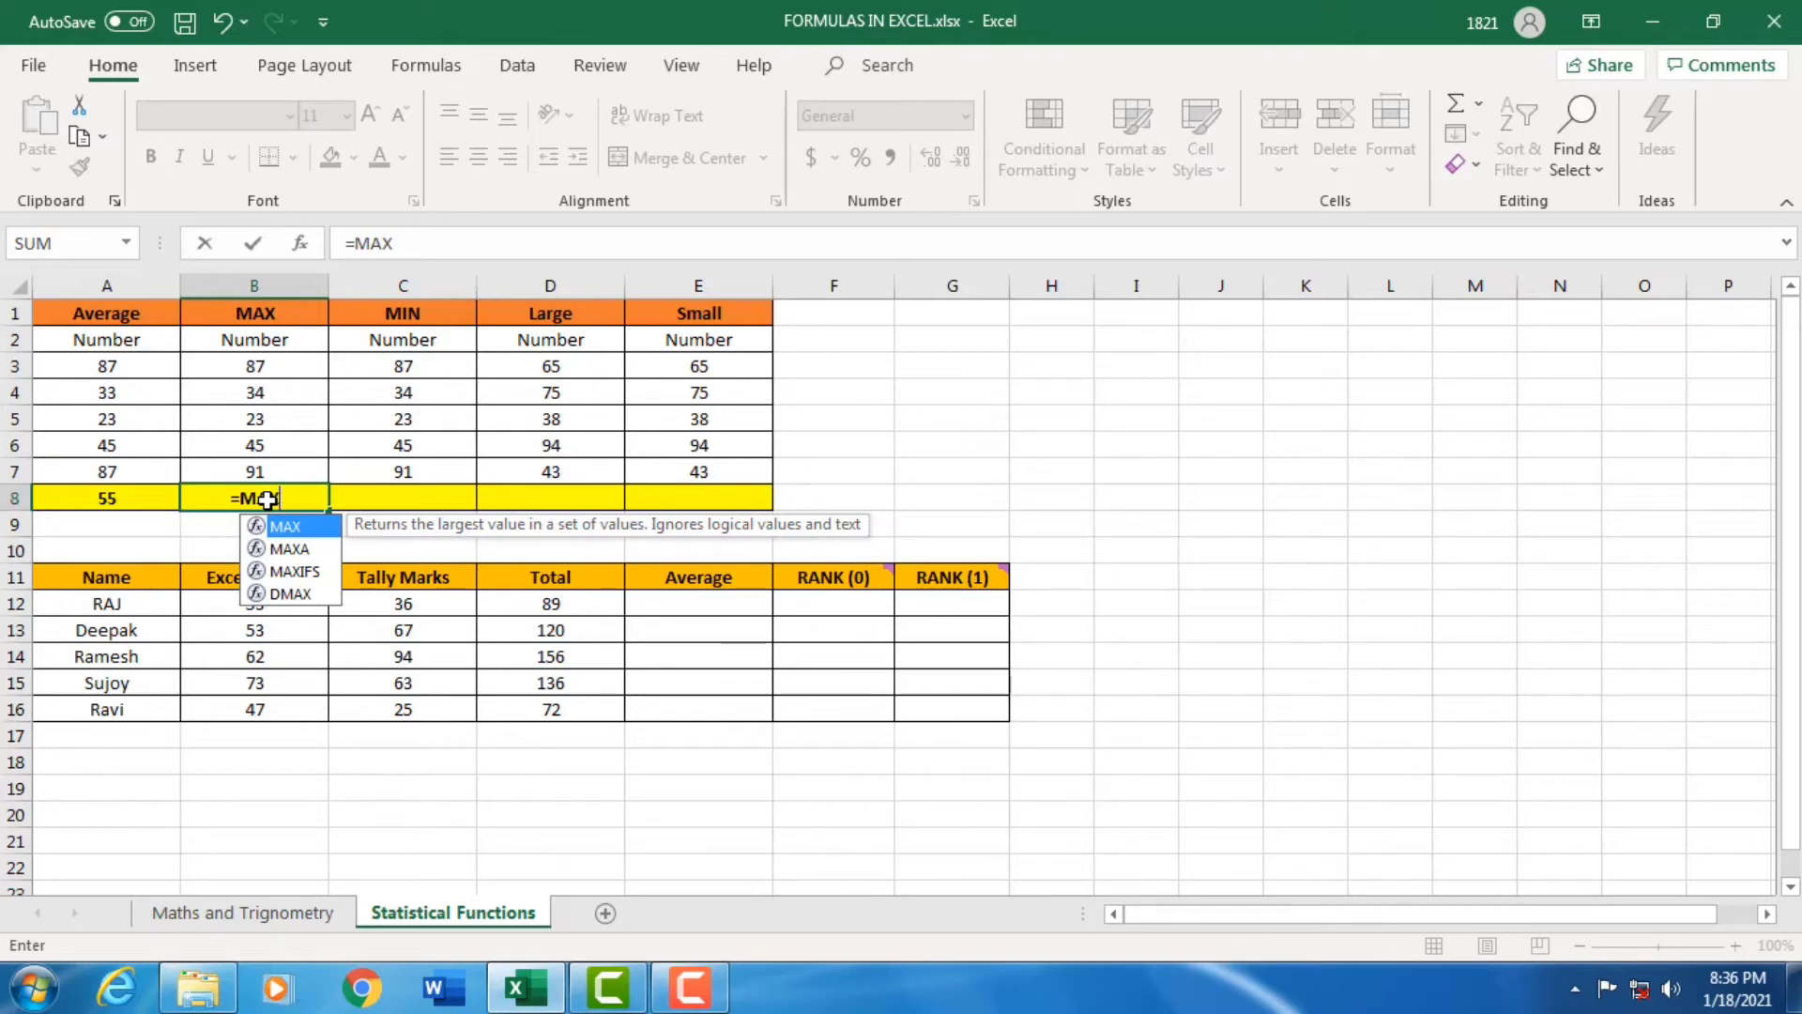
{"action": "type", "text": "("}
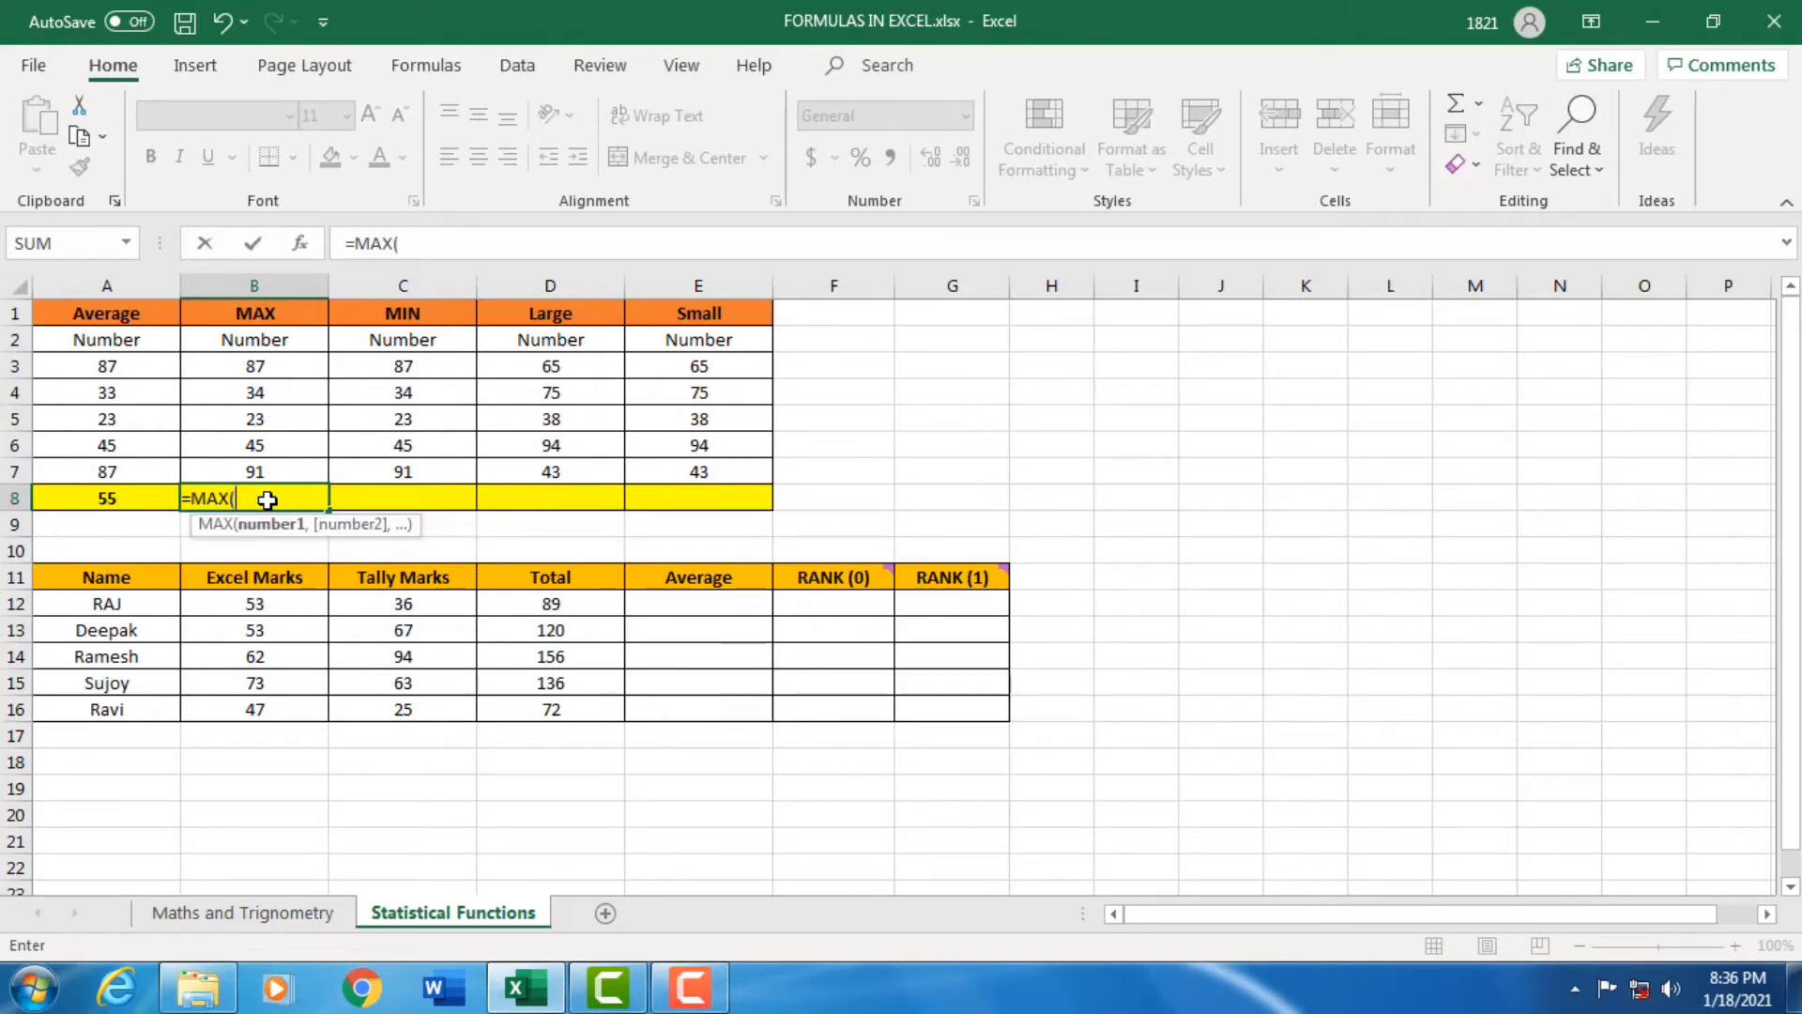
{"action": "left_click", "coordinate": [239, 374]}
{"action": "left_click_drag", "start_coordinate": [239, 381], "coordinate": [235, 475]}
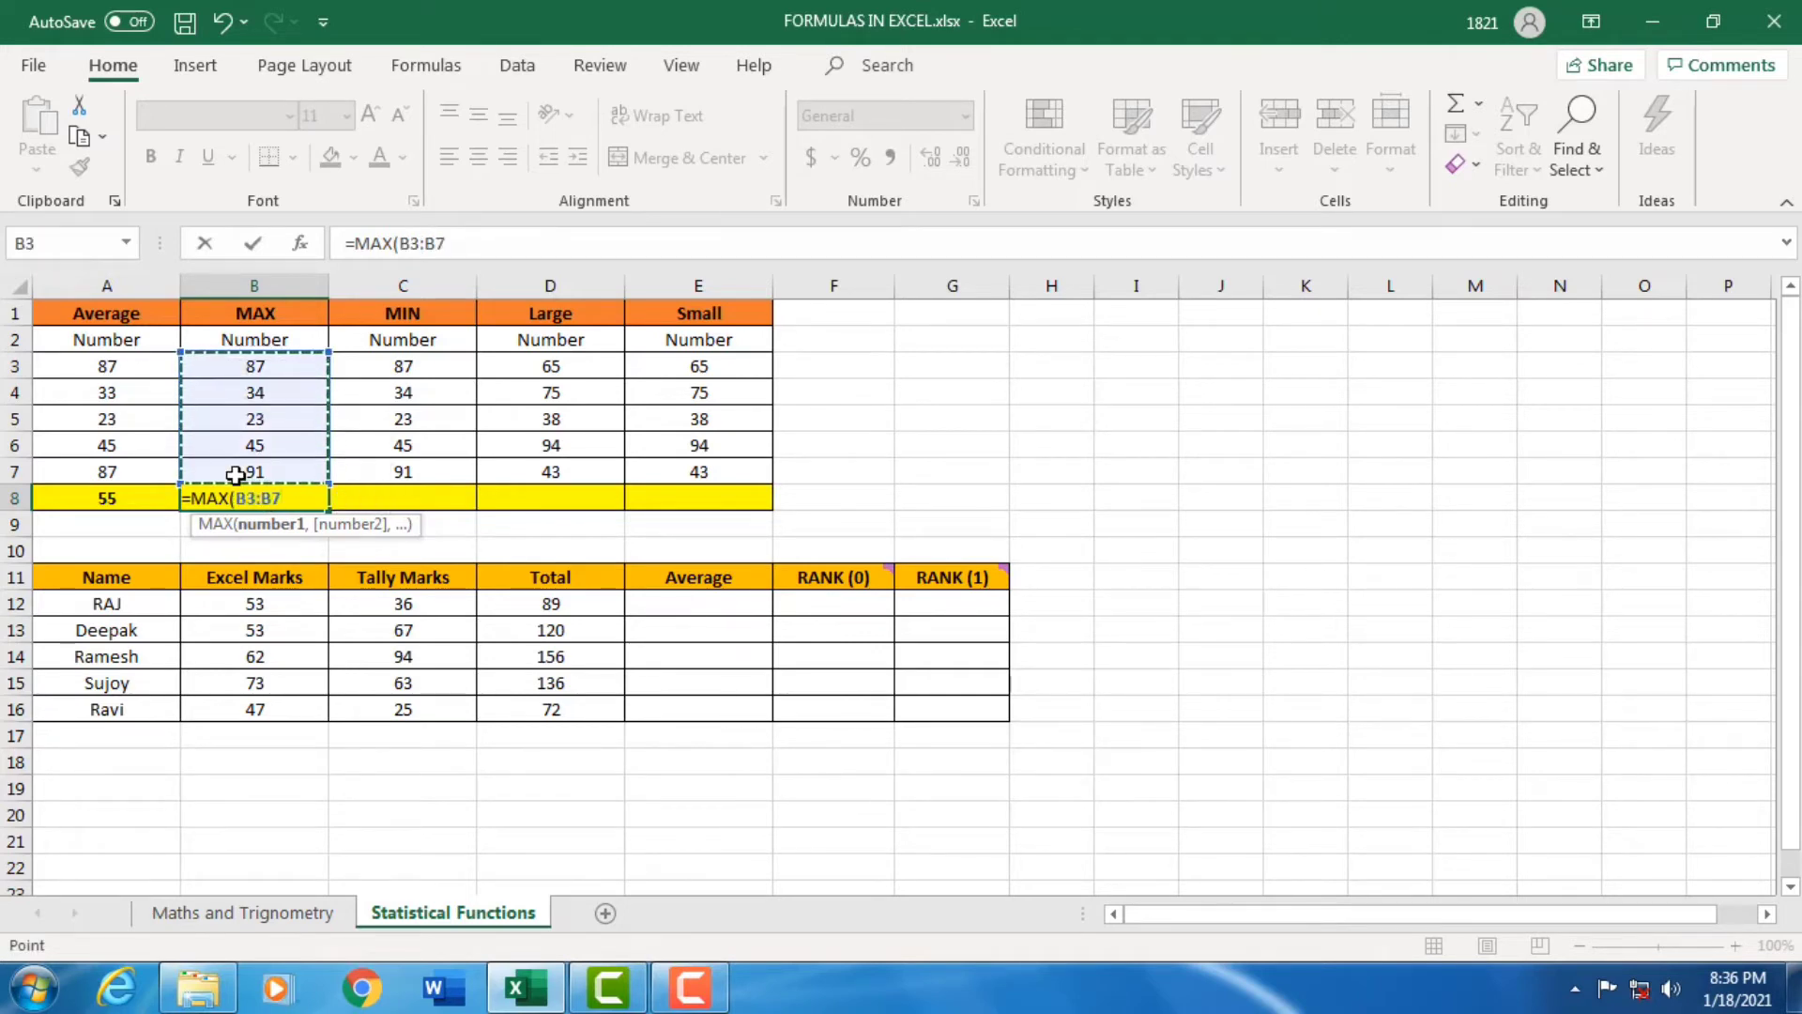
{"action": "key", "text": "Return"}
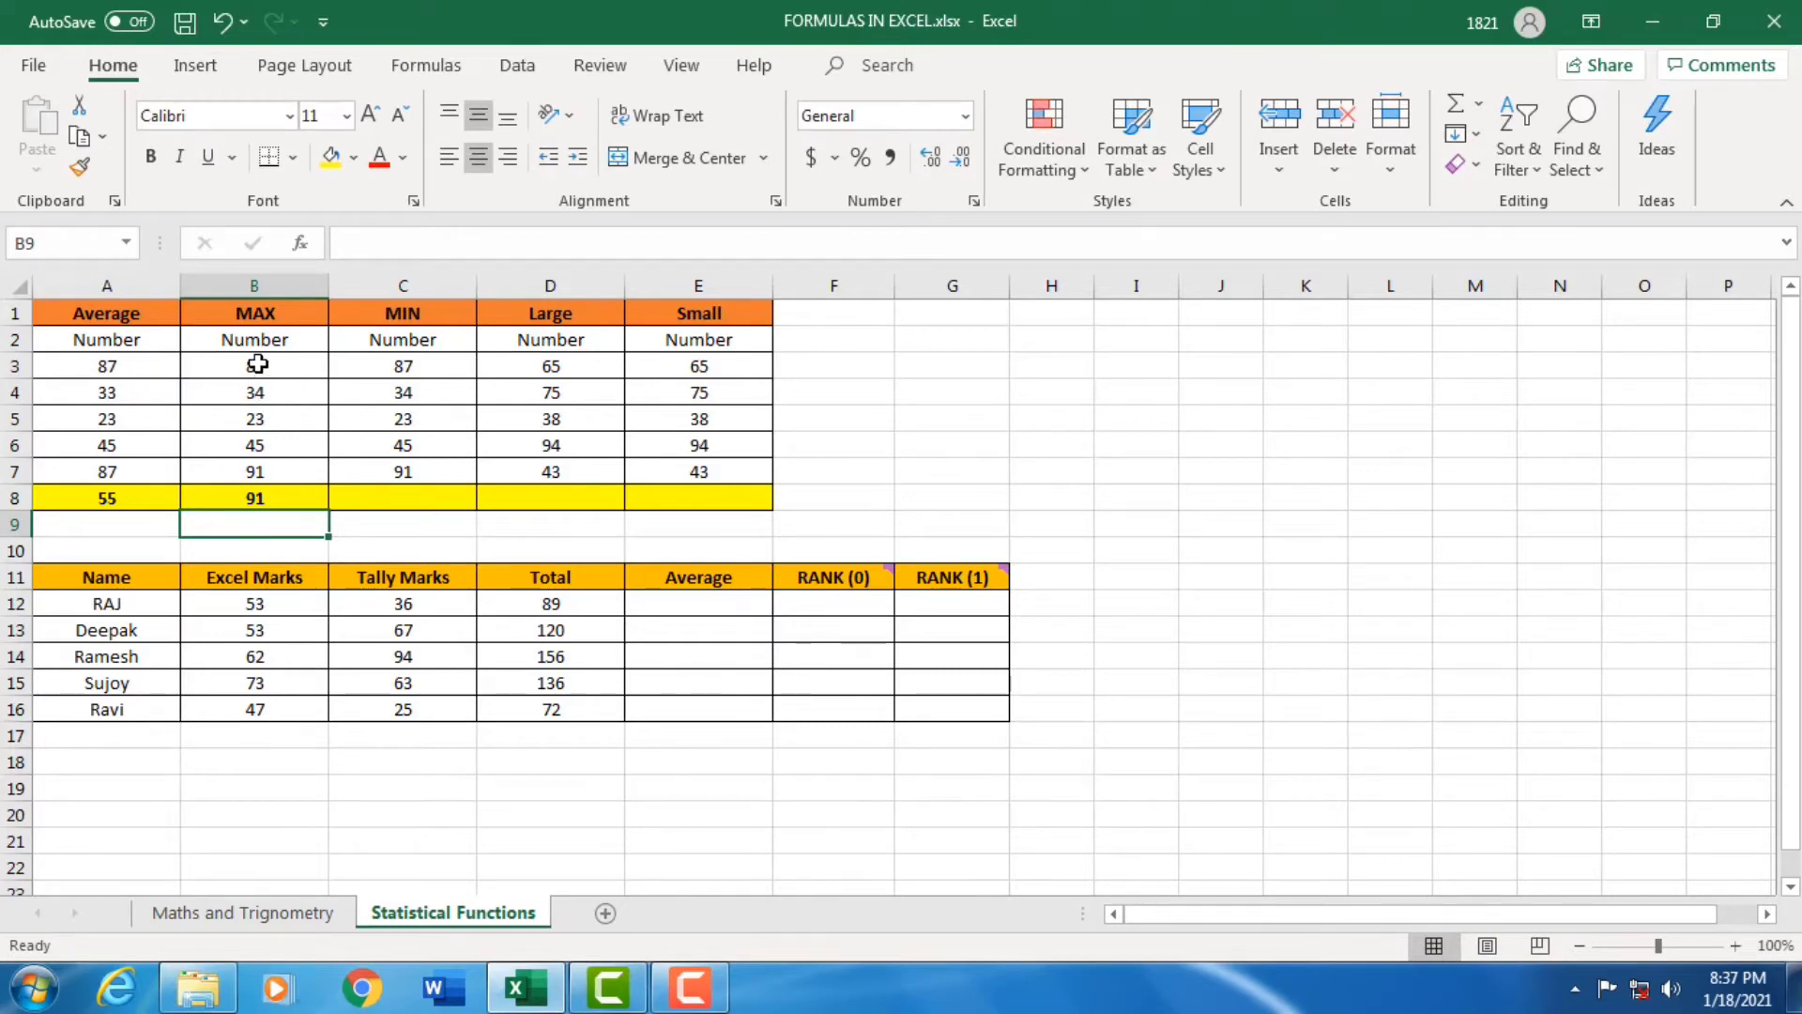
{"action": "left_click_drag", "start_coordinate": [258, 365], "coordinate": [281, 464]}
{"action": "left_click", "coordinate": [252, 474]}
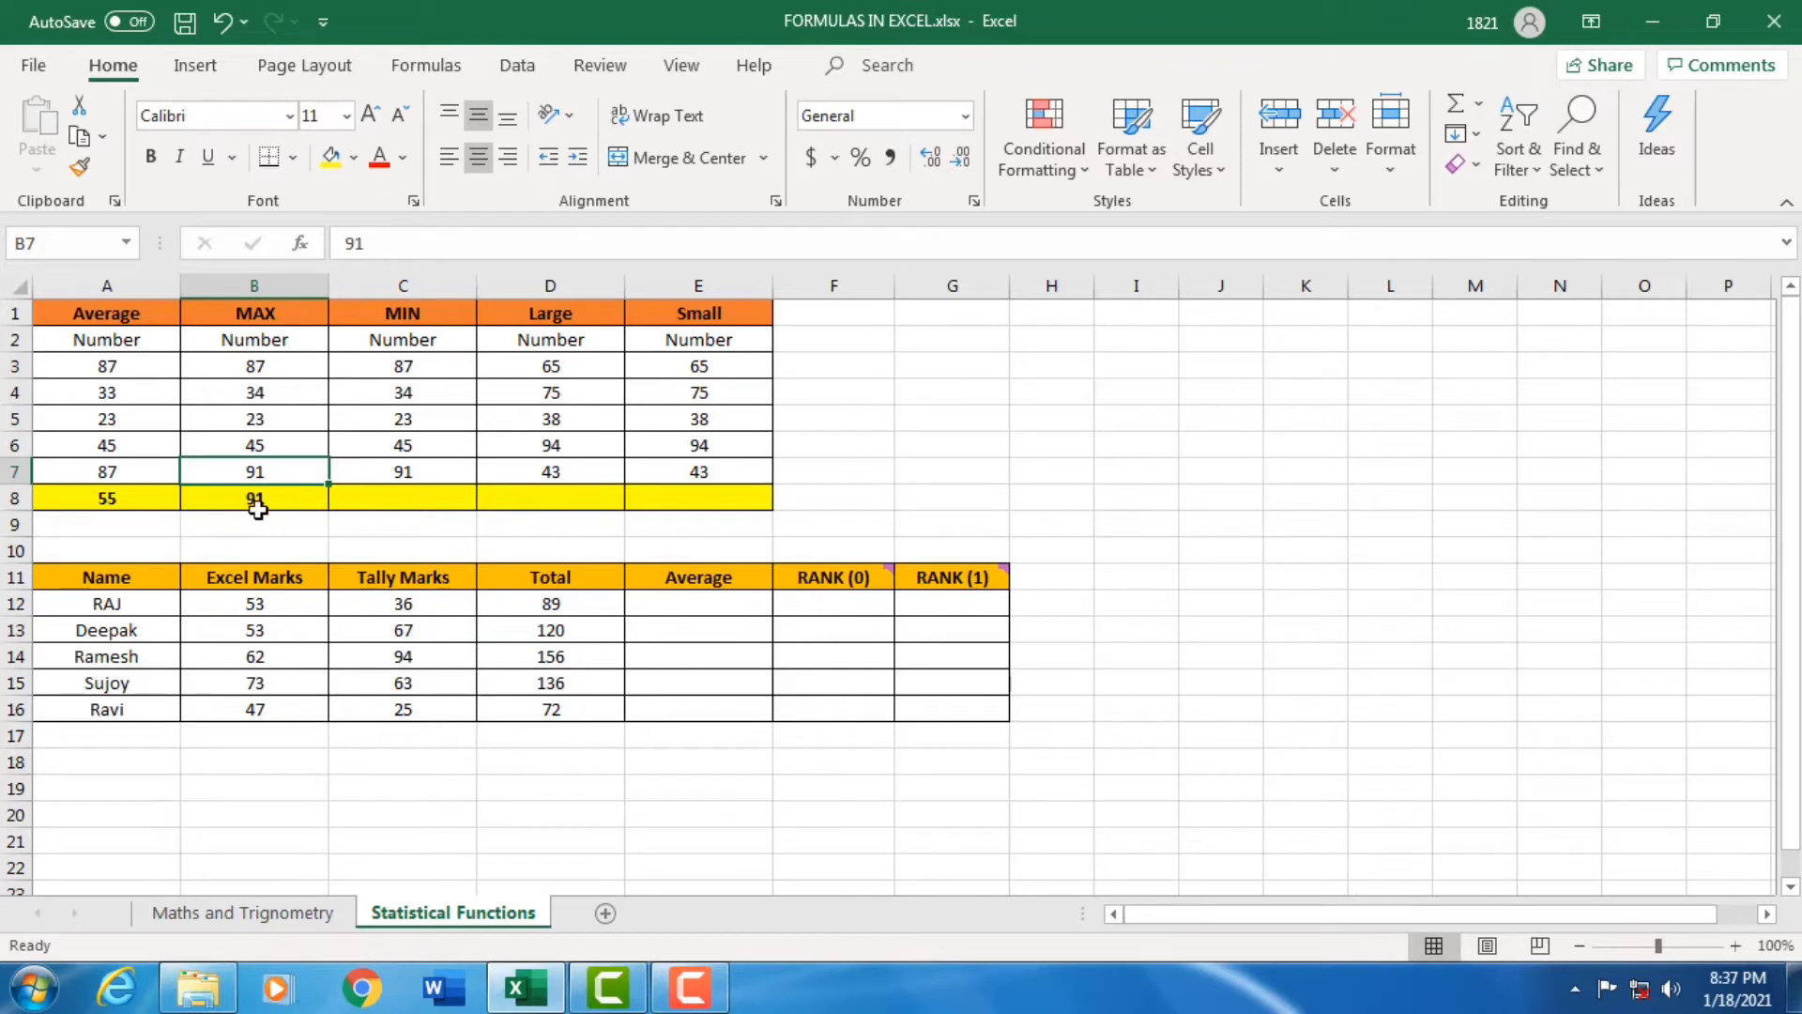
- Find the lowest number of C3:C7 in cell C8 with the formula =MIN(C3:C7) and locate it in the list
{"action": "left_click", "coordinate": [380, 504]}
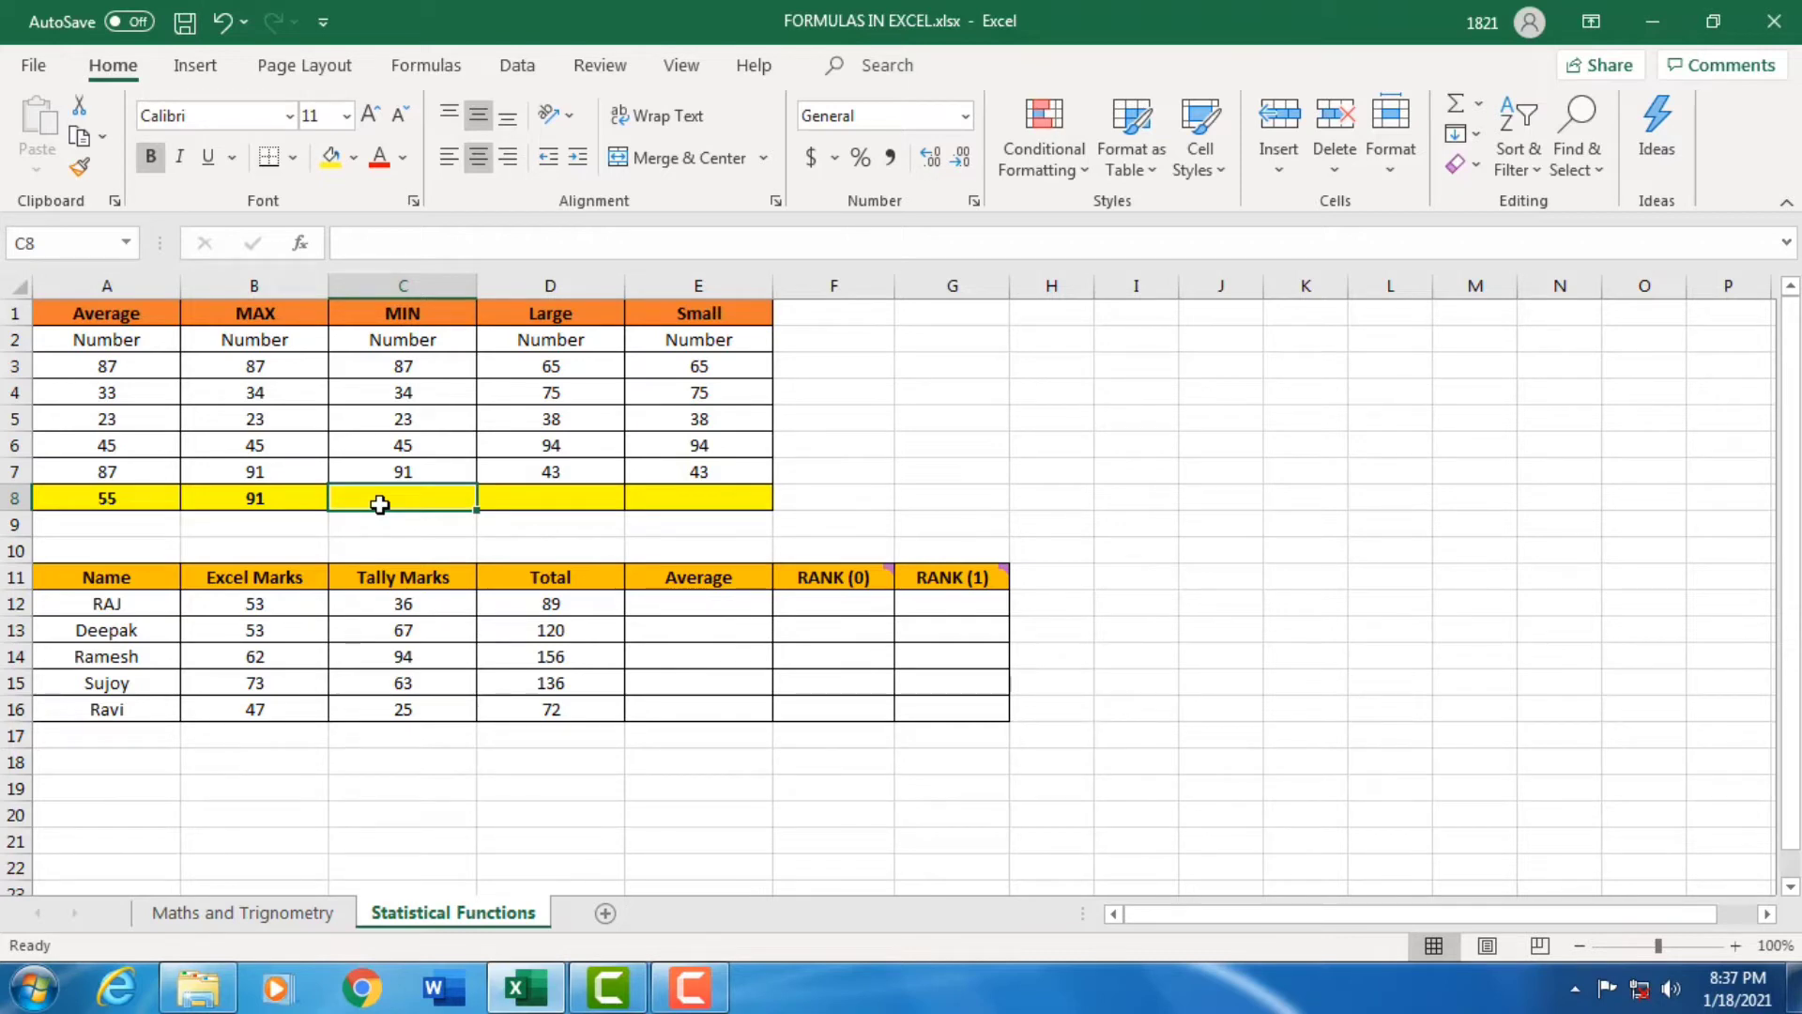
{"action": "type", "text": "="}
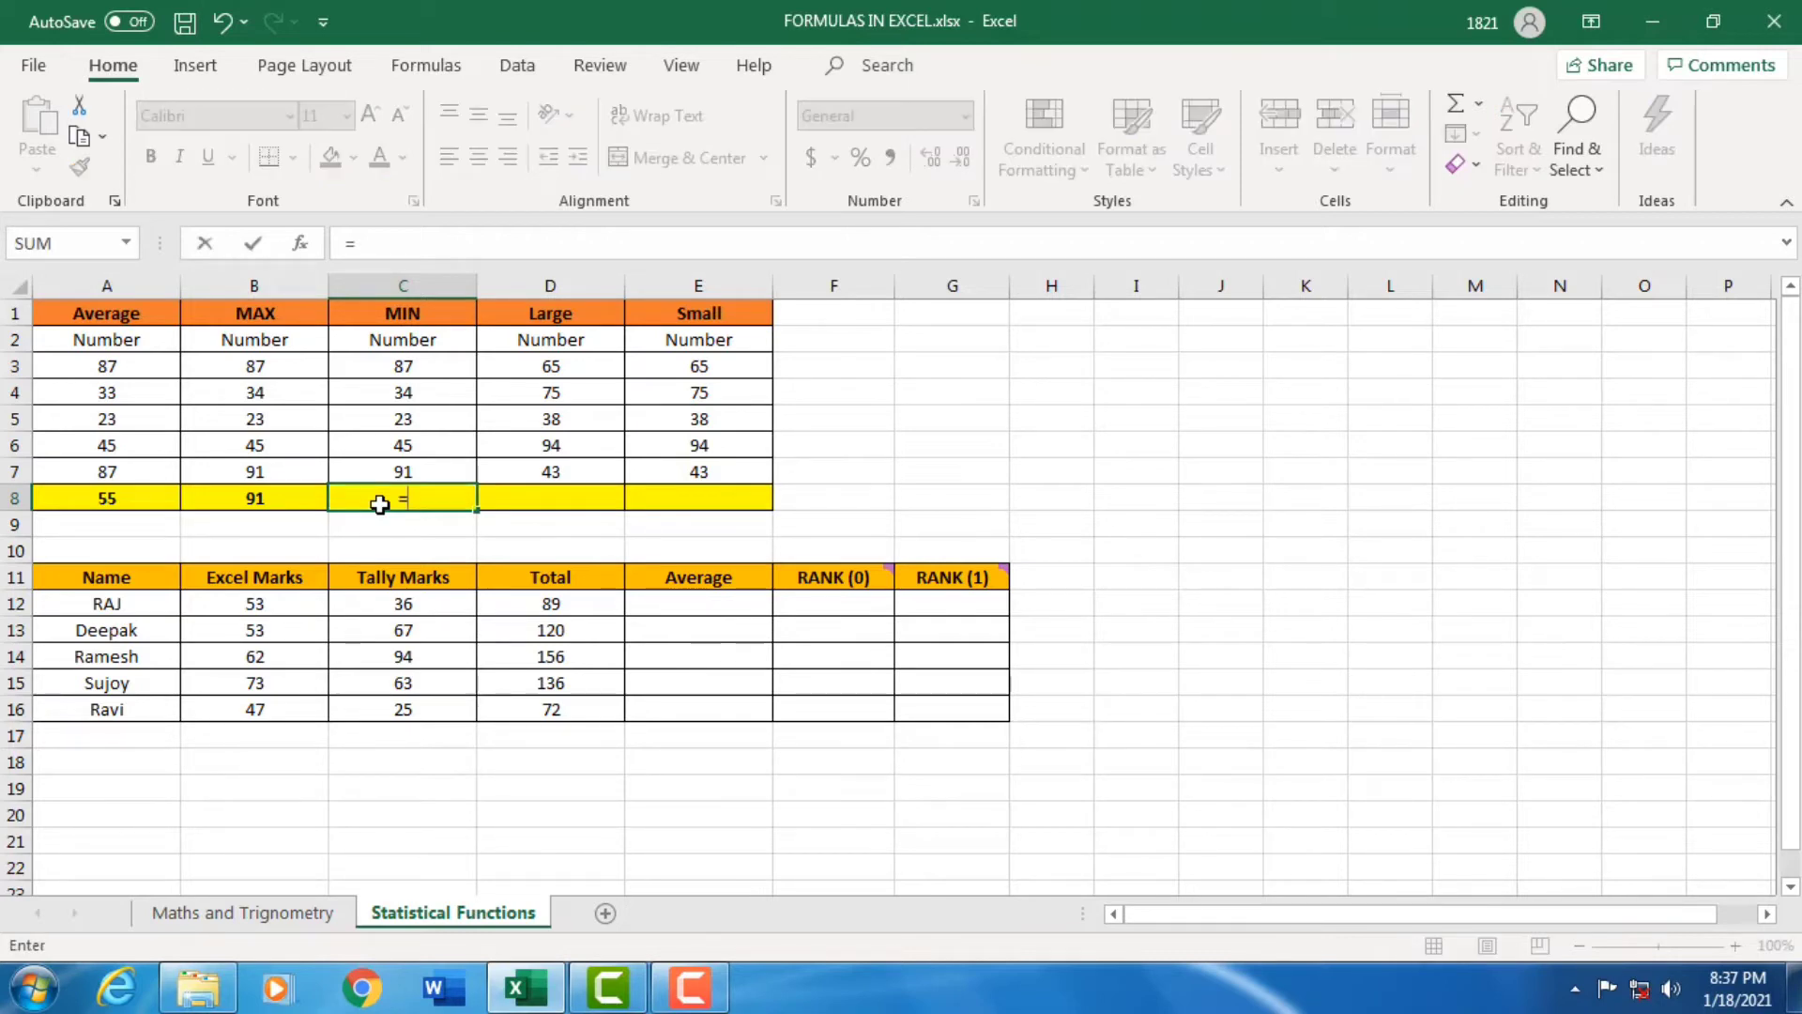
{"action": "type", "text": "MI"}
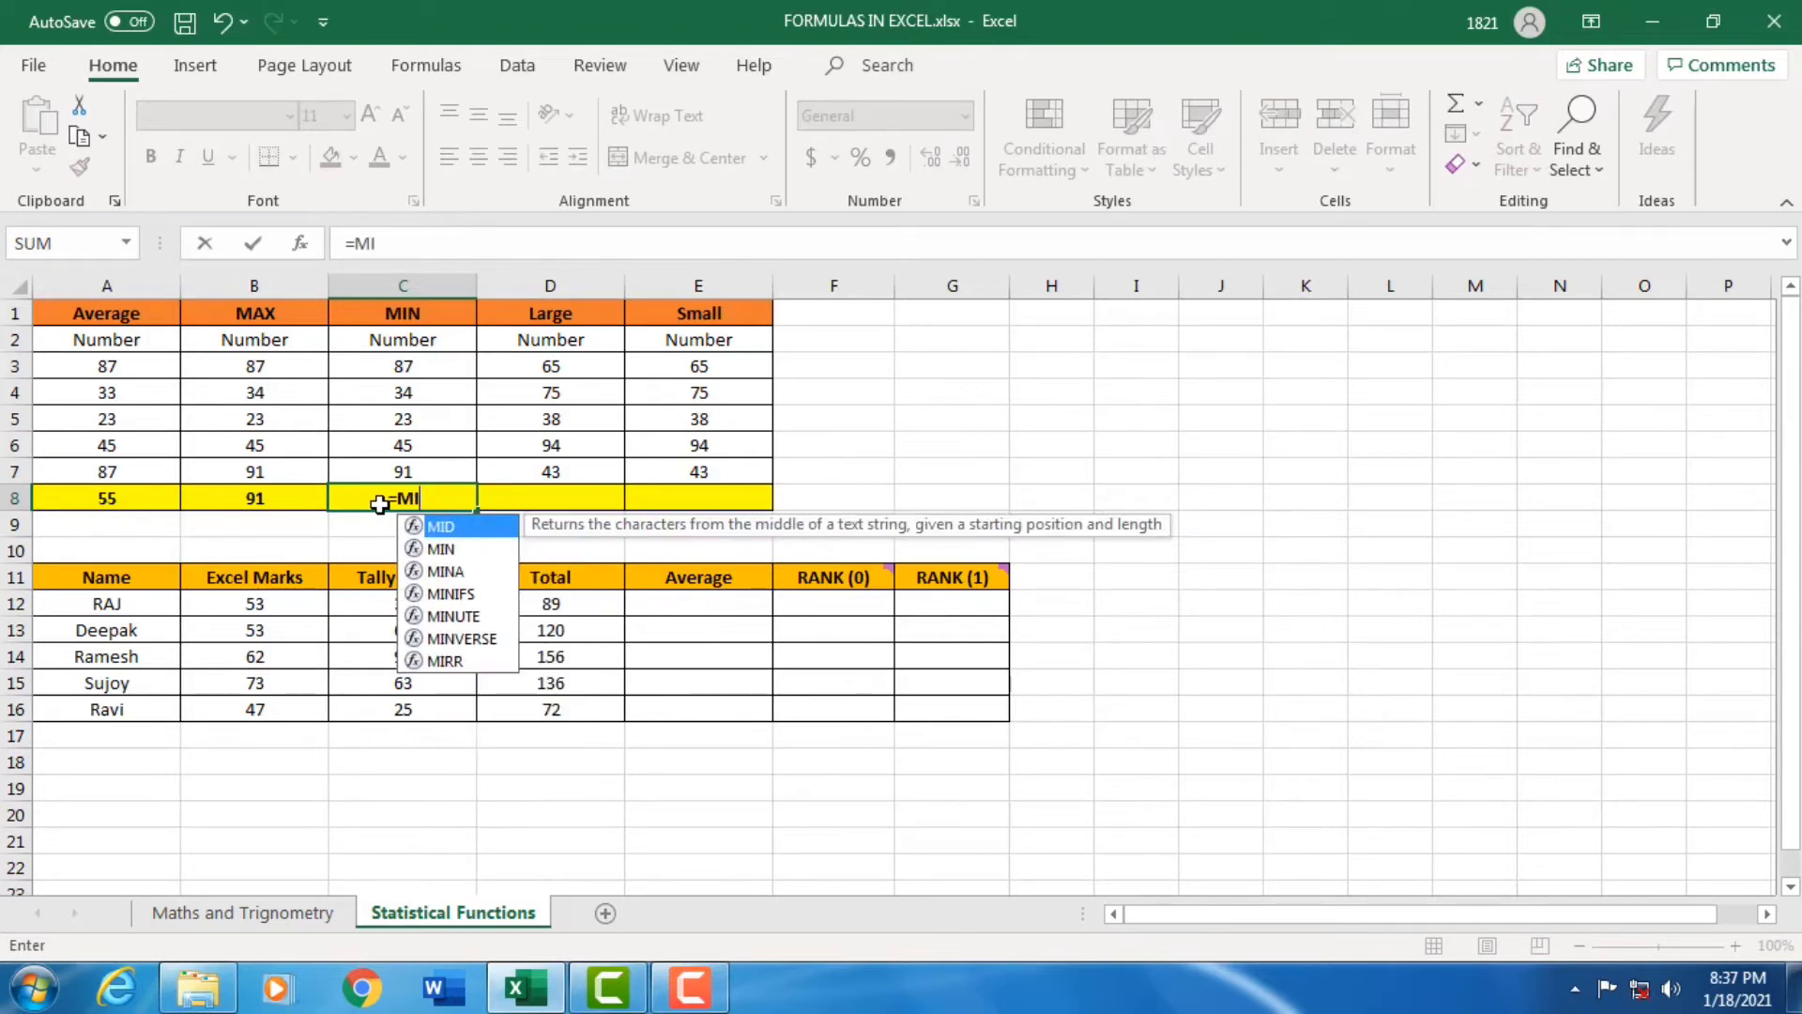
{"action": "type", "text": "N("}
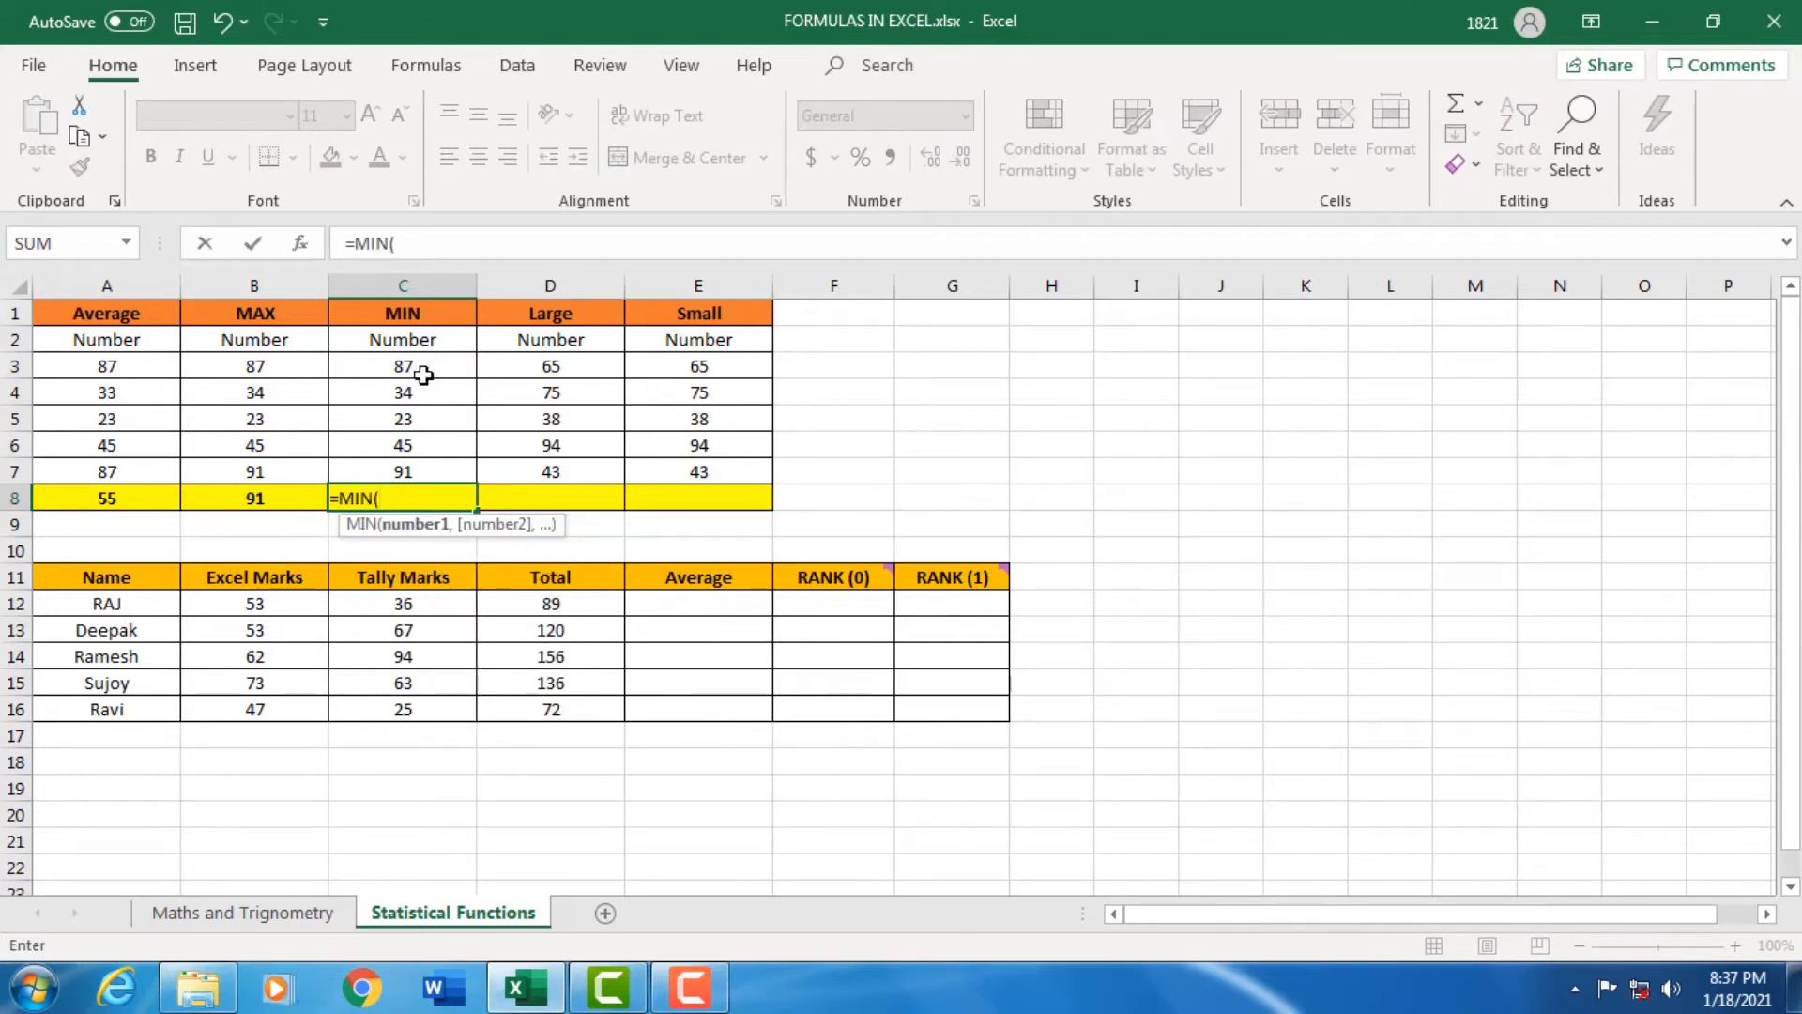
{"action": "left_click_drag", "start_coordinate": [404, 366], "coordinate": [411, 459]}
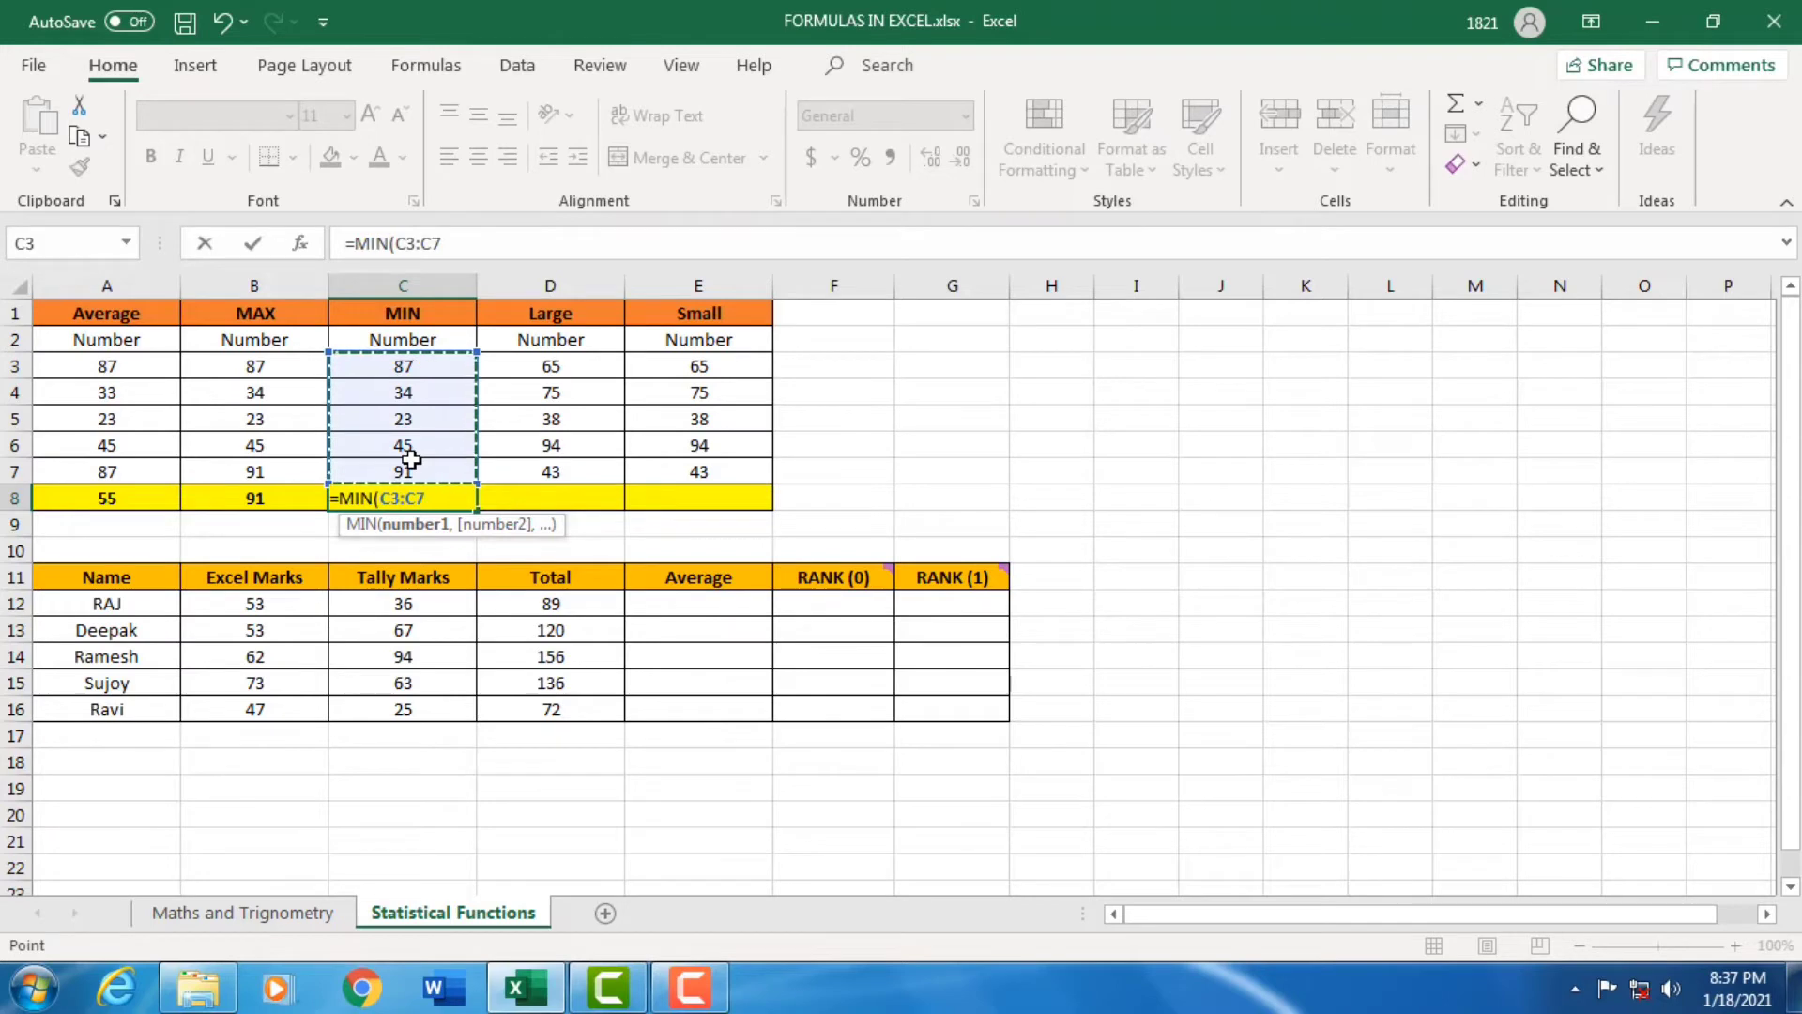
{"action": "type", "text": ")"}
{"action": "key", "text": "Return"}
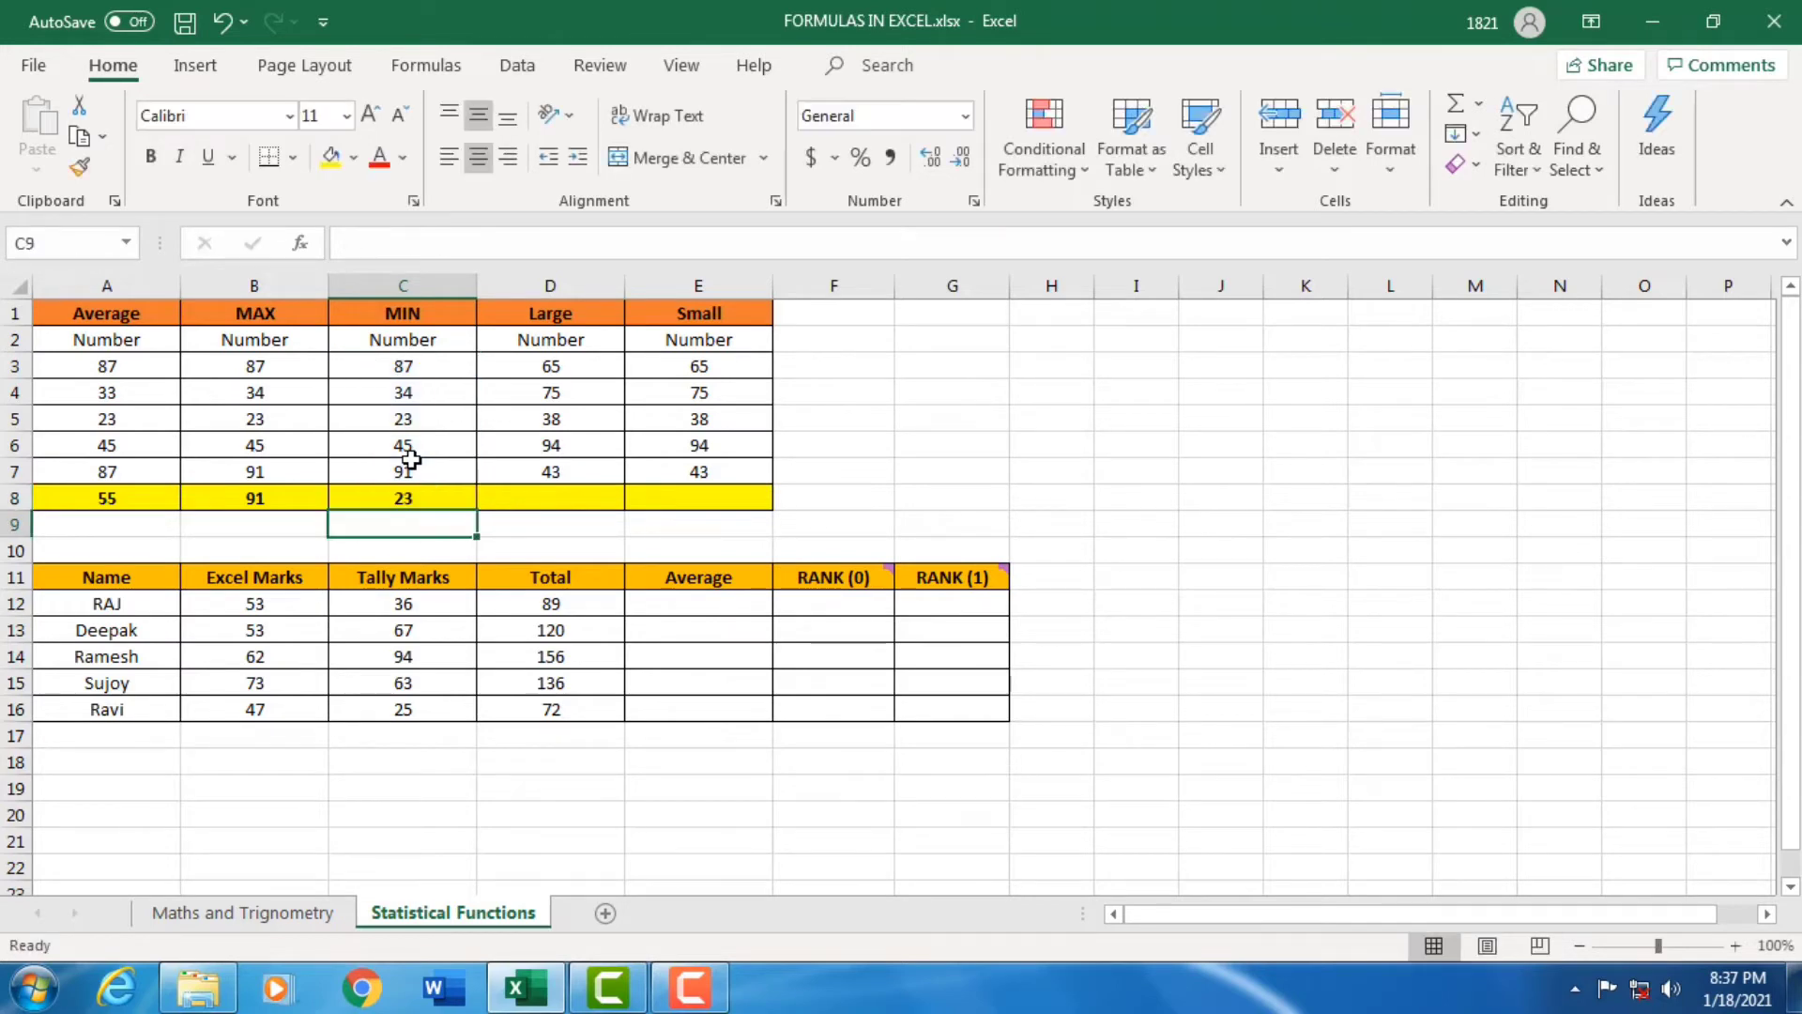
{"action": "left_click", "coordinate": [395, 418]}
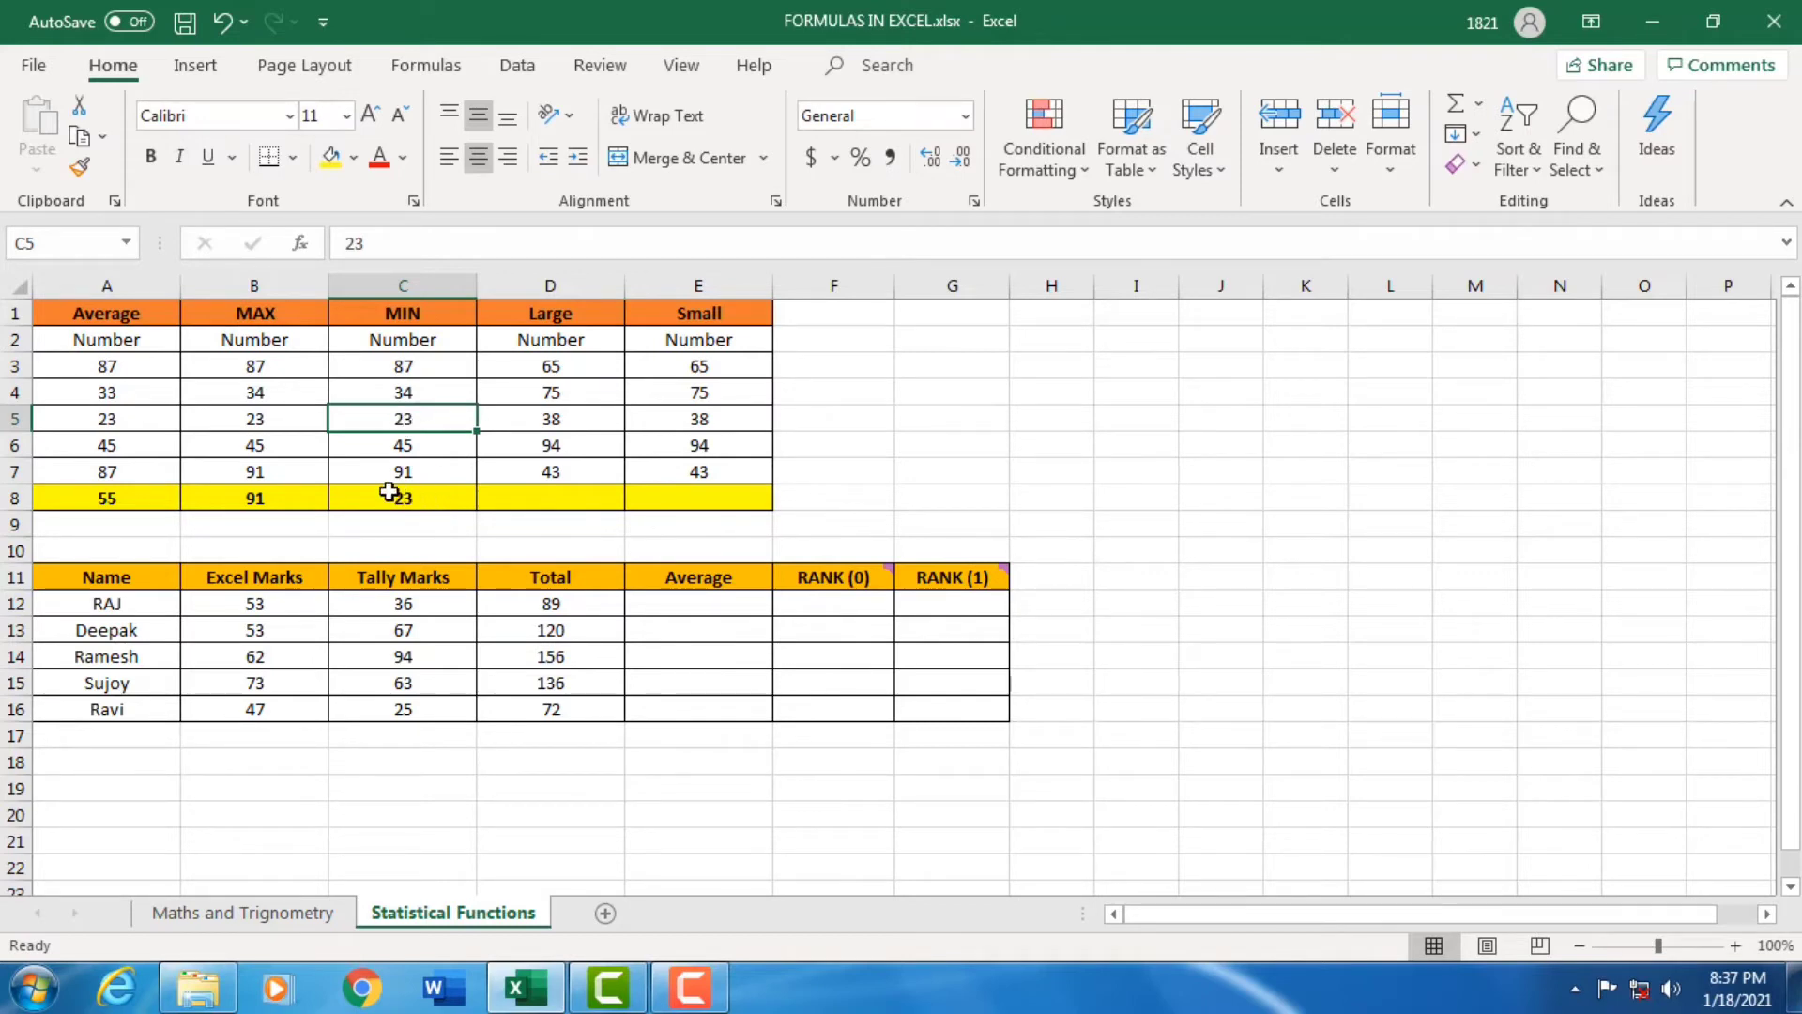
- Return the second-largest number of the Large column in cell D8 with the formula =LARGE(D3:D7,2)
{"action": "left_click", "coordinate": [521, 500]}
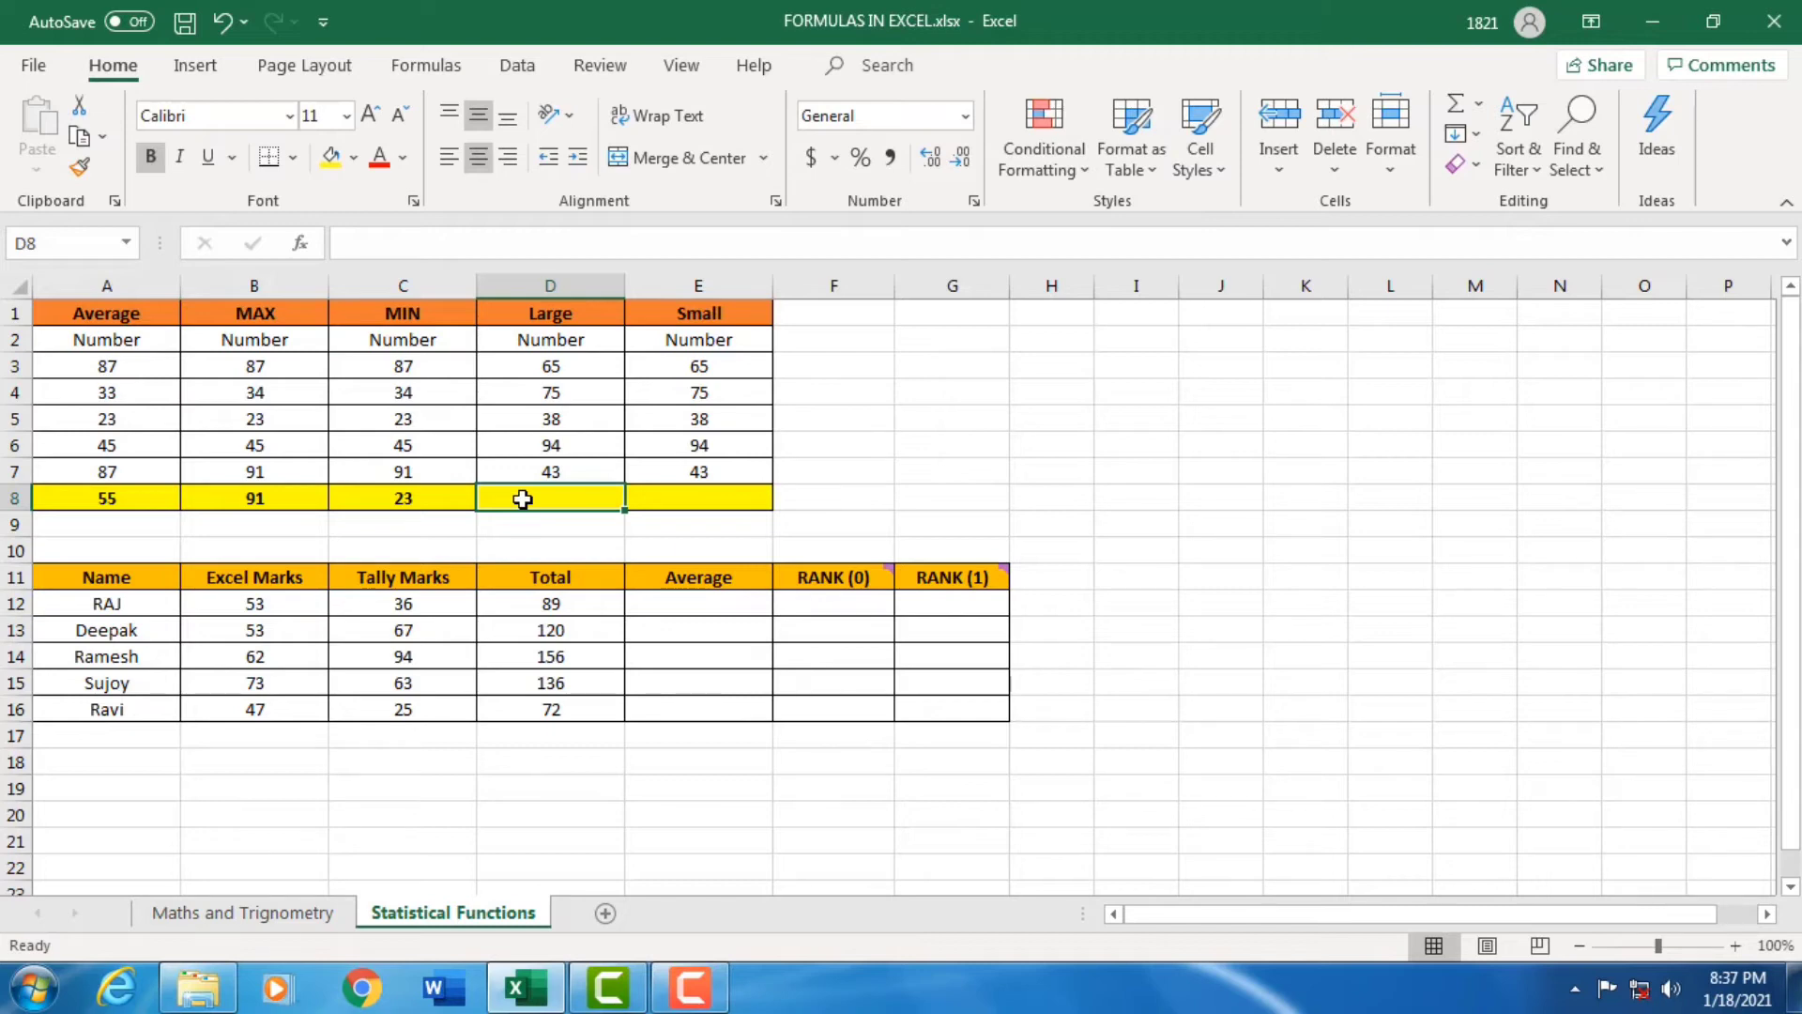
{"action": "type", "text": "="}
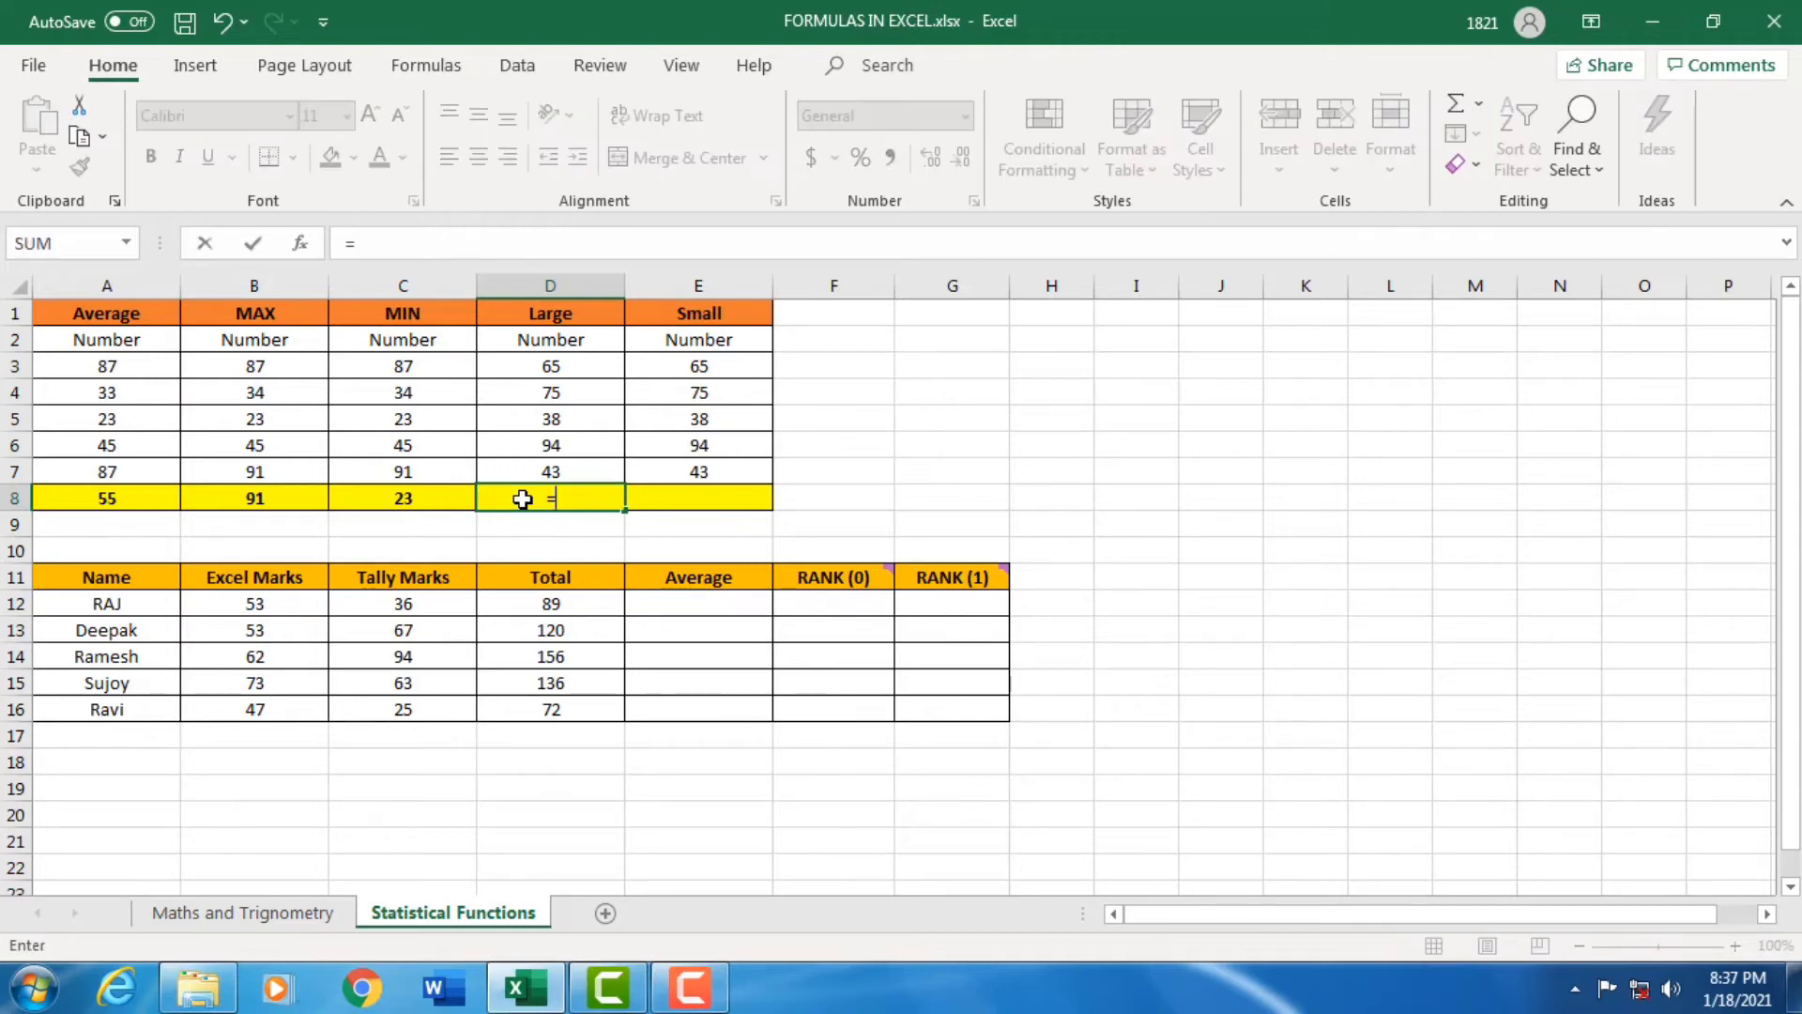
{"action": "type", "text": "large"}
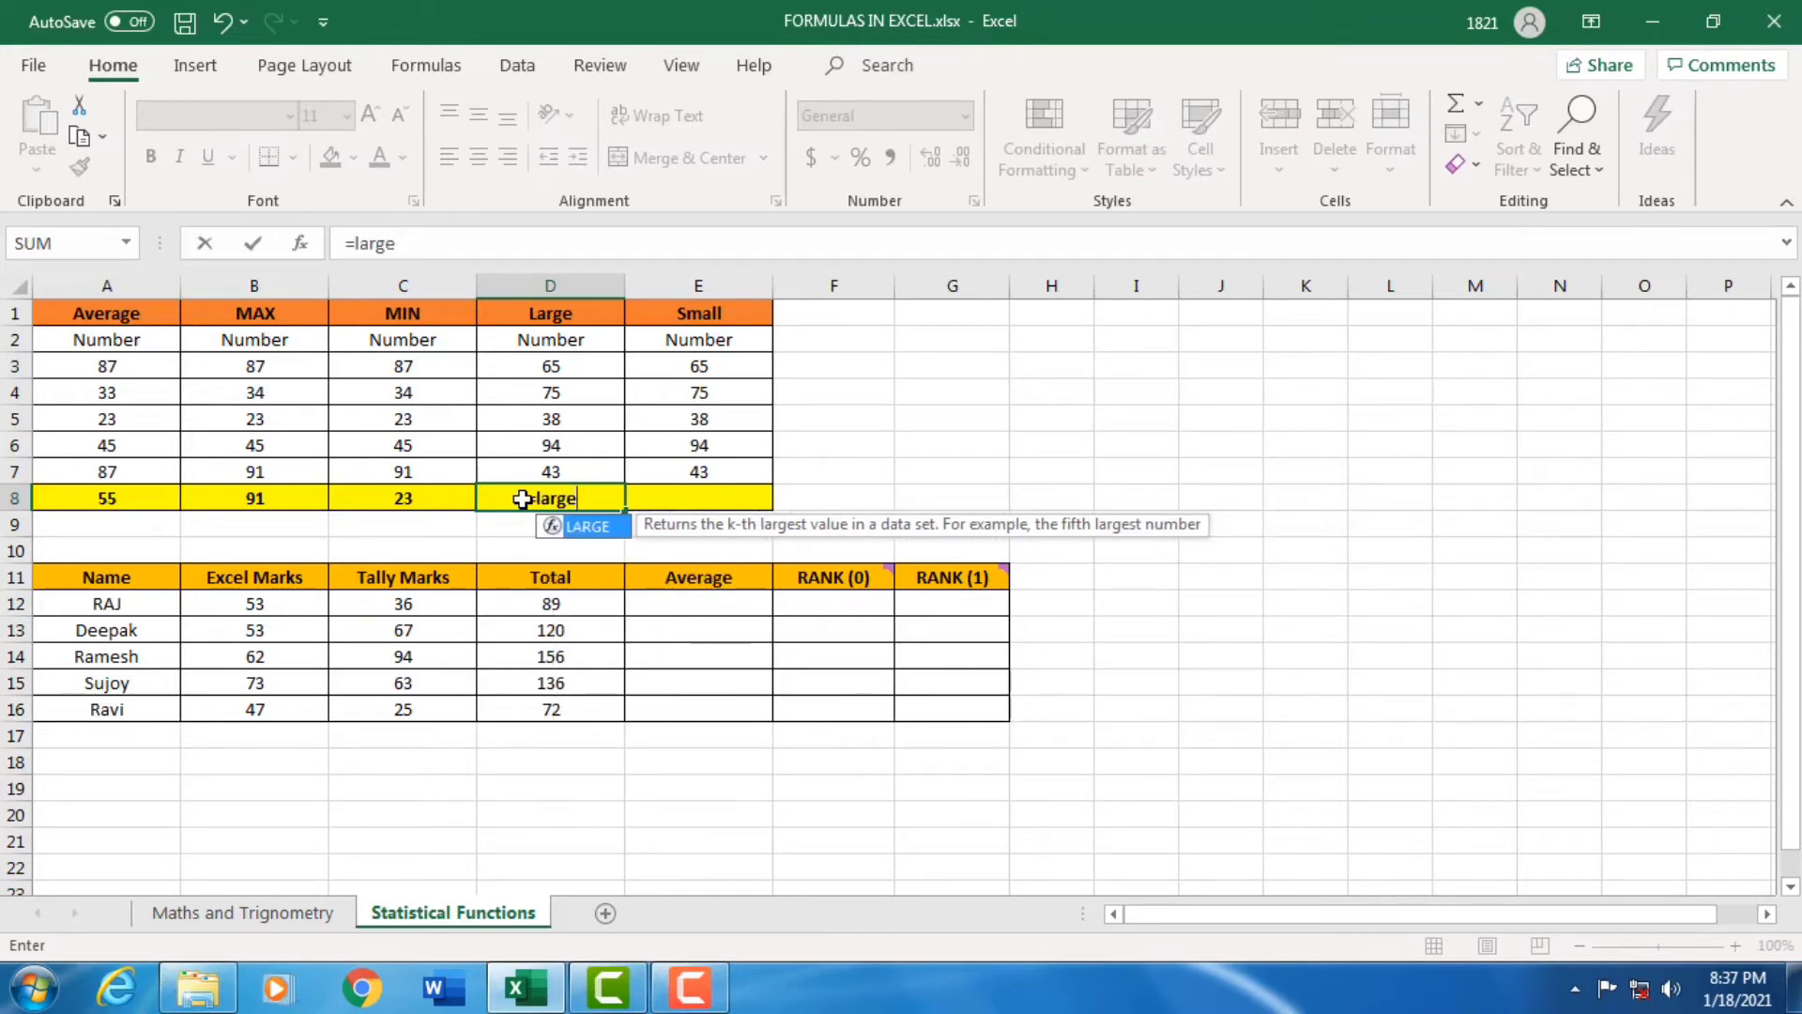
{"action": "key", "text": "Tab"}
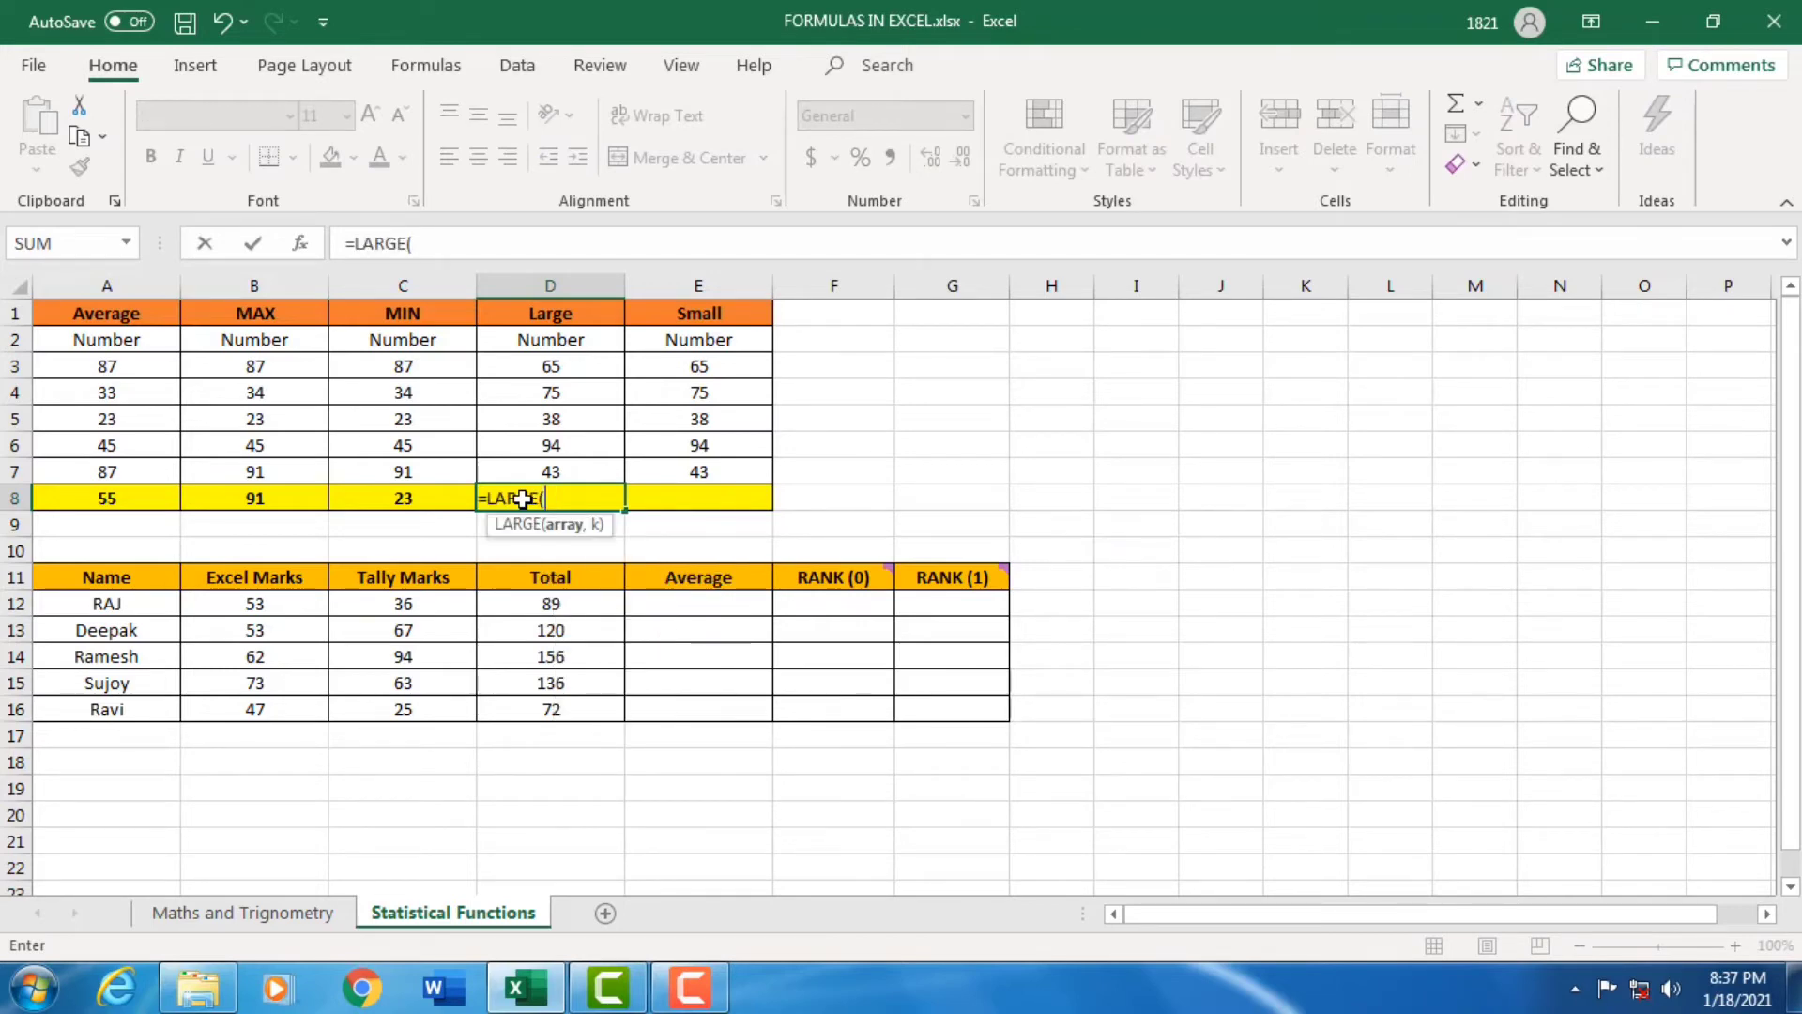
{"action": "left_click", "coordinate": [551, 366]}
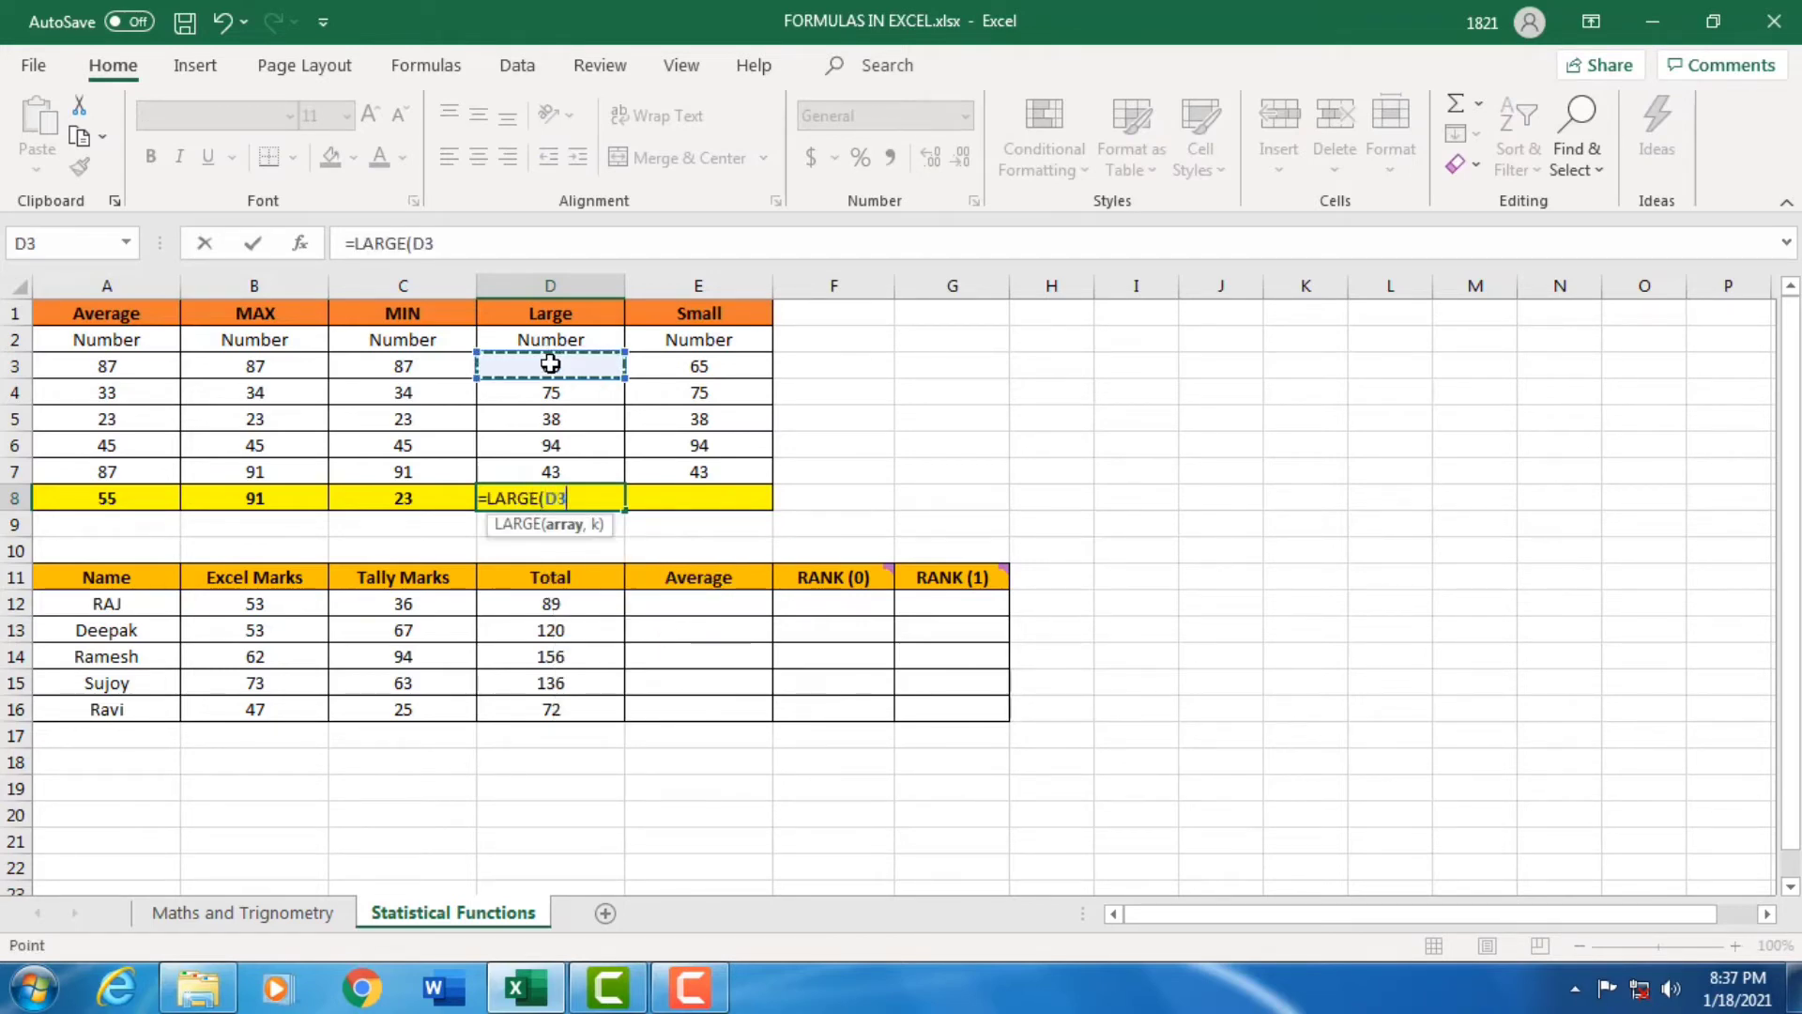
{"action": "left_click_drag", "start_coordinate": [551, 366], "coordinate": [551, 467]}
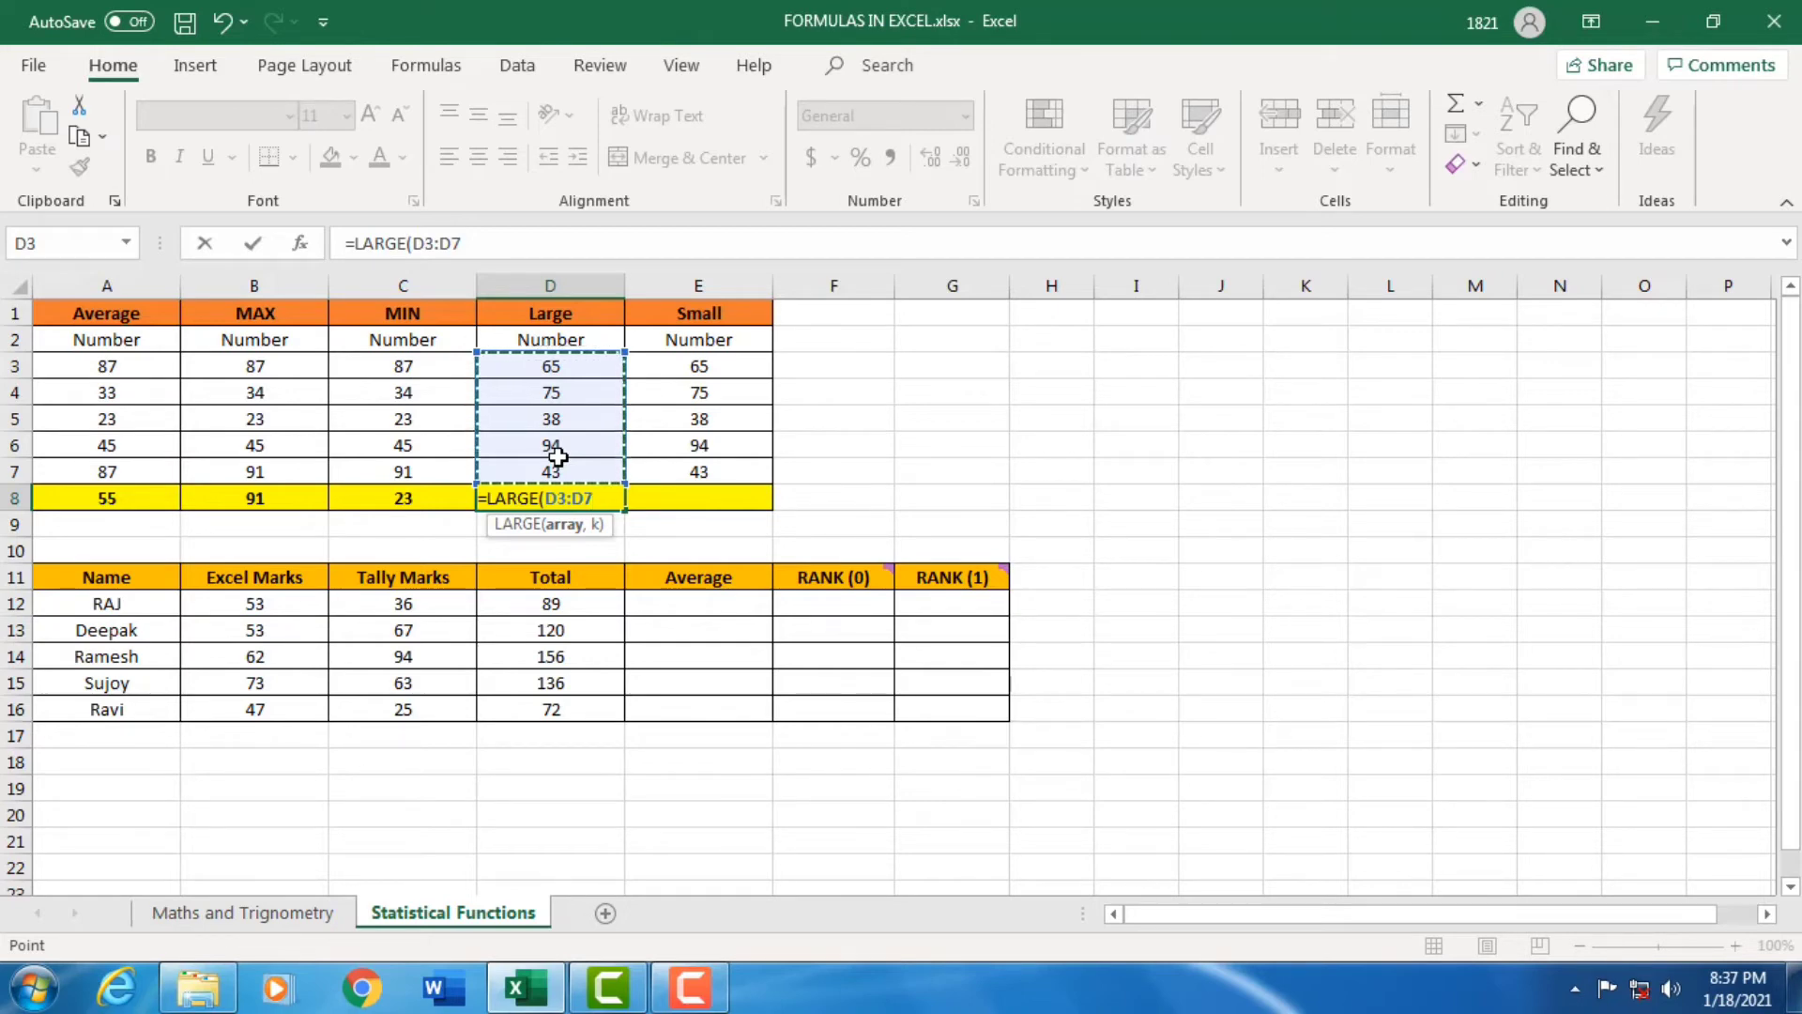
{"action": "type", "text": ","}
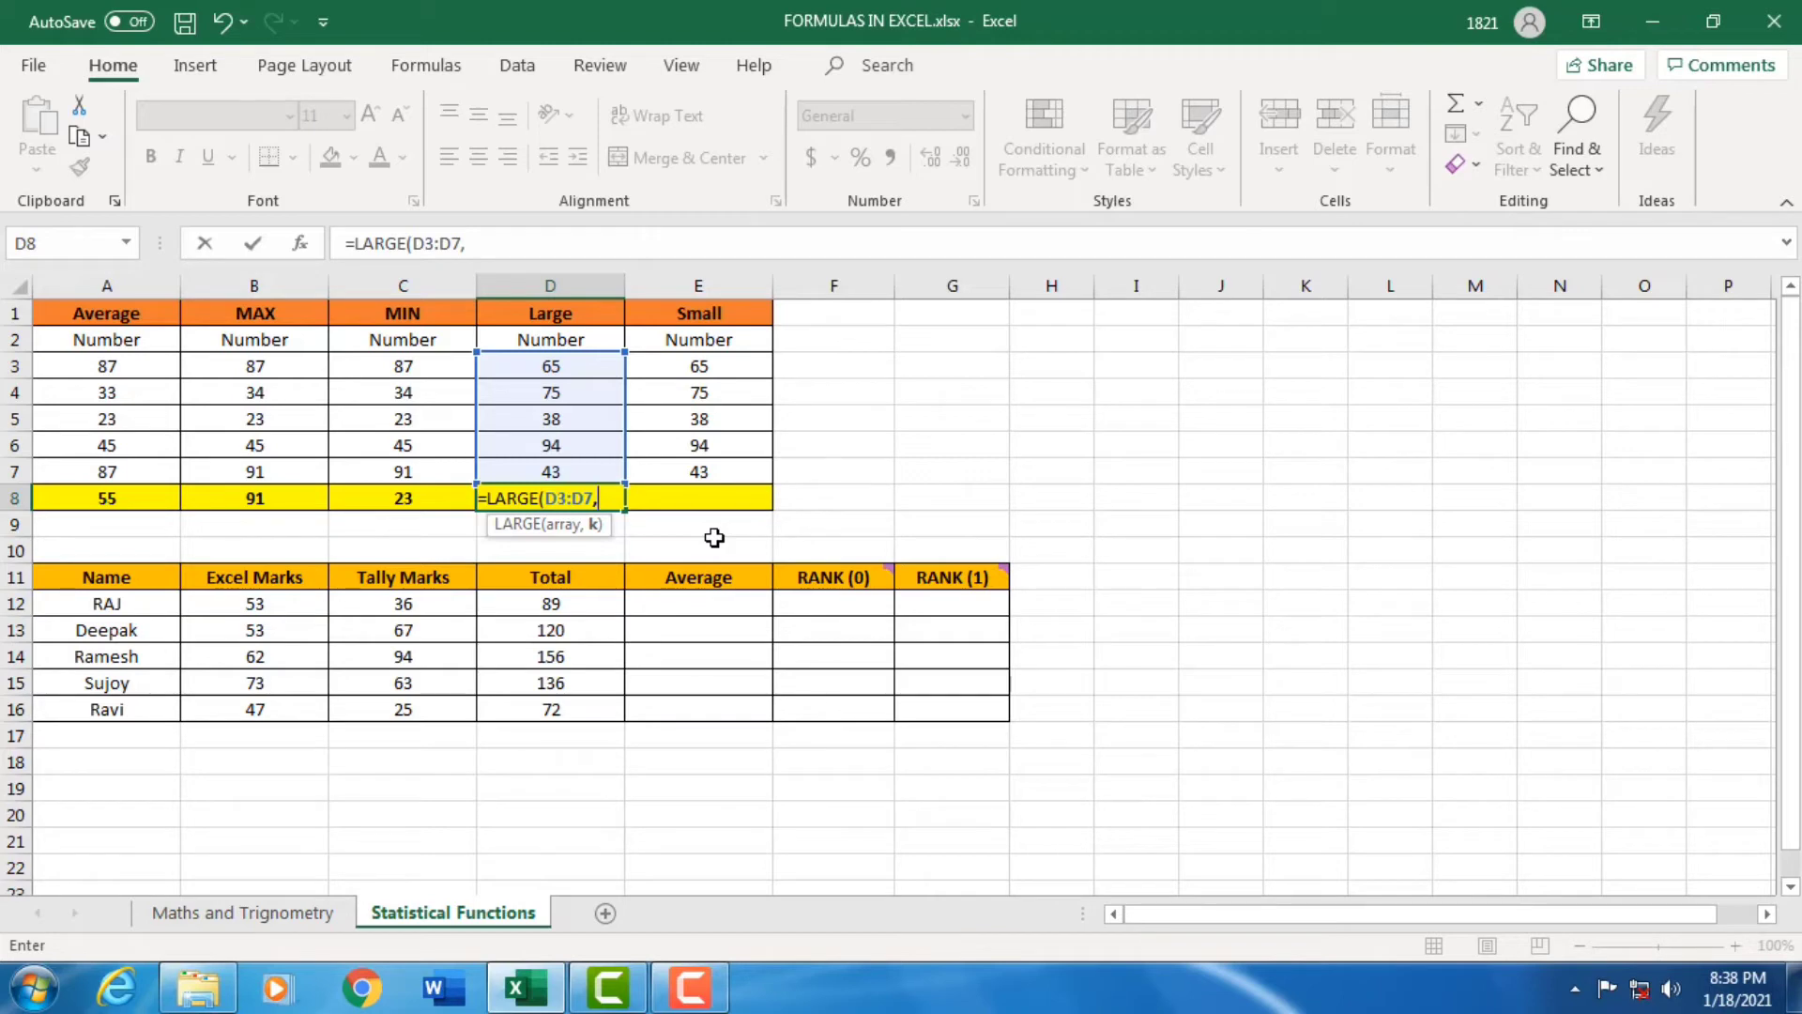
{"action": "type", "text": "2)"}
{"action": "key", "text": "Return"}
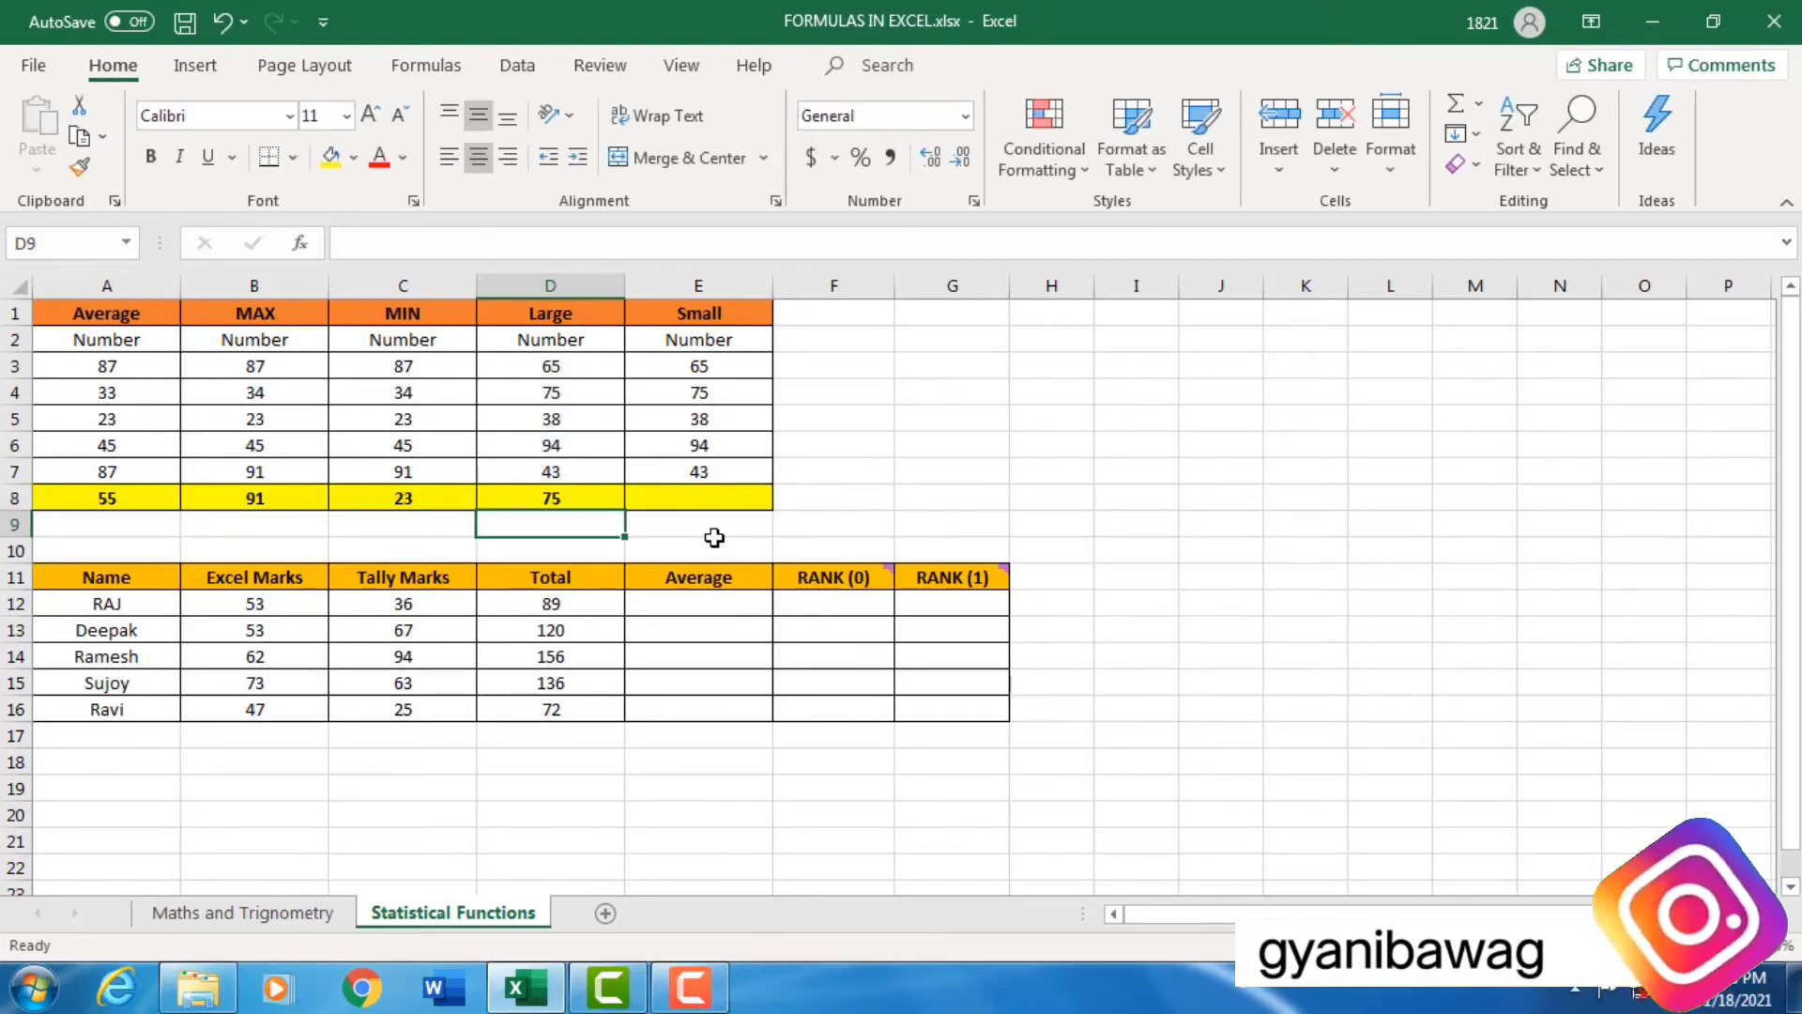
{"action": "left_click", "coordinate": [544, 447]}
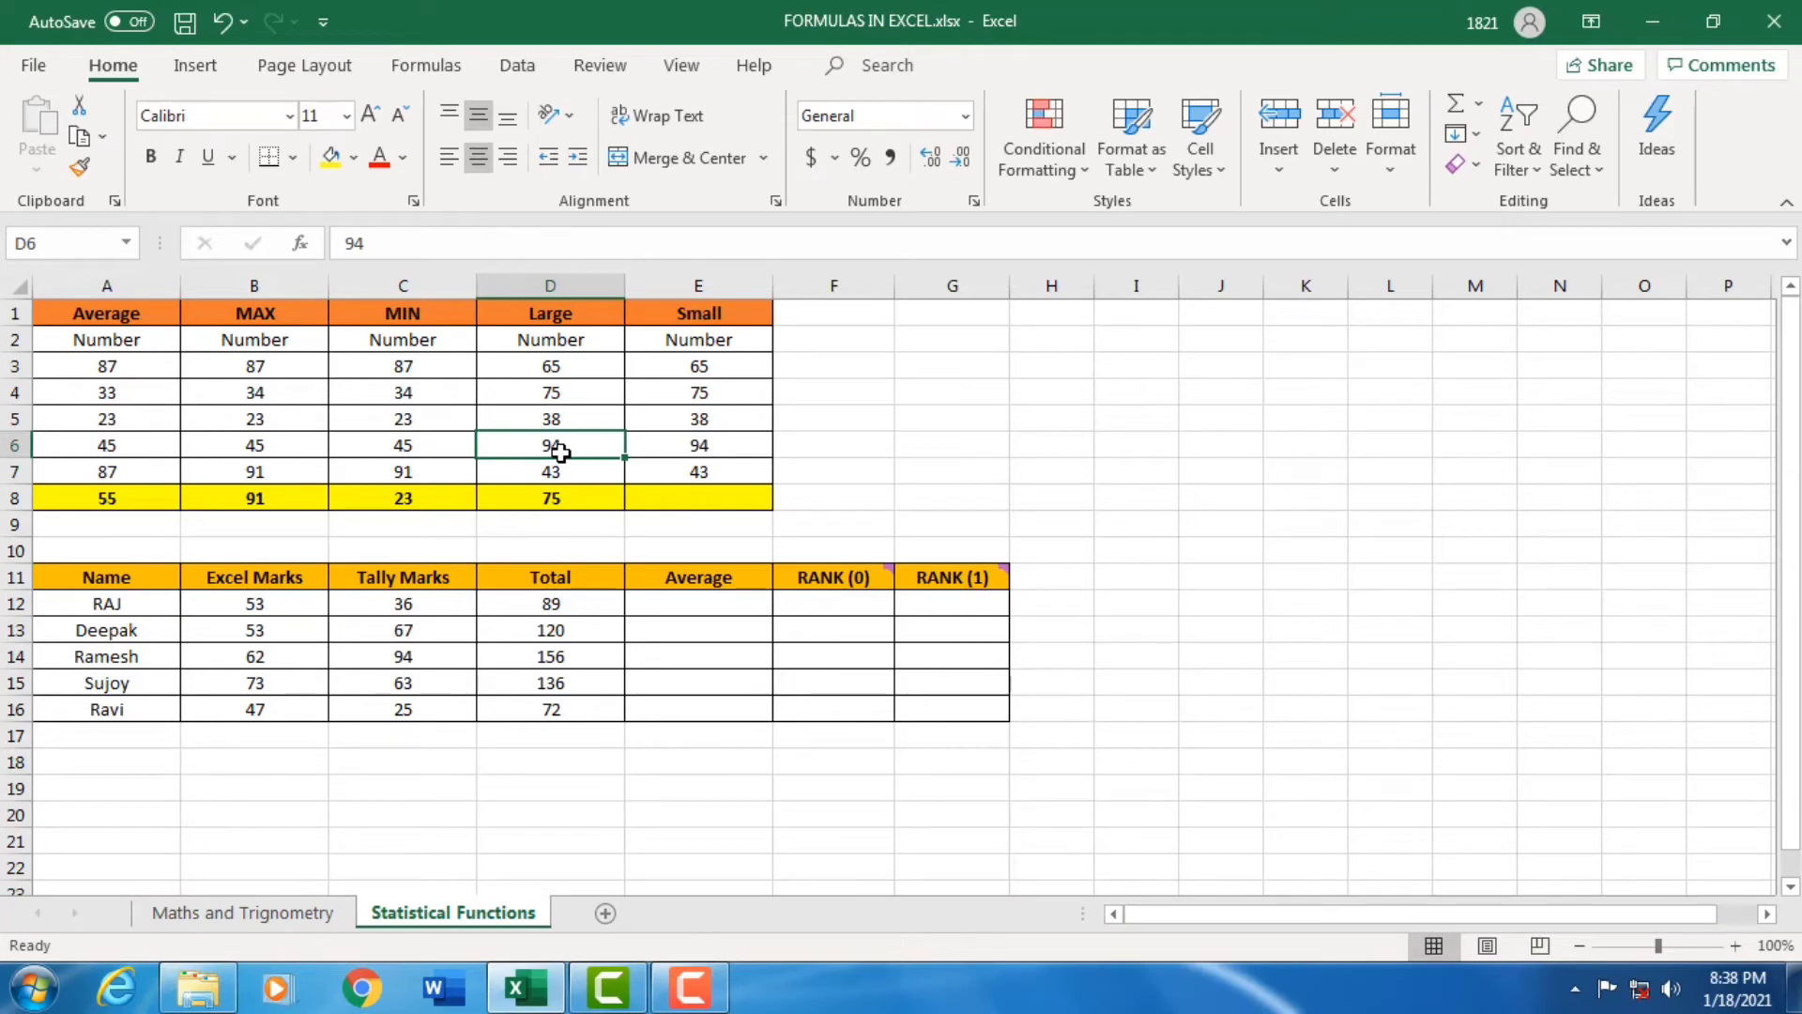
- Change the formula in cell D8 to =LARGE(D3:D7,3) to return the third-largest number of the Large column
{"action": "left_click", "coordinate": [554, 398]}
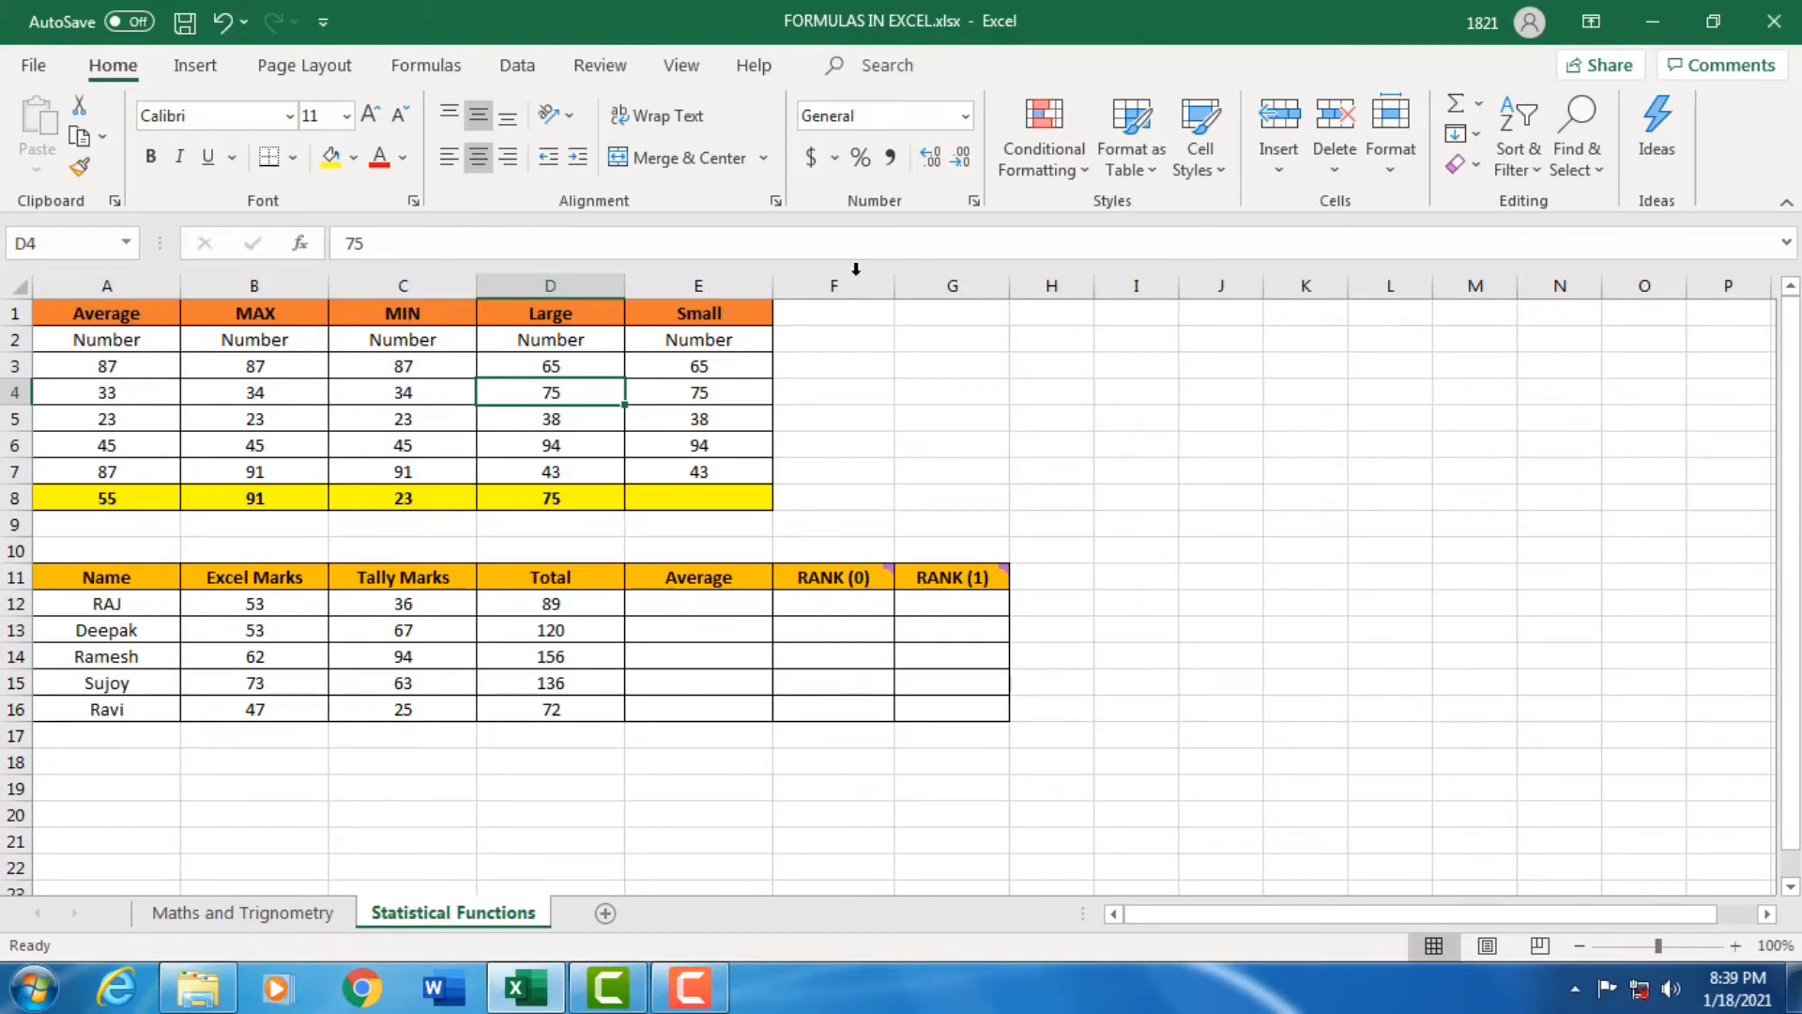
{"action": "left_click", "coordinate": [557, 501]}
{"action": "key", "text": "ctrl+b"}
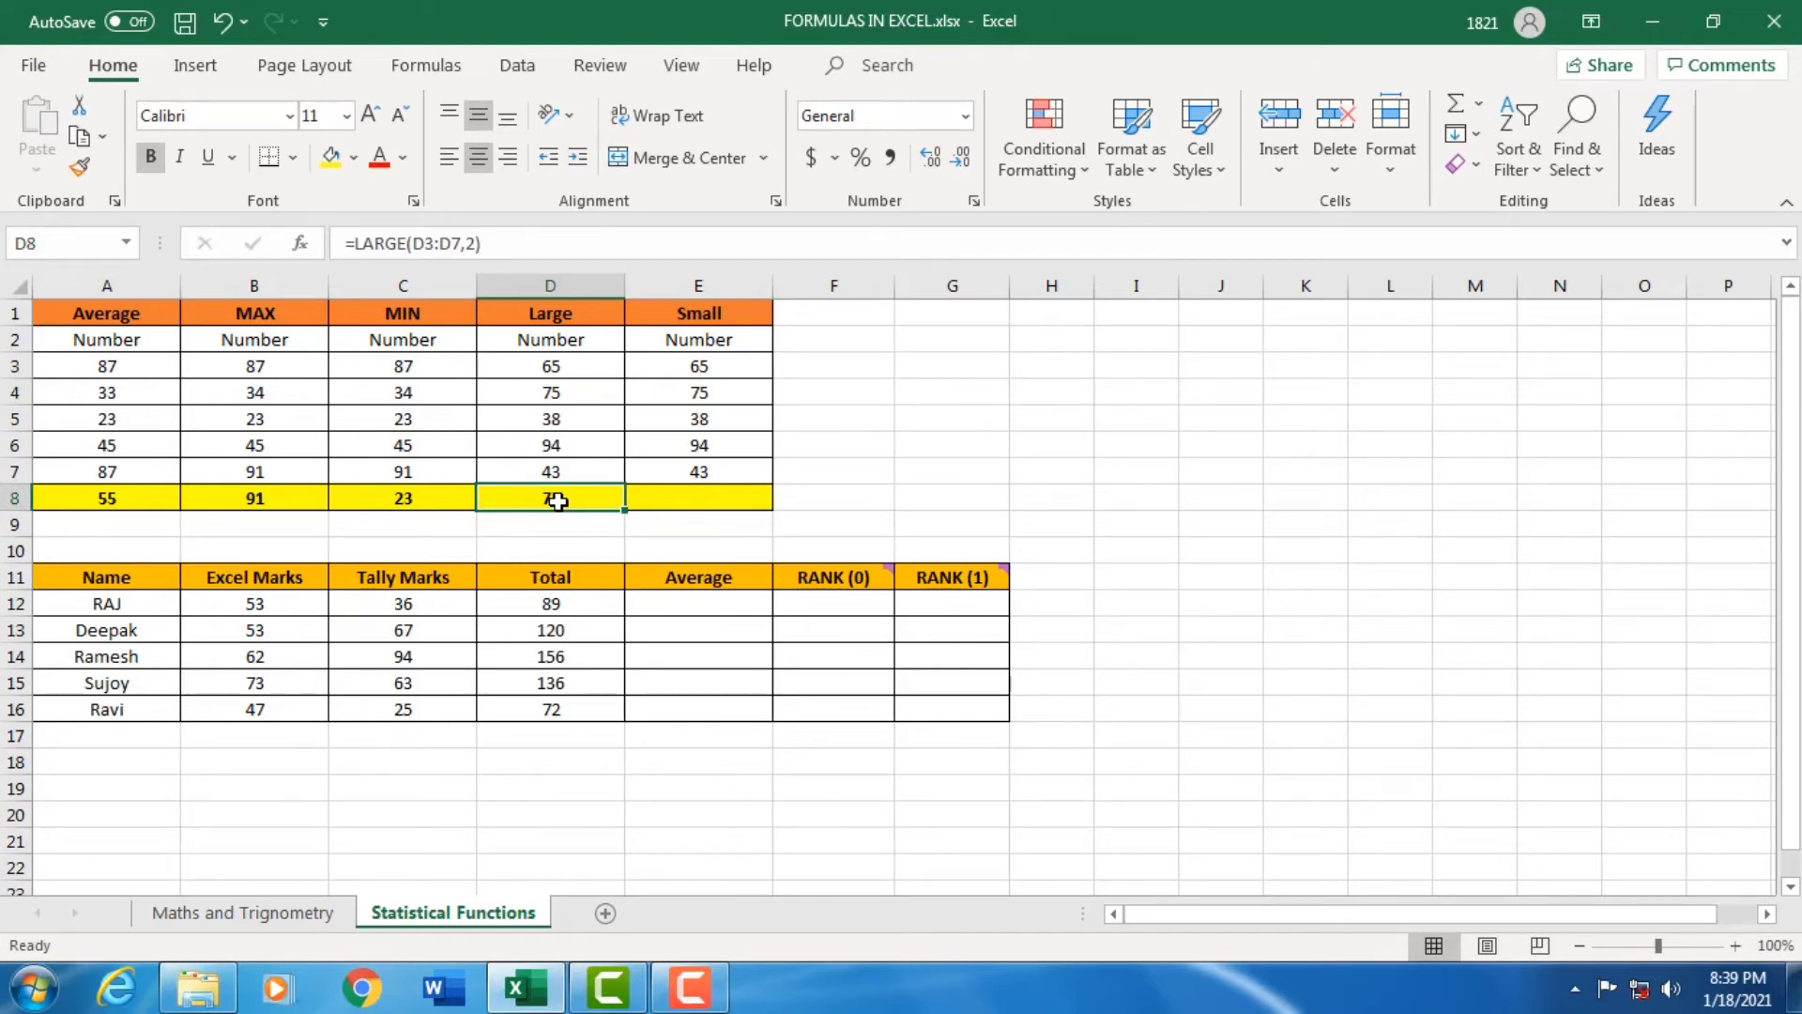
{"action": "double_click", "coordinate": [558, 501]}
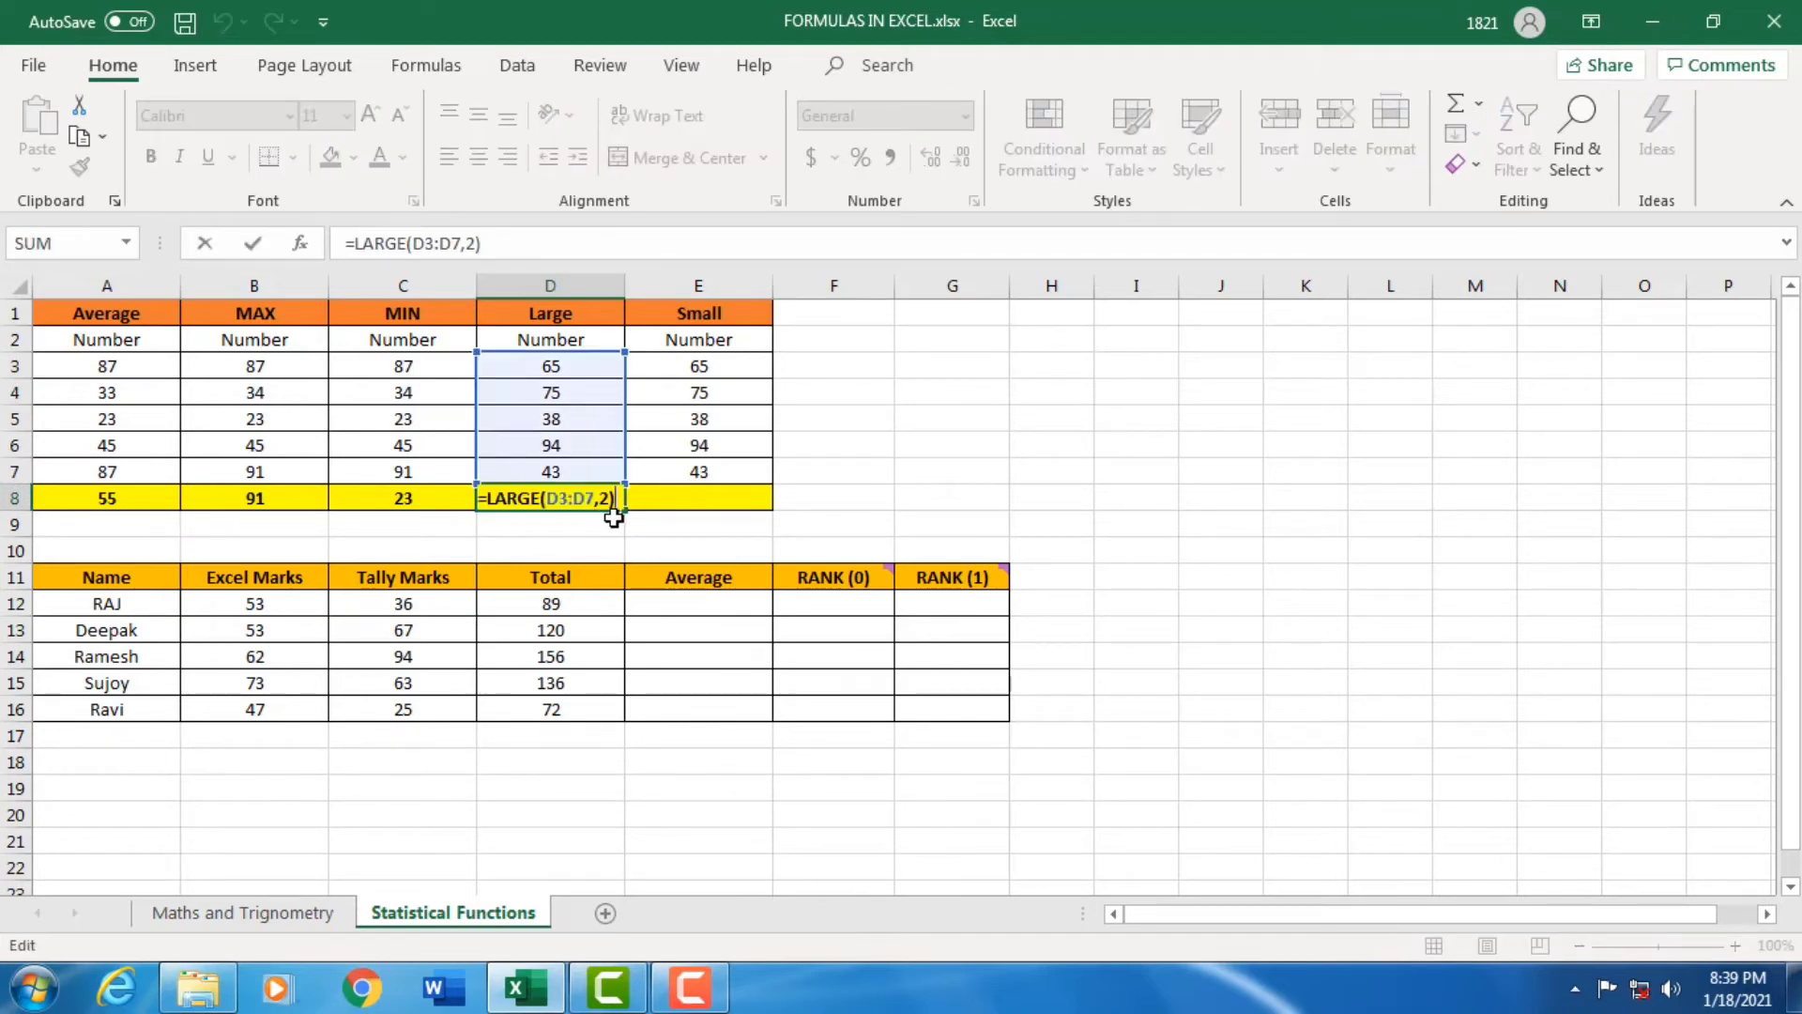
{"action": "key", "text": "Left"}
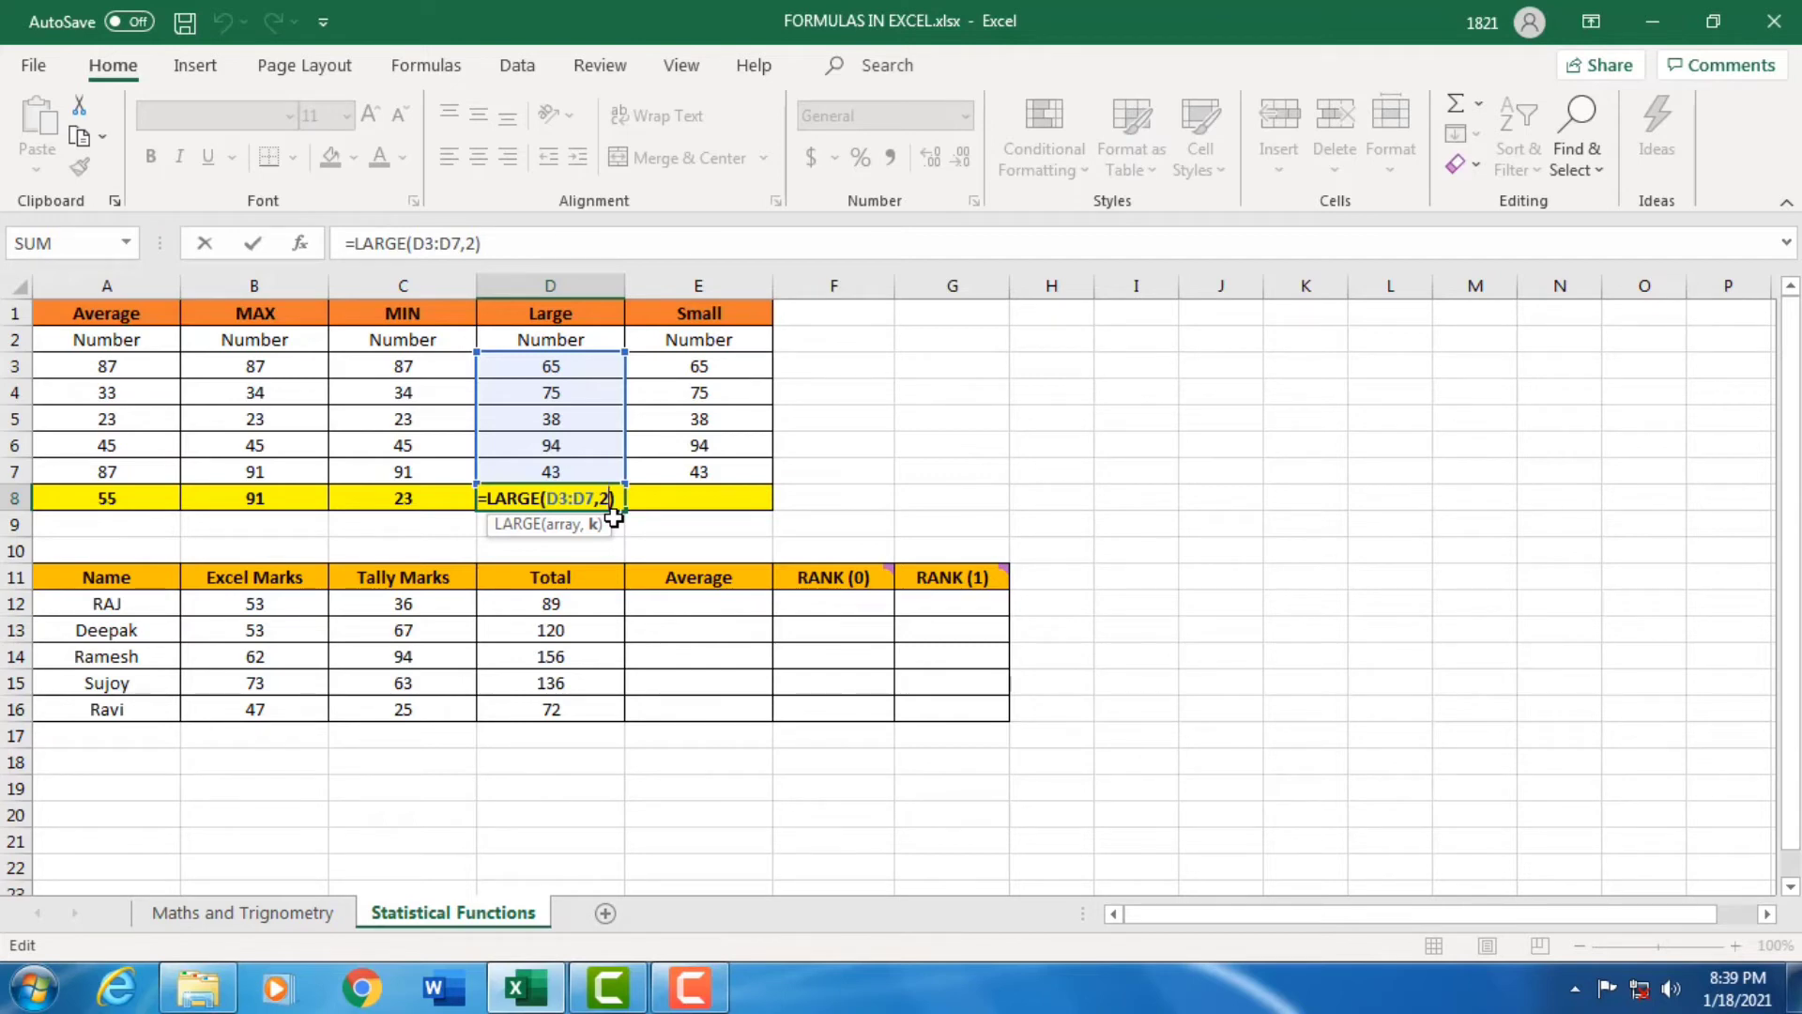
{"action": "key", "text": "BackSpace"}
{"action": "type", "text": "3"}
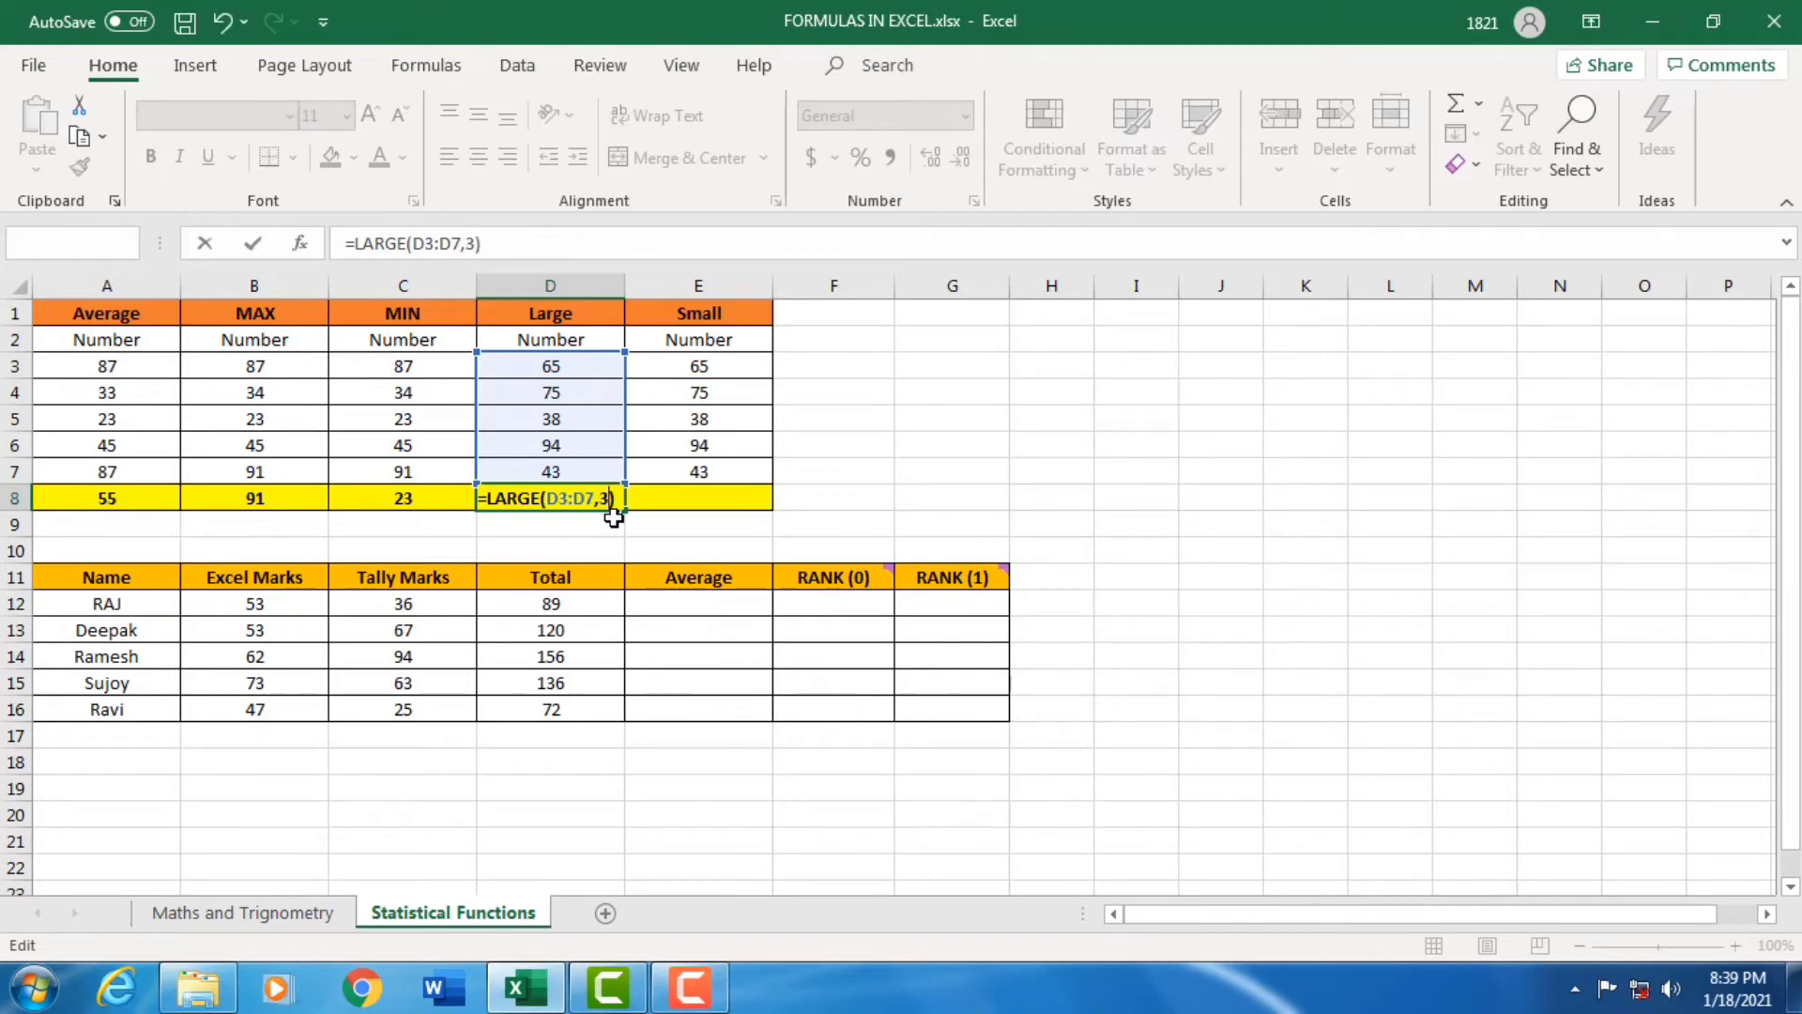
{"action": "key", "text": "Return"}
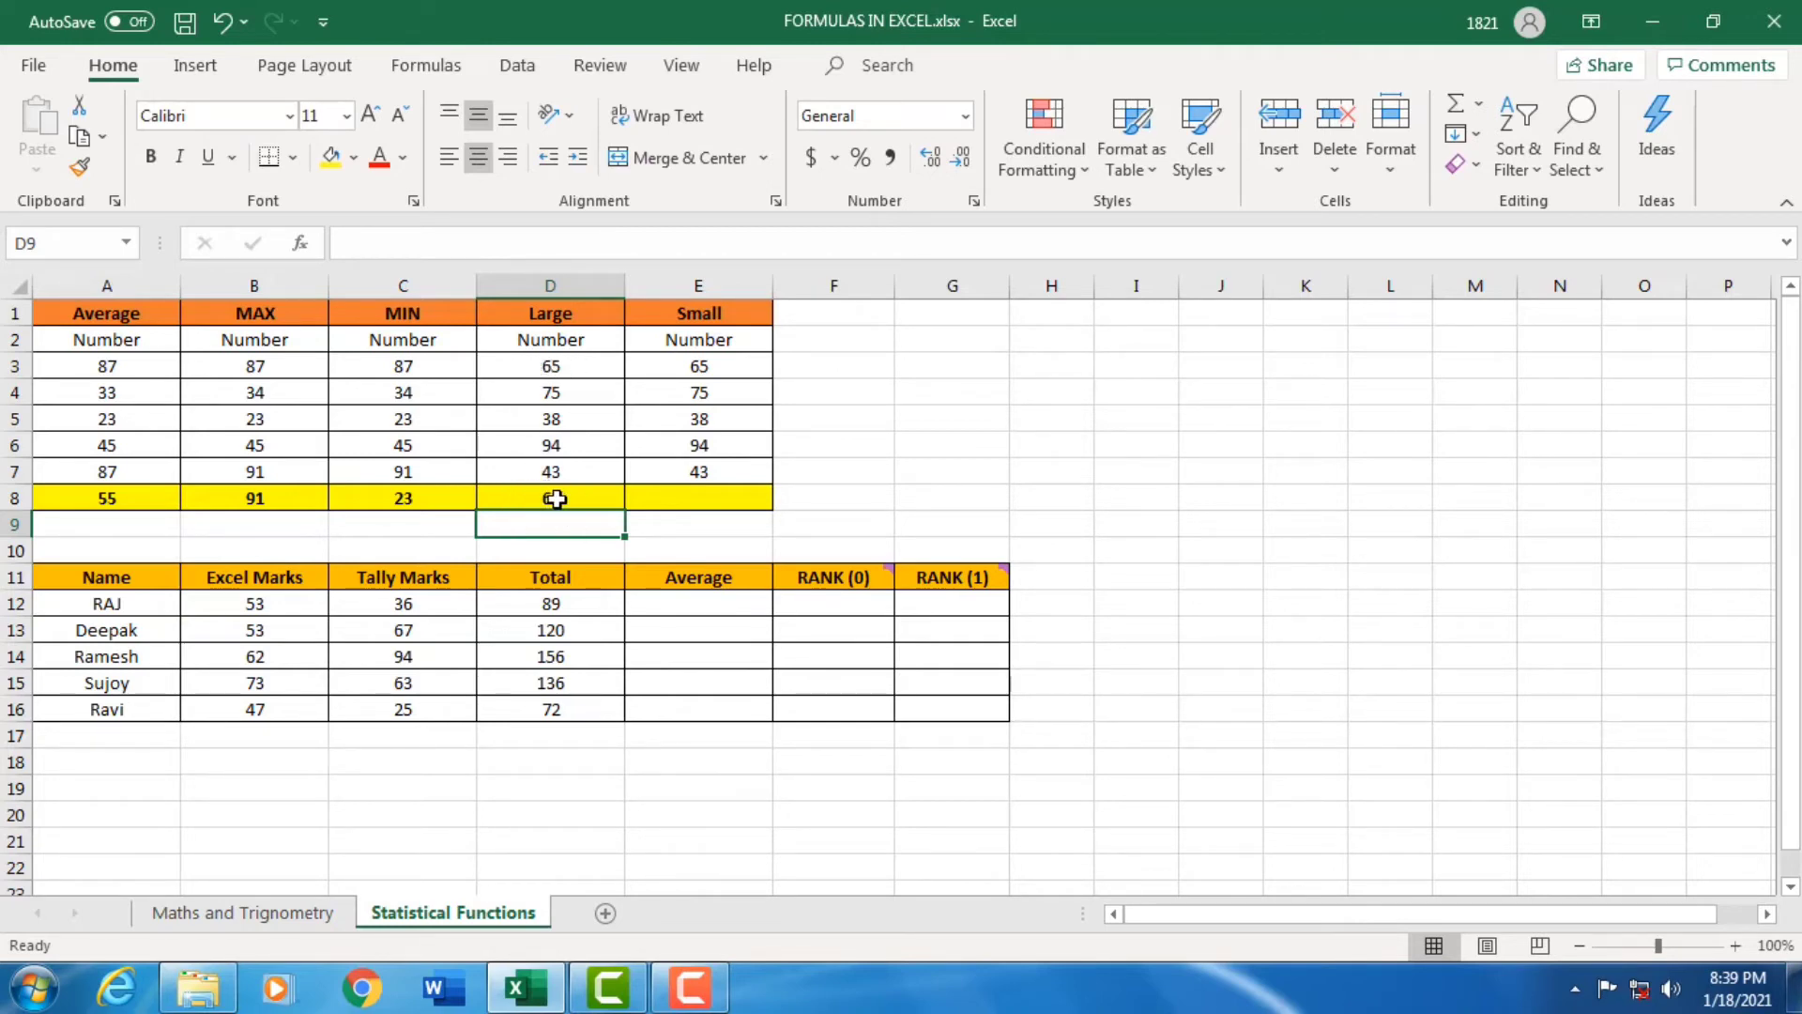
{"action": "key", "text": "Up"}
- Return the third-smallest number of the Small column in cell E8 with =SMALL(E3:E7,3) and check it against the source numbers
{"action": "left_click", "coordinate": [691, 508]}
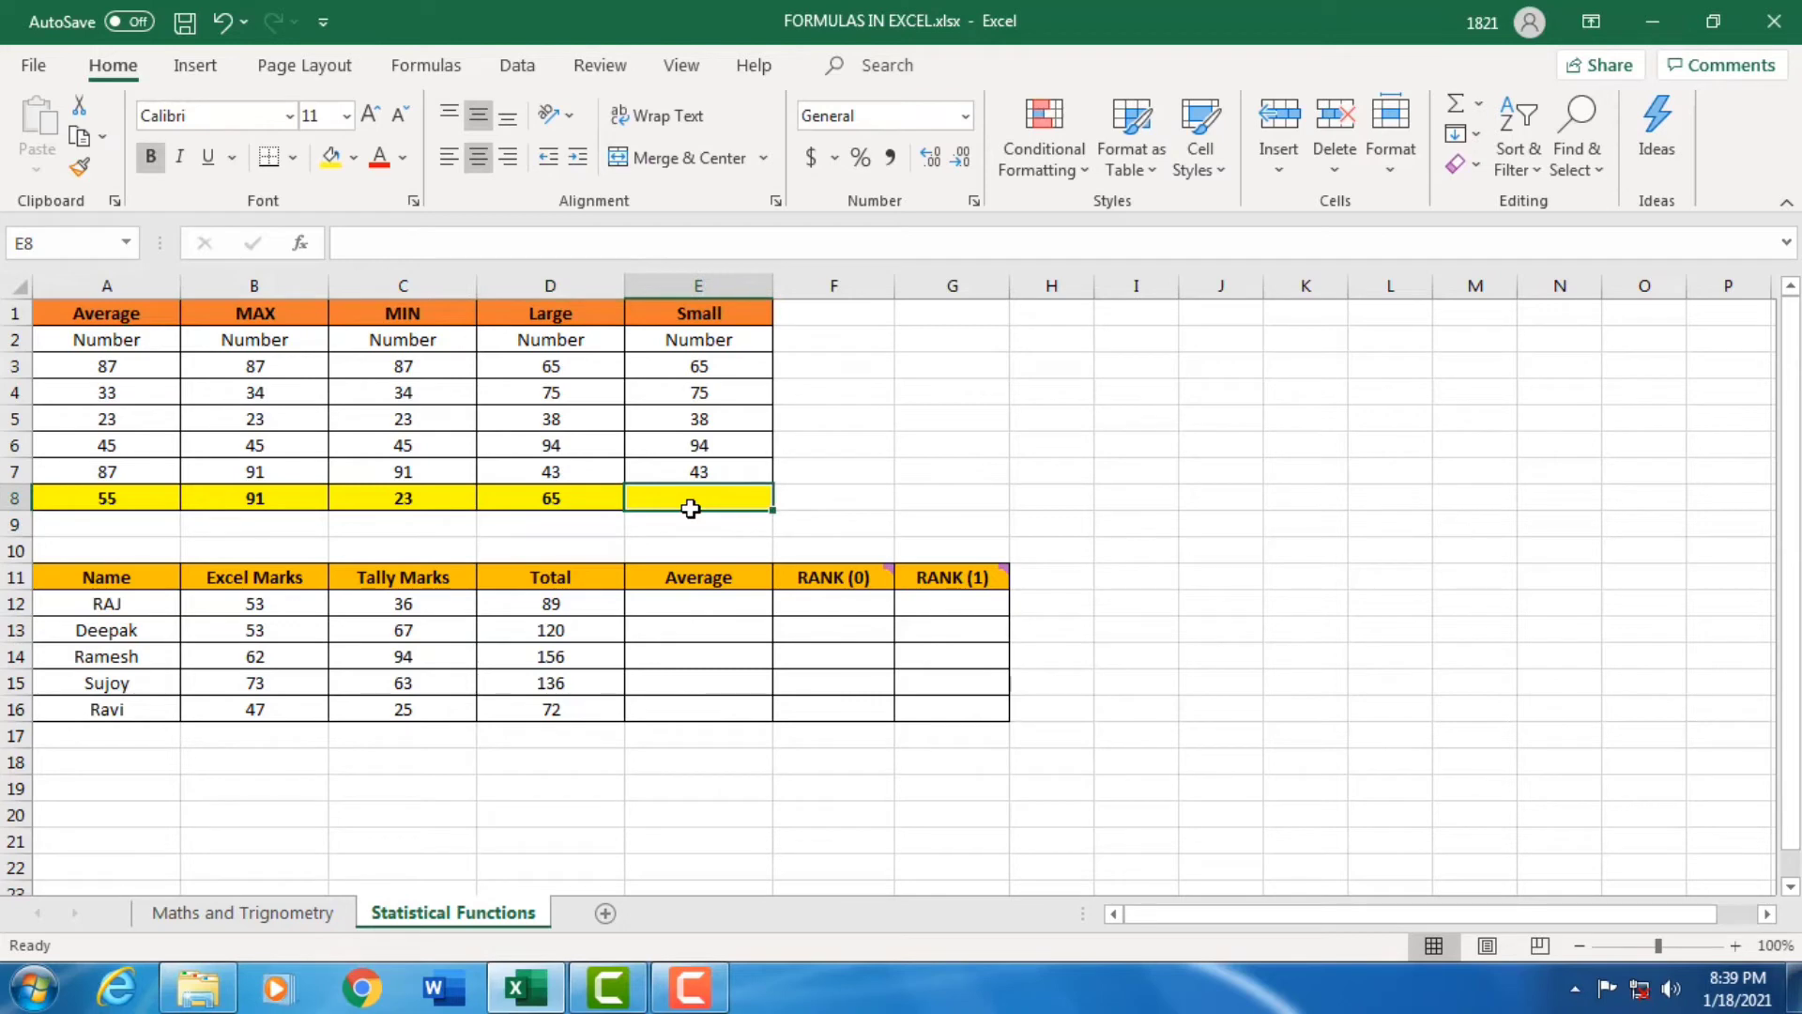
{"action": "type", "text": "=sm"}
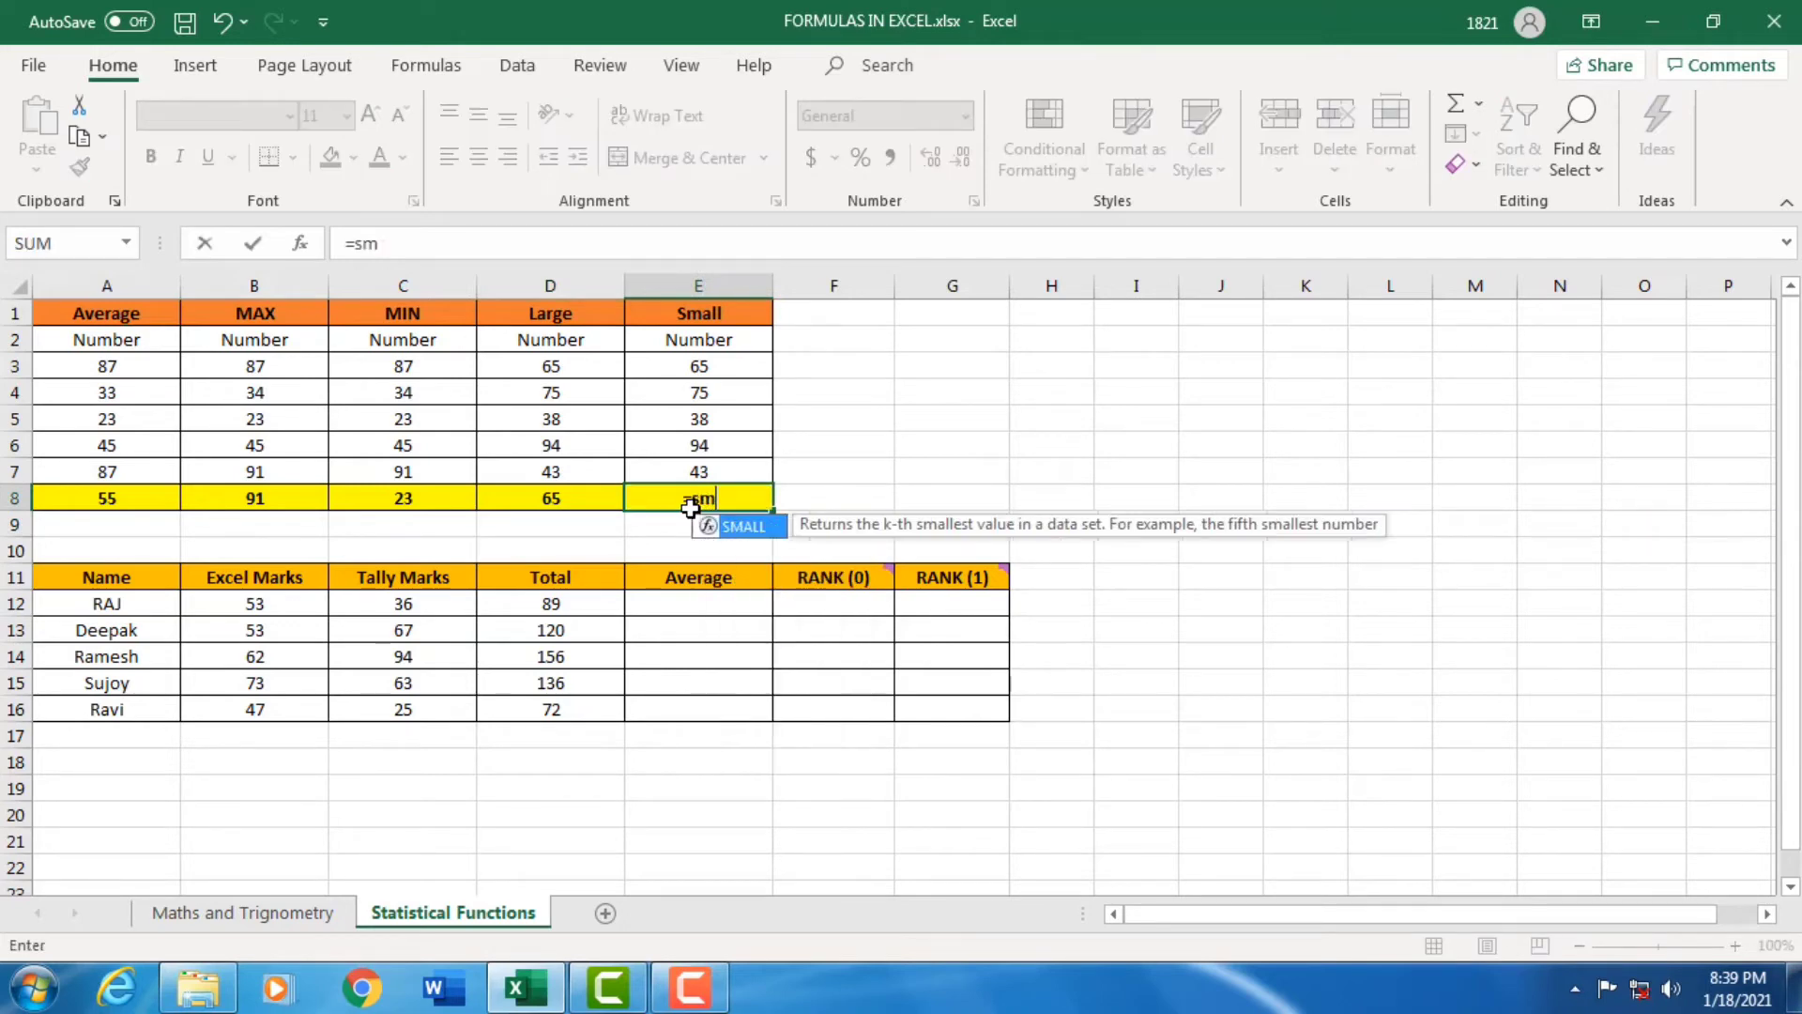
{"action": "type", "text": "all"}
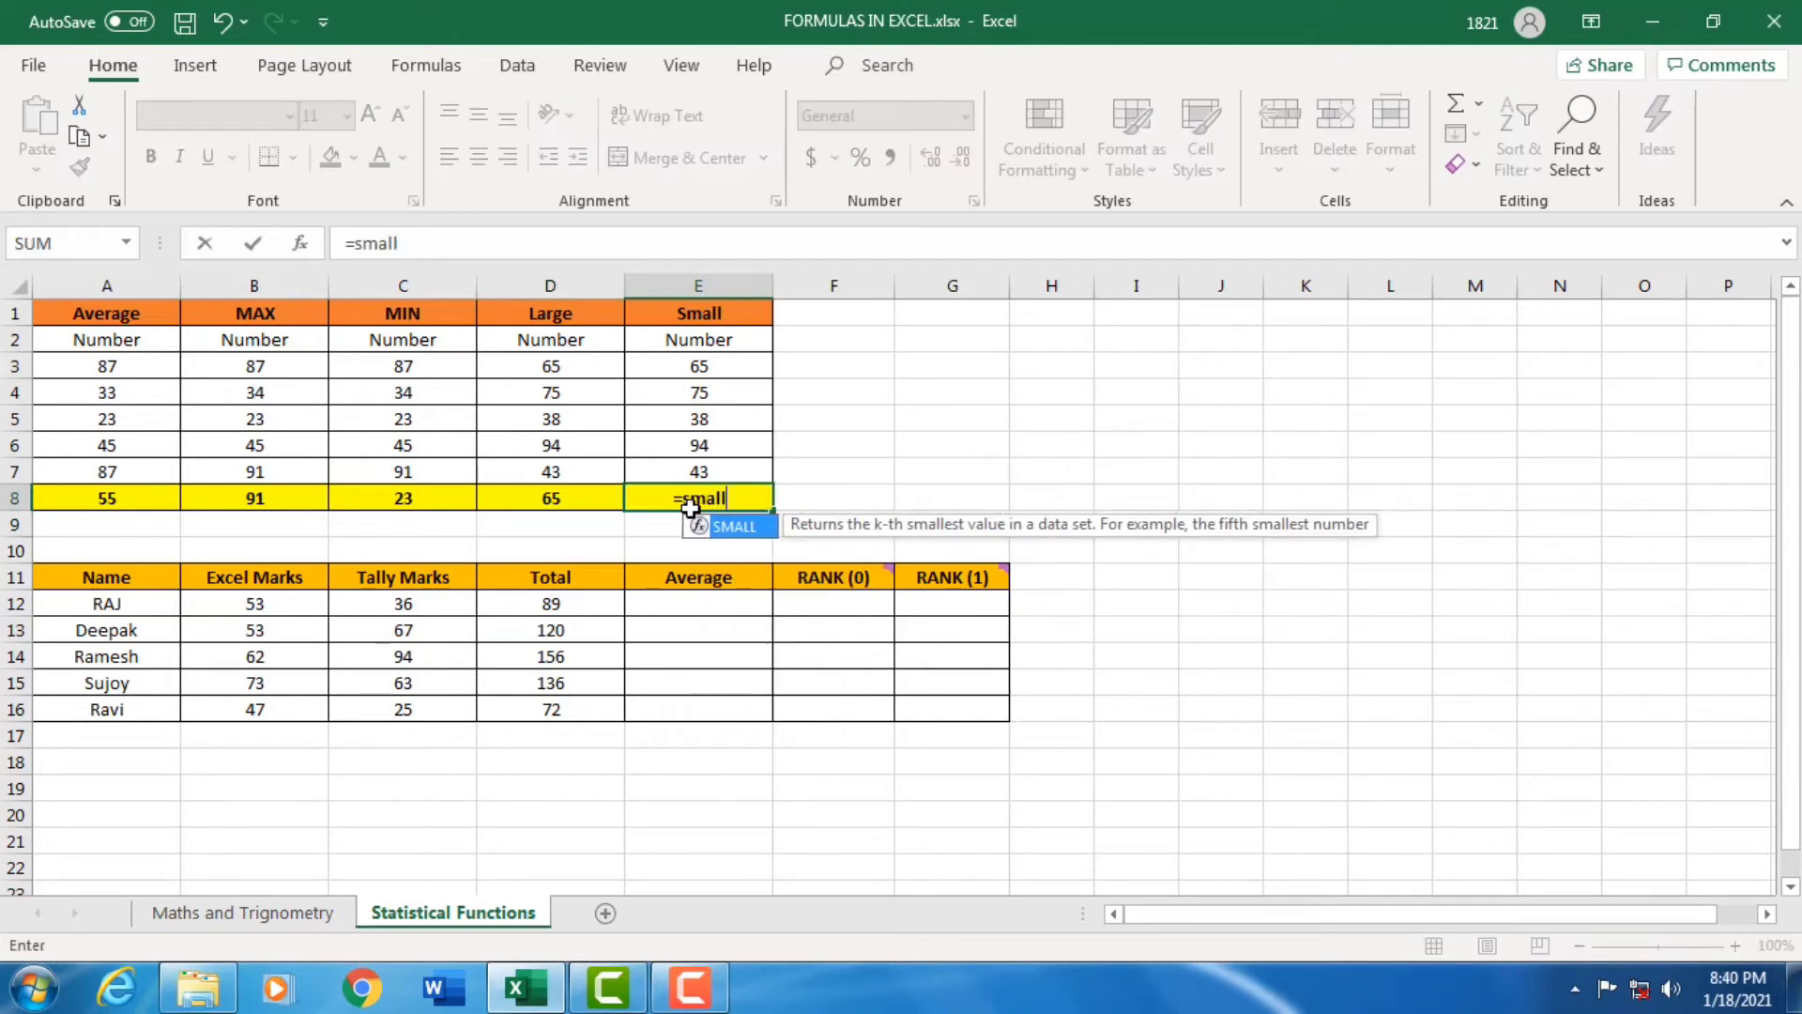
{"action": "key", "text": "Tab"}
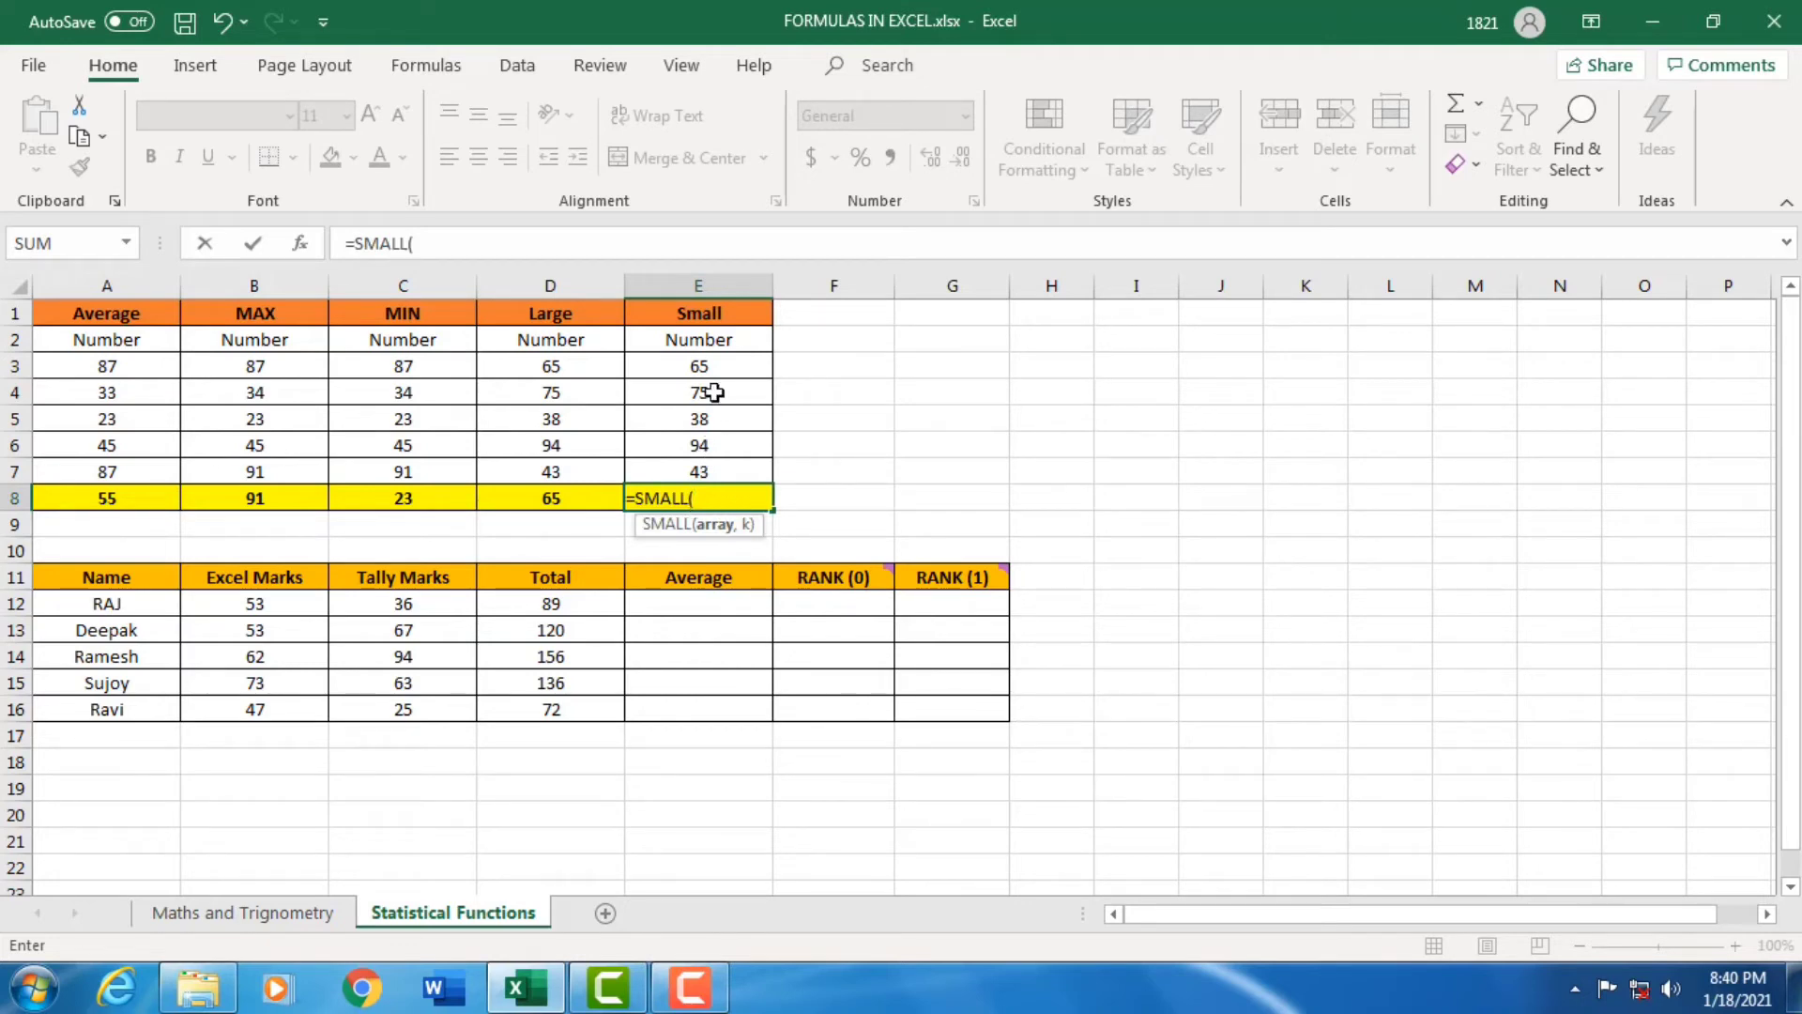
{"action": "left_click", "coordinate": [705, 360]}
{"action": "left_click_drag", "start_coordinate": [705, 361], "coordinate": [719, 464]}
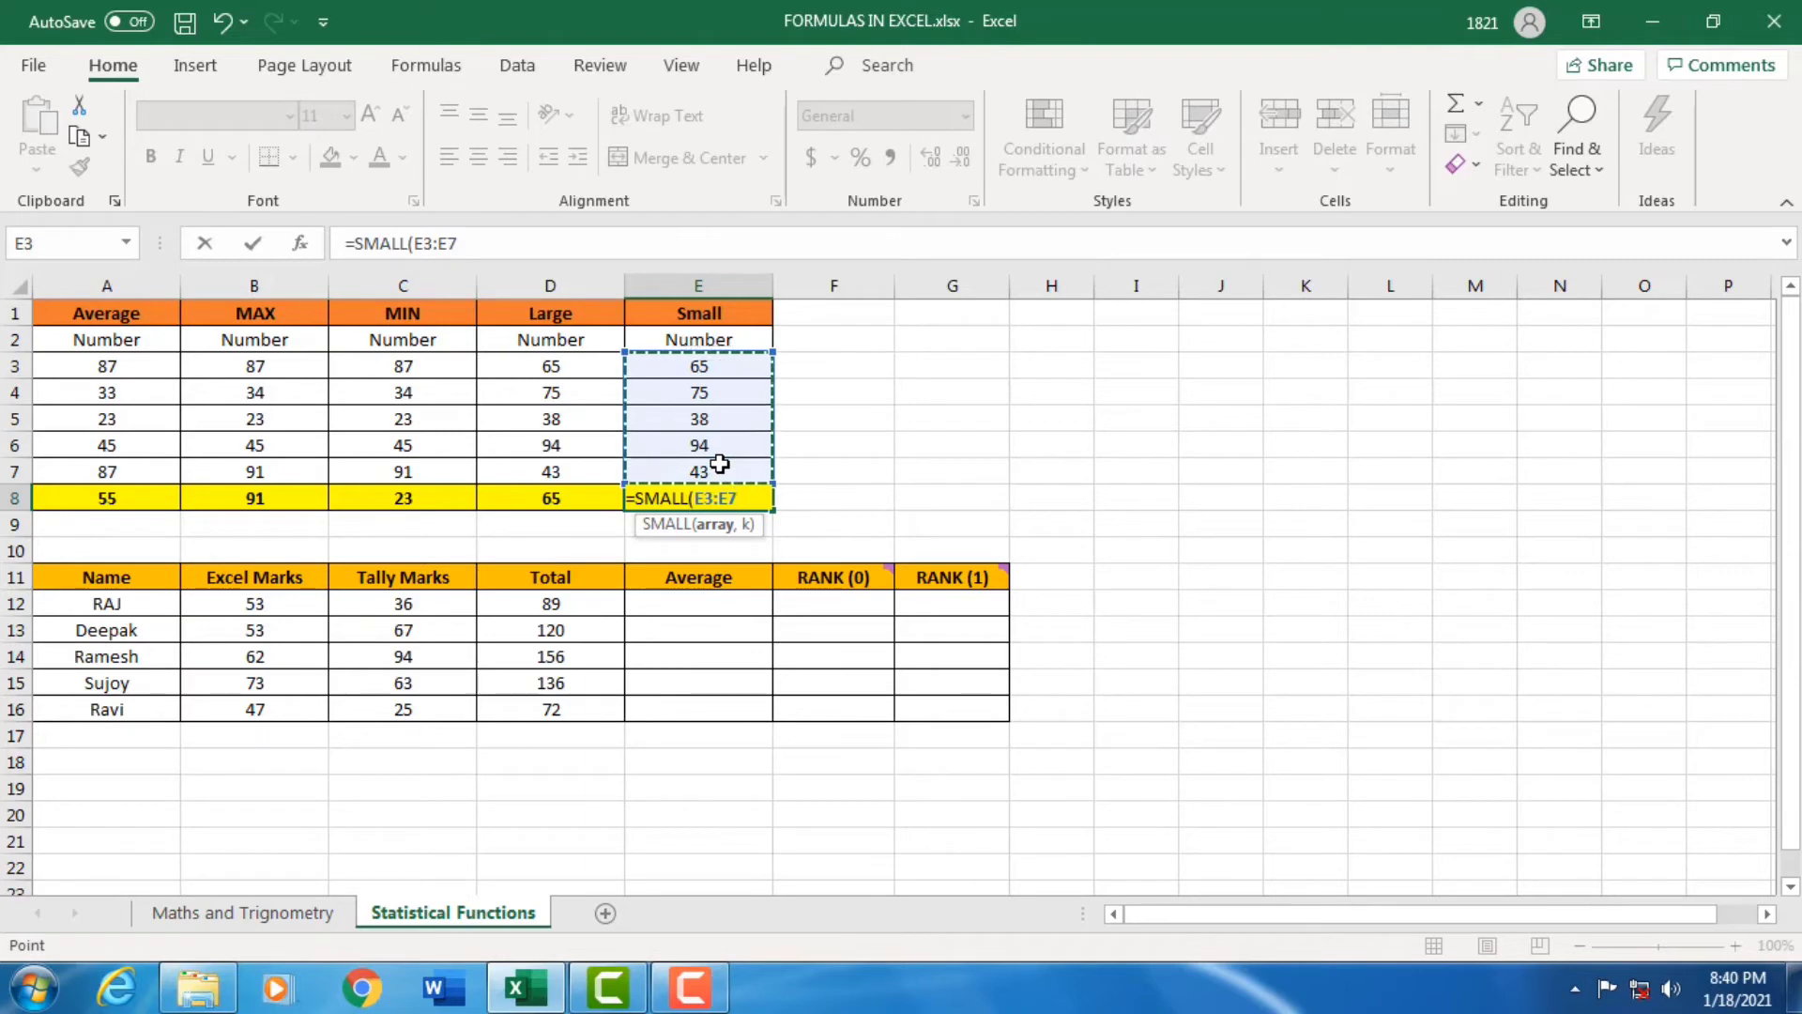
{"action": "type", "text": ","}
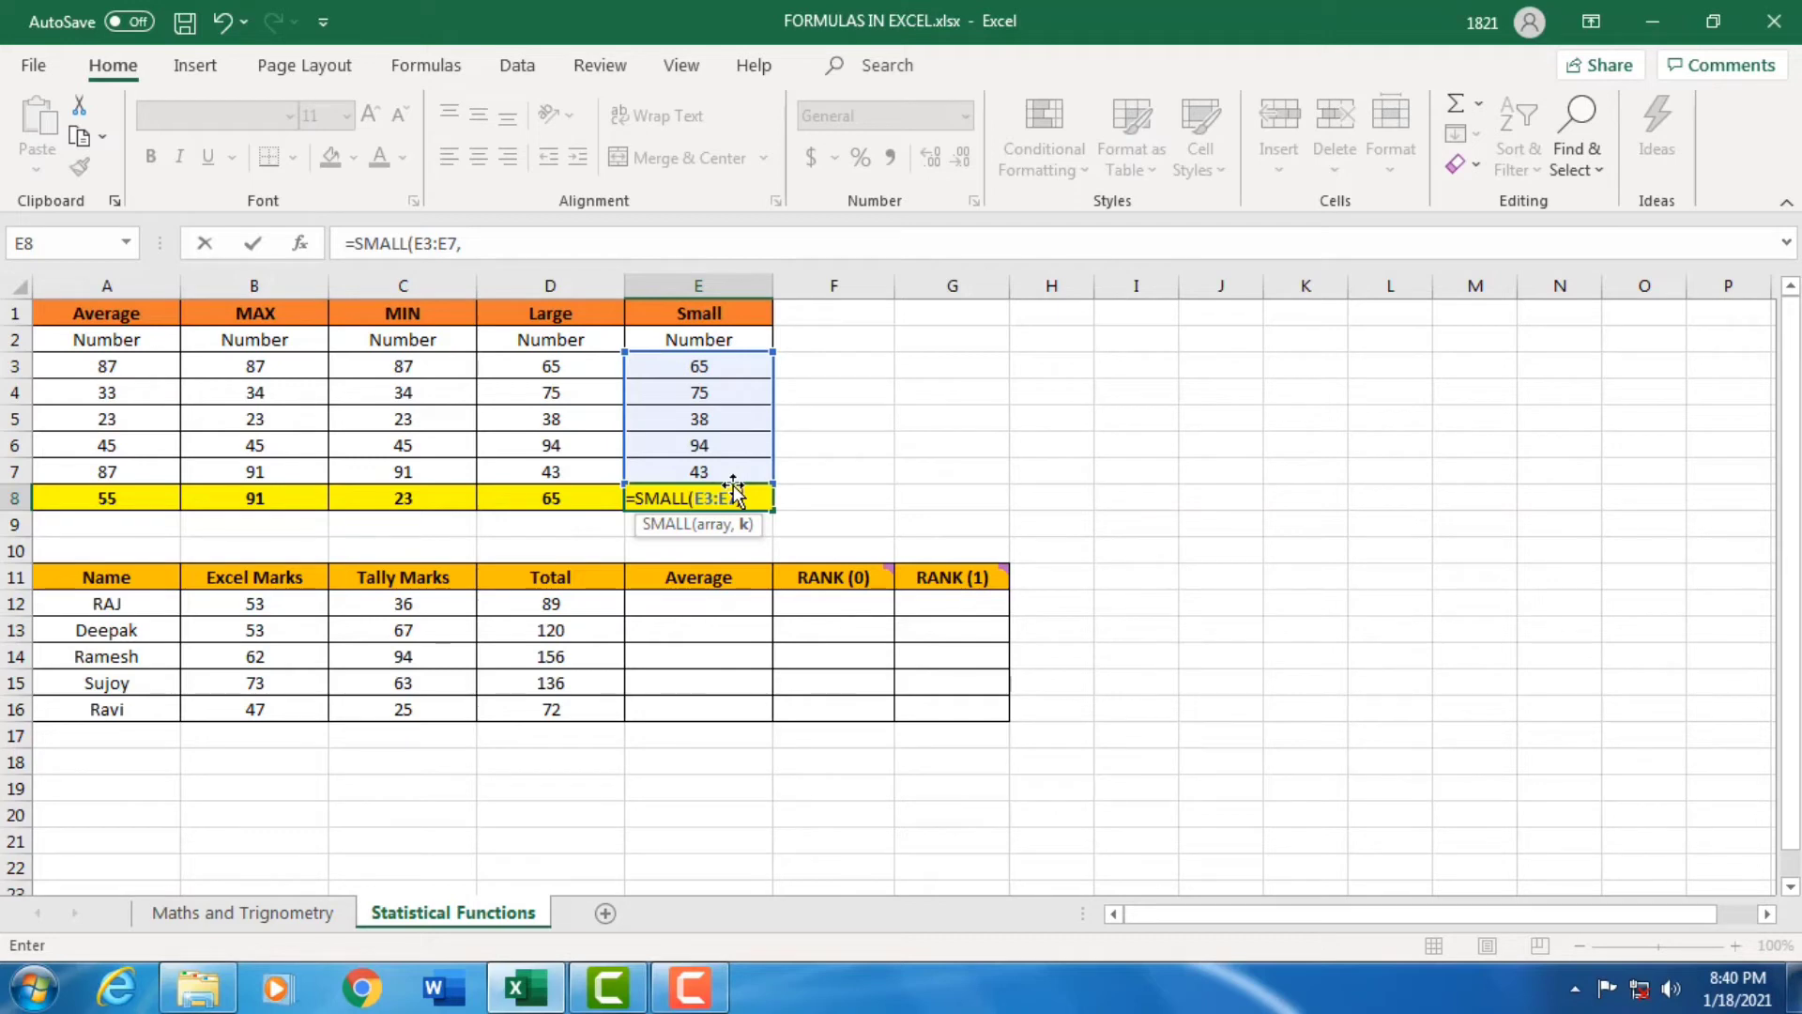
{"action": "type", "text": "3)"}
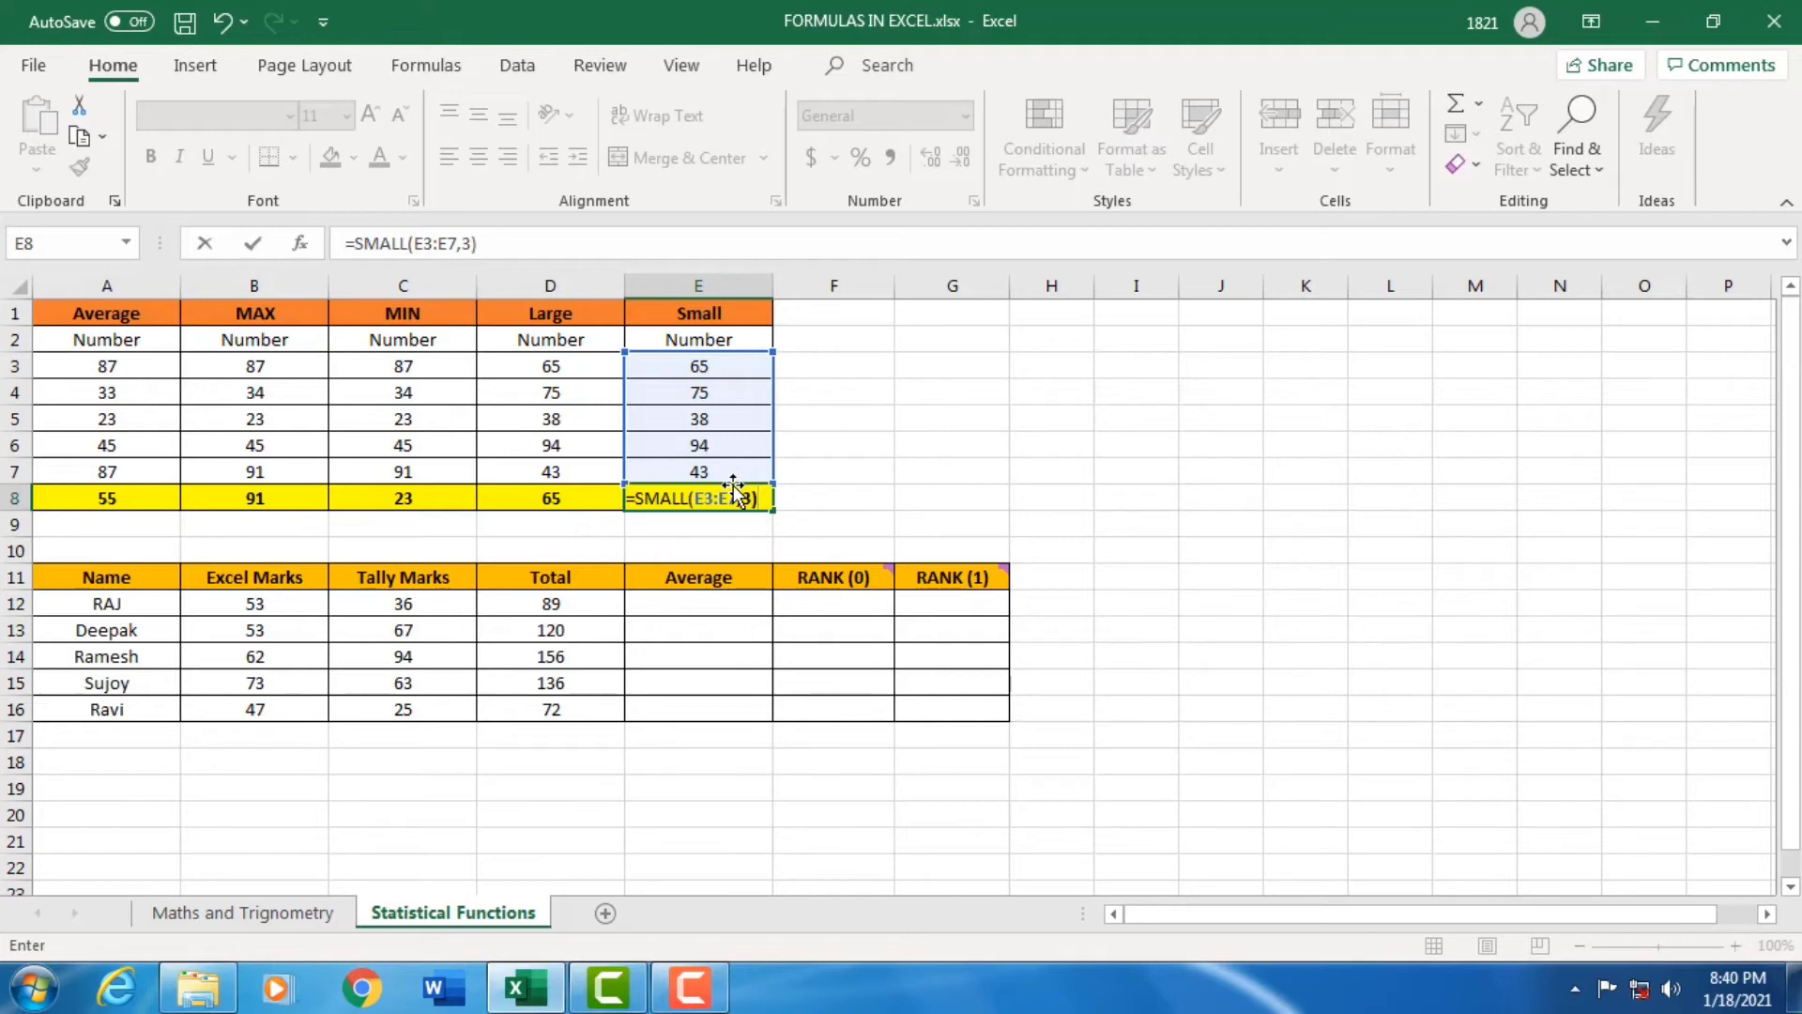
{"action": "key", "text": "Return"}
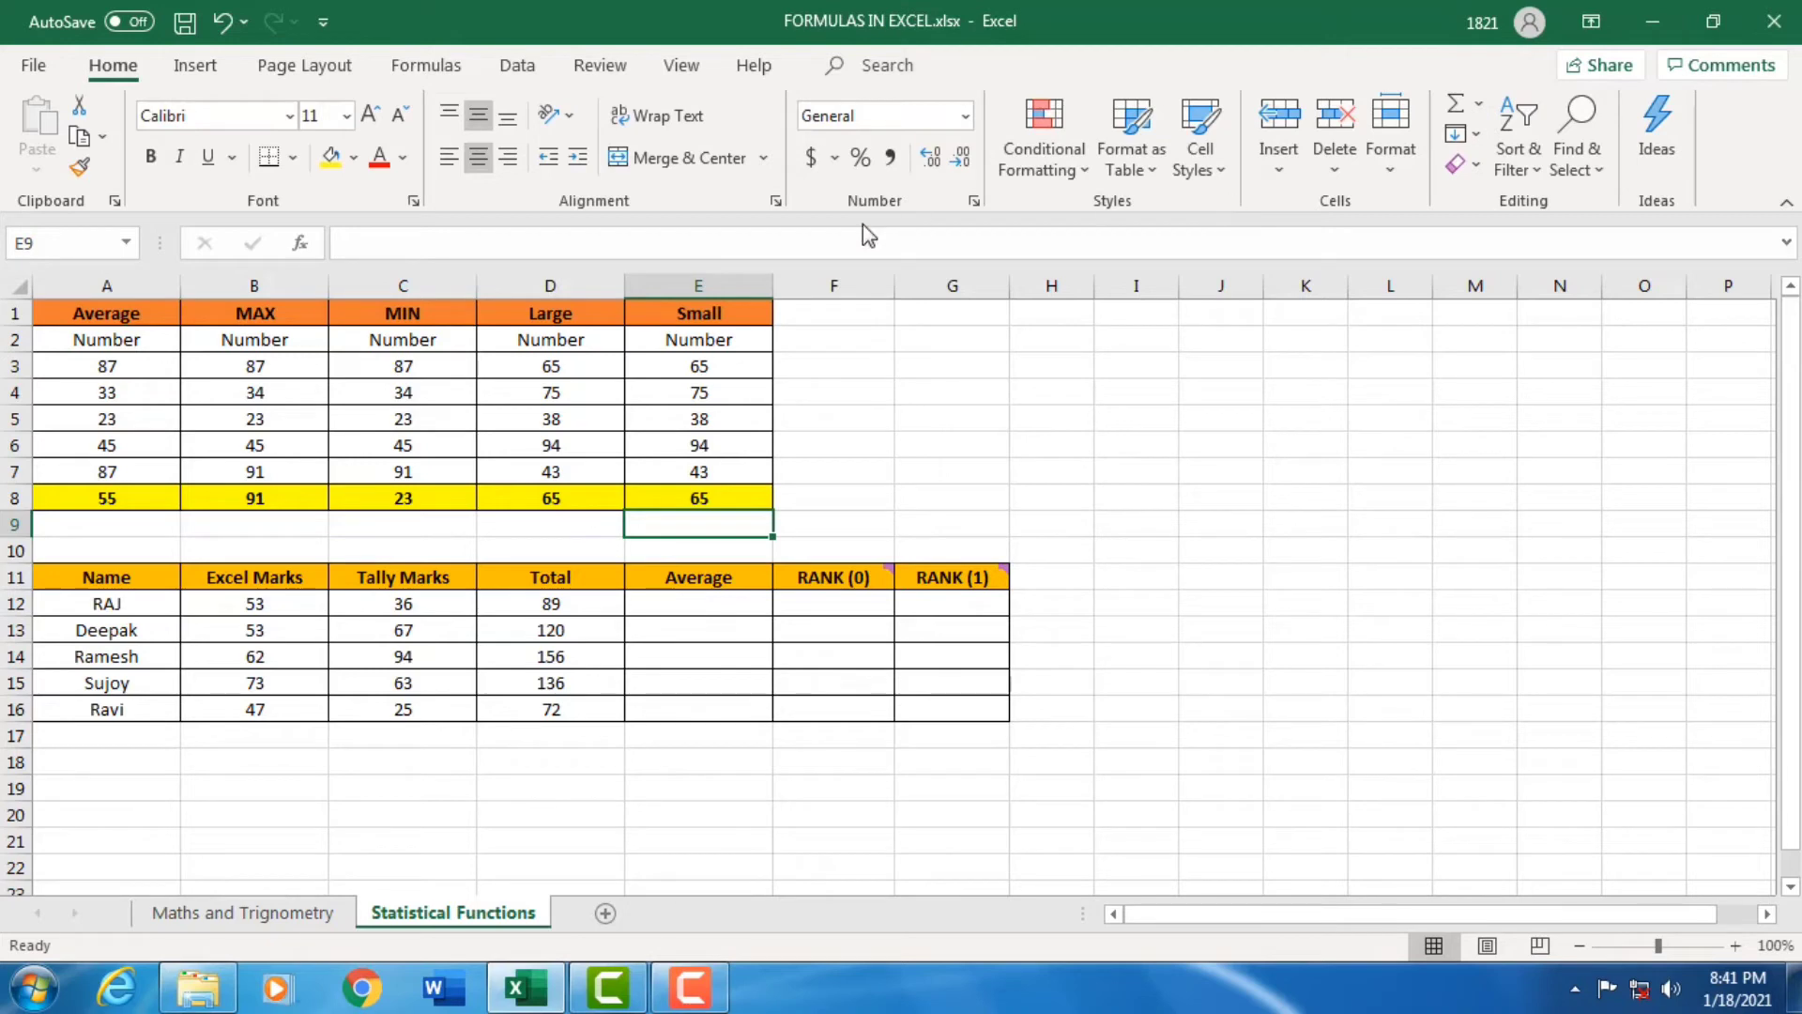
{"action": "left_click", "coordinate": [709, 423]}
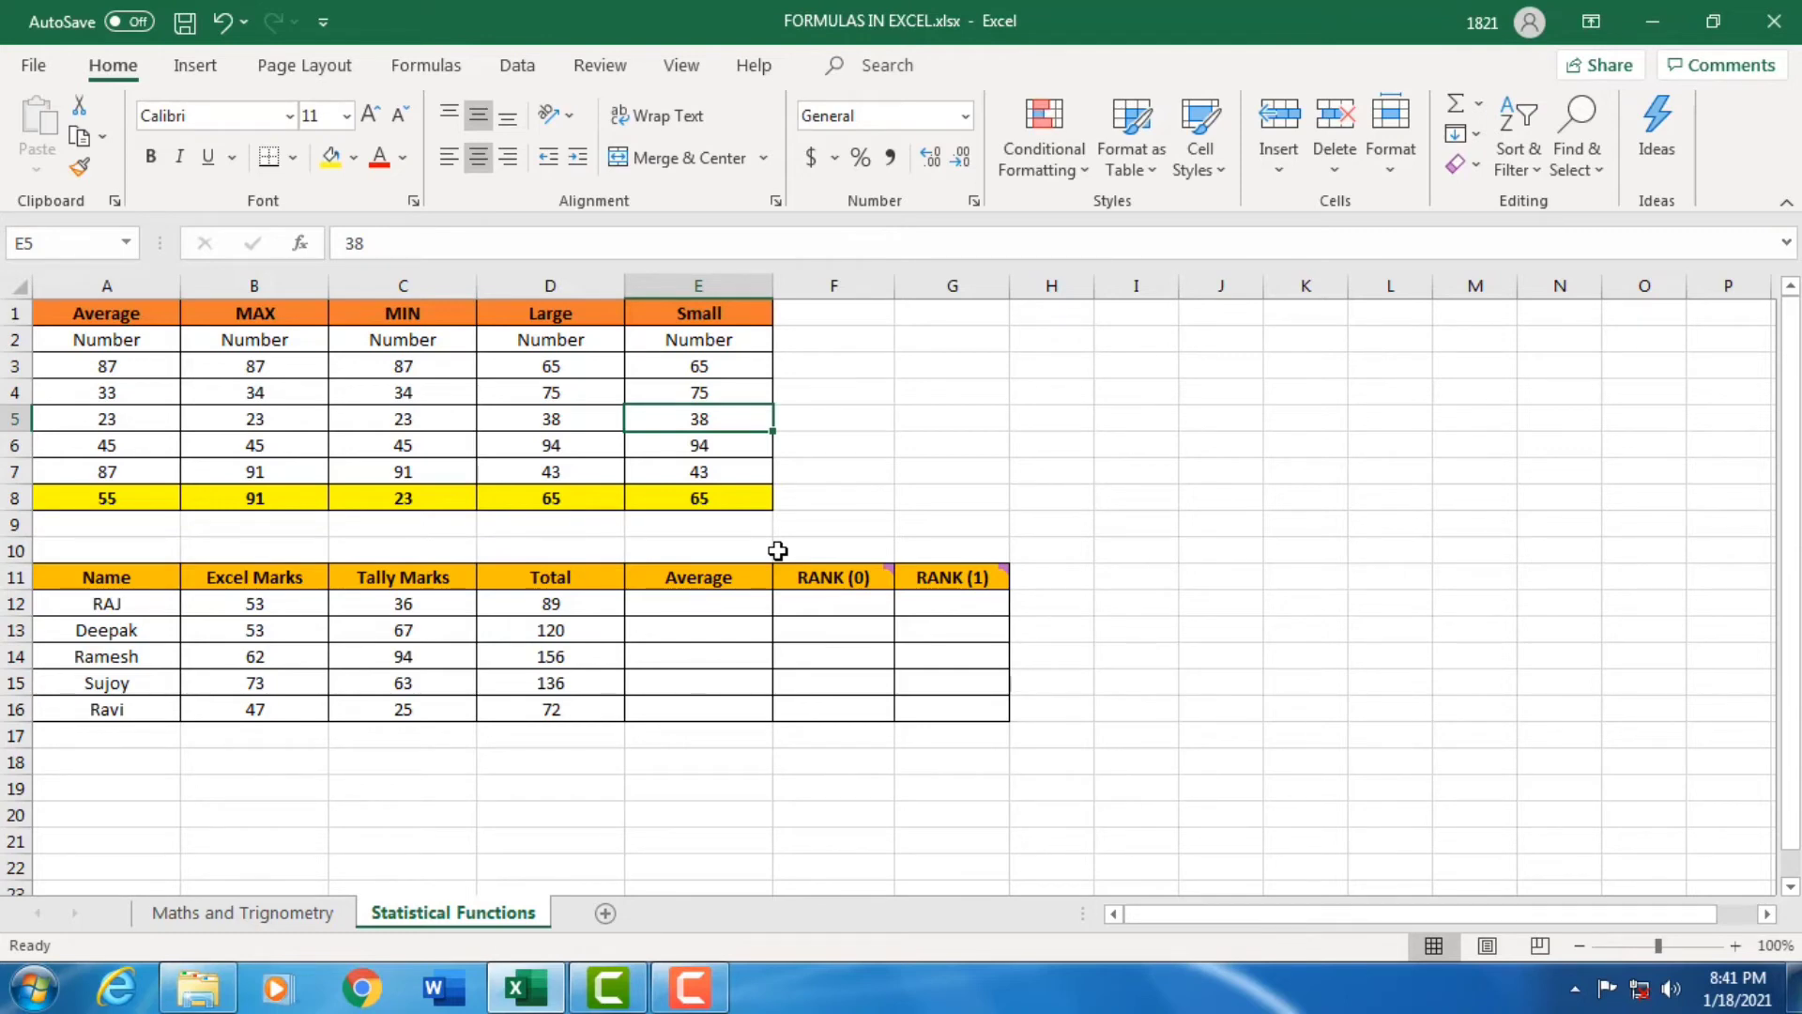
{"action": "left_click", "coordinate": [702, 475]}
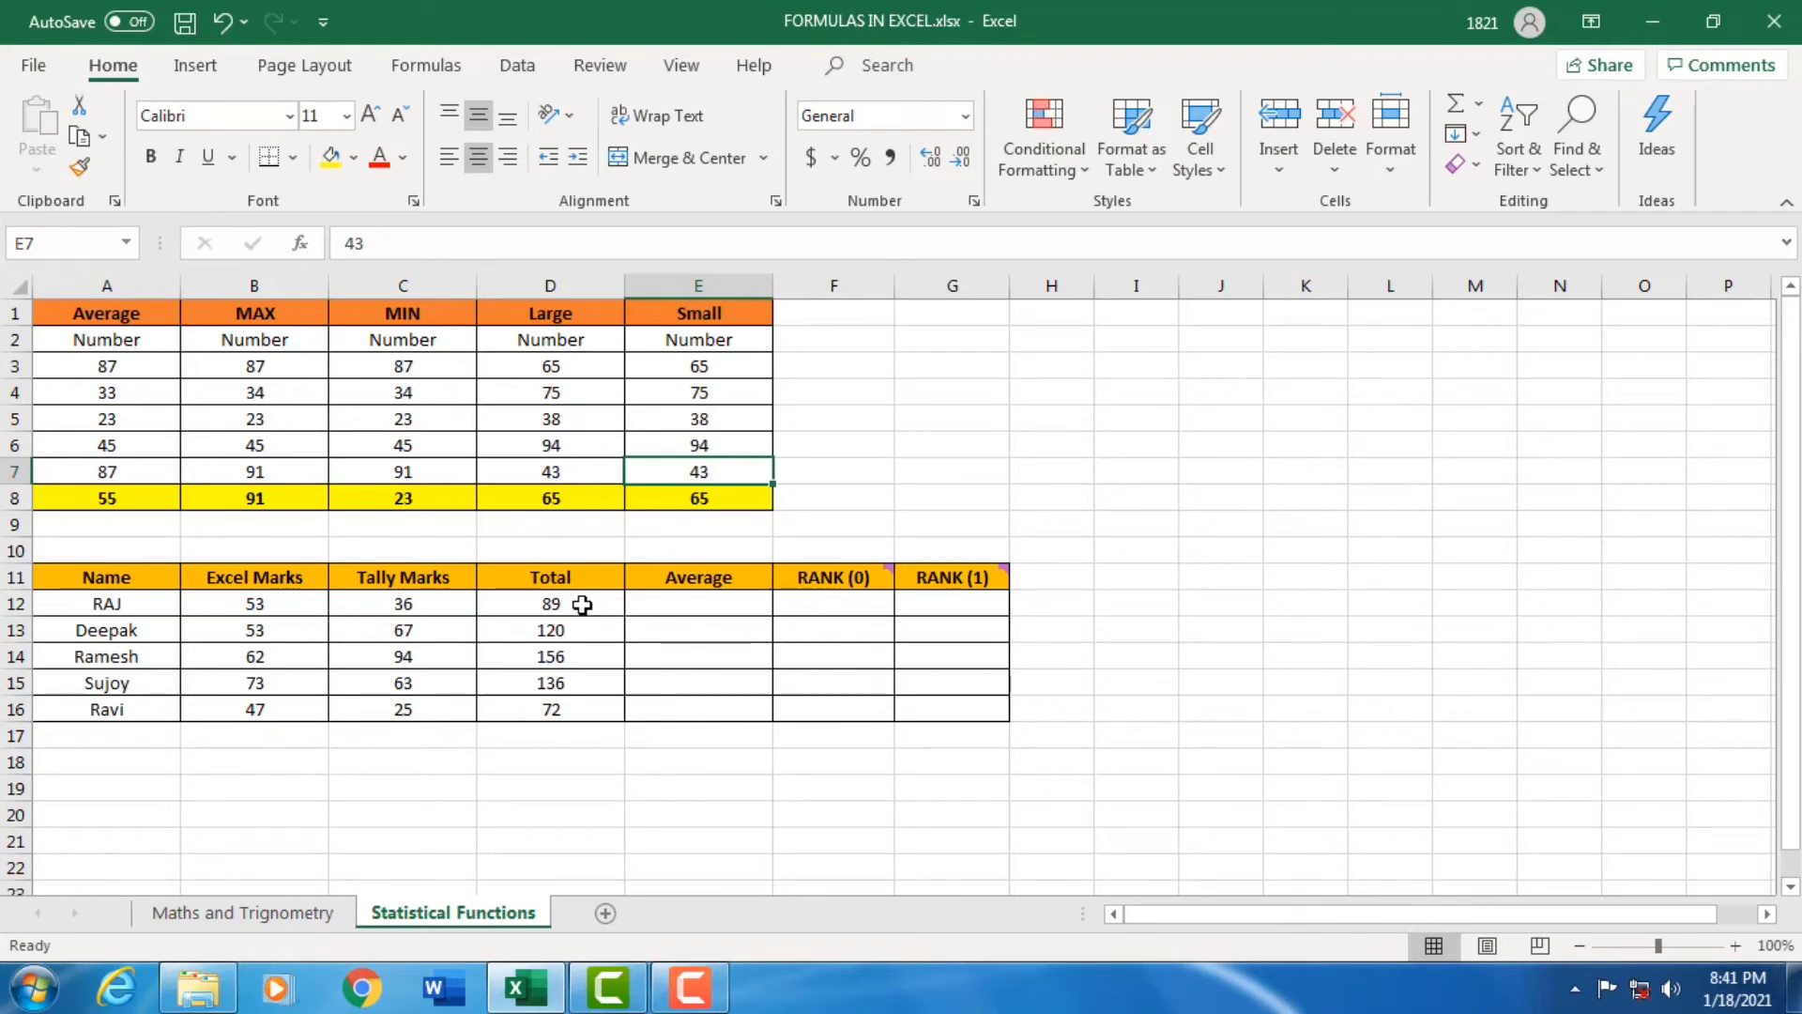
- Average the first student's Excel and Tally marks in cell E12 with =AVERAGE(B12:C12) and fill the formula down to E16
{"action": "left_click_drag", "start_coordinate": [583, 604], "coordinate": [583, 707]}
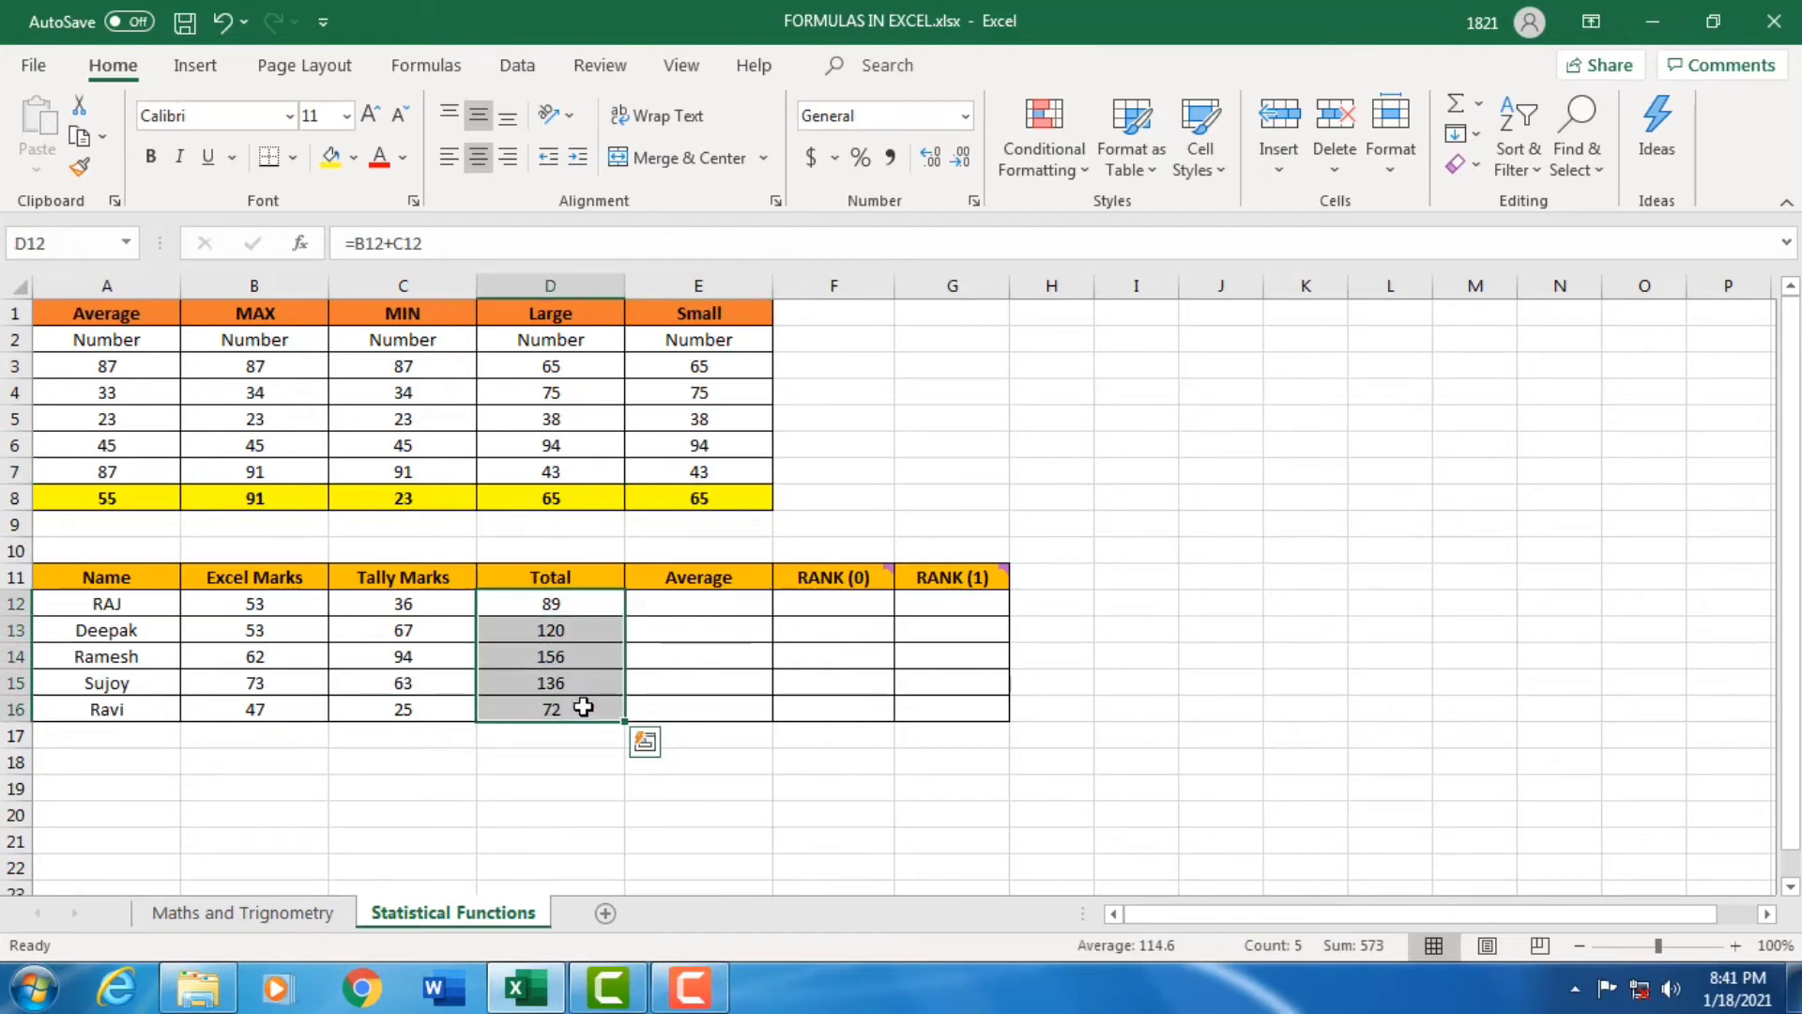
{"action": "left_click_drag", "start_coordinate": [736, 611], "coordinate": [732, 700]}
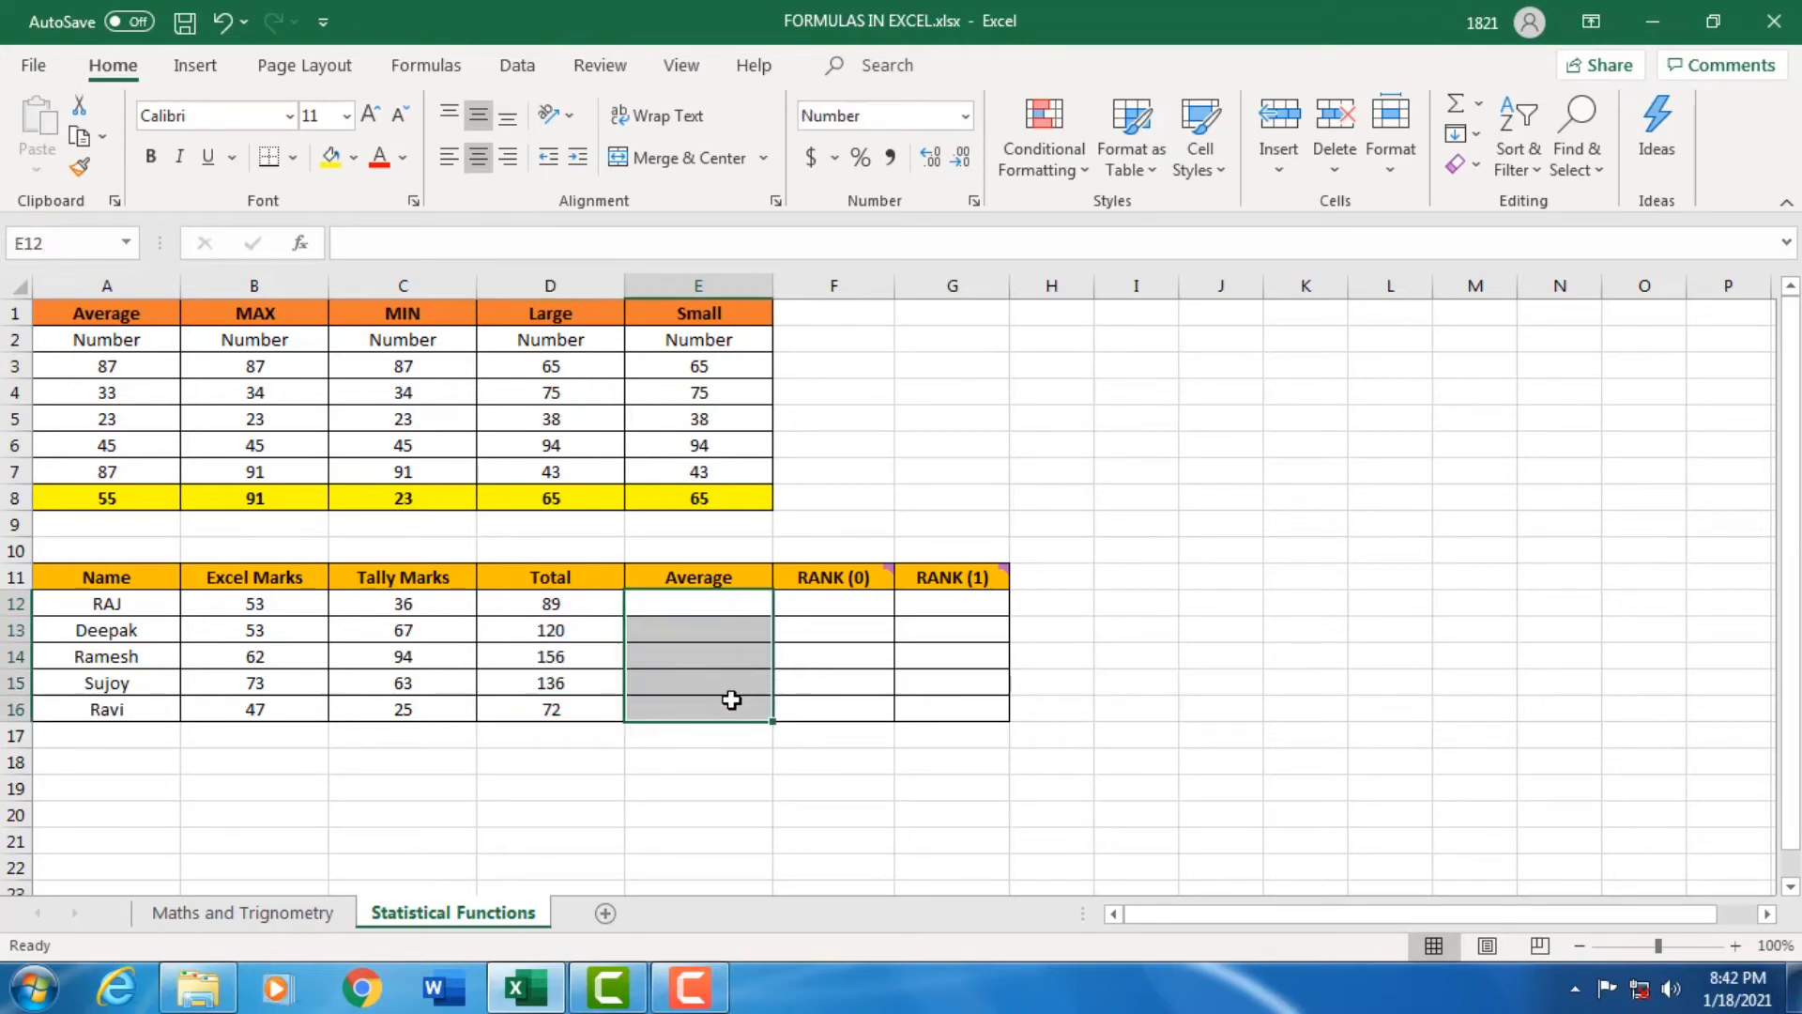
{"action": "left_click", "coordinate": [692, 611]}
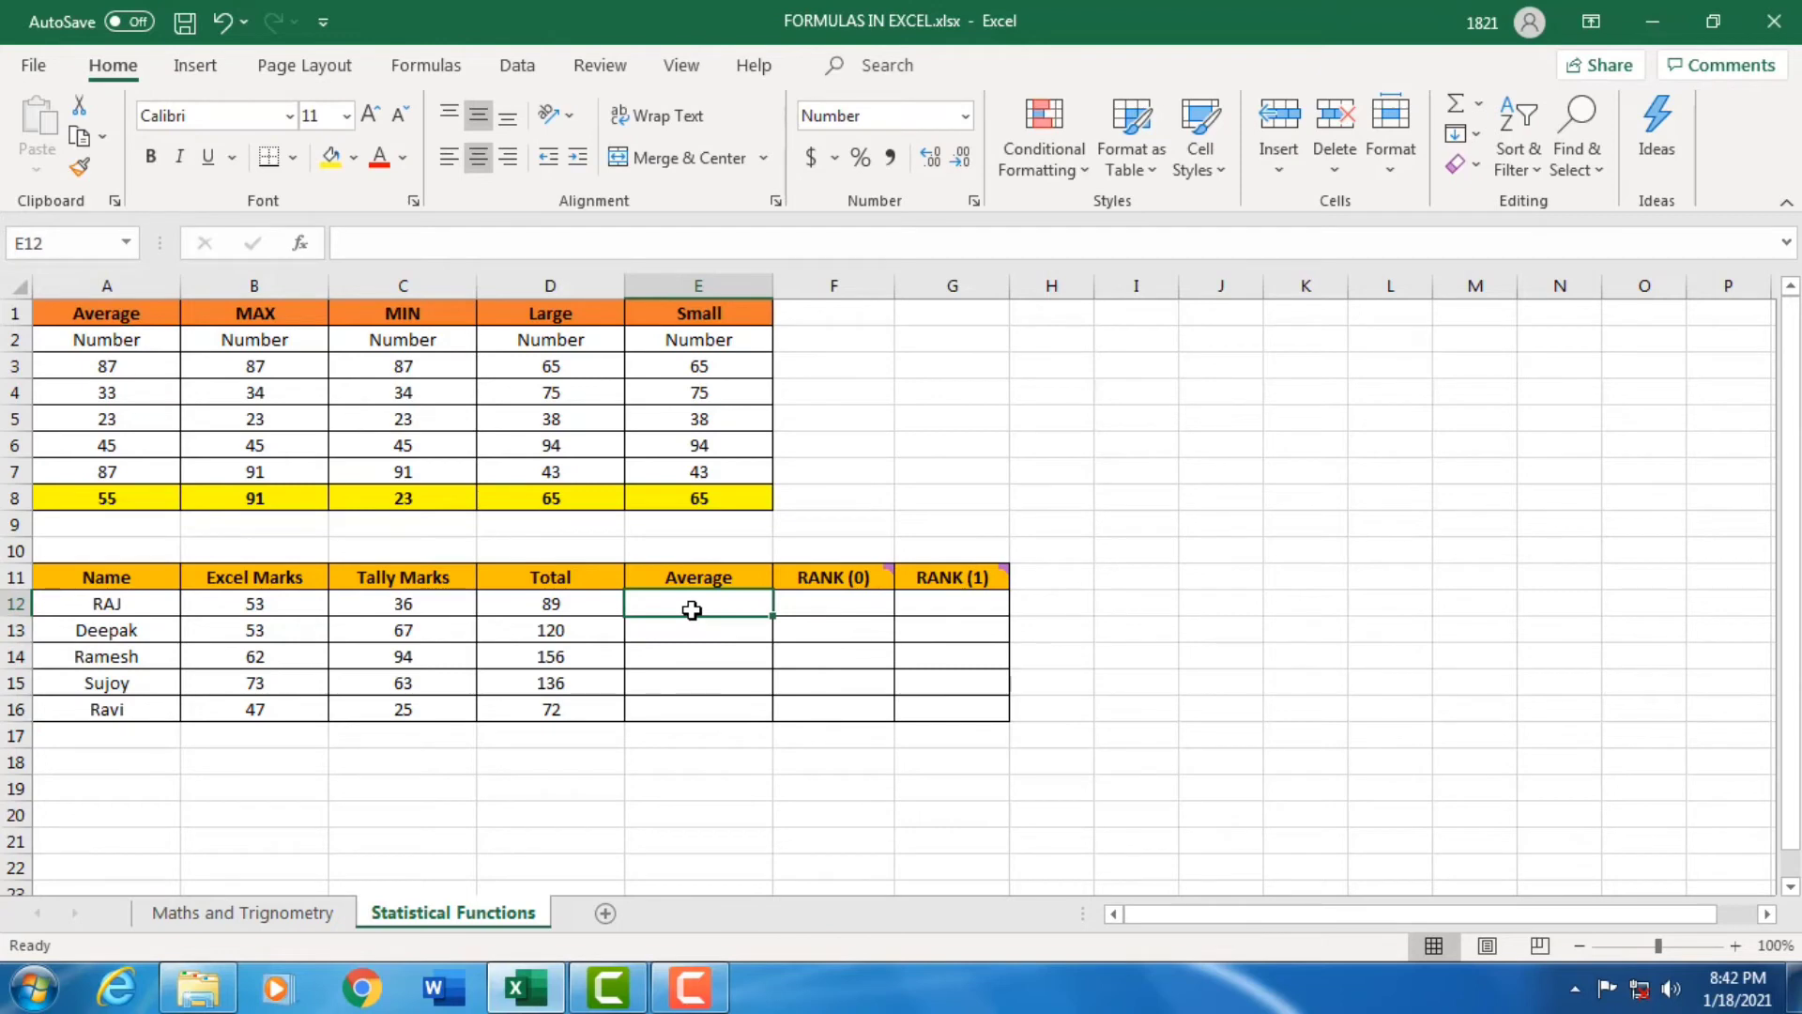
{"action": "type", "text": "="}
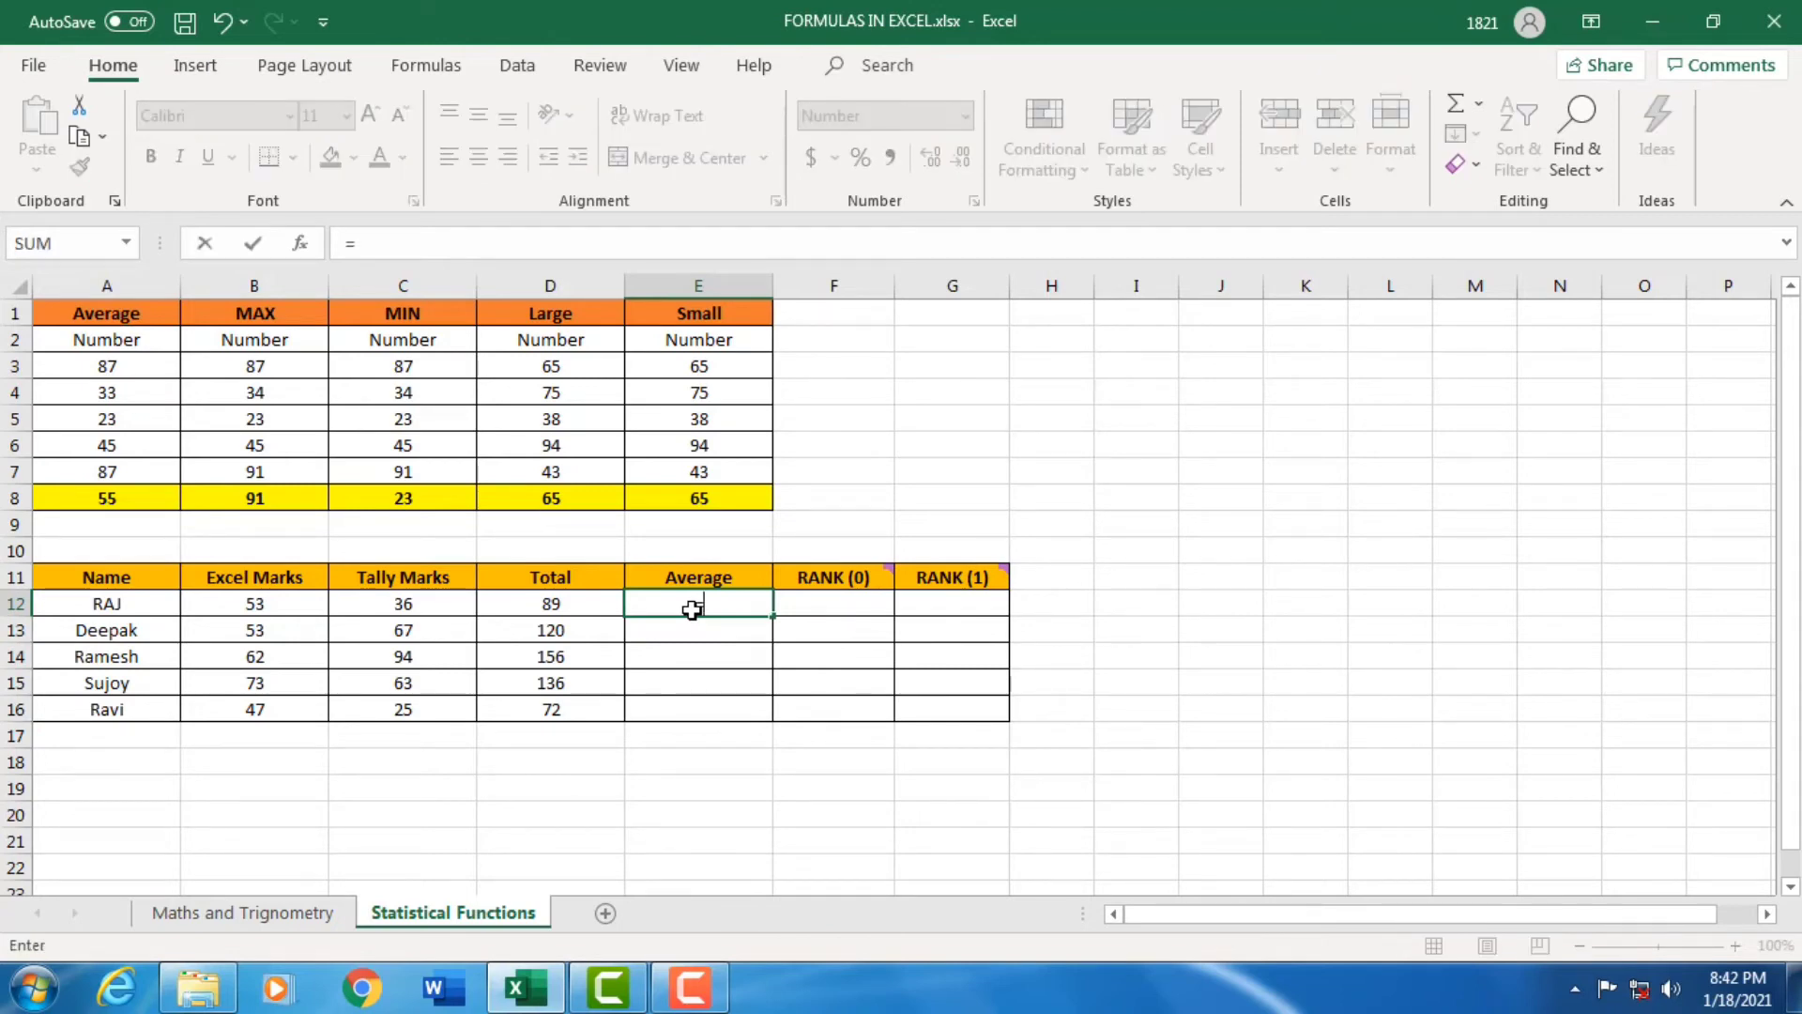
{"action": "type", "text": "average"}
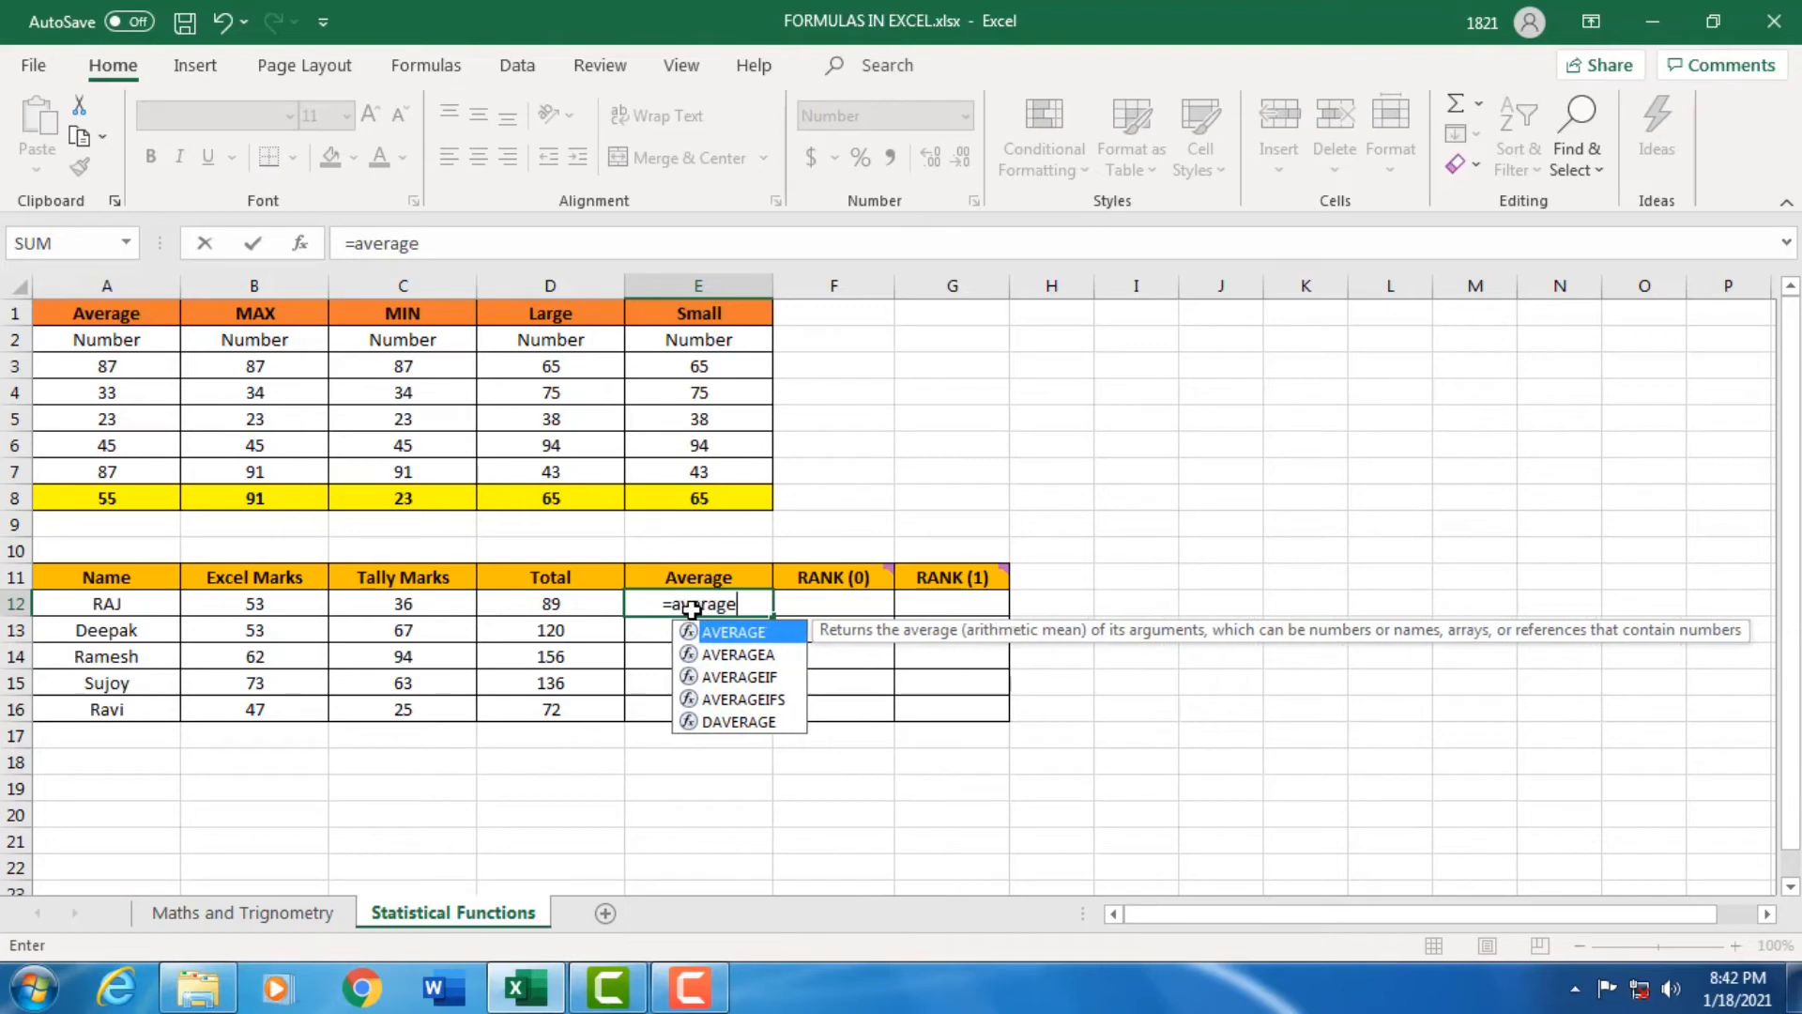
{"action": "key", "text": "Tab"}
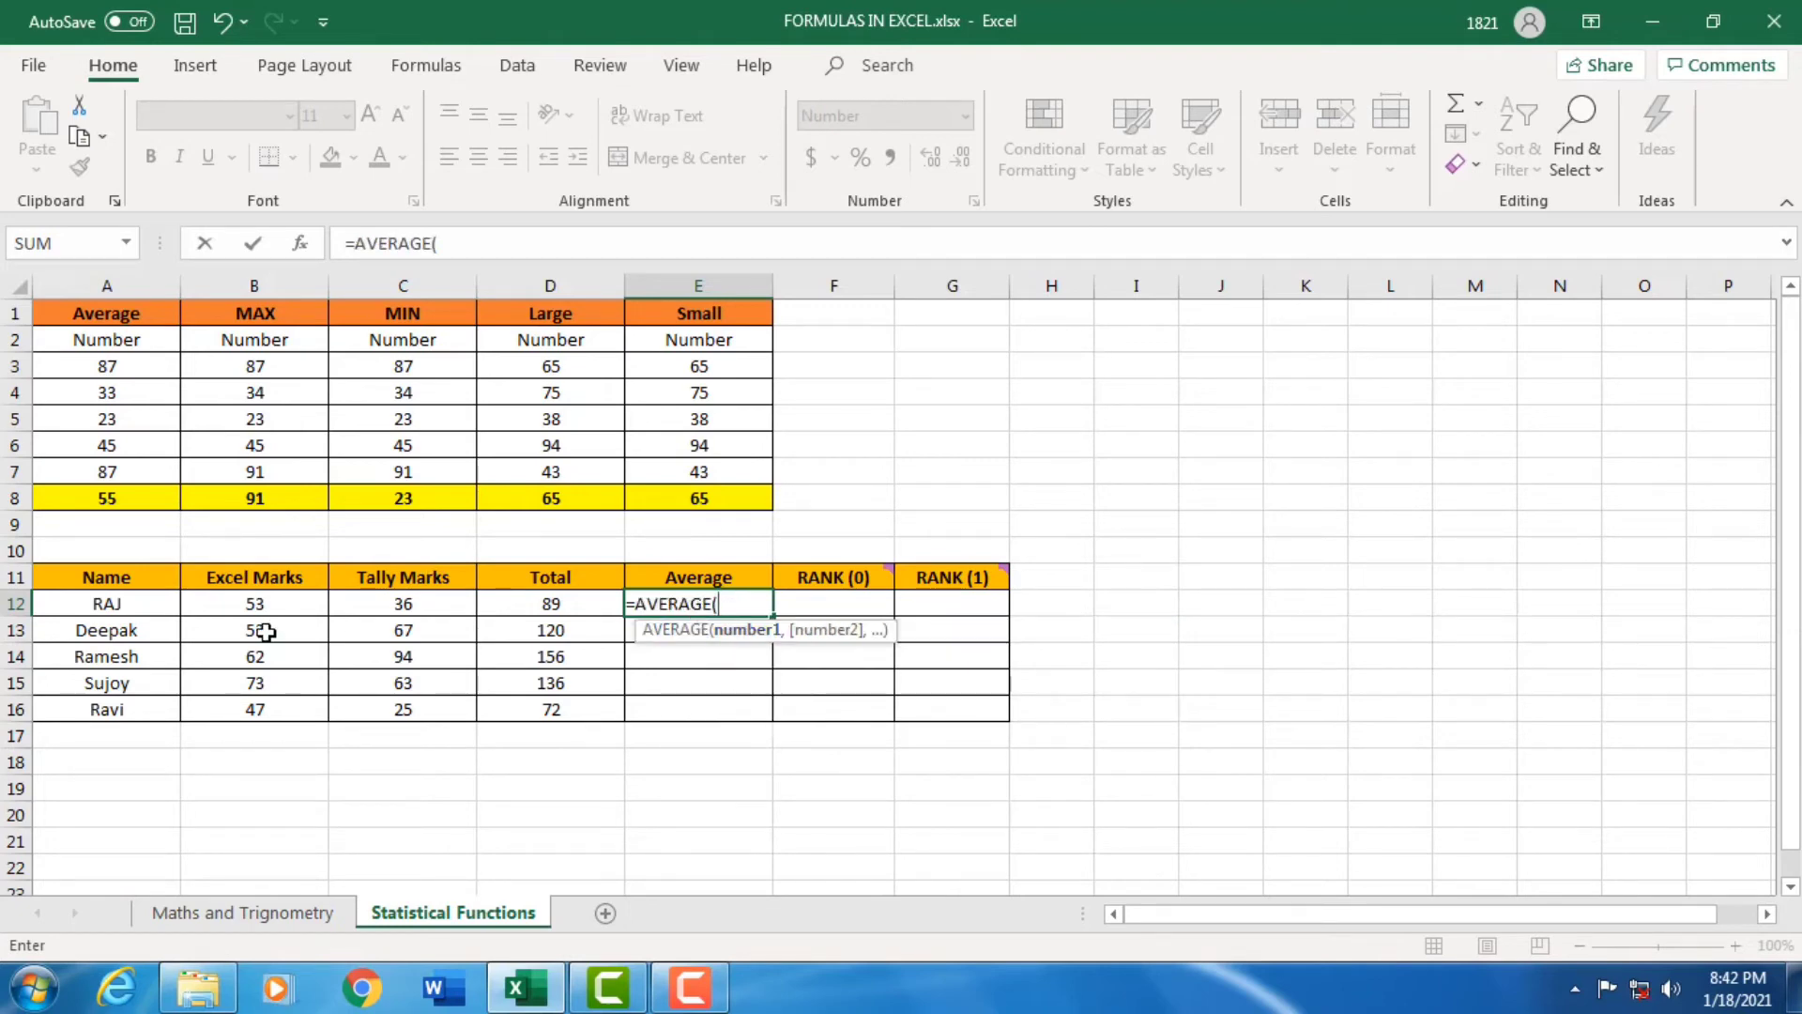
{"action": "left_click_drag", "start_coordinate": [278, 604], "coordinate": [376, 606]}
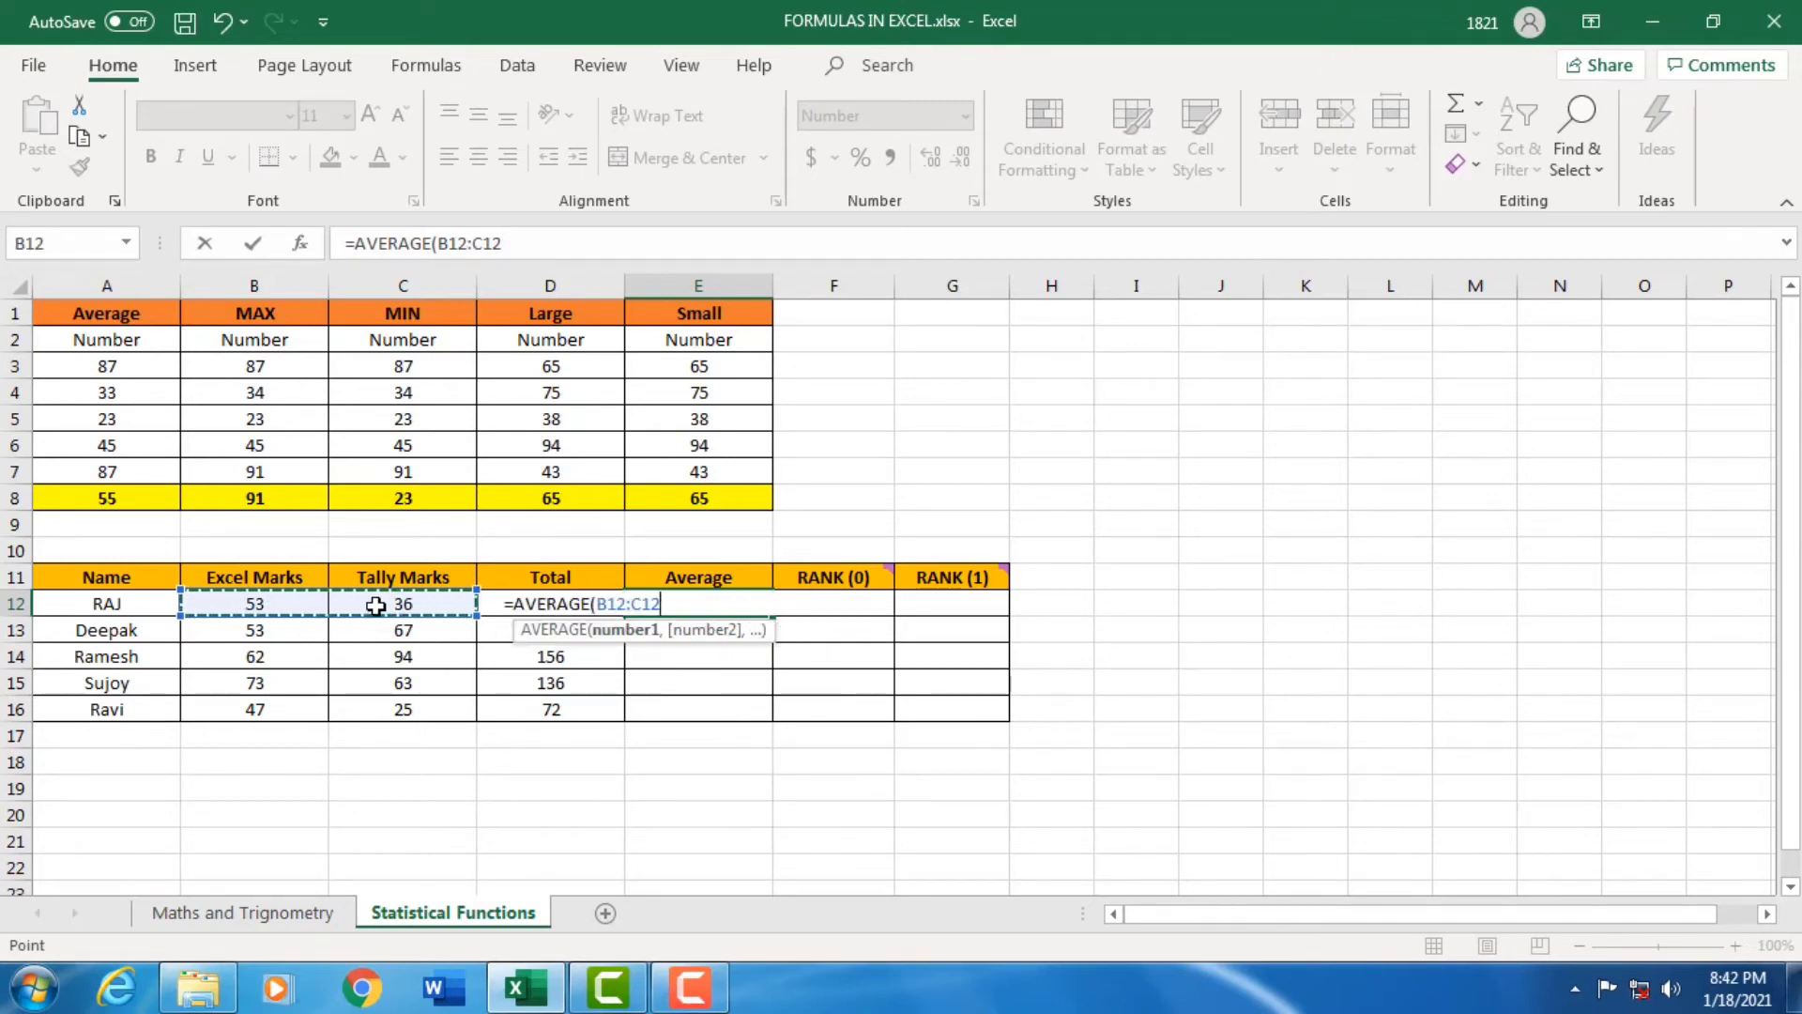
{"action": "type", "text": ")"}
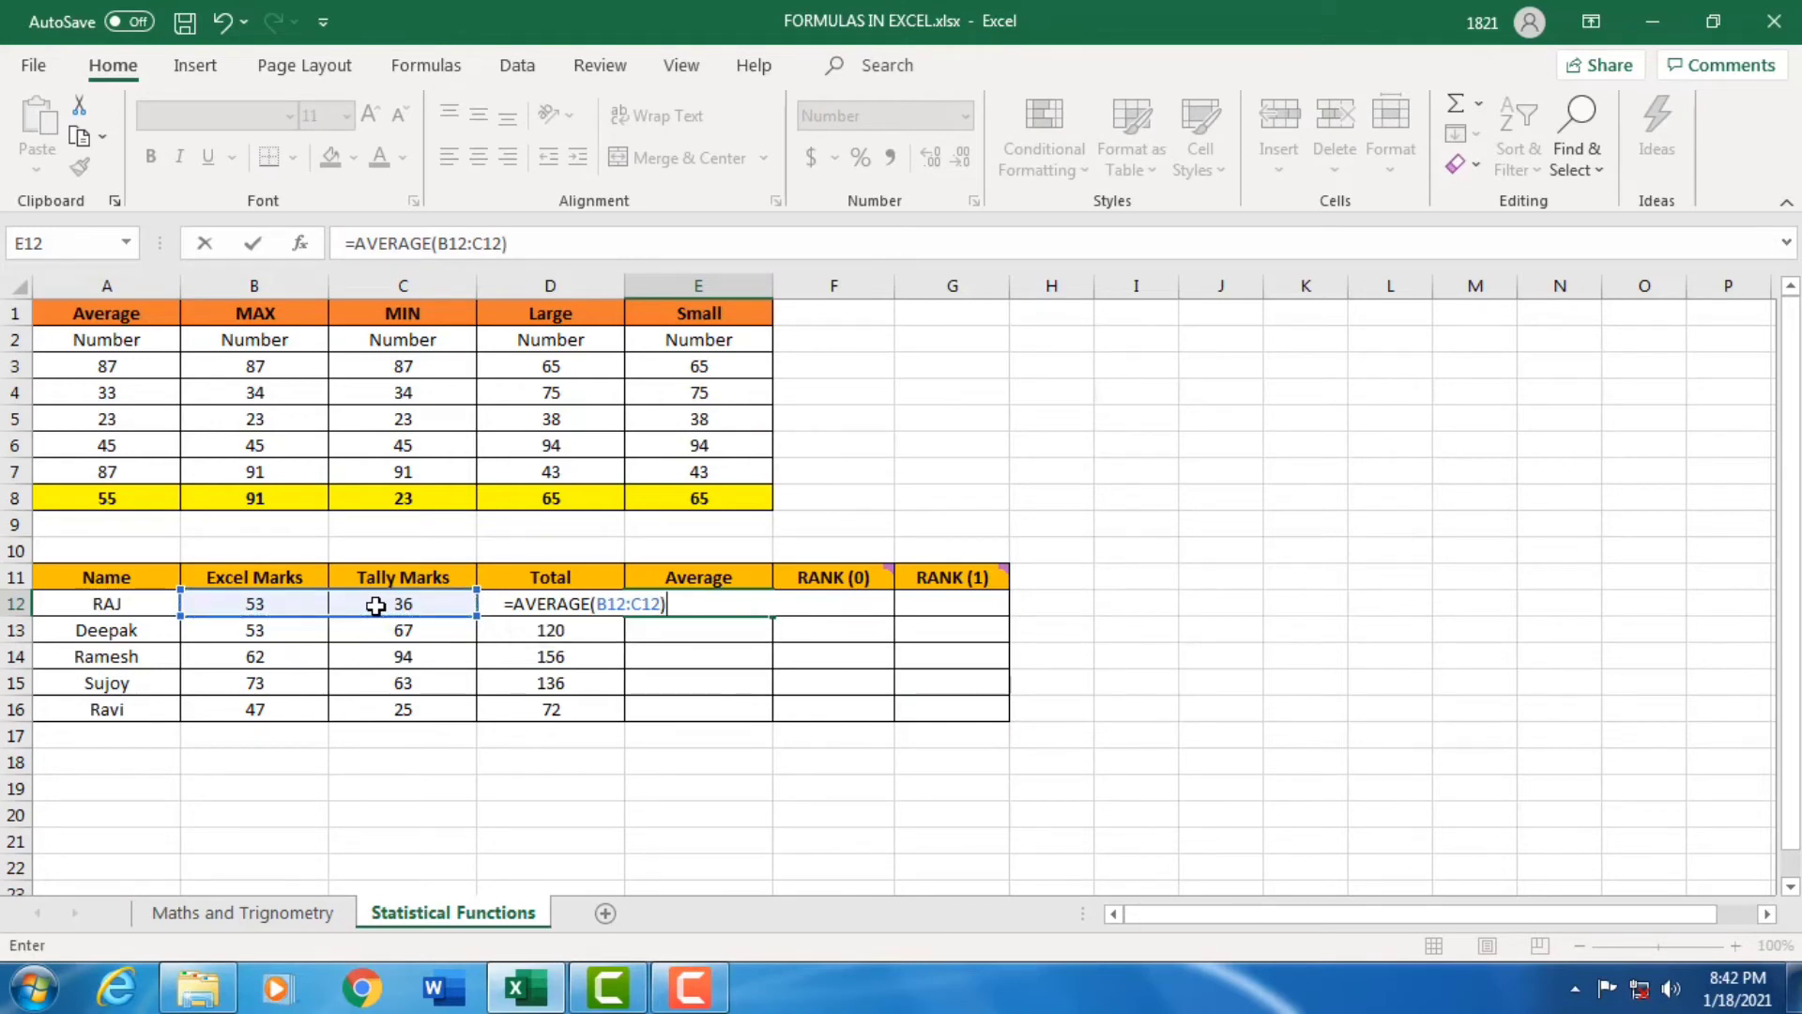
{"action": "key", "text": "Return"}
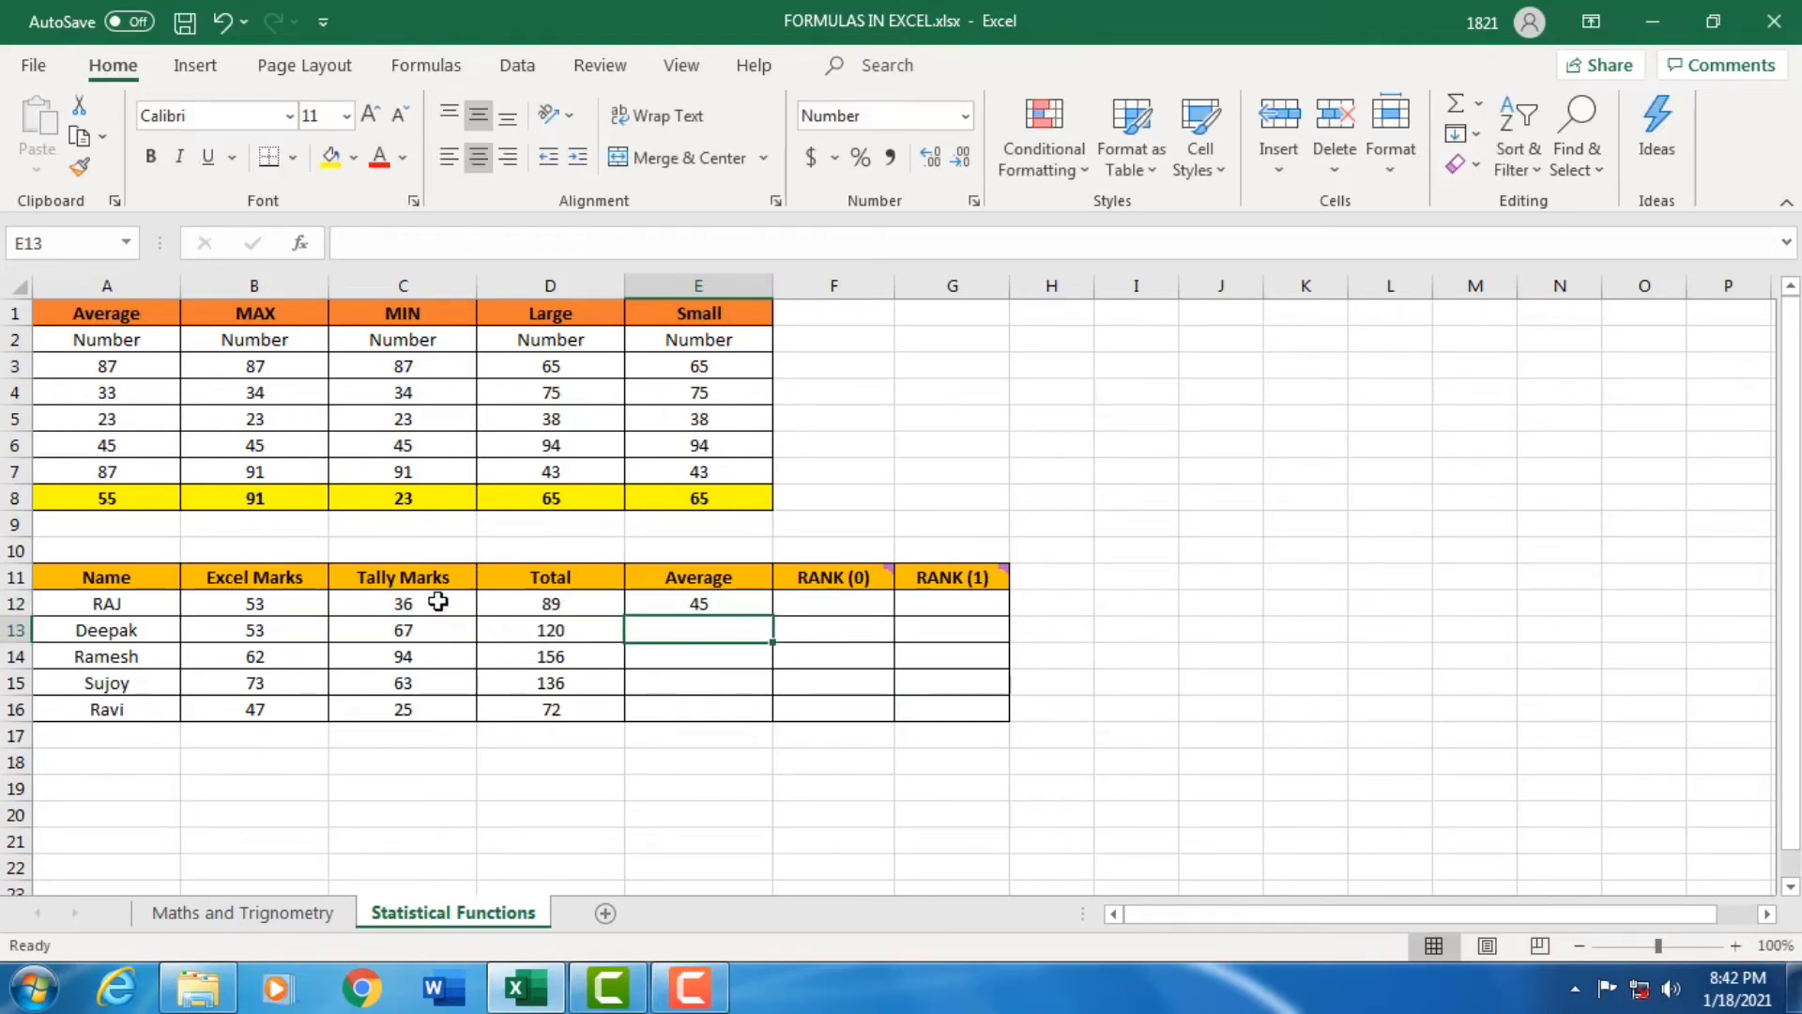
{"action": "left_click", "coordinate": [730, 601]}
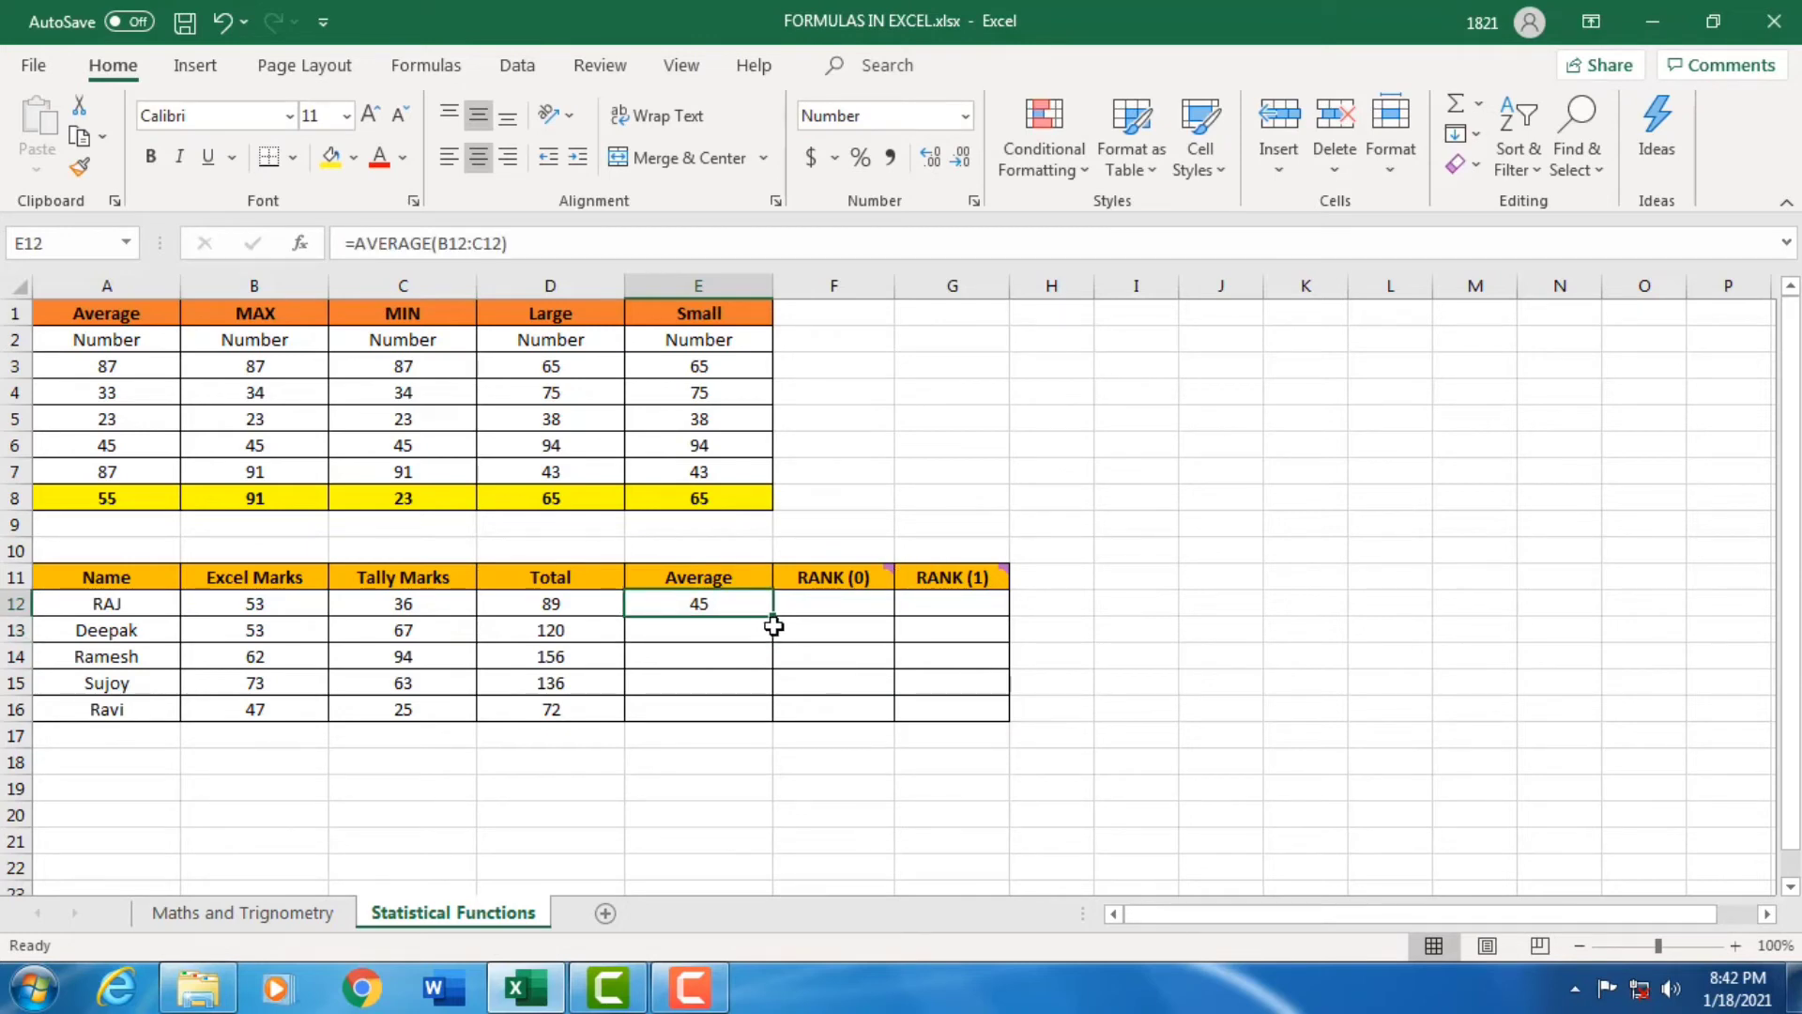
{"action": "left_click_drag", "start_coordinate": [774, 618], "coordinate": [777, 723]}
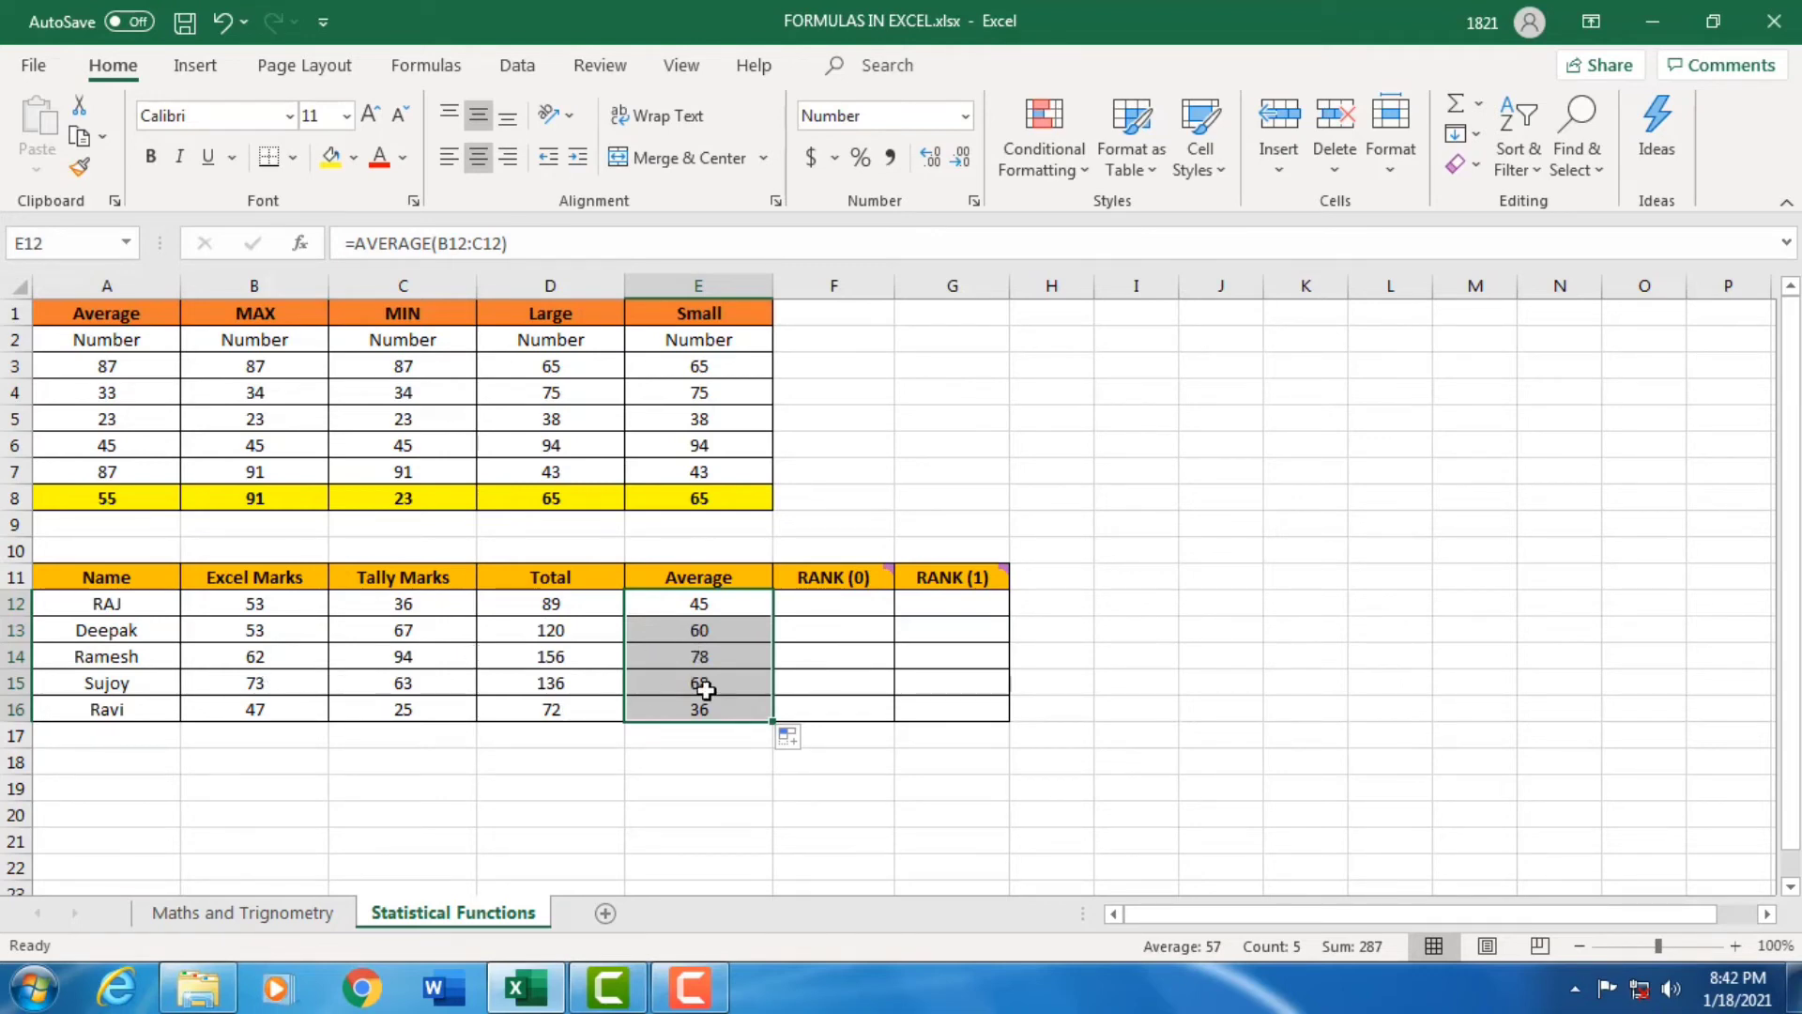
- Rank the first student's average in descending order in cell F12 with the formula =RANK(E12,E12:E16,0)
{"action": "left_click", "coordinate": [855, 605]}
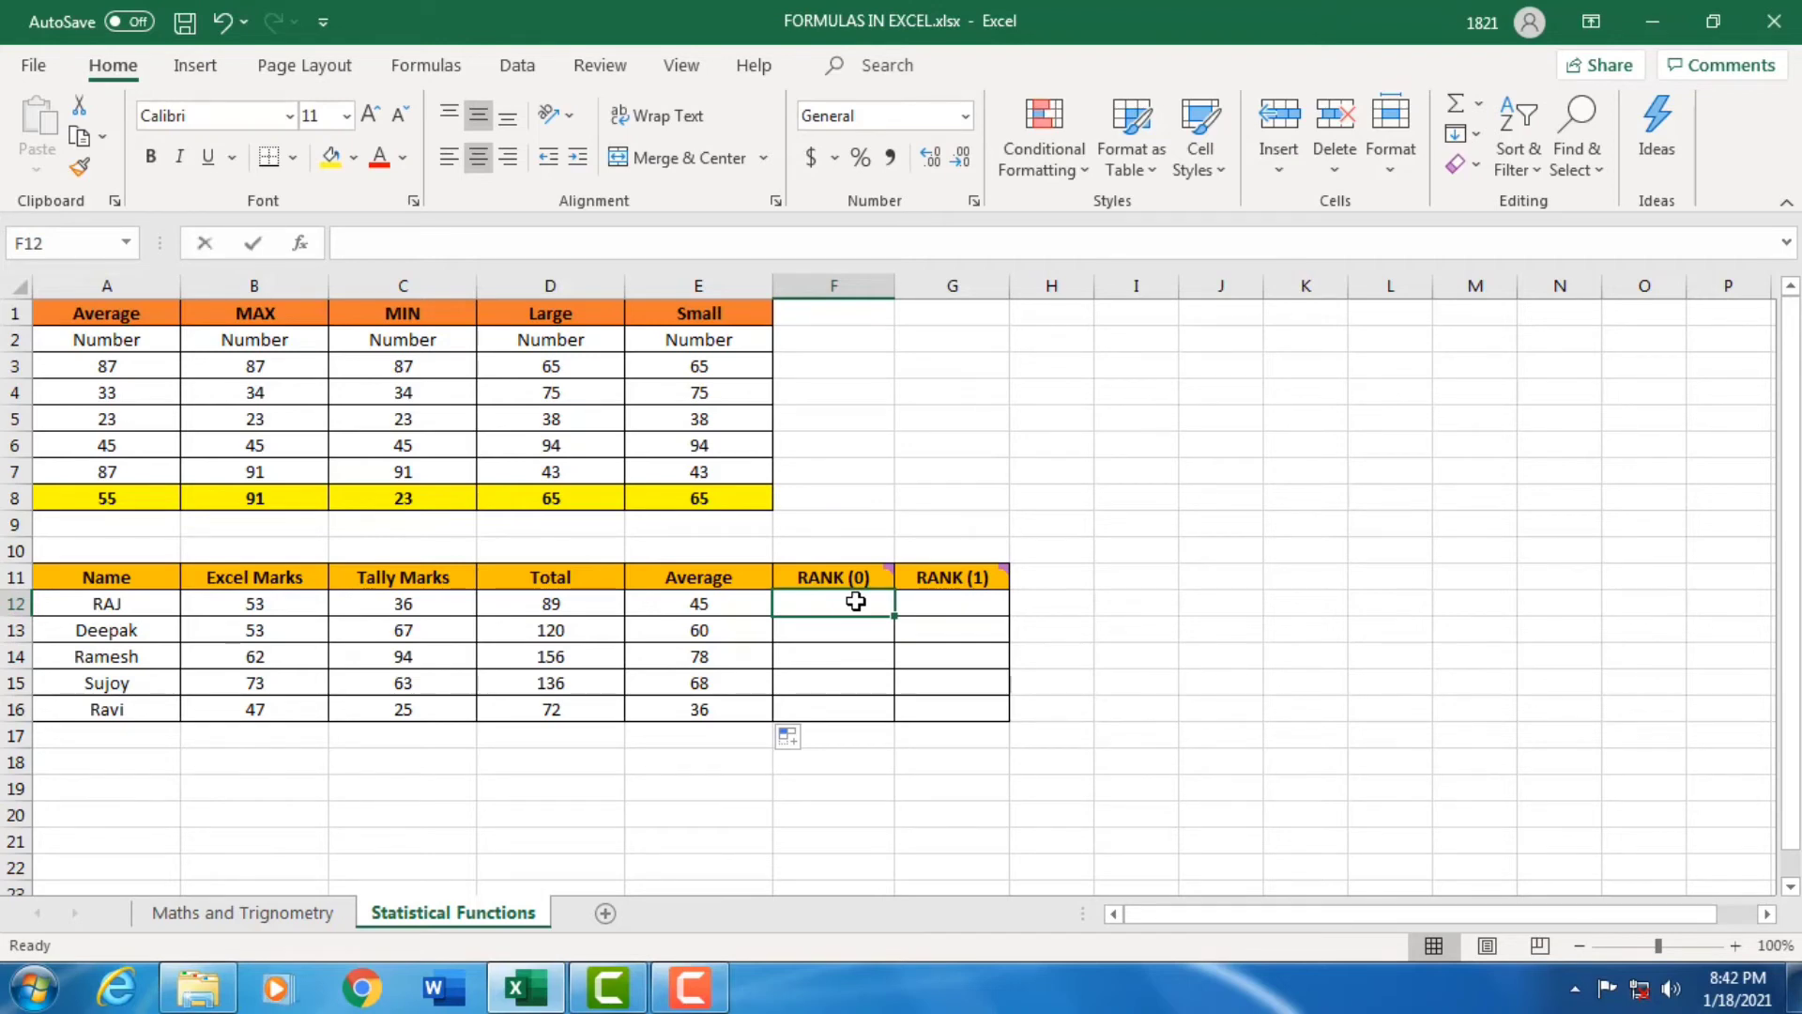
{"action": "type", "text": "=rank"}
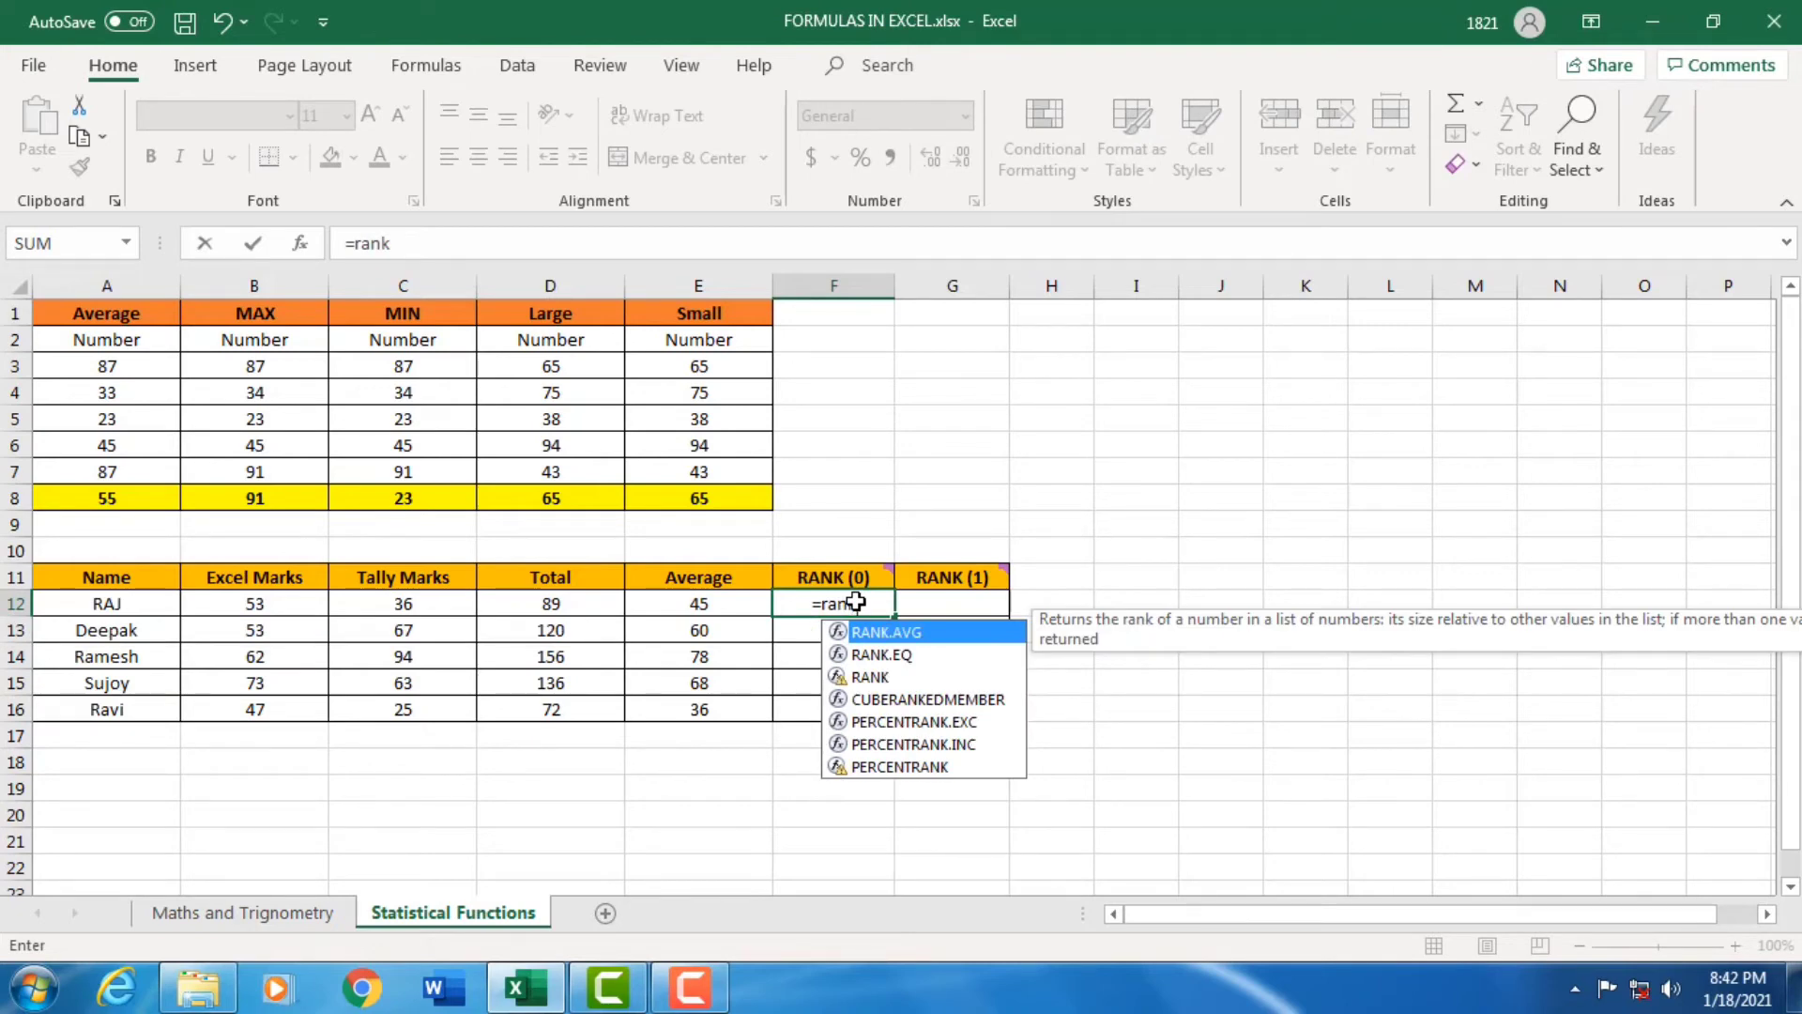
{"action": "key", "text": "Down"}
{"action": "key", "text": "Down"}
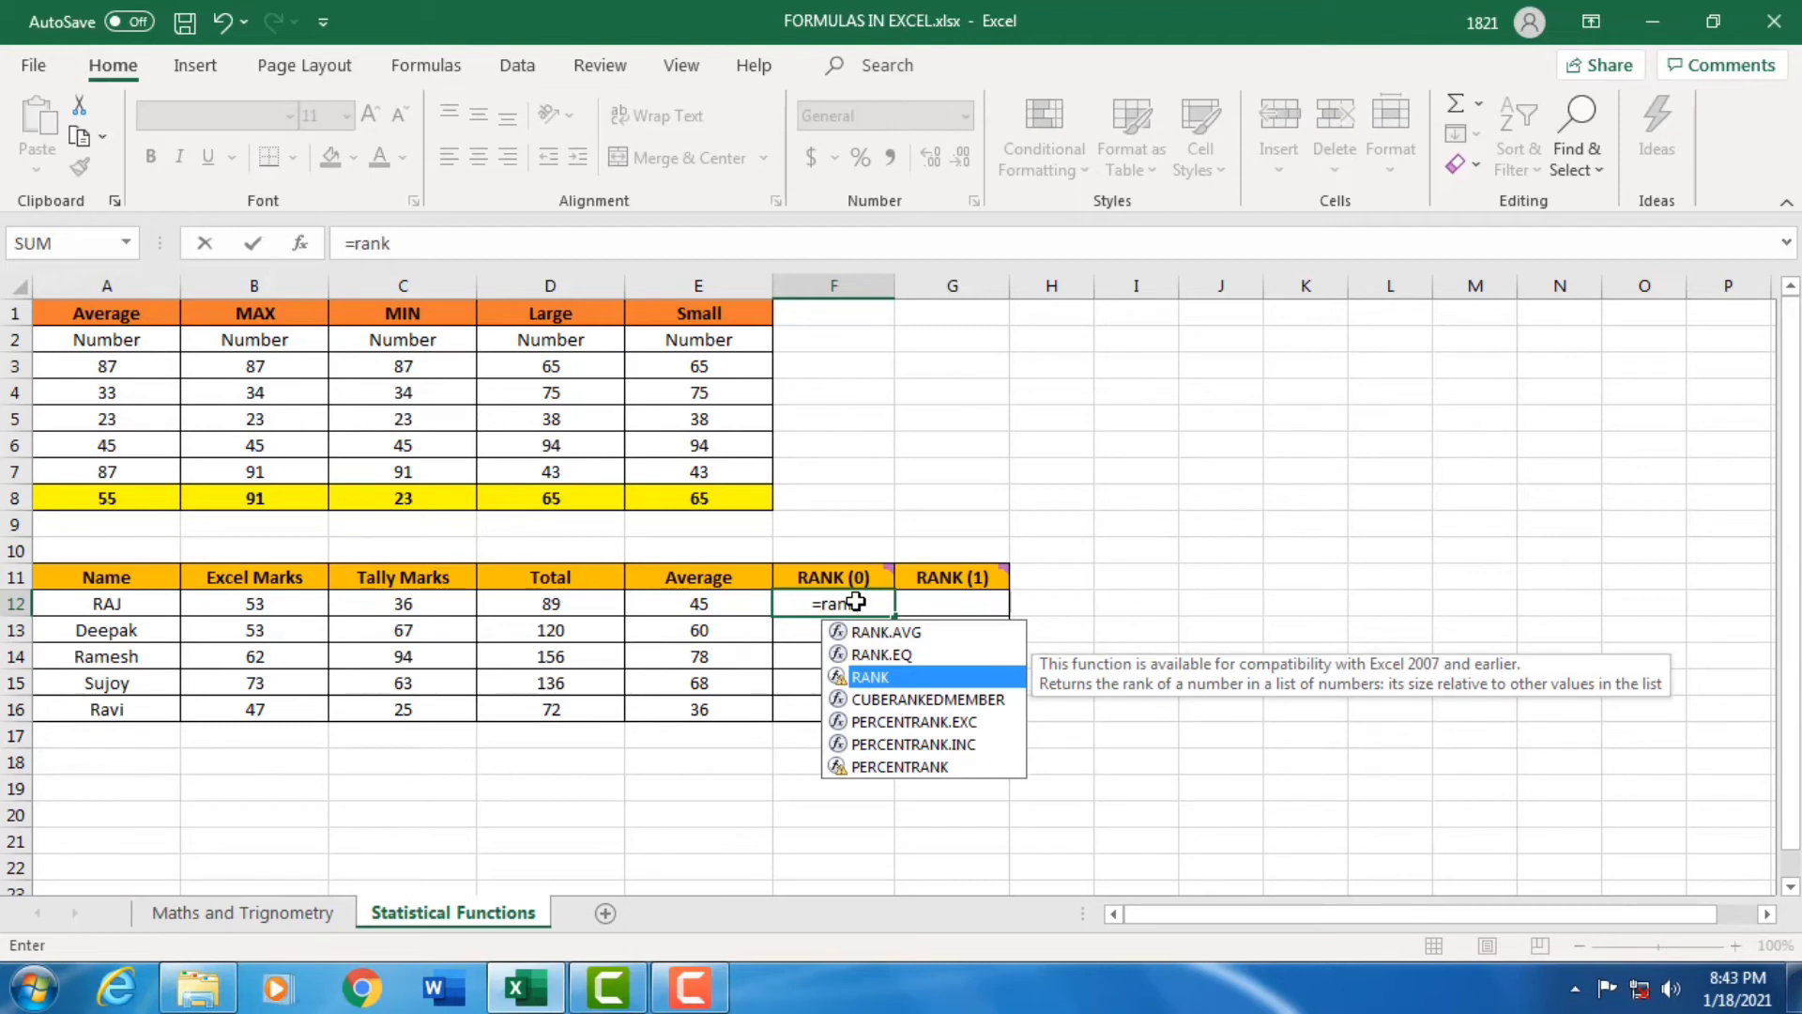
{"action": "key", "text": "Tab"}
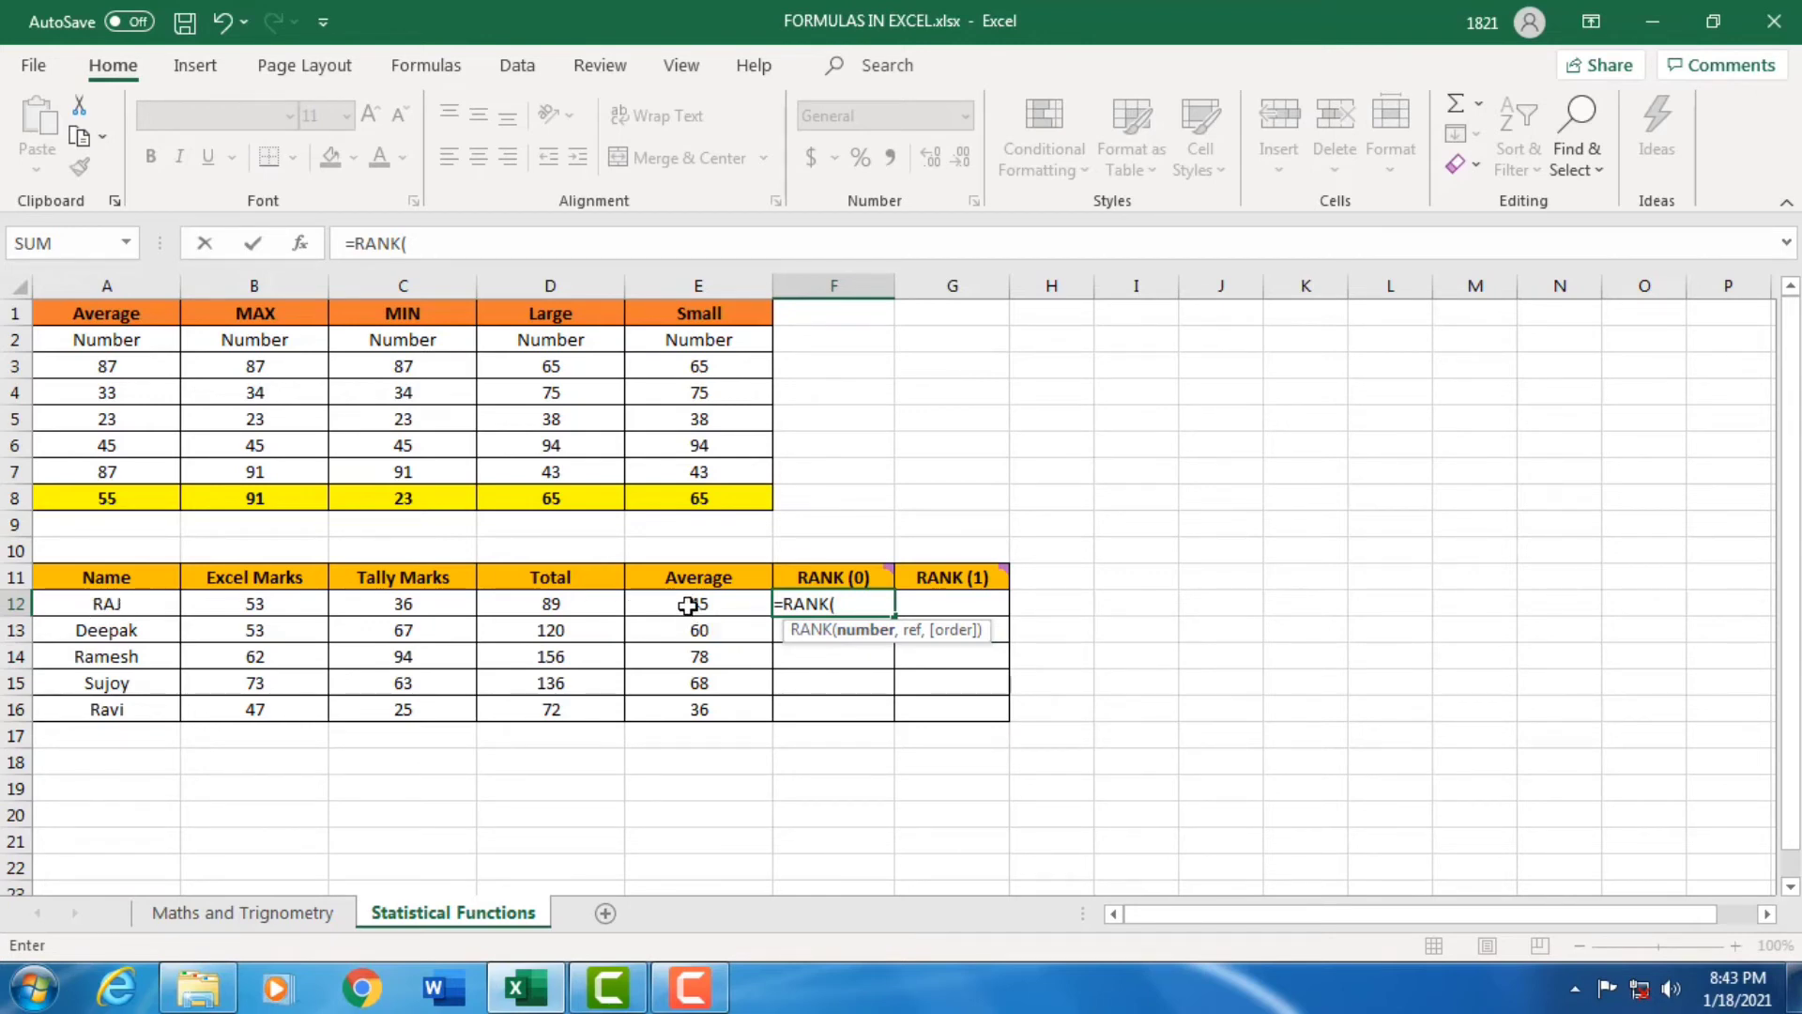
{"action": "left_click", "coordinate": [689, 605]}
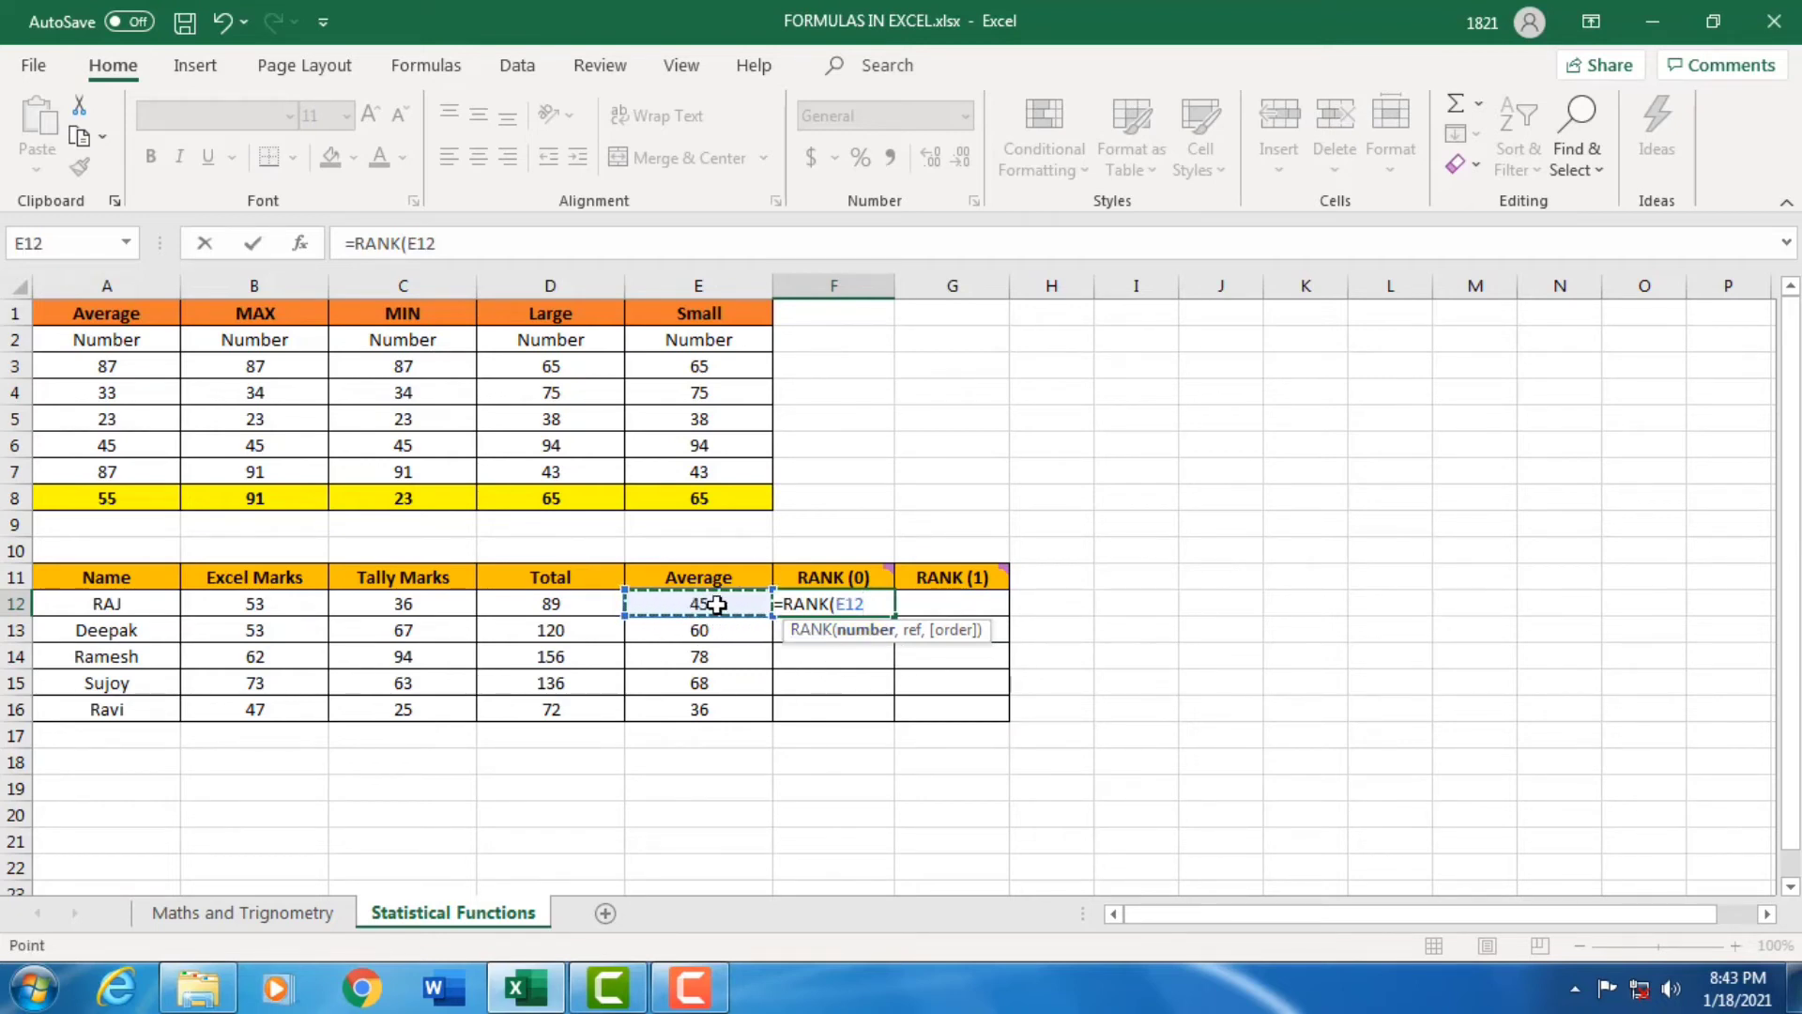
{"action": "type", "text": ","}
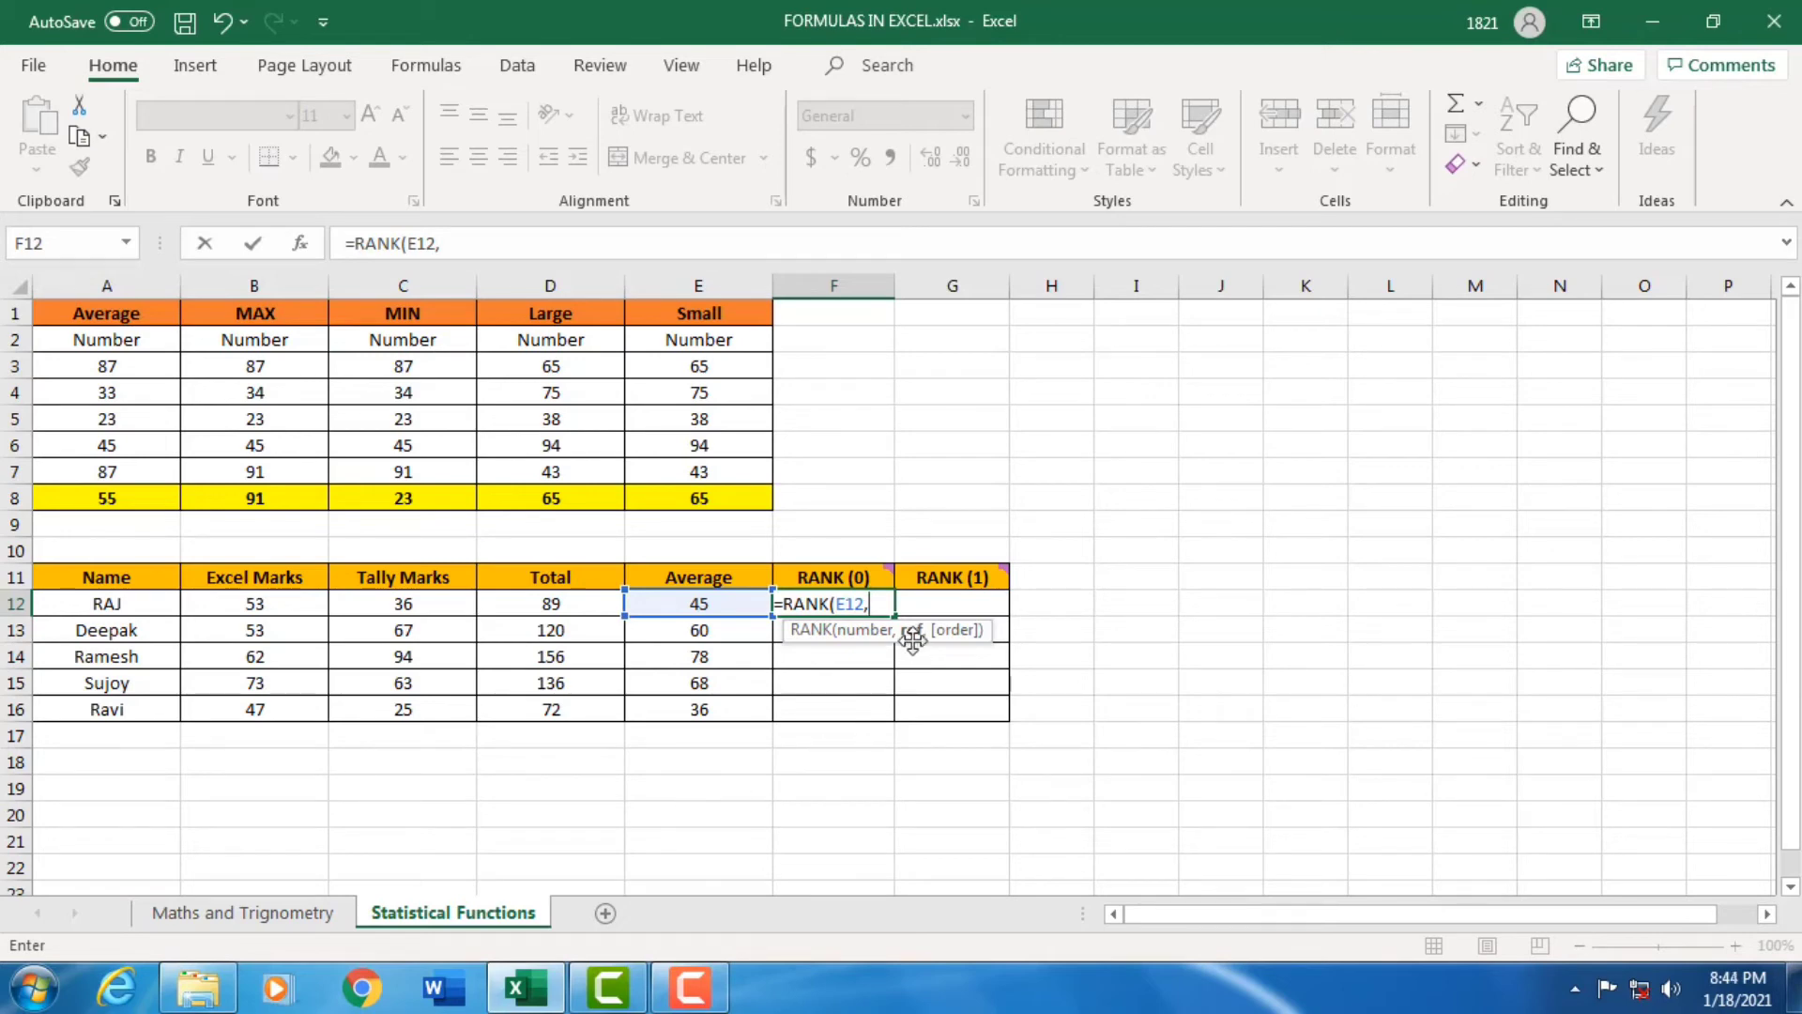
{"action": "left_click_drag", "start_coordinate": [711, 602], "coordinate": [702, 713]}
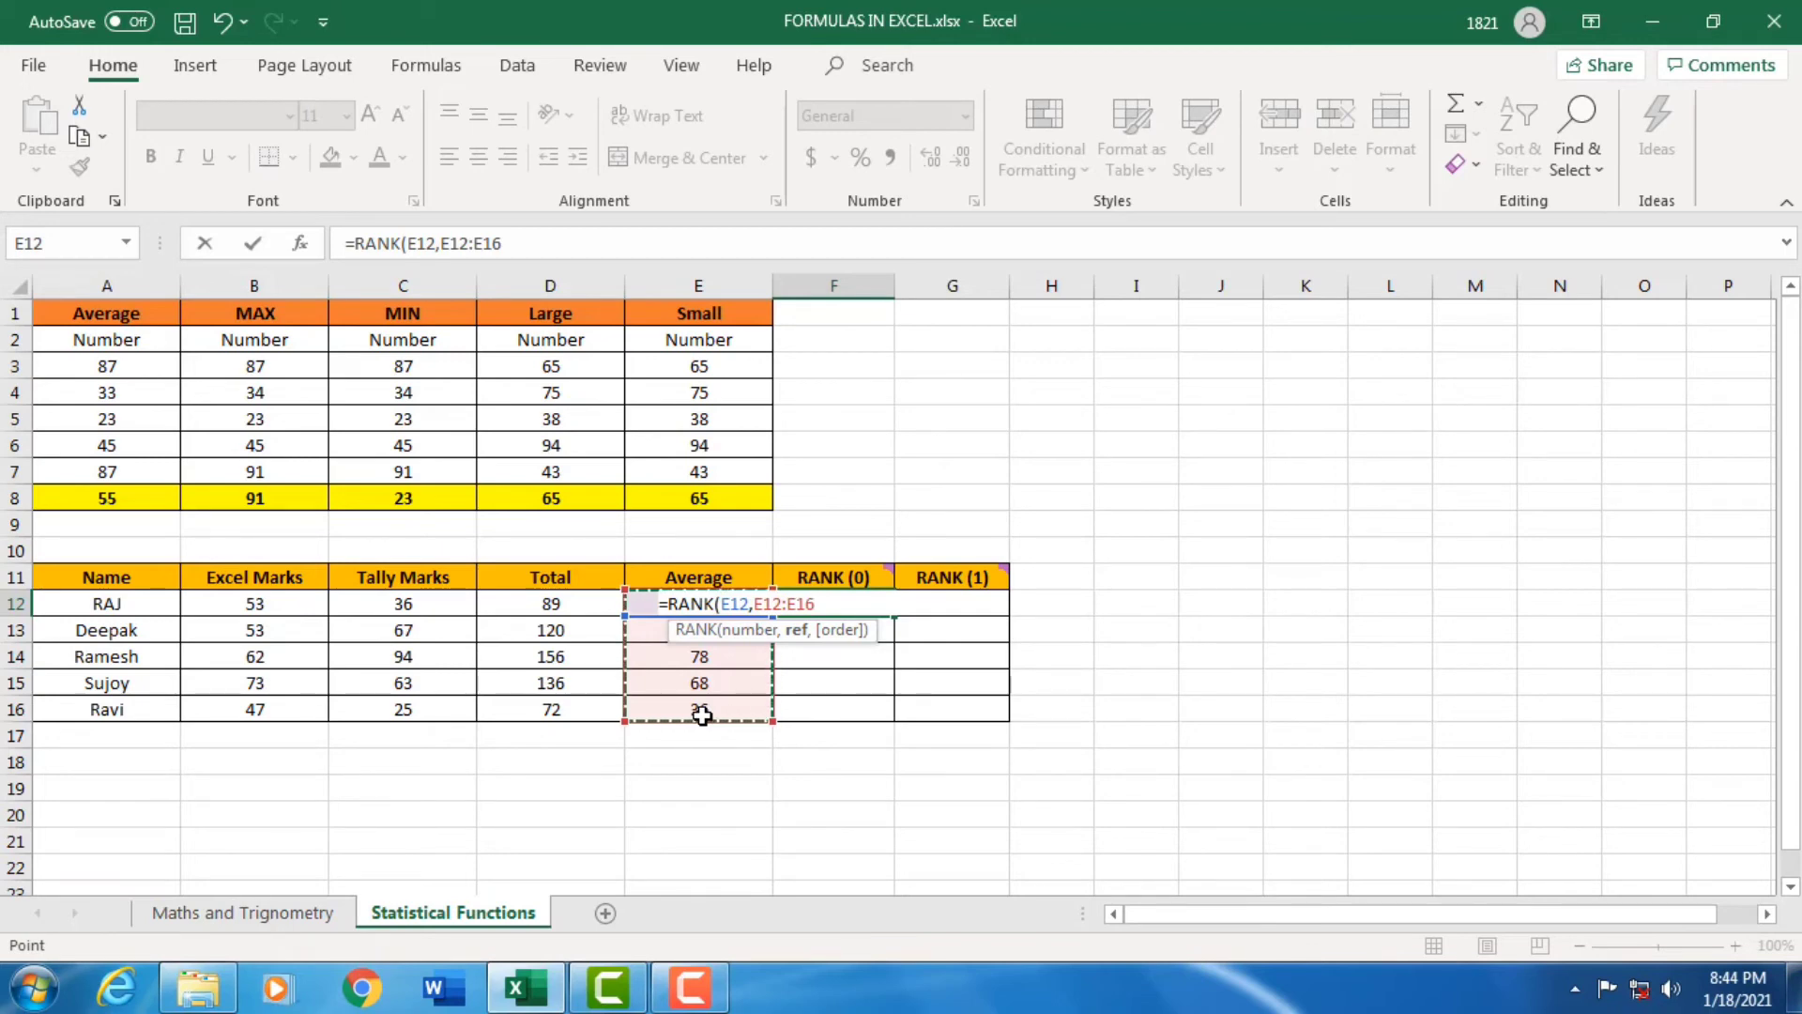
{"action": "type", "text": ","}
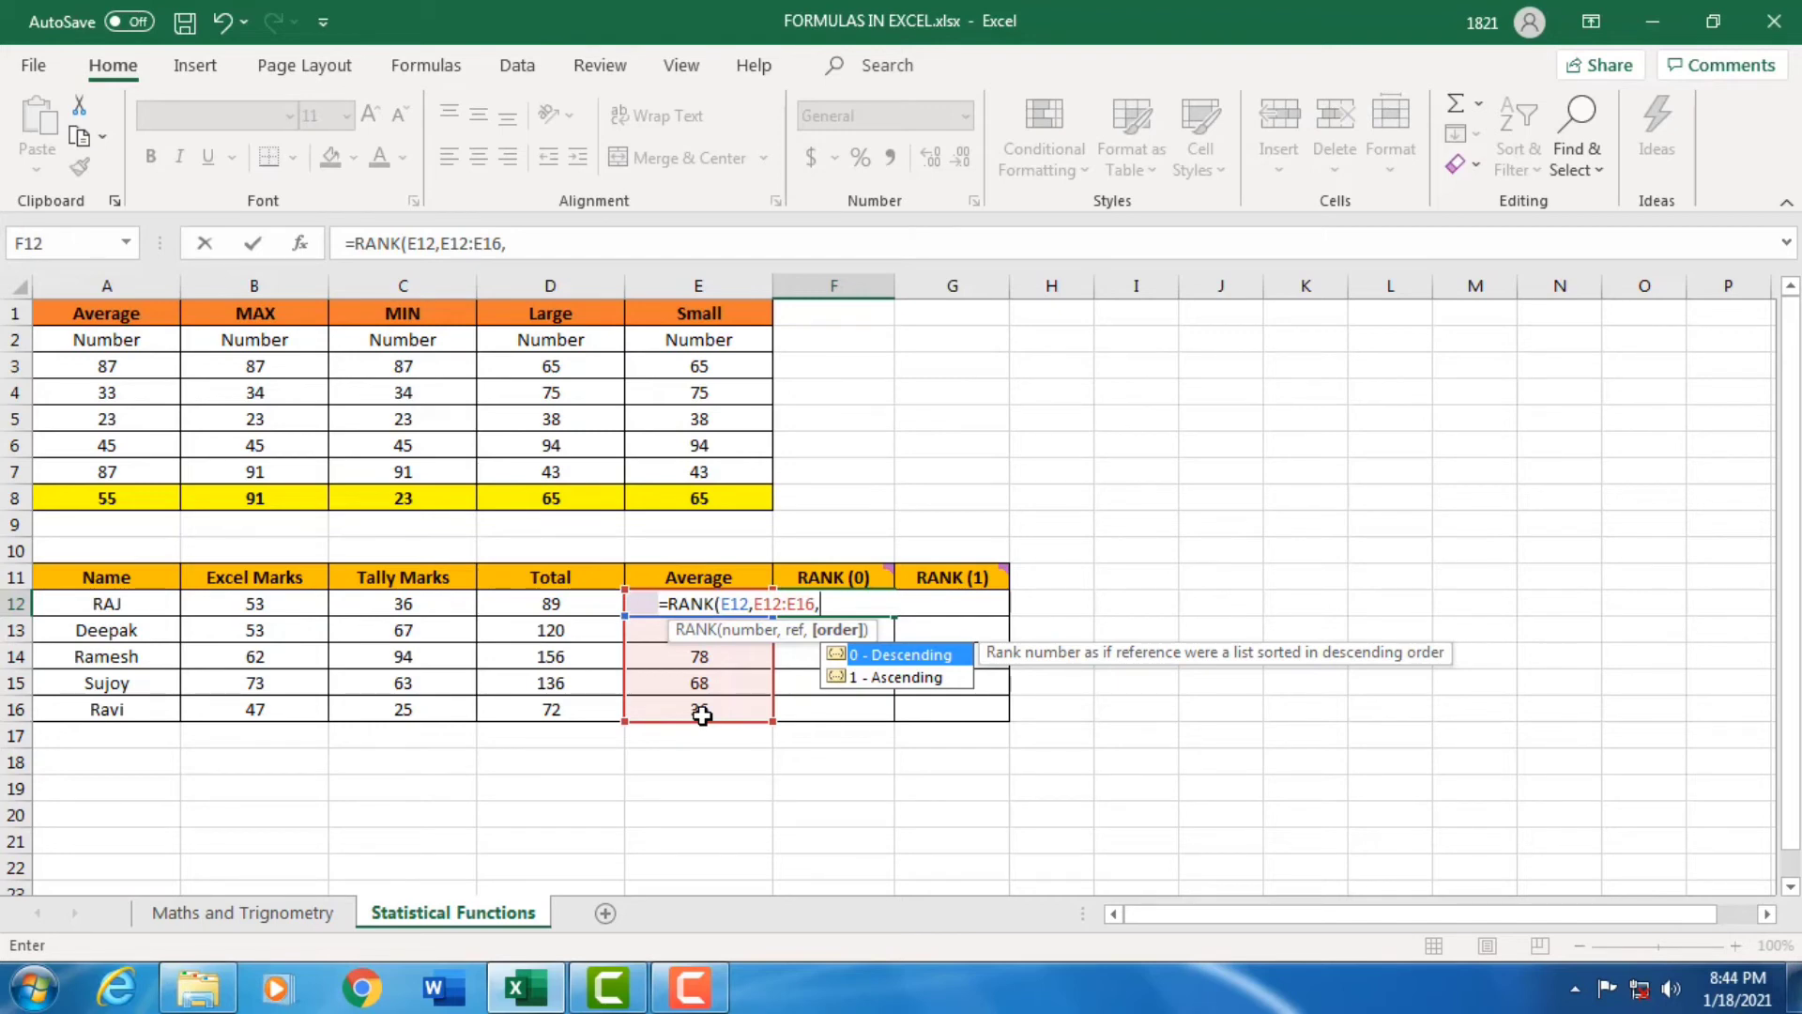
{"action": "type", "text": "0"}
{"action": "type", "text": ")"}
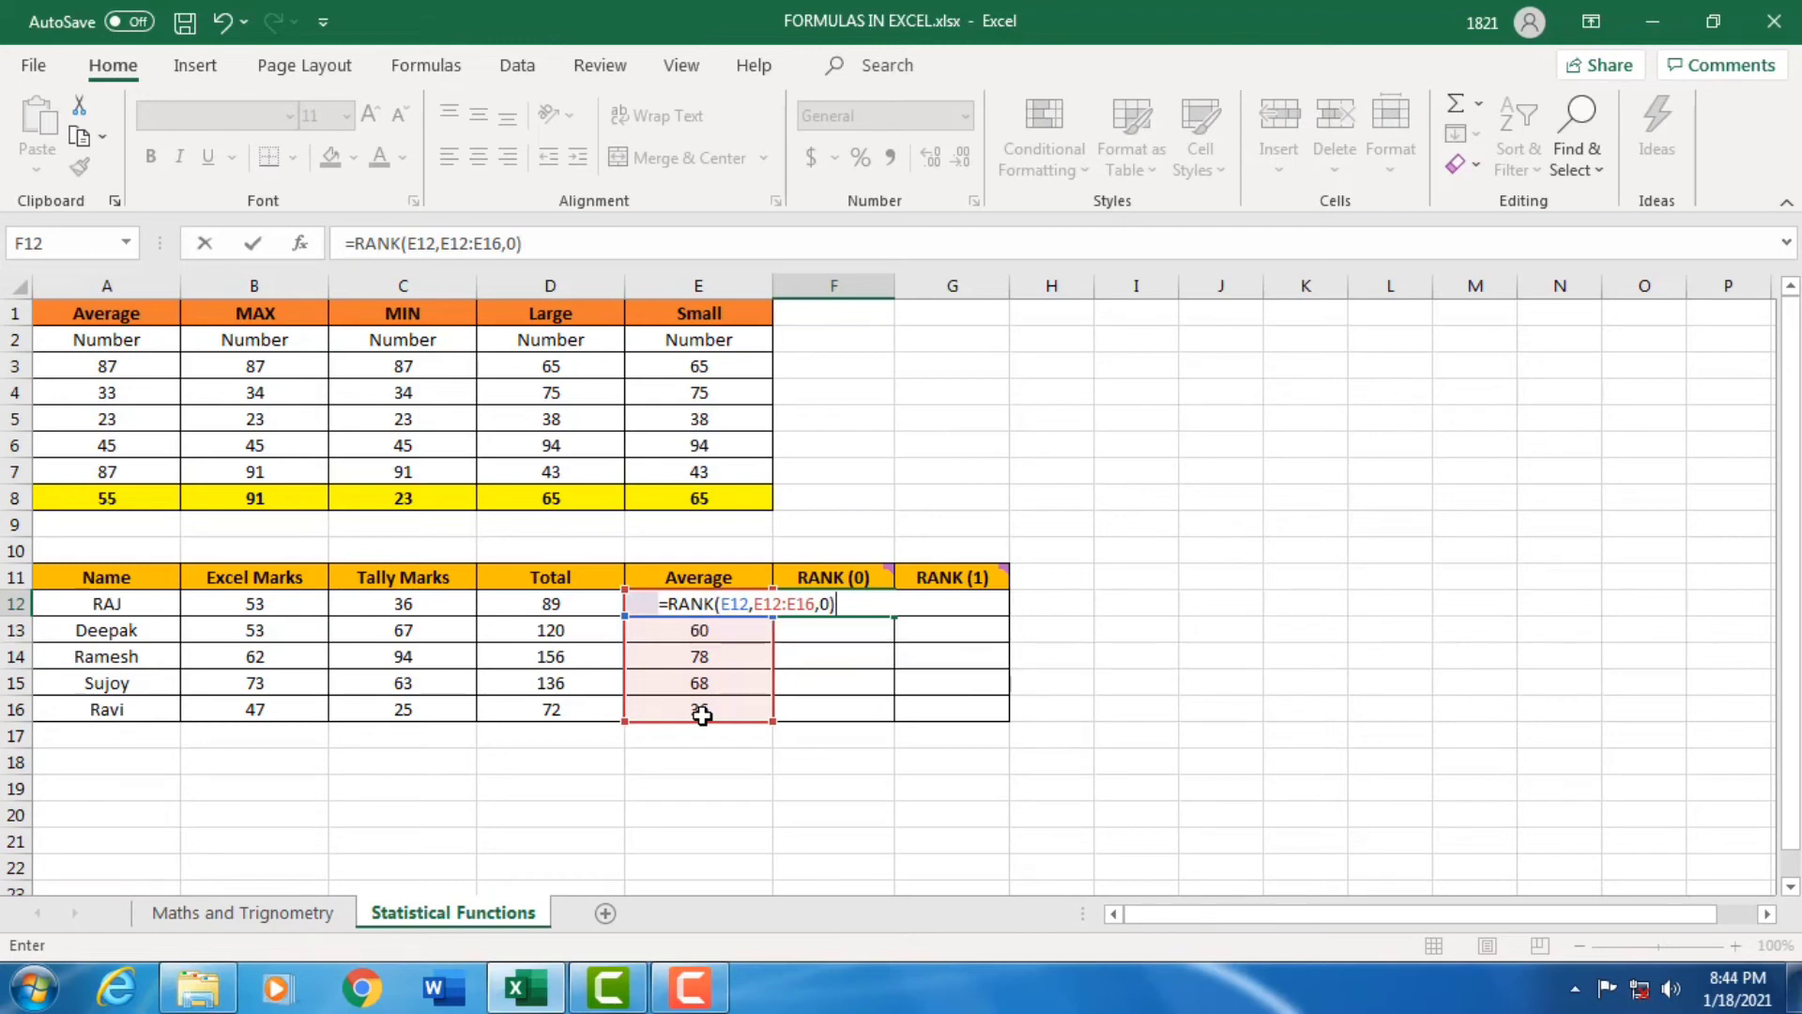
{"action": "key", "text": "Return"}
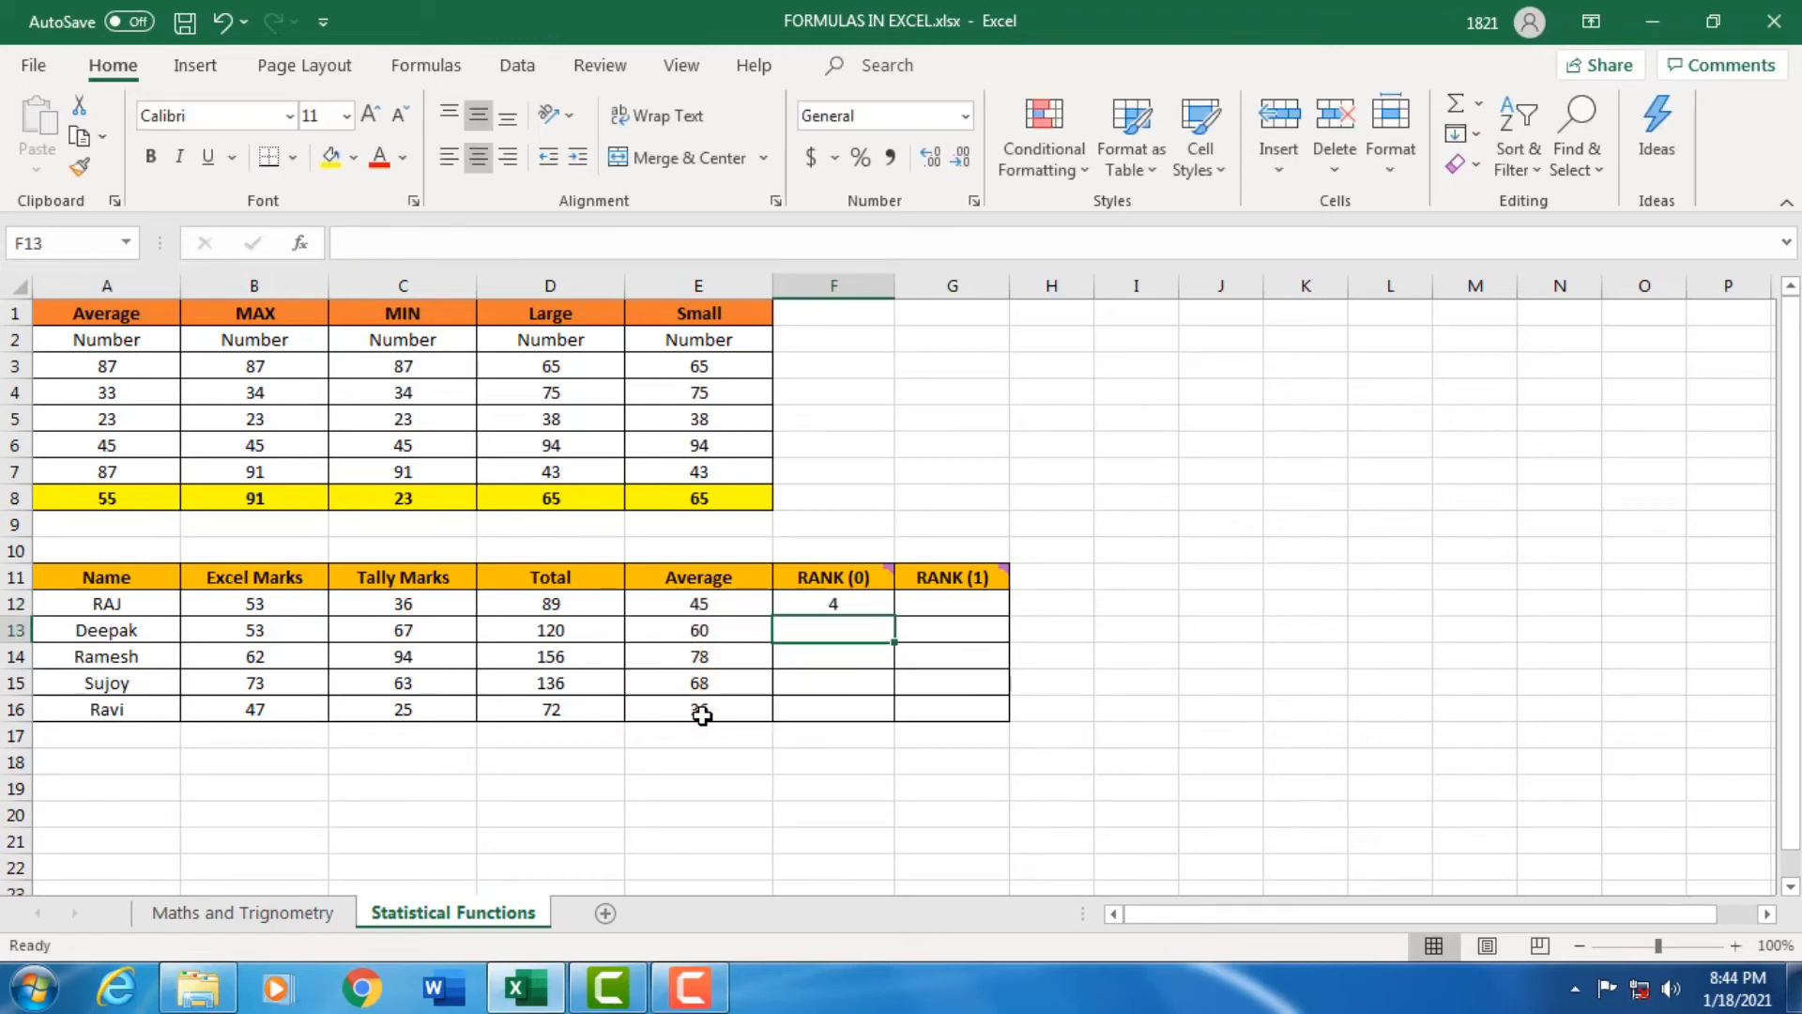
- Fill the F12 rank formula down to F16, then check the copied formulas and the comment on the RANK (0) header
{"action": "left_click", "coordinate": [825, 604]}
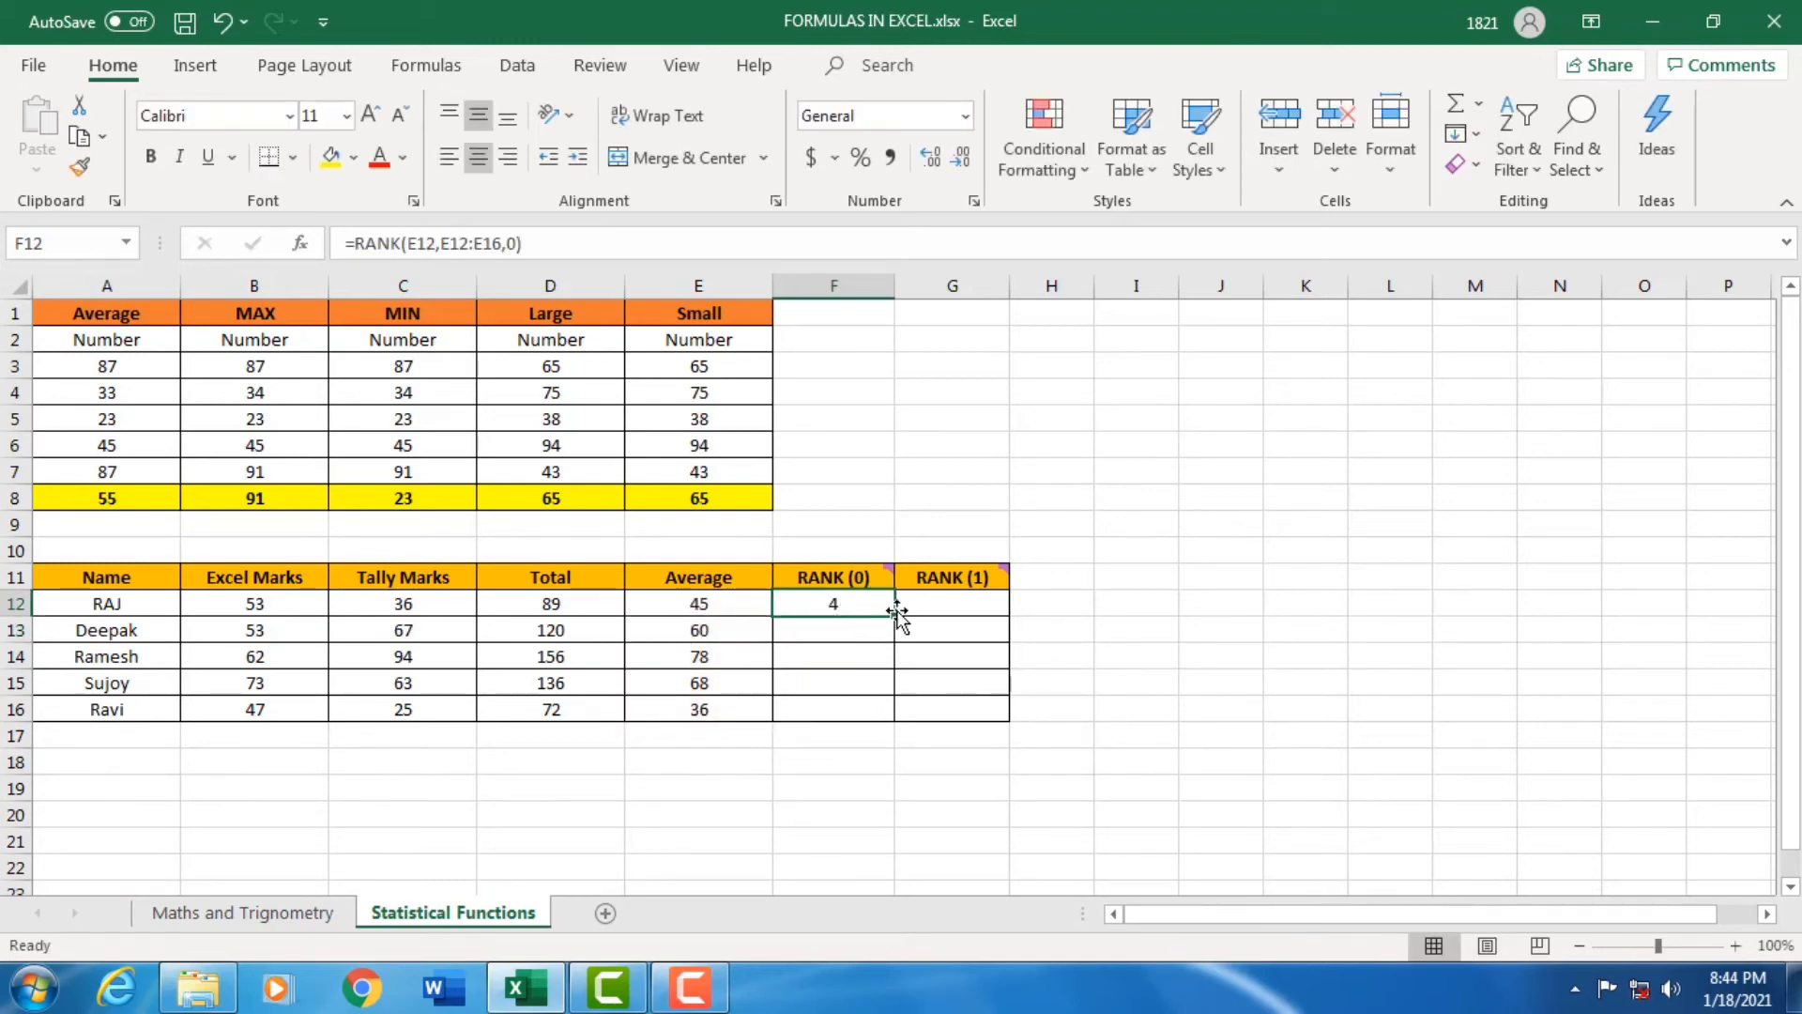
{"action": "double_click", "coordinate": [893, 616]}
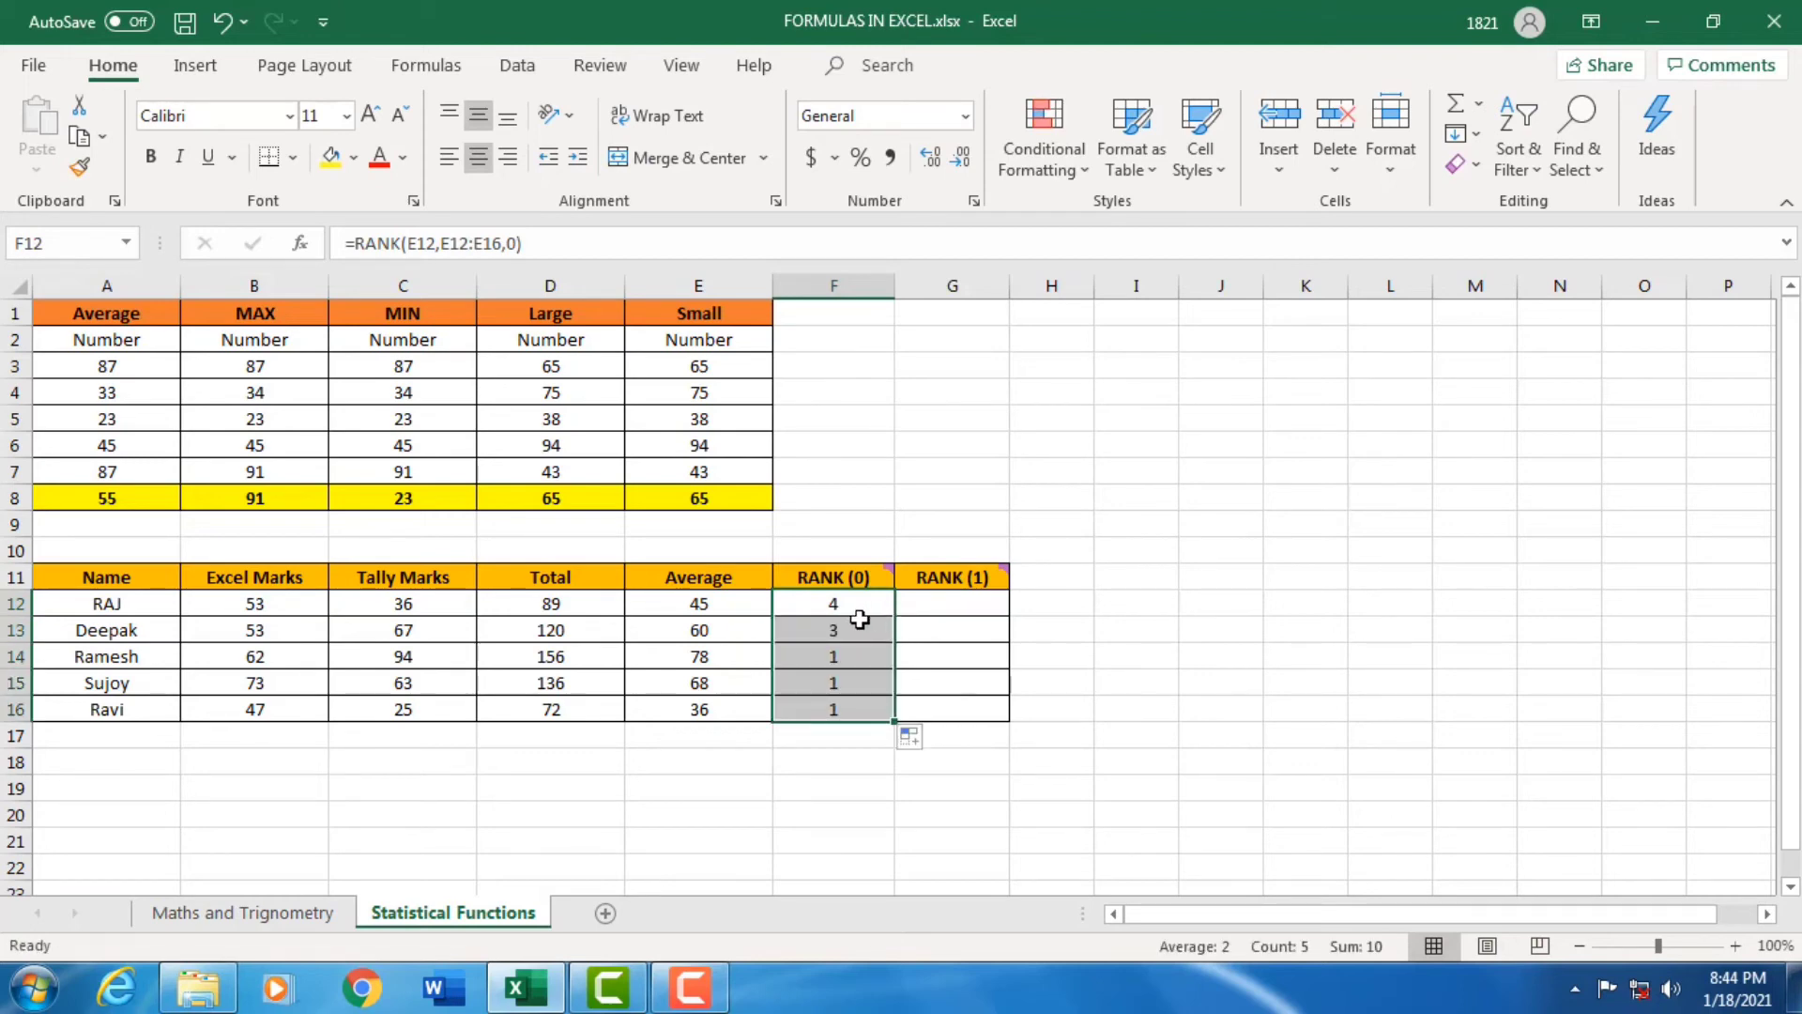
{"action": "left_click", "coordinate": [830, 627]}
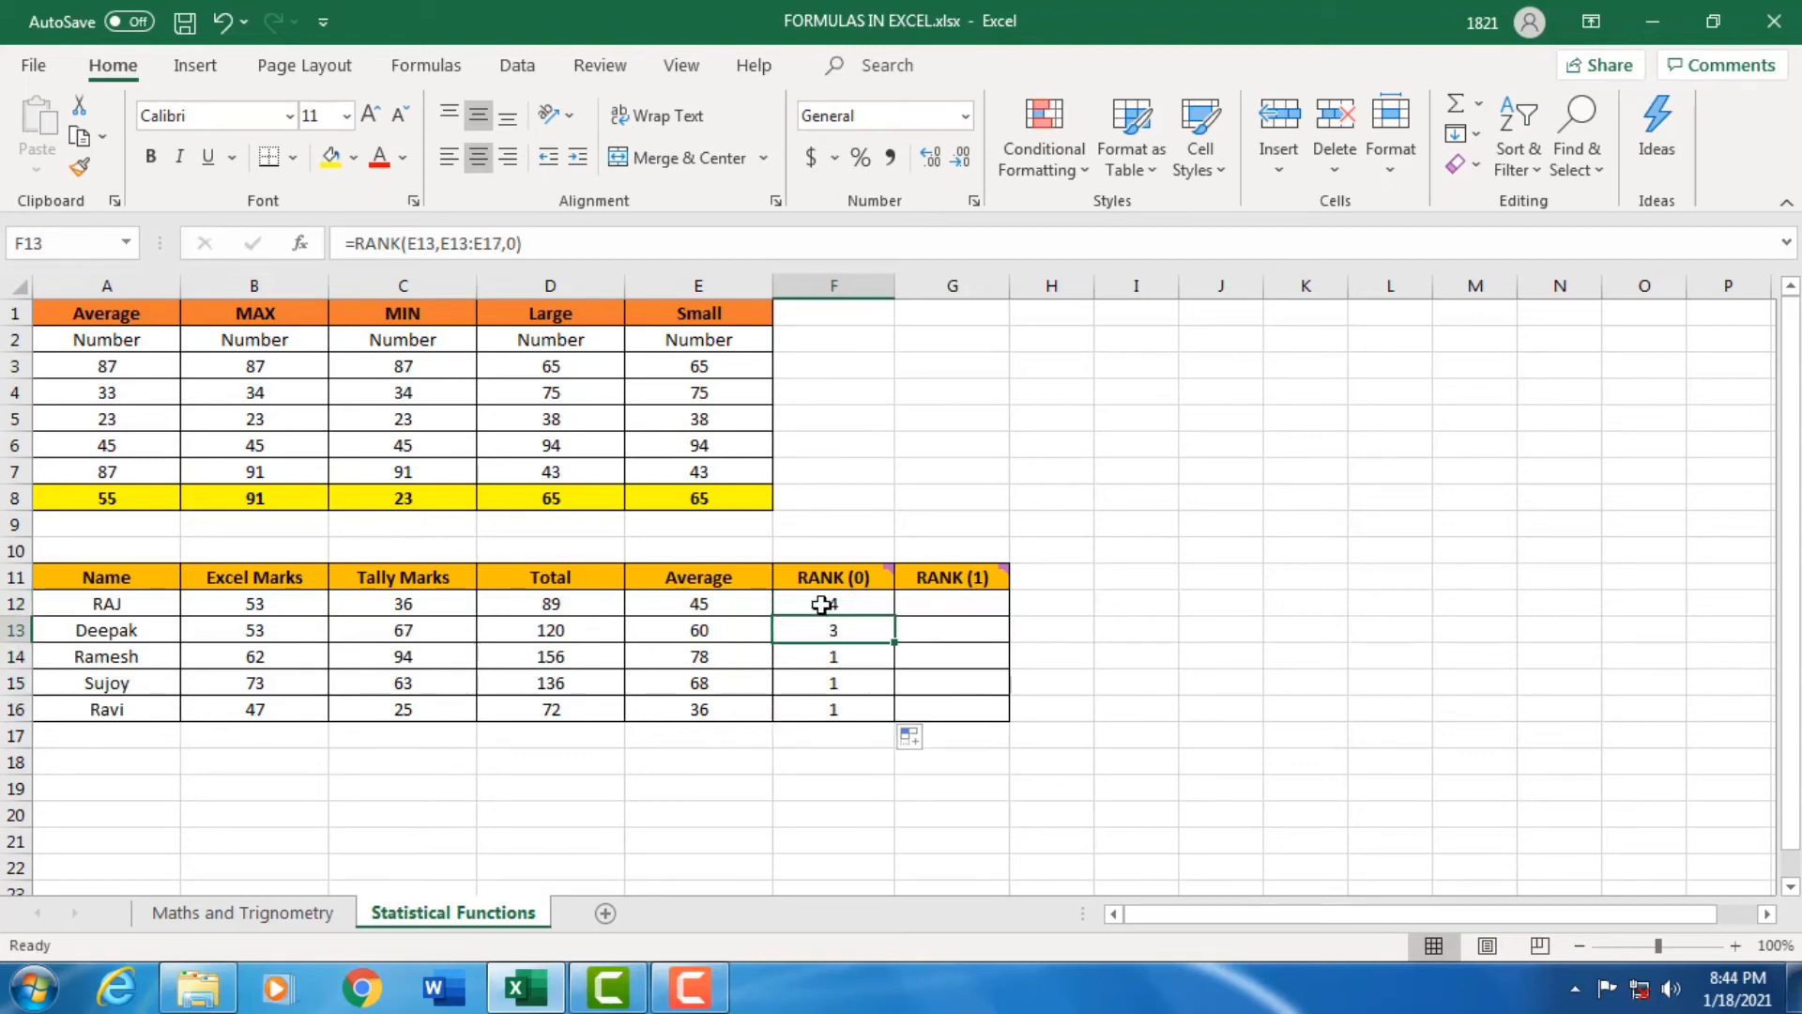
{"action": "left_click", "coordinate": [815, 606]}
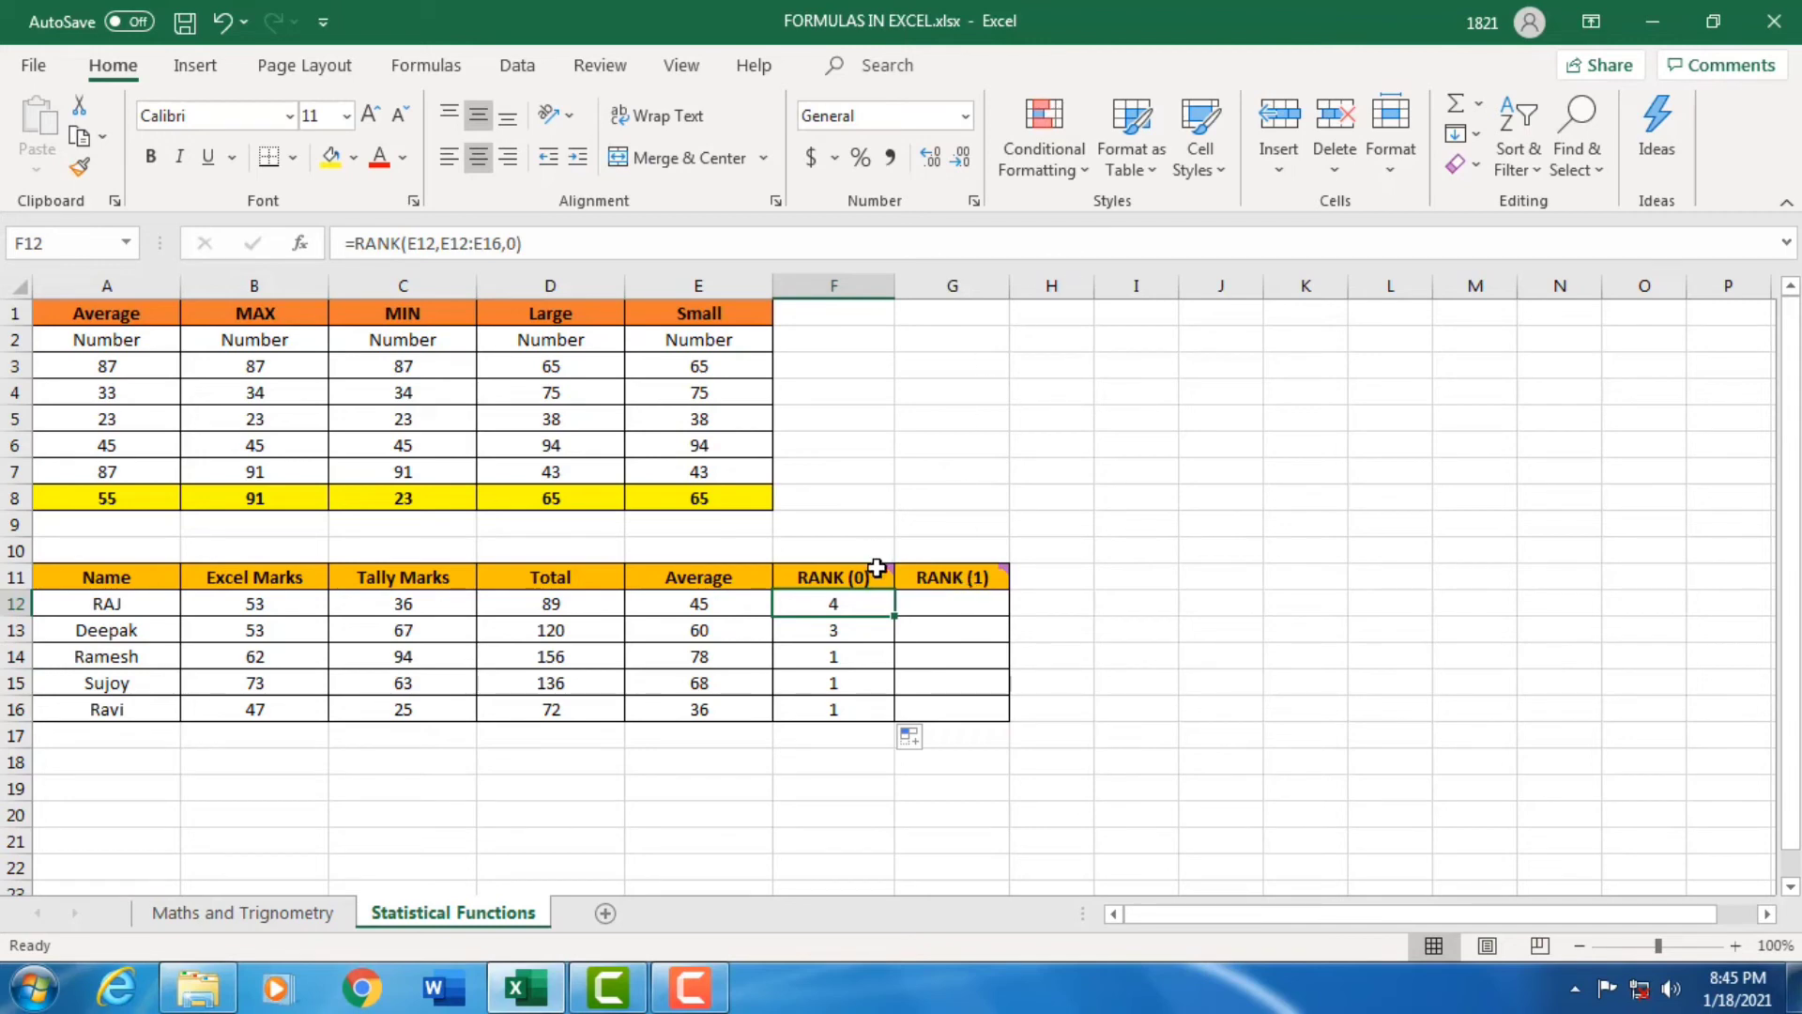
{"action": "mouse_move", "coordinate": [877, 568]}
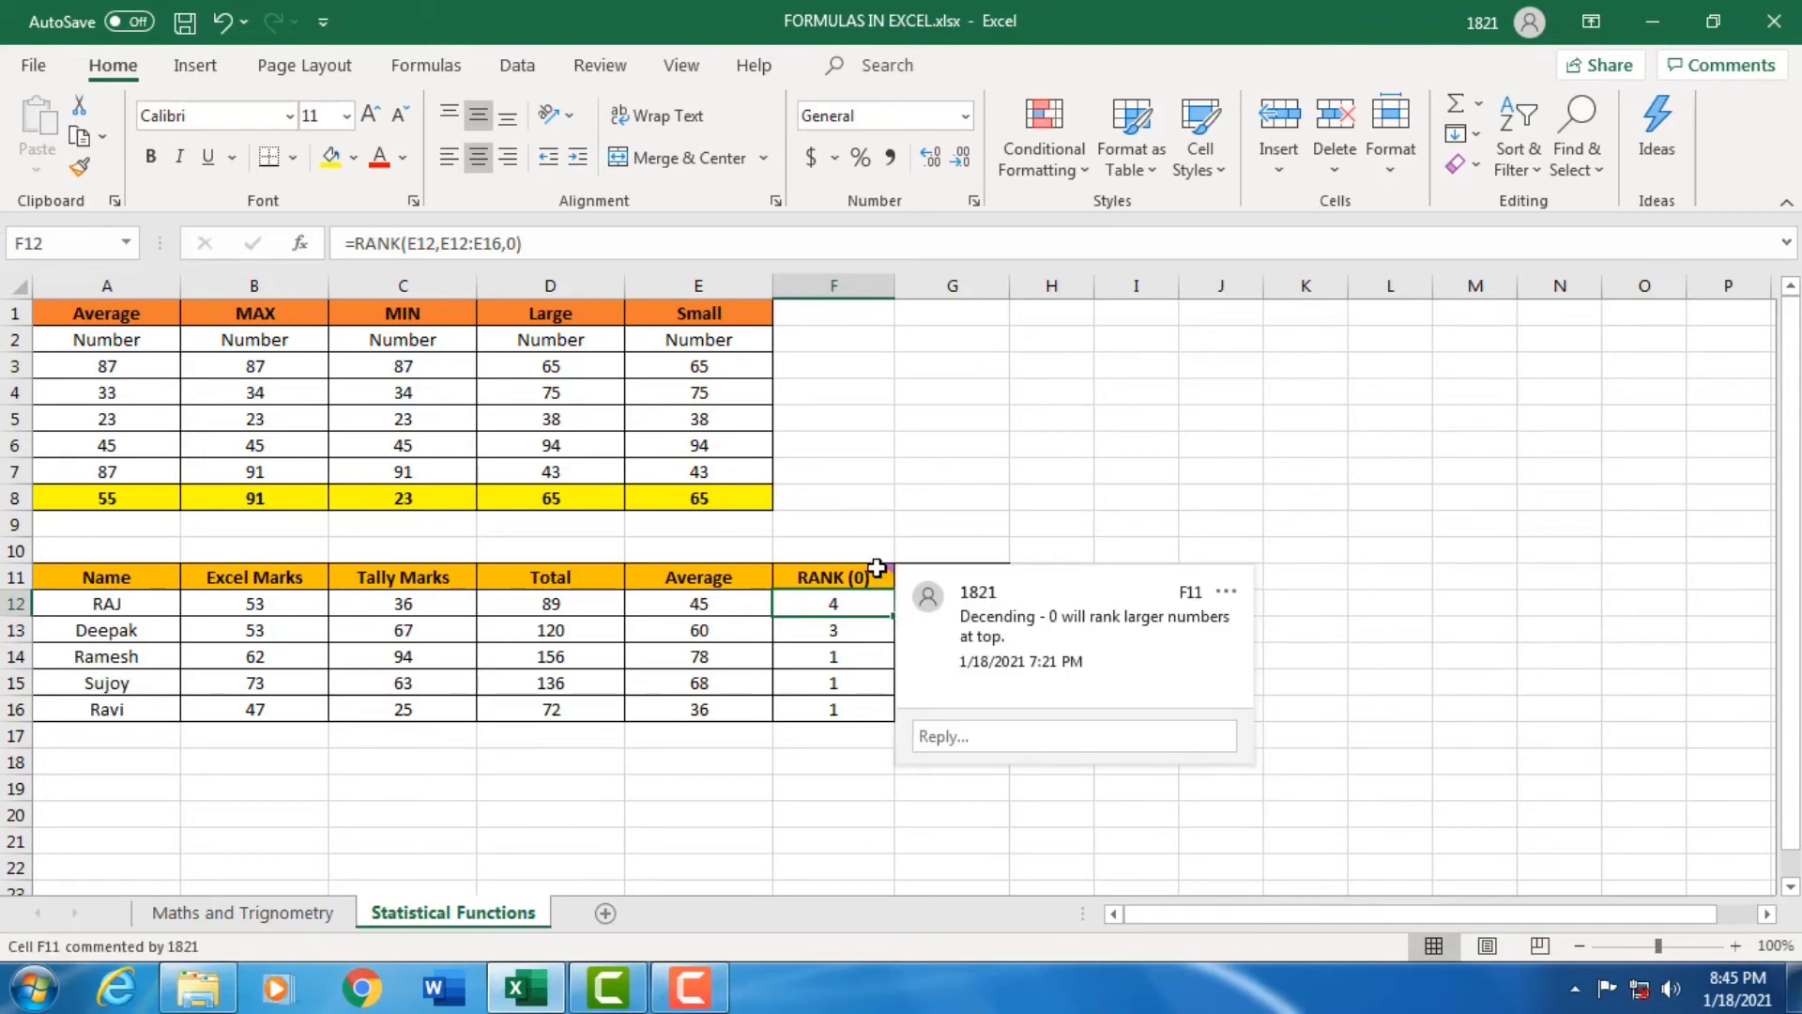
{"action": "left_click", "coordinate": [828, 632]}
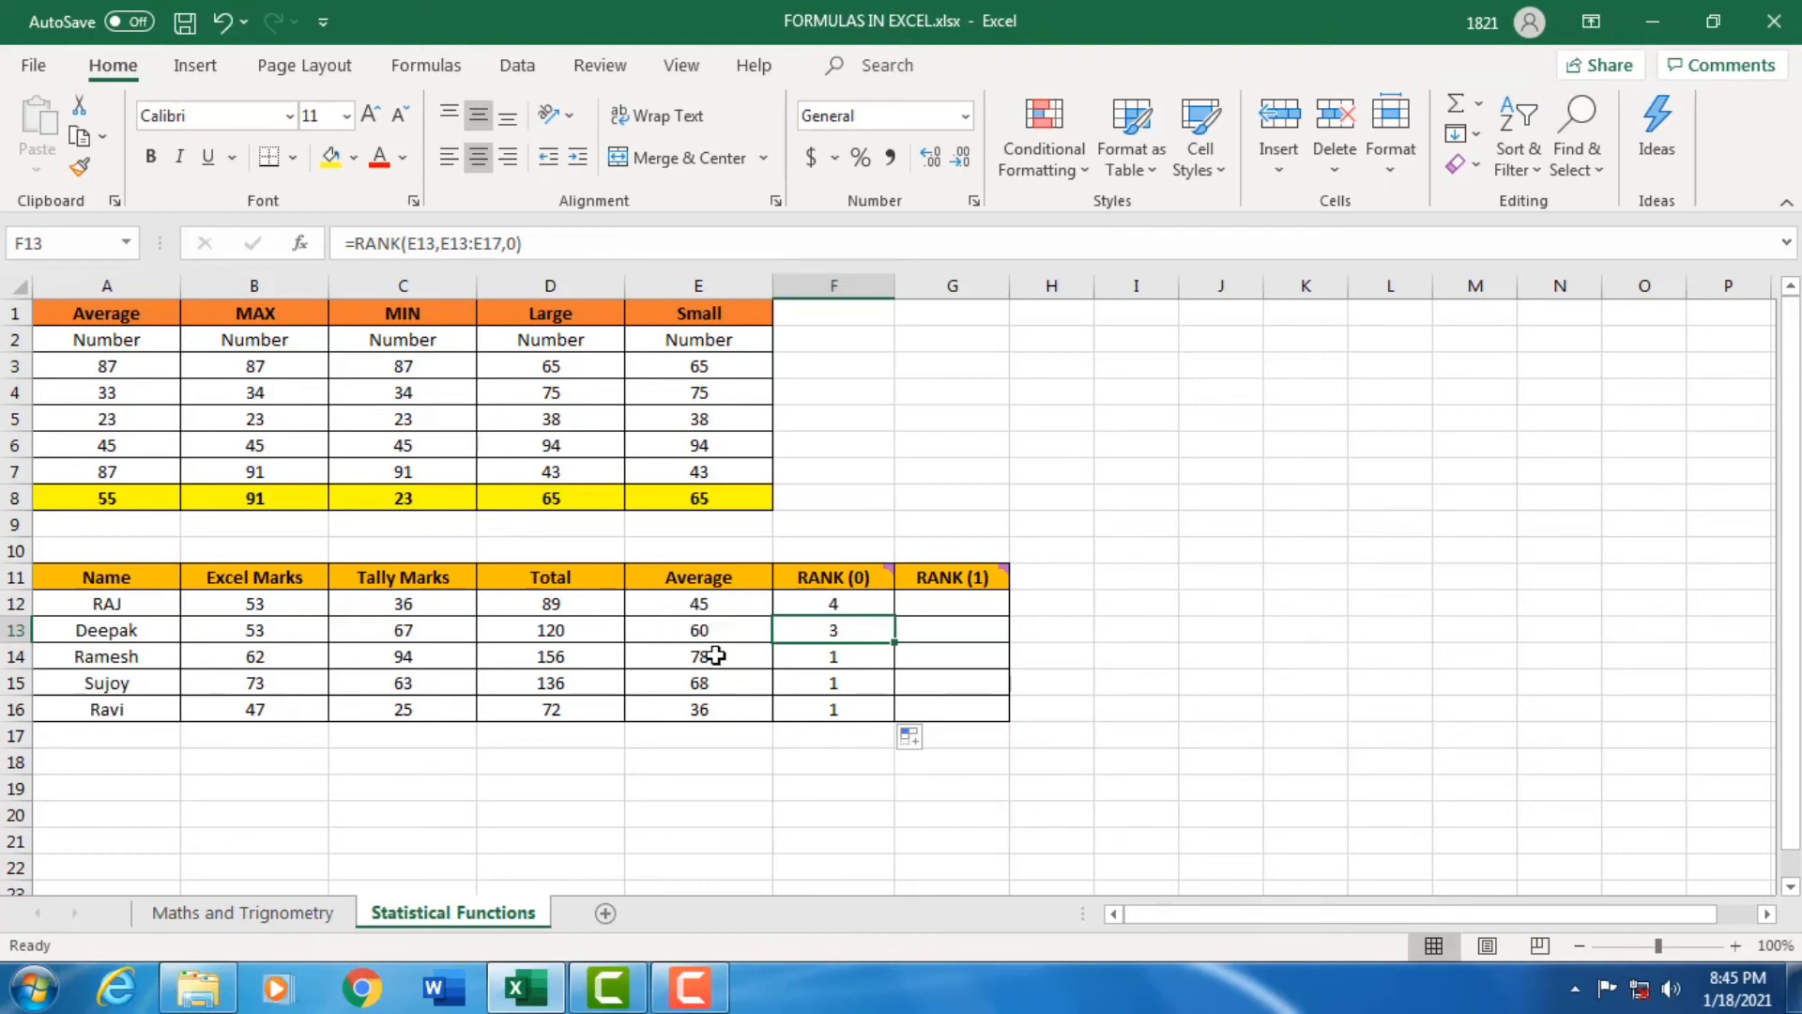
{"action": "left_click", "coordinate": [833, 658]}
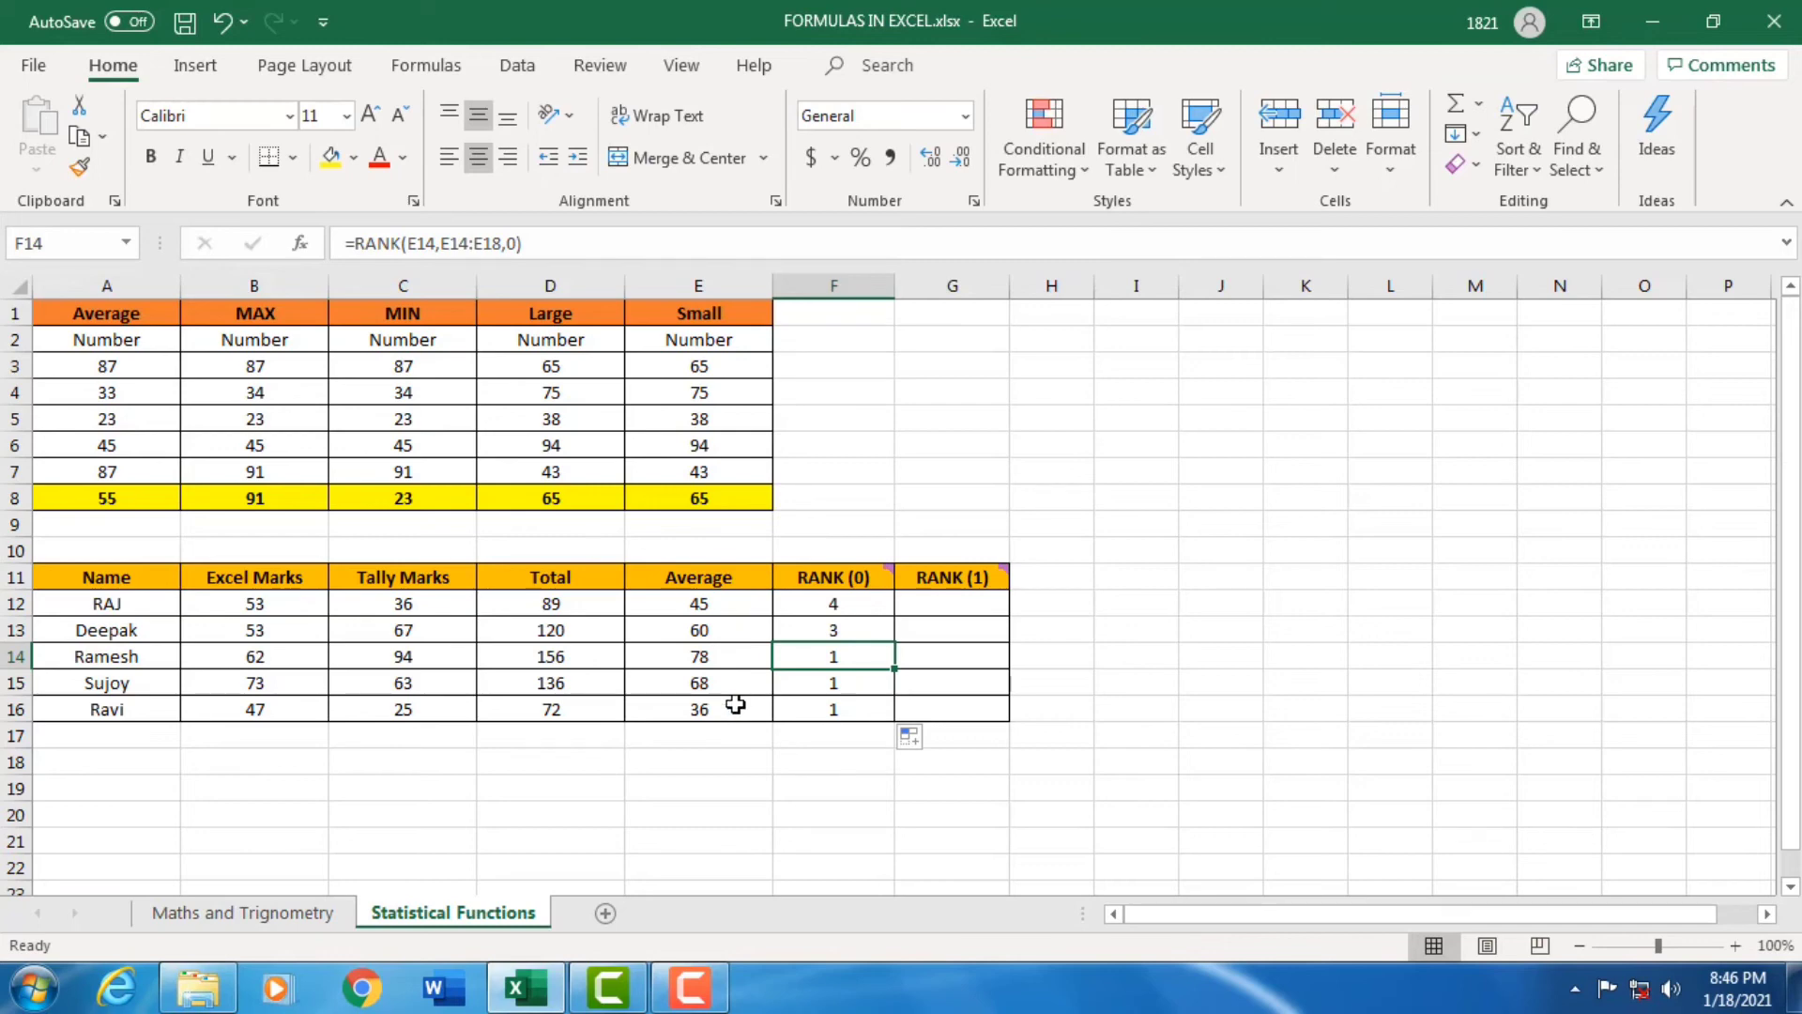
{"action": "left_click", "coordinate": [797, 706]}
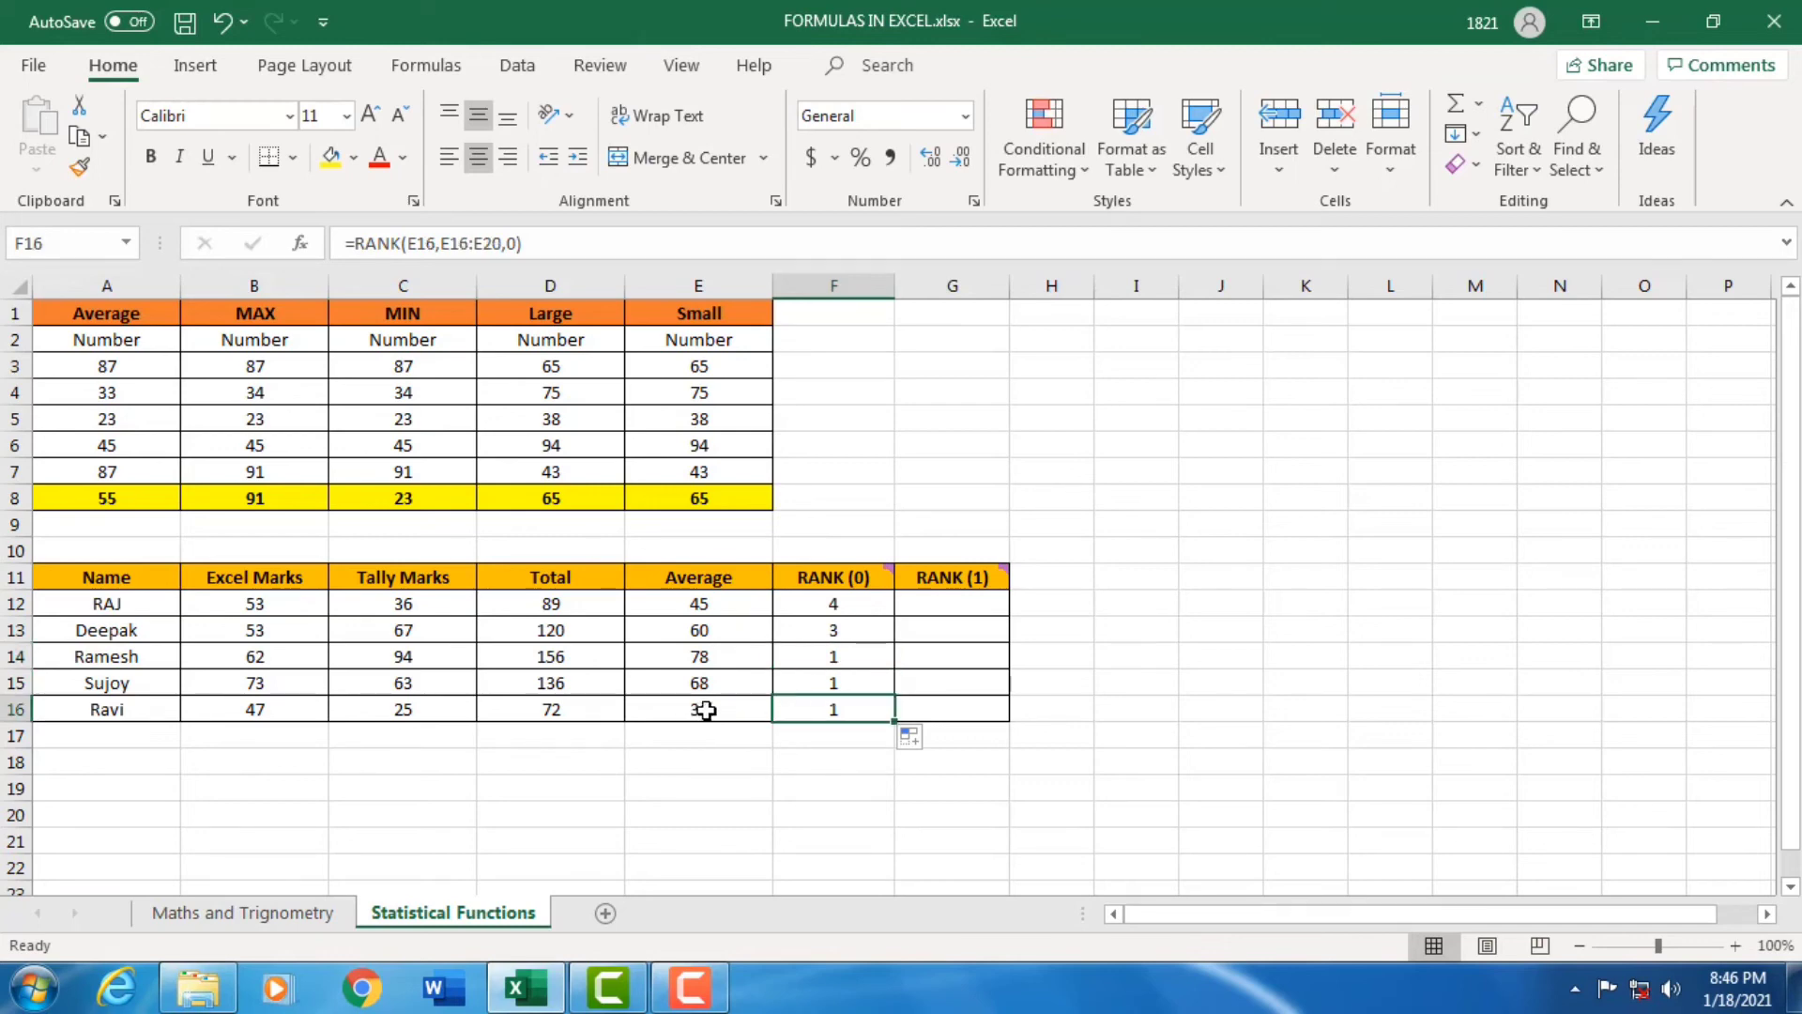
- Make the range absolute in cell F12 with =RANK(E12,$E$12:$E$16,0) and fill the formula down to F16
{"action": "left_click", "coordinate": [848, 609]}
{"action": "double_click", "coordinate": [848, 608]}
{"action": "key", "text": "BackSpace"}
{"action": "key", "text": "BackSpace"}
{"action": "key", "text": "BackSpace"}
{"action": "key", "text": "BackSpace"}
{"action": "key", "text": "BackSpace"}
{"action": "key", "text": "BackSpace"}
{"action": "key", "text": "BackSpace"}
{"action": "key", "text": "BackSpace"}
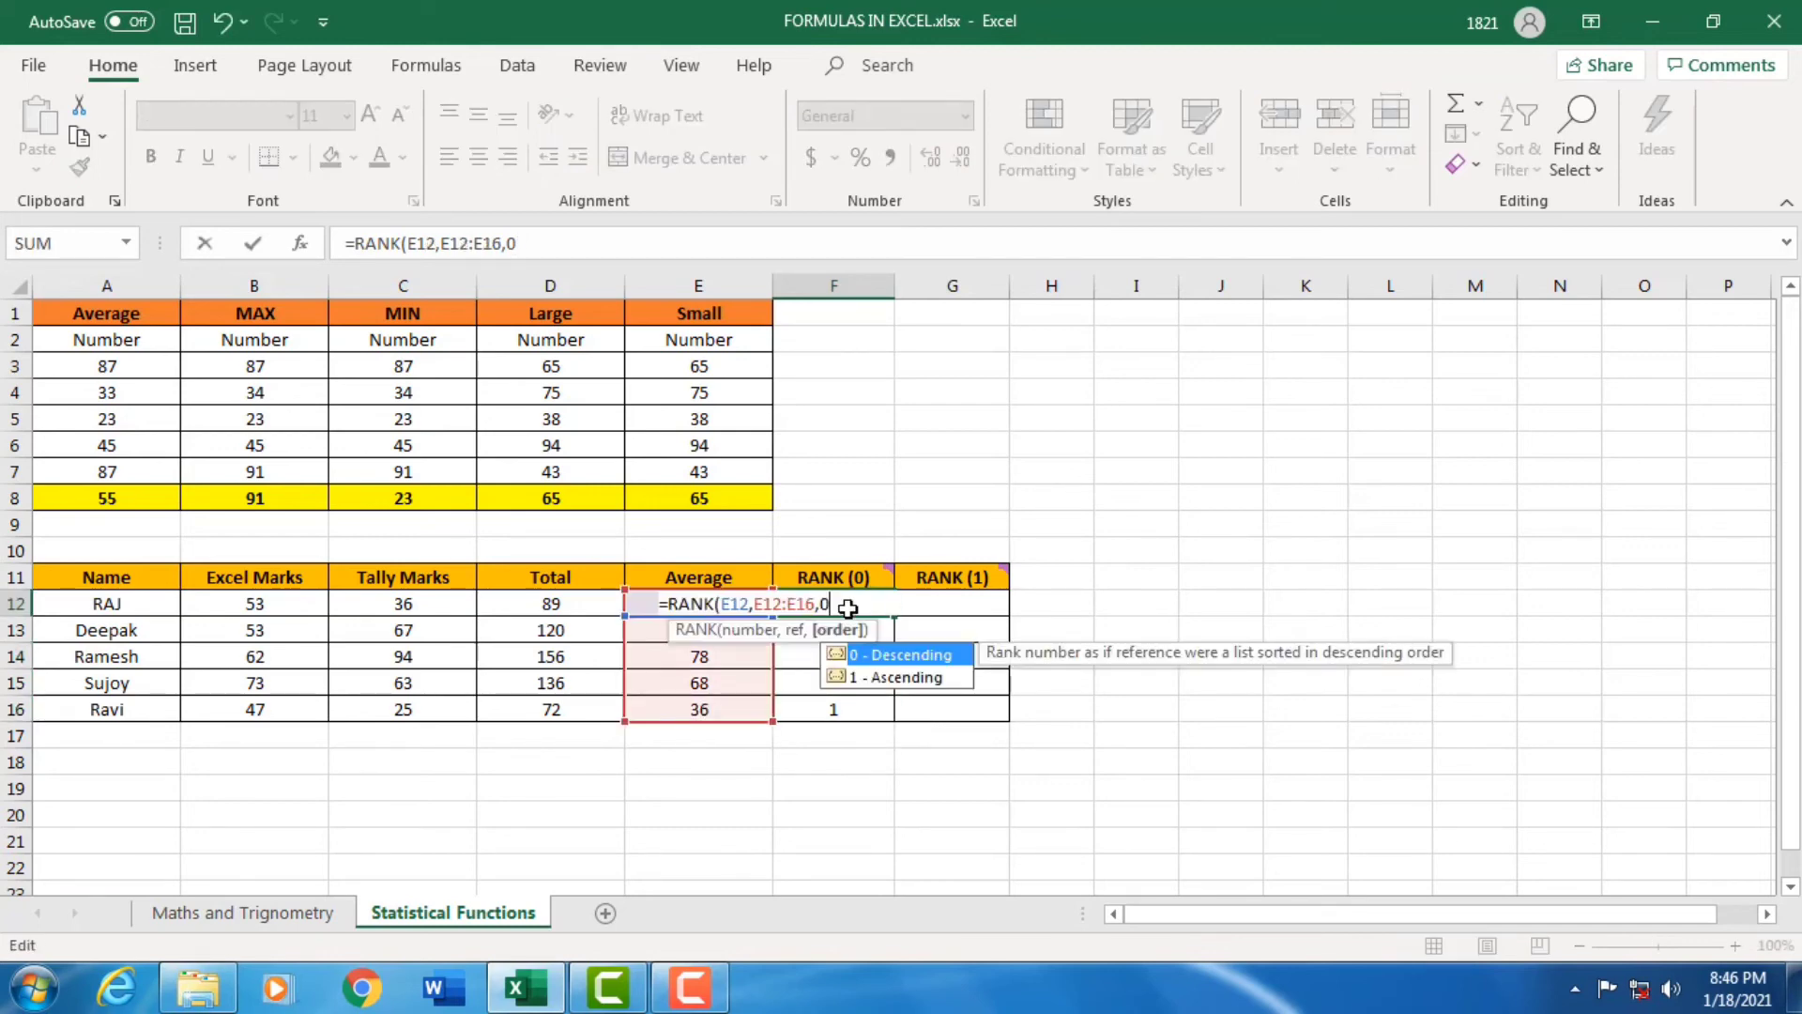
{"action": "key", "text": "BackSpace"}
{"action": "key", "text": "BackSpace"}
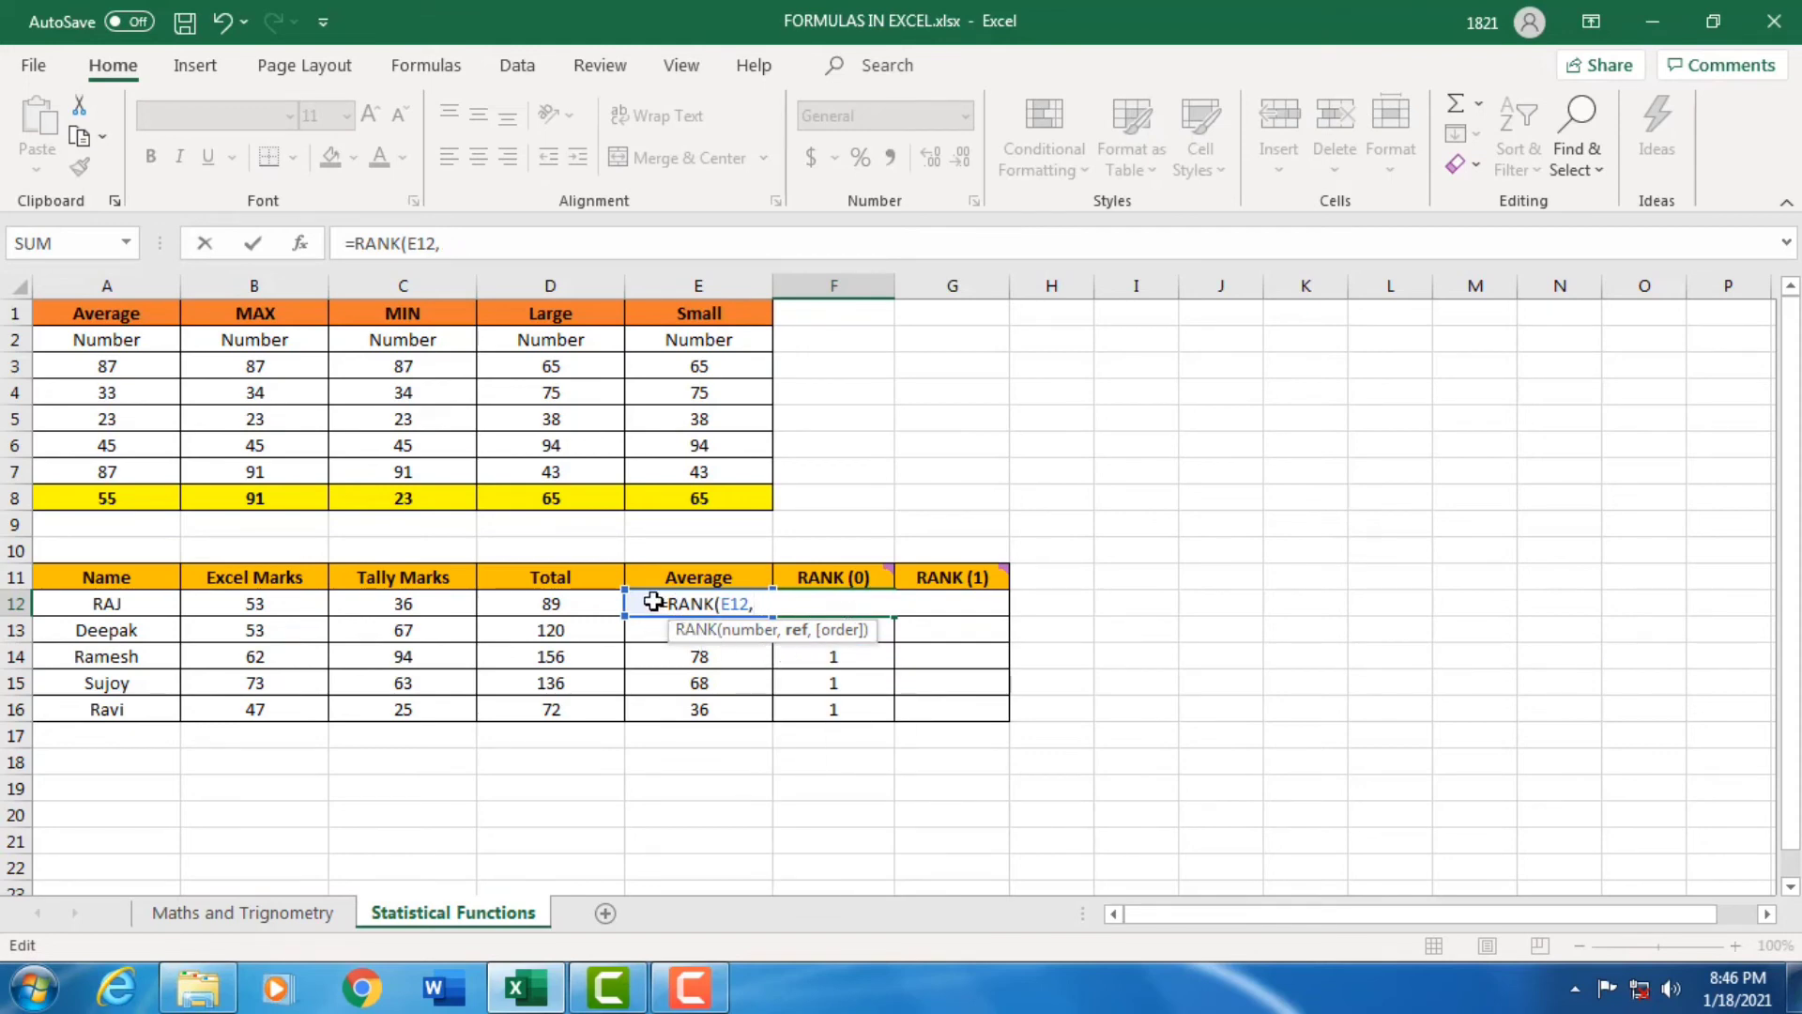
{"action": "left_click_drag", "start_coordinate": [649, 603], "coordinate": [667, 712]}
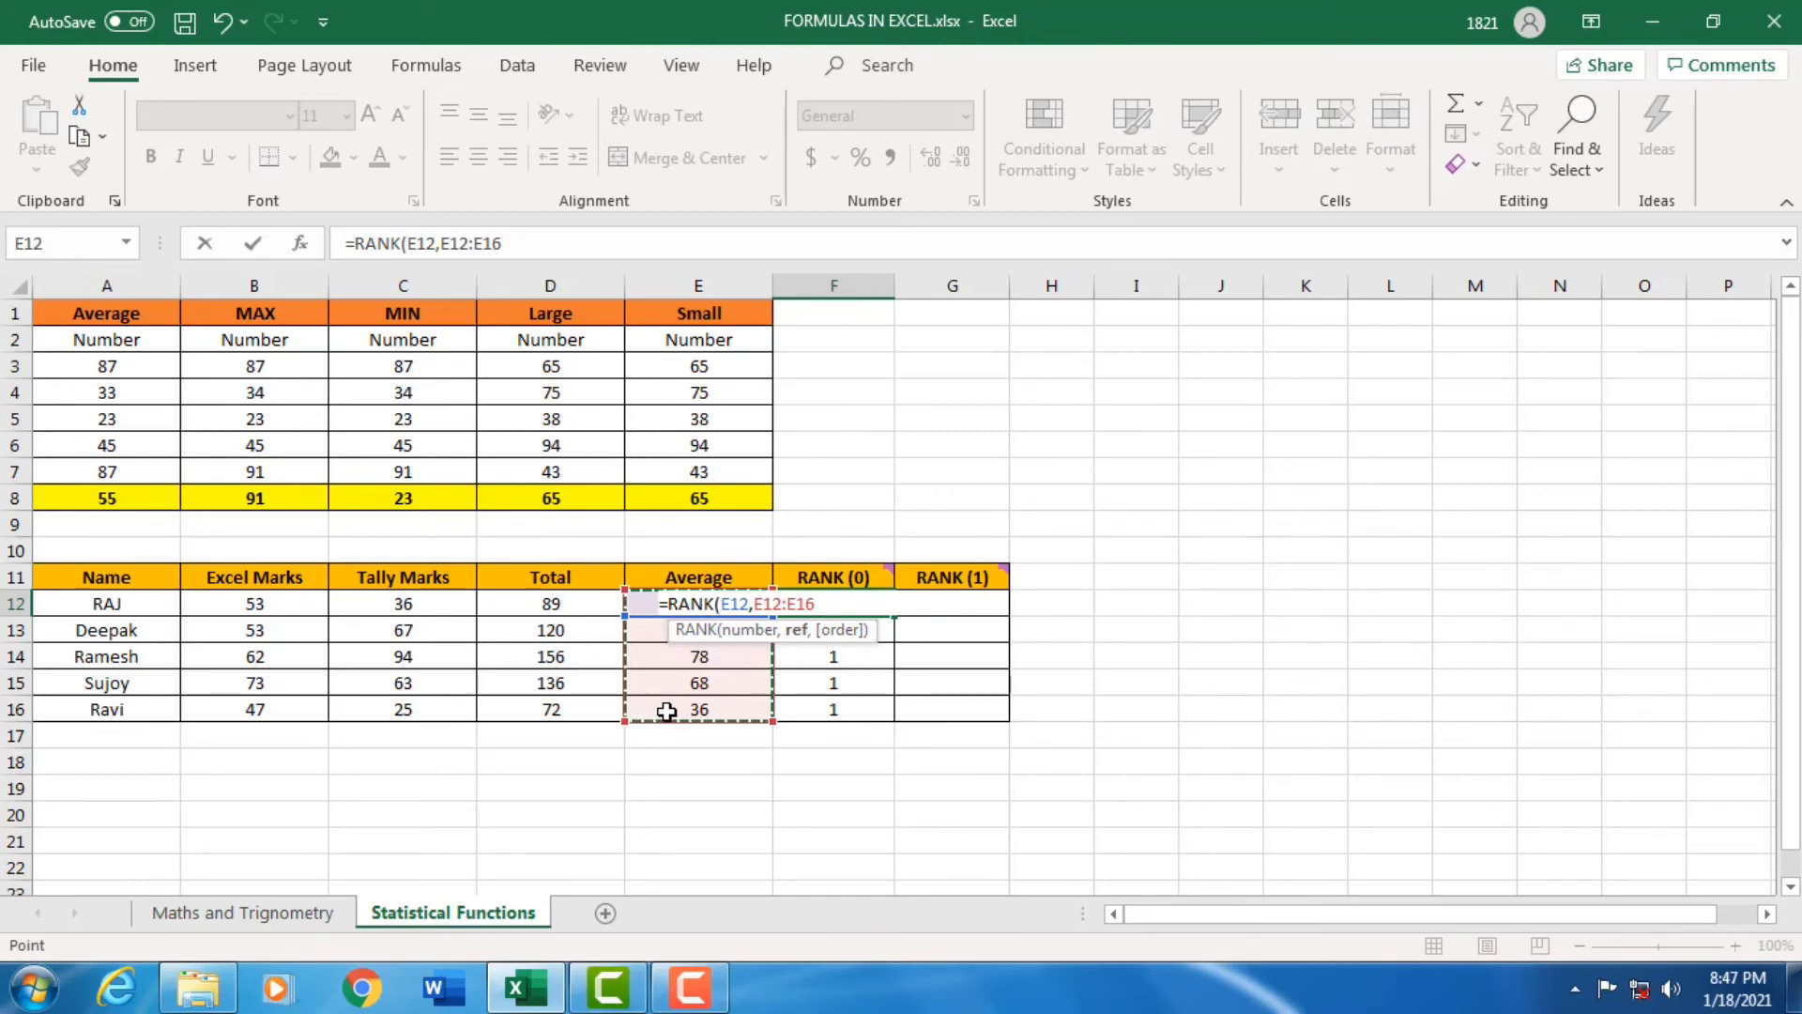
{"action": "key", "text": "F4"}
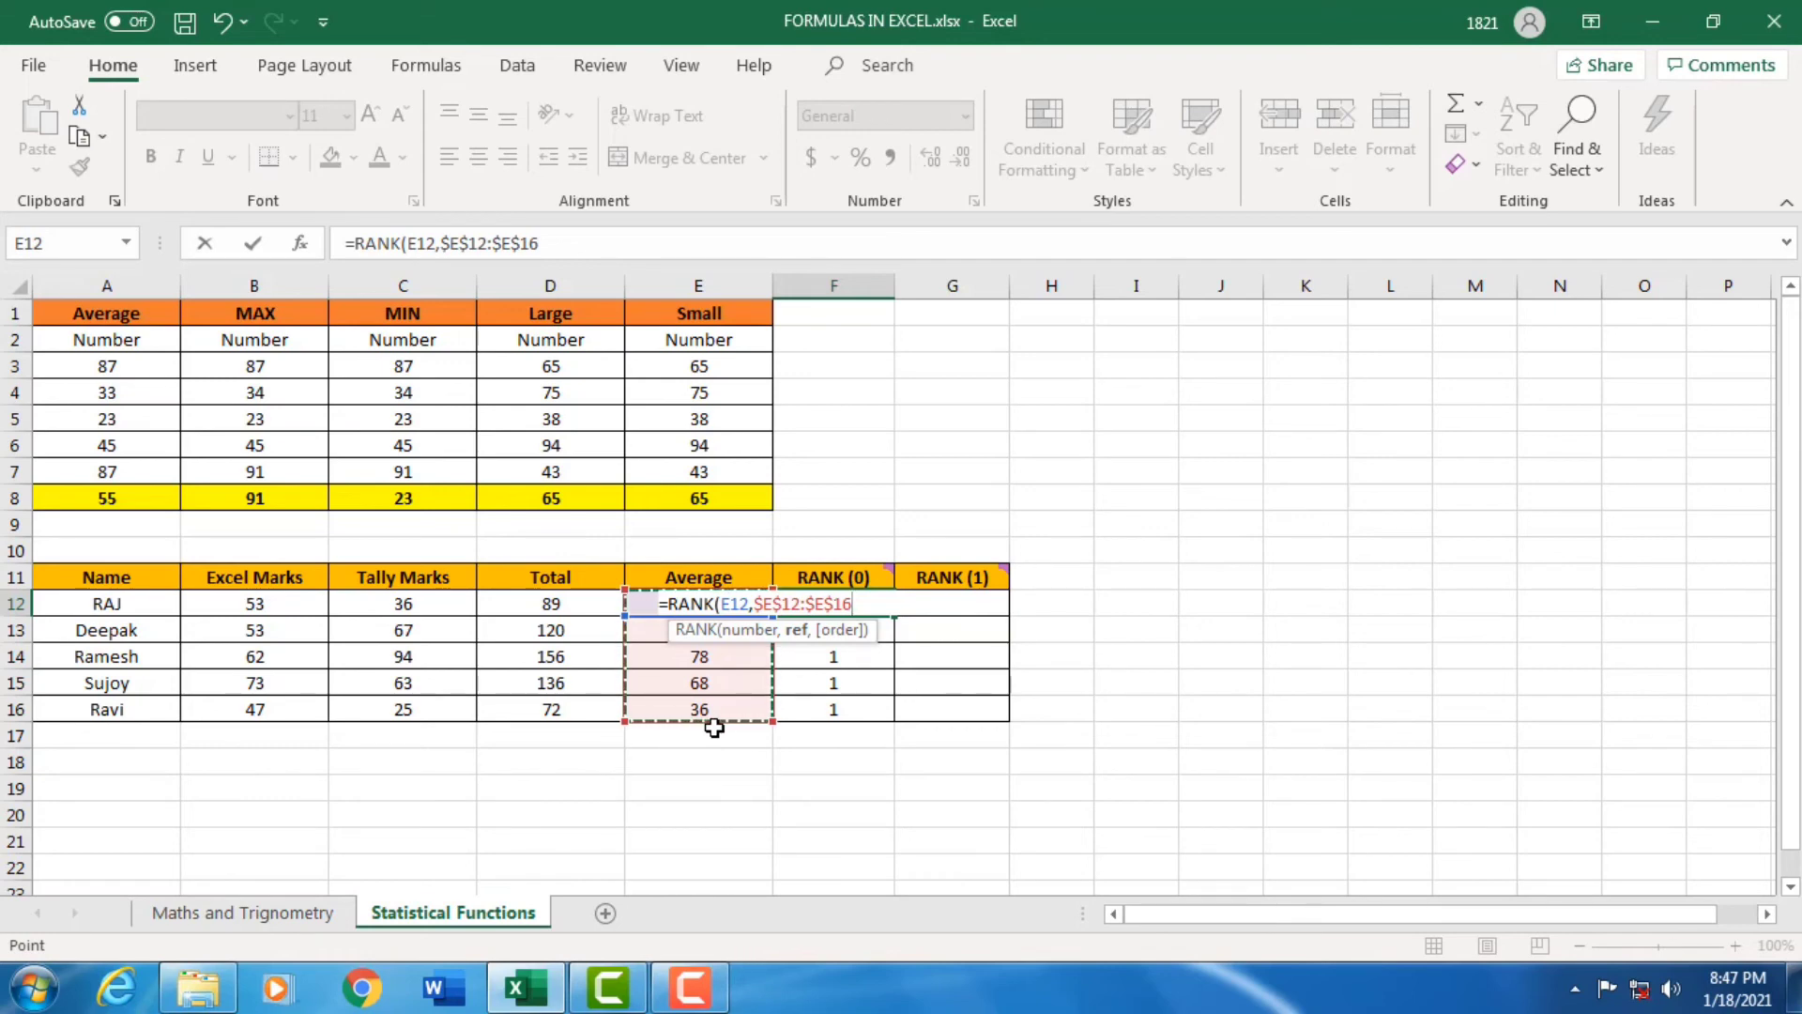
{"action": "type", "text": ",0)"}
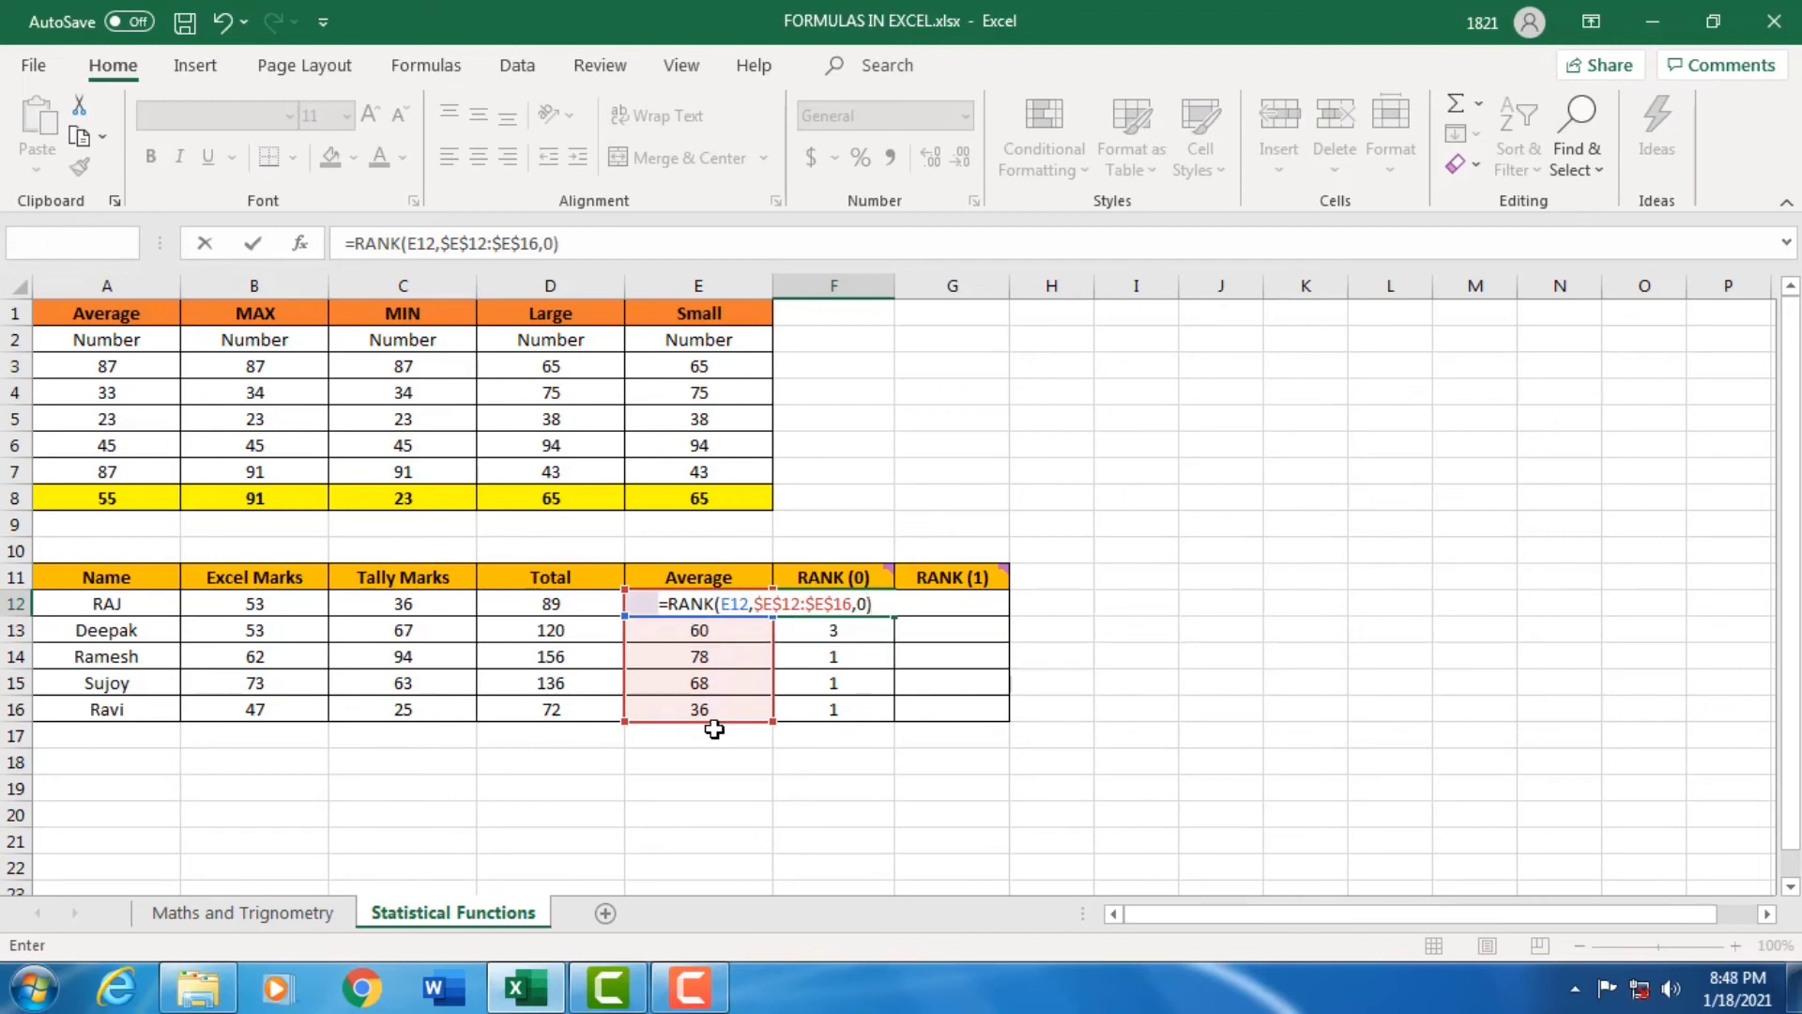
{"action": "key", "text": "Return"}
{"action": "left_click", "coordinate": [805, 607]}
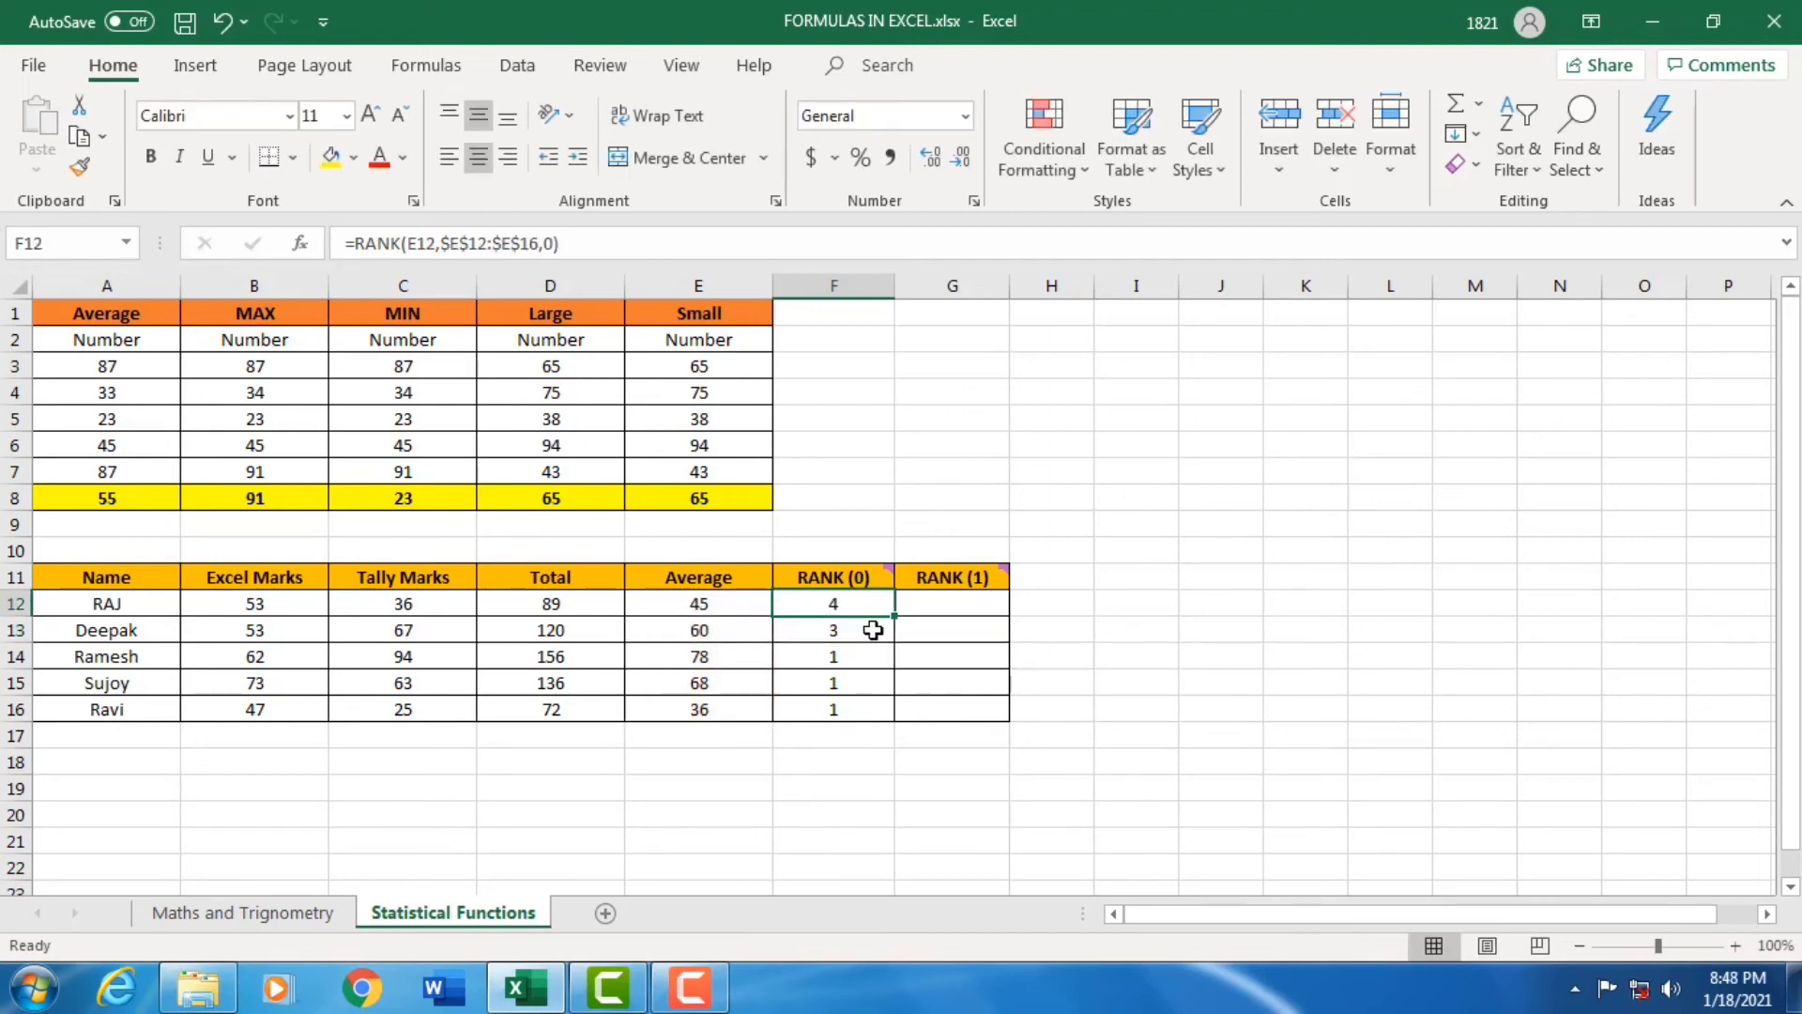
{"action": "double_click", "coordinate": [895, 617]}
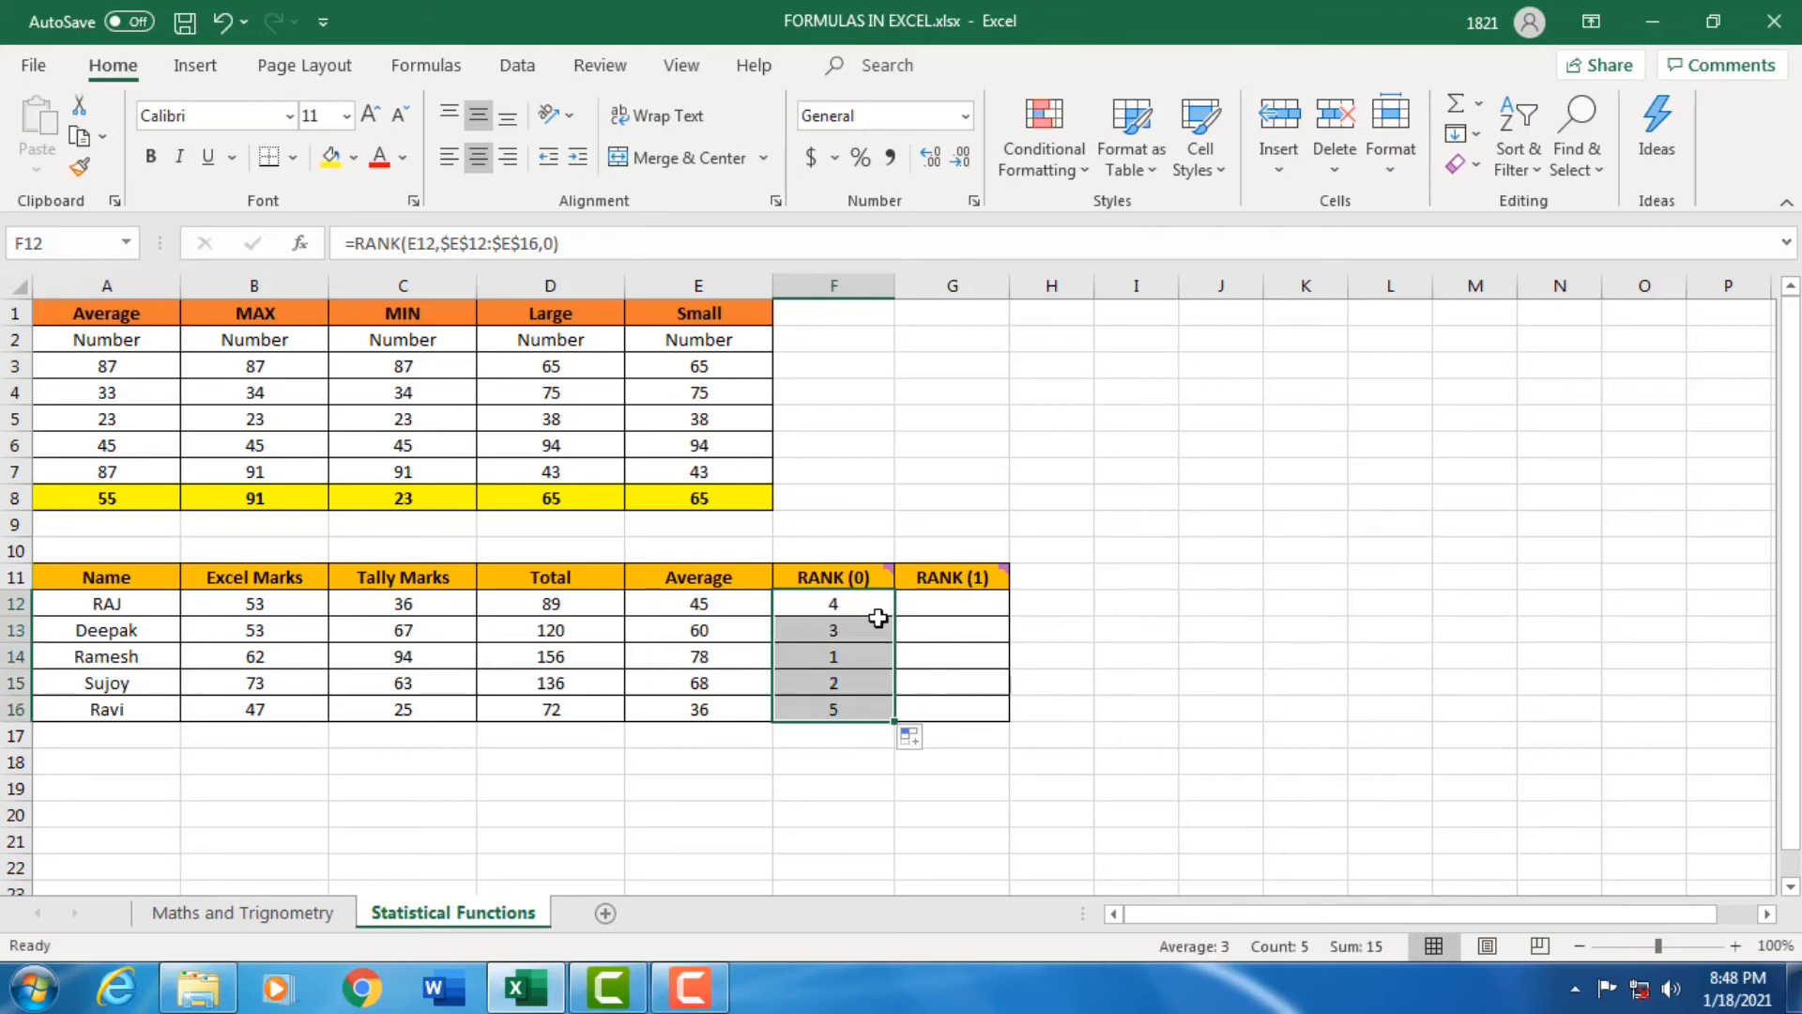
- Examine the filled RANK (0) formulas in F12 to F16 to check which range each one refers to
{"action": "left_click", "coordinate": [829, 625]}
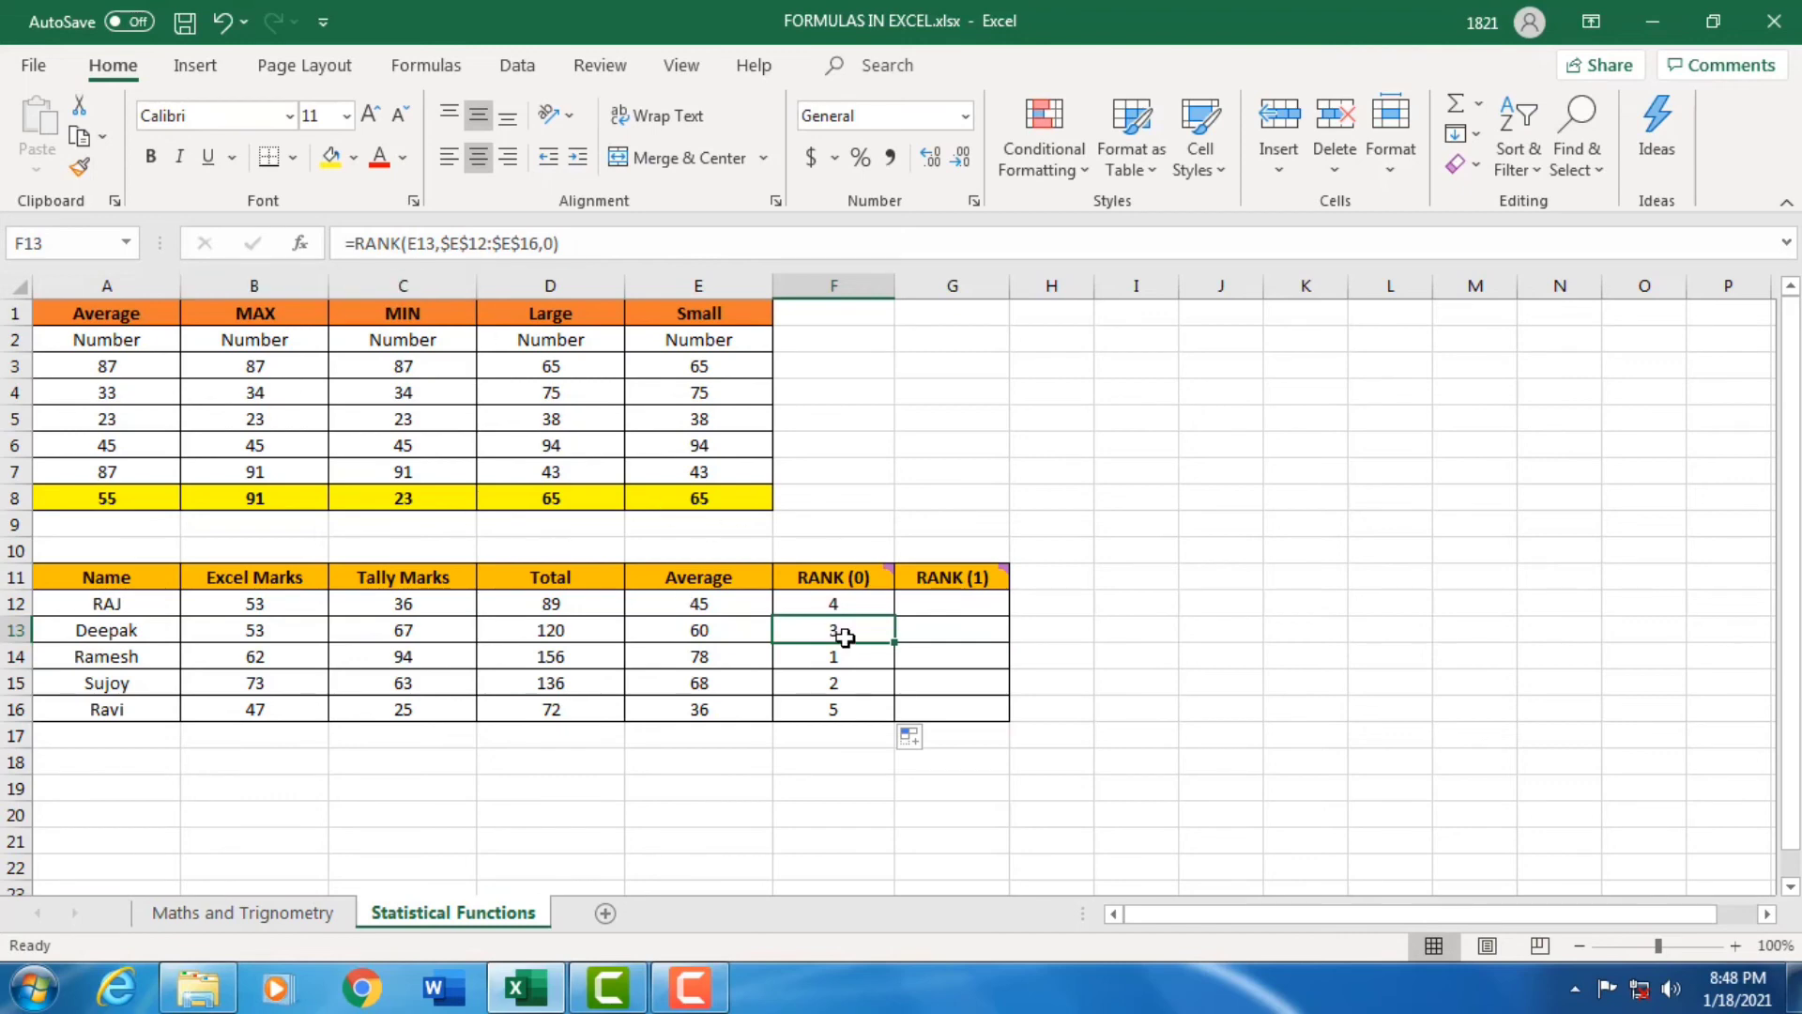
{"action": "key", "text": "Down"}
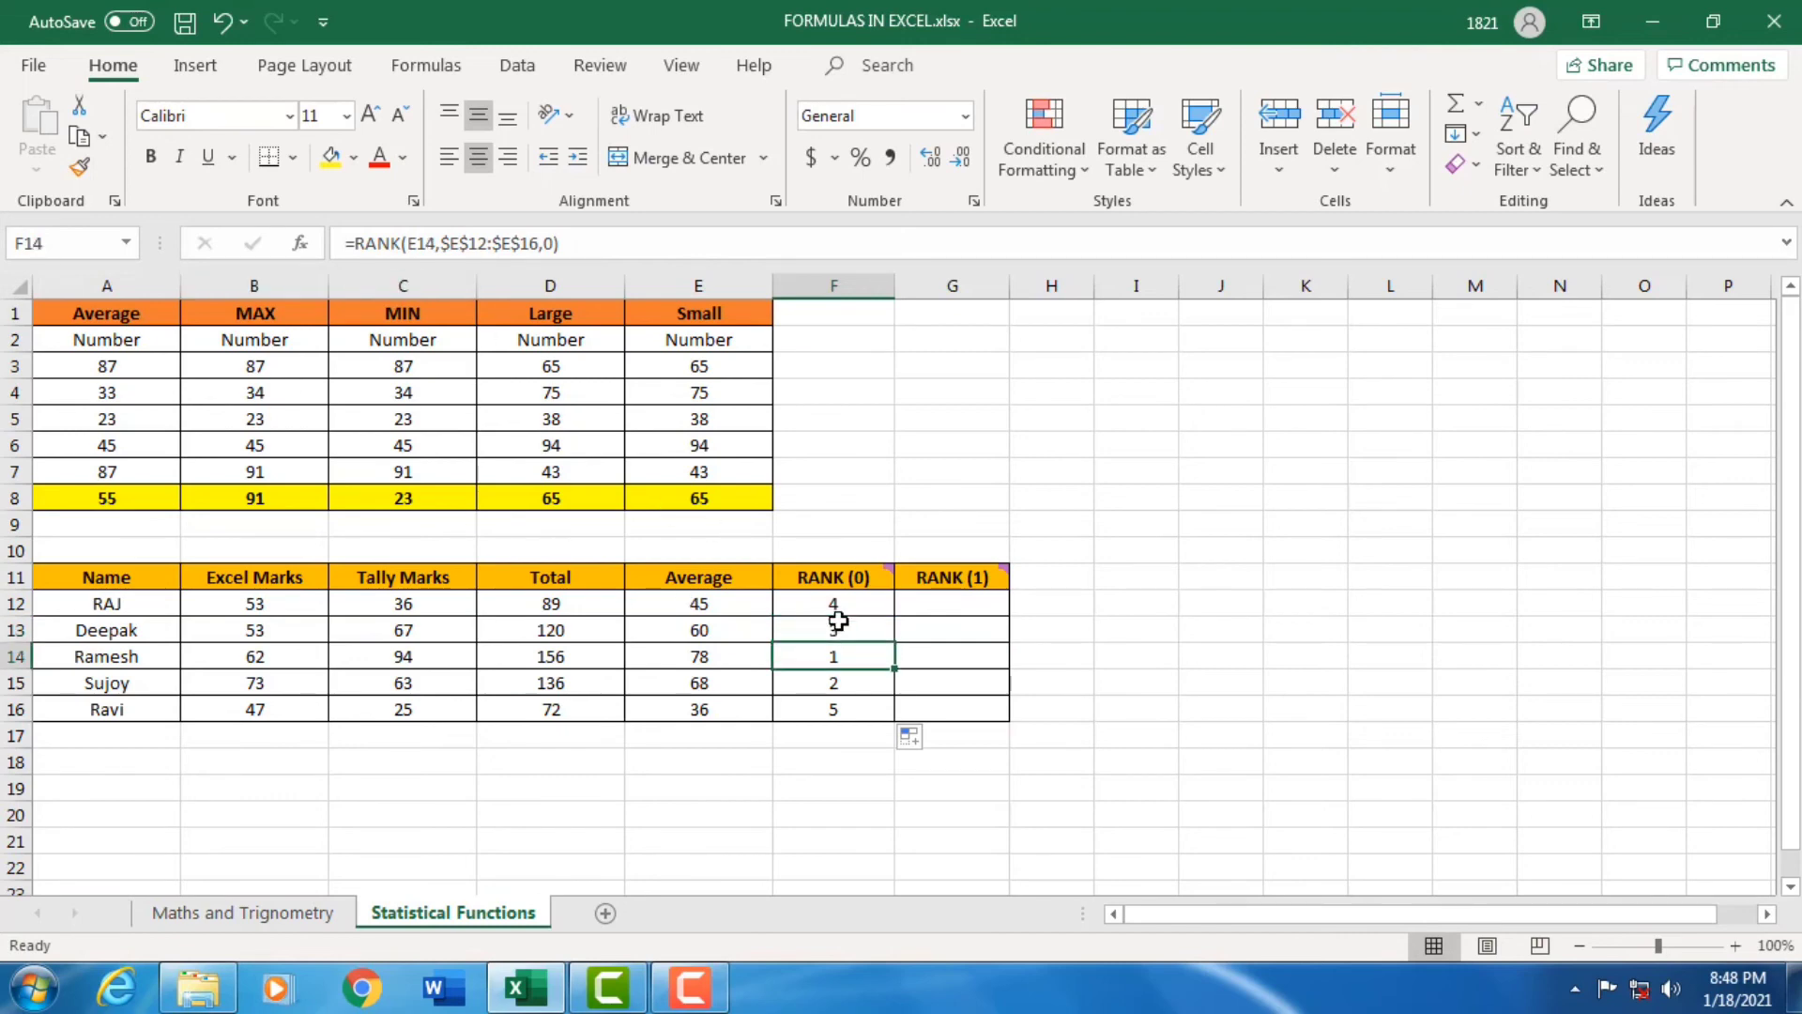
{"action": "key", "text": "Down"}
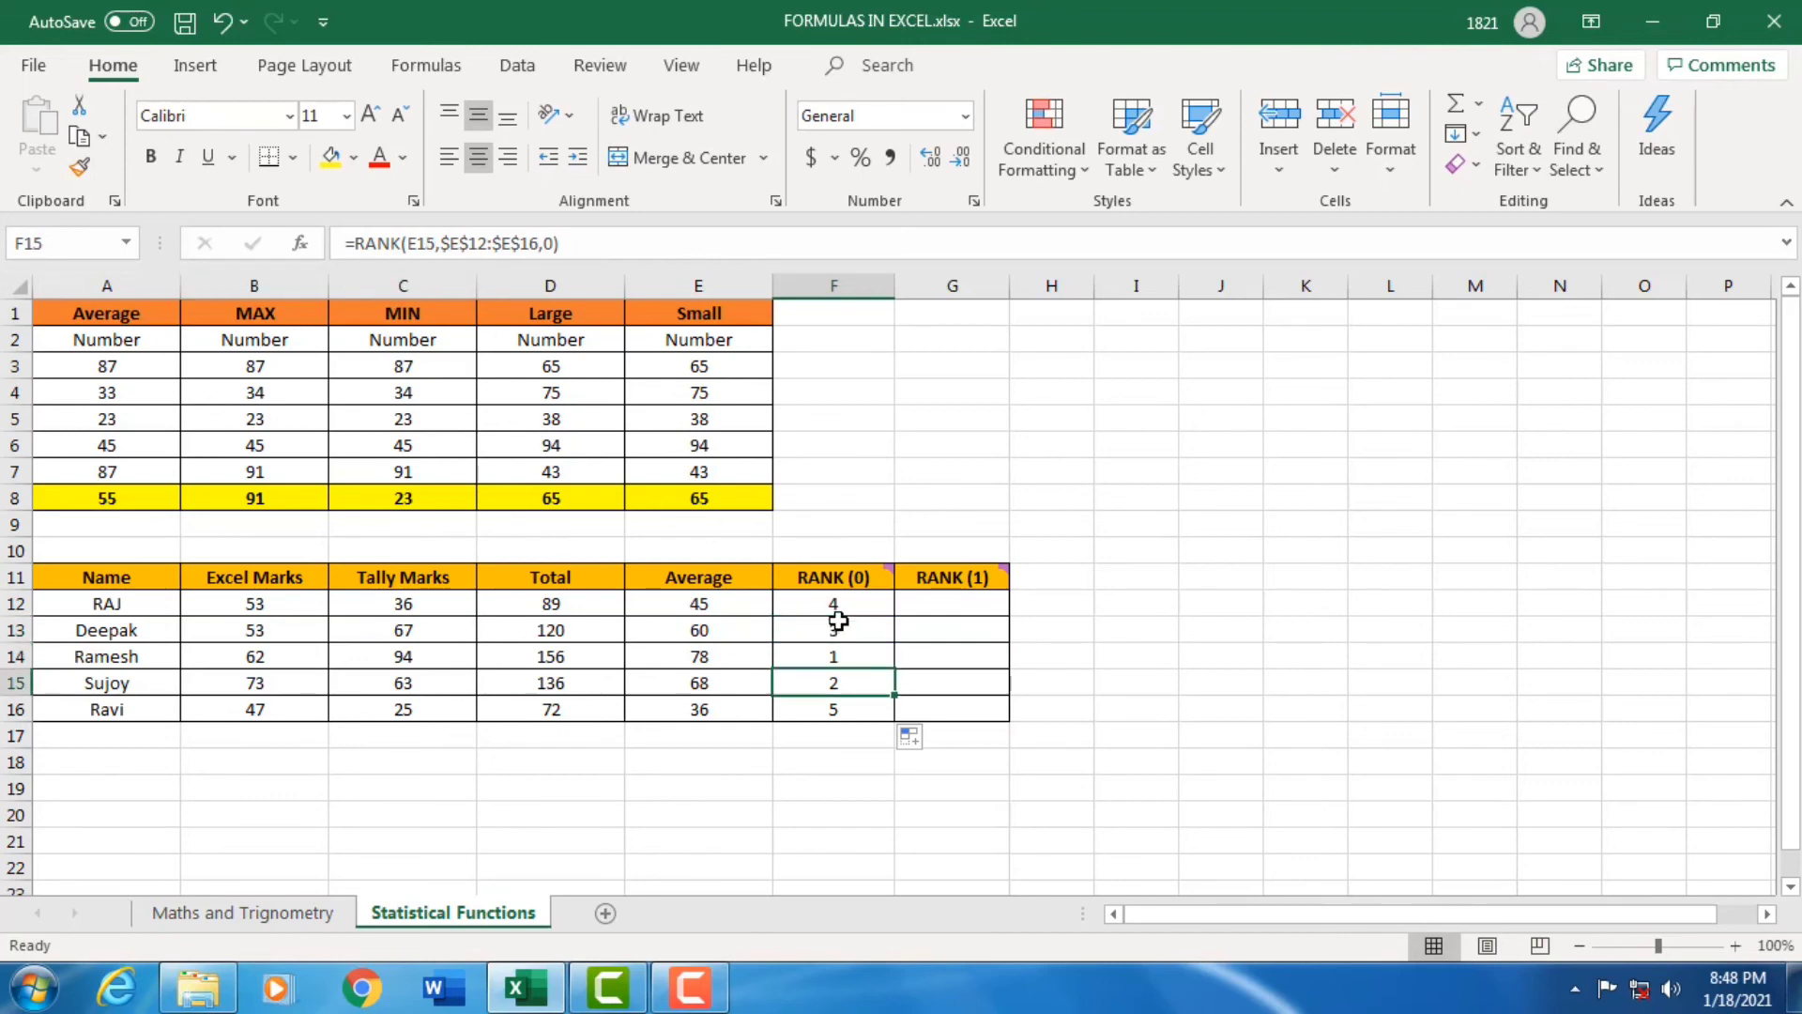
{"action": "key", "text": "Down"}
{"action": "key", "text": "Up"}
{"action": "key", "text": "Up"}
{"action": "key", "text": "Up"}
{"action": "key", "text": "Up"}
{"action": "key", "text": "Down"}
{"action": "key", "text": "Down"}
{"action": "key", "text": "Down"}
{"action": "key", "text": "Down"}
{"action": "key", "text": "Down"}
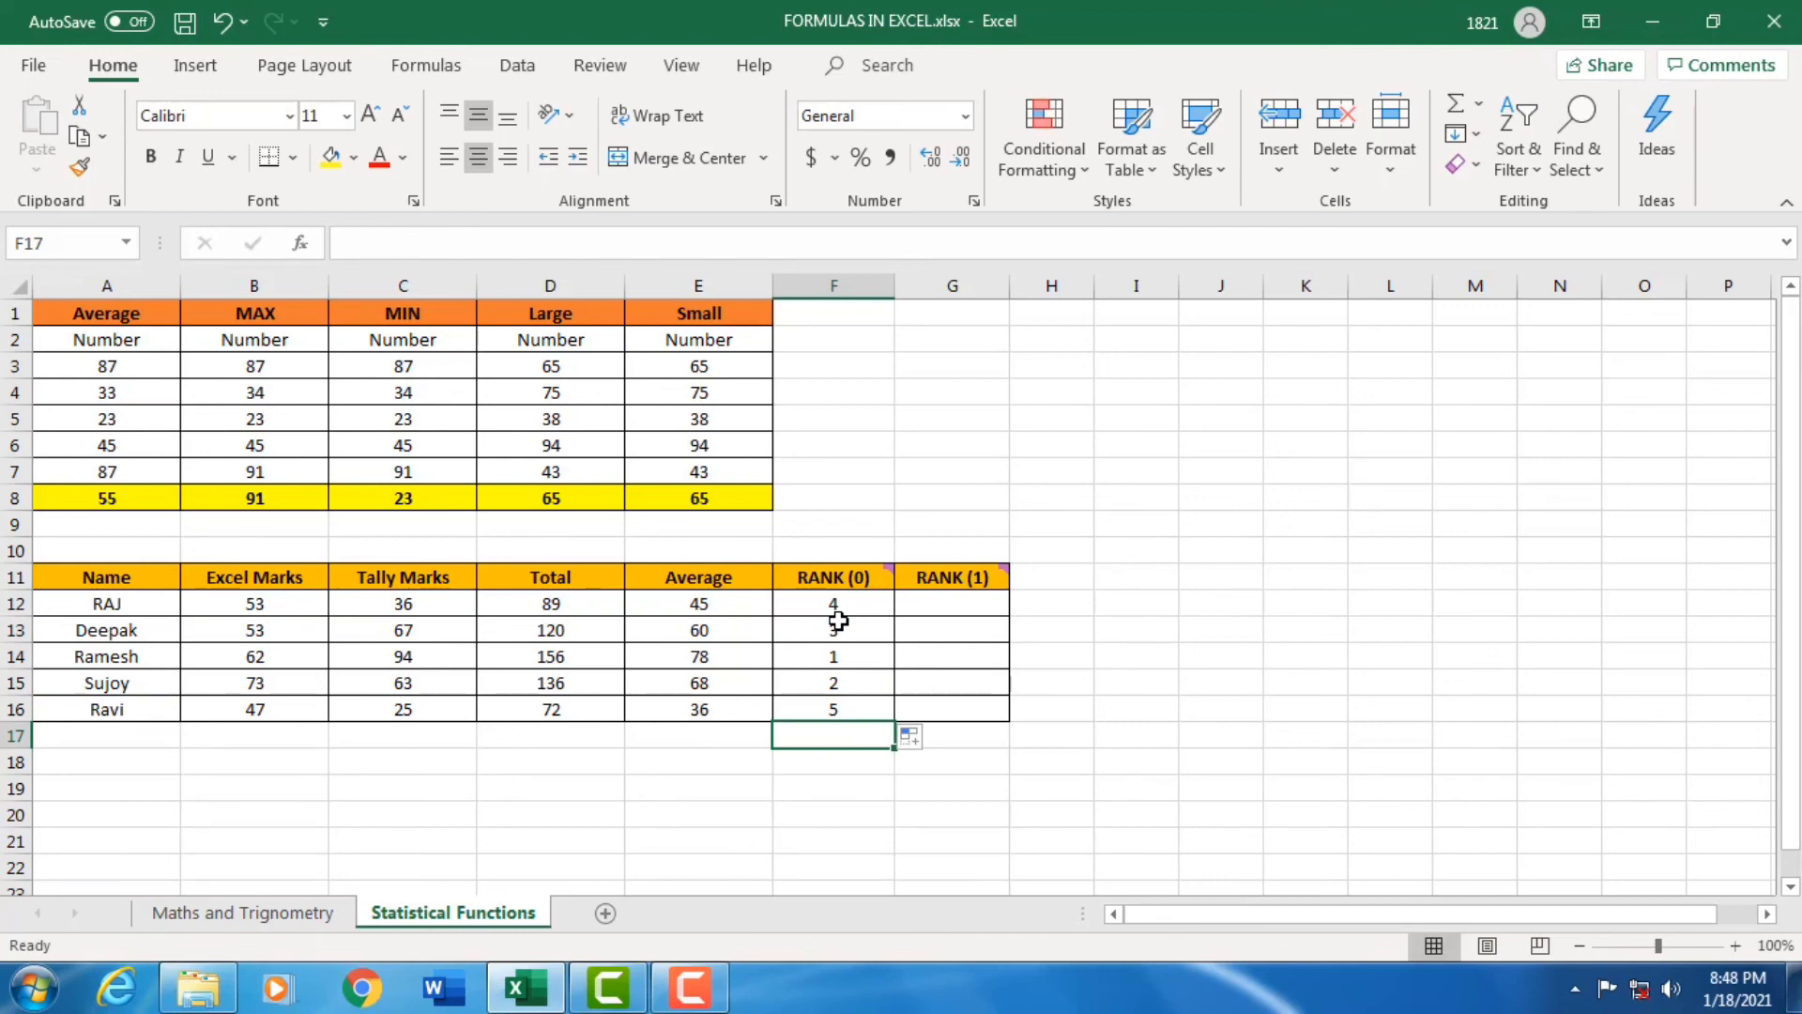
- Rank the first student's average in ascending order in cell G12 with the formula =RANK(E12,$E$12:$E$16,1)
{"action": "key", "text": "Right"}
{"action": "key", "text": "Up"}
{"action": "key", "text": "Up"}
{"action": "key", "text": "Up"}
{"action": "key", "text": "Up"}
{"action": "key", "text": "Up"}
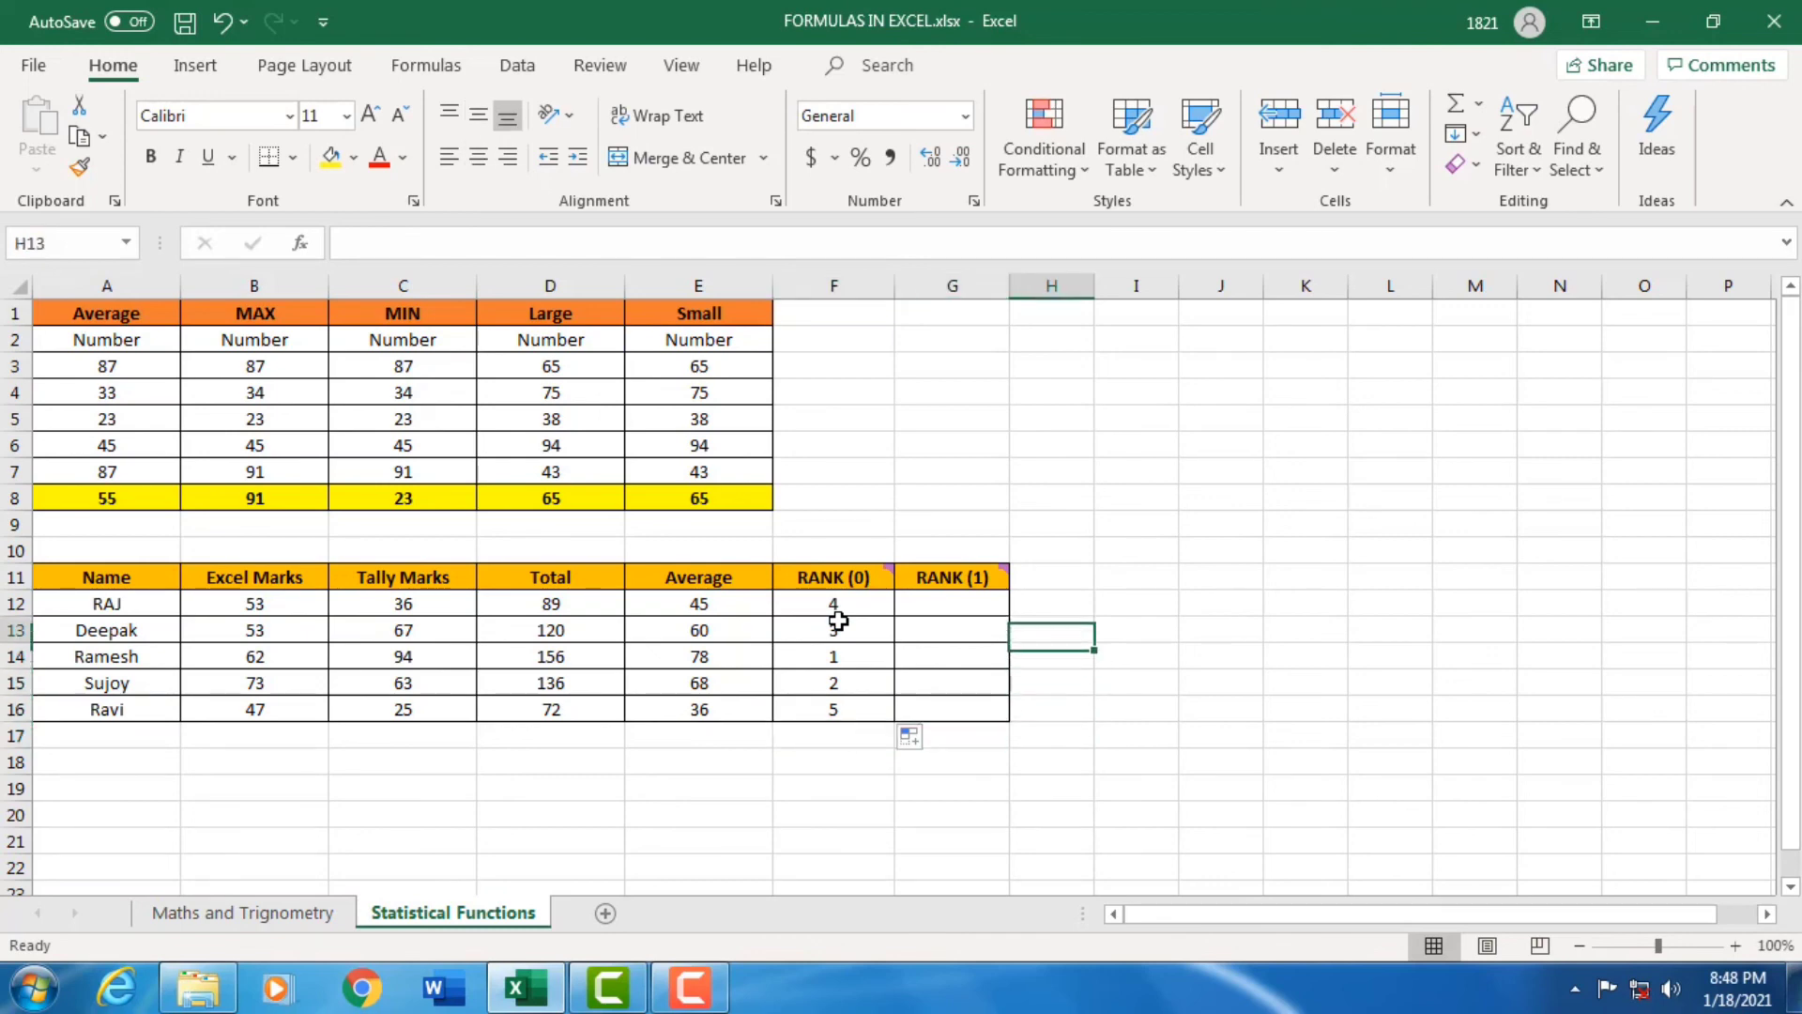
{"action": "type", "text": "=rank"}
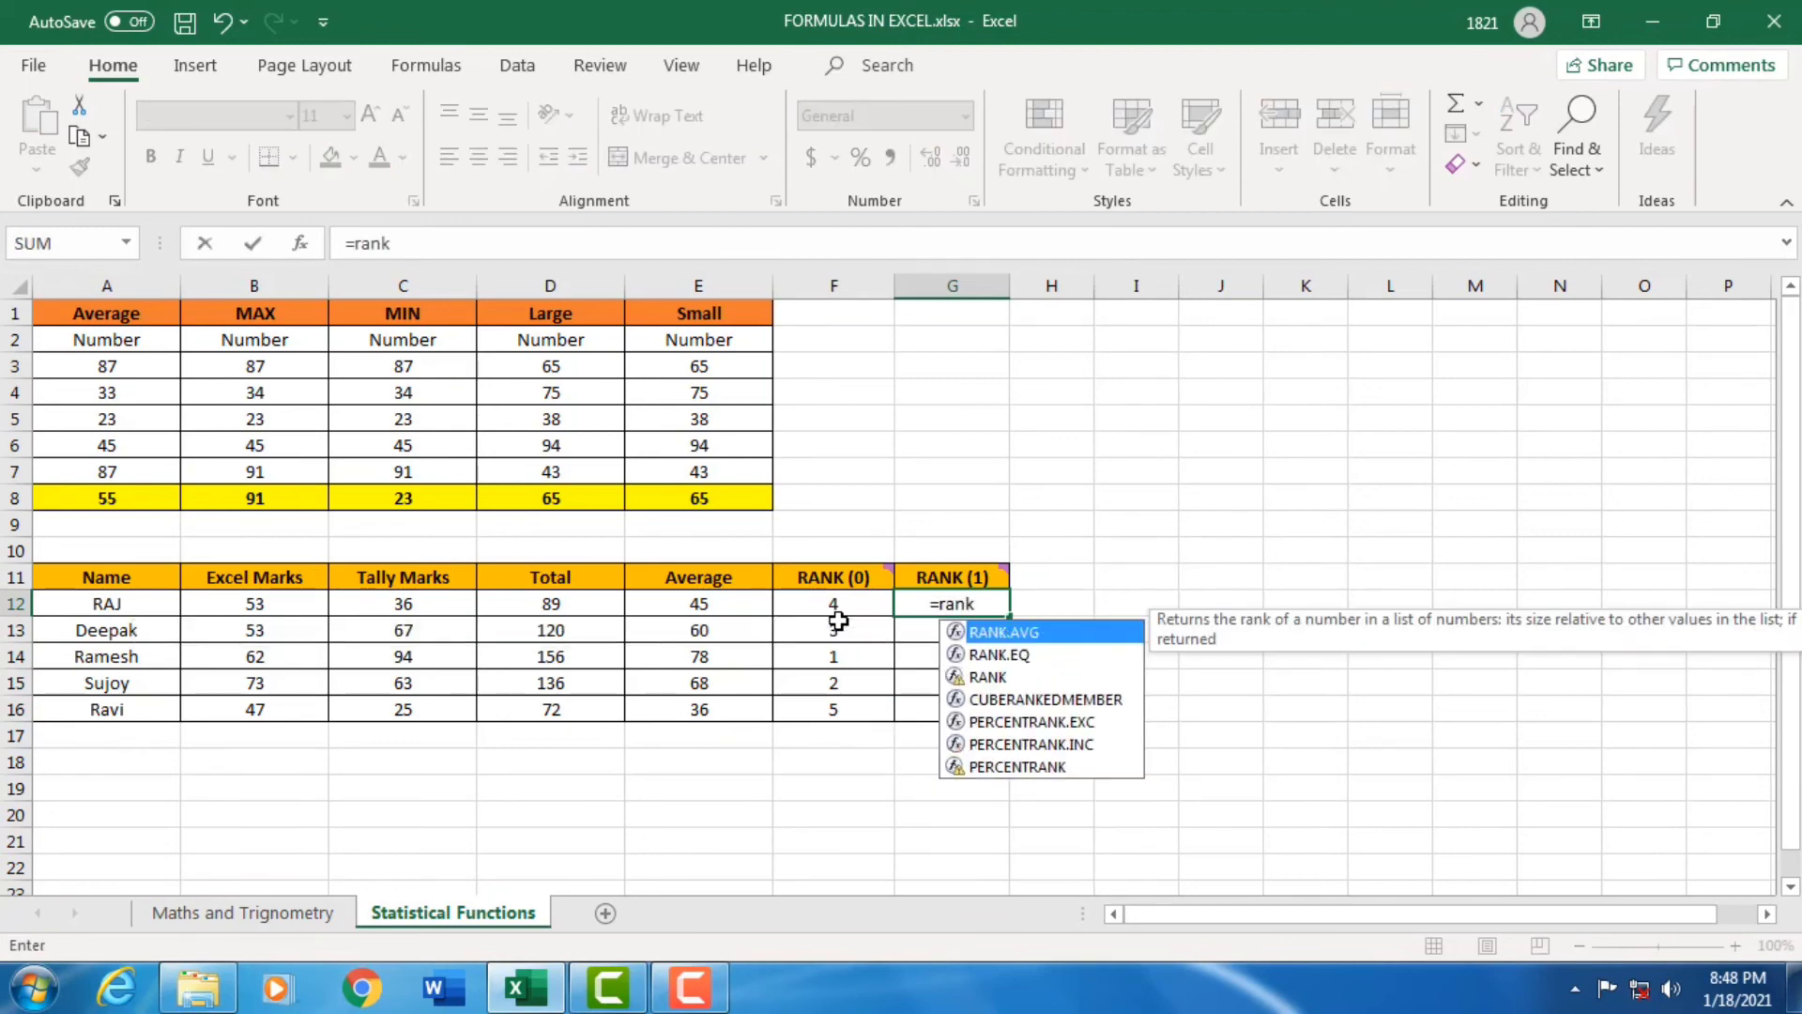
{"action": "key", "text": "Down"}
{"action": "key", "text": "Down"}
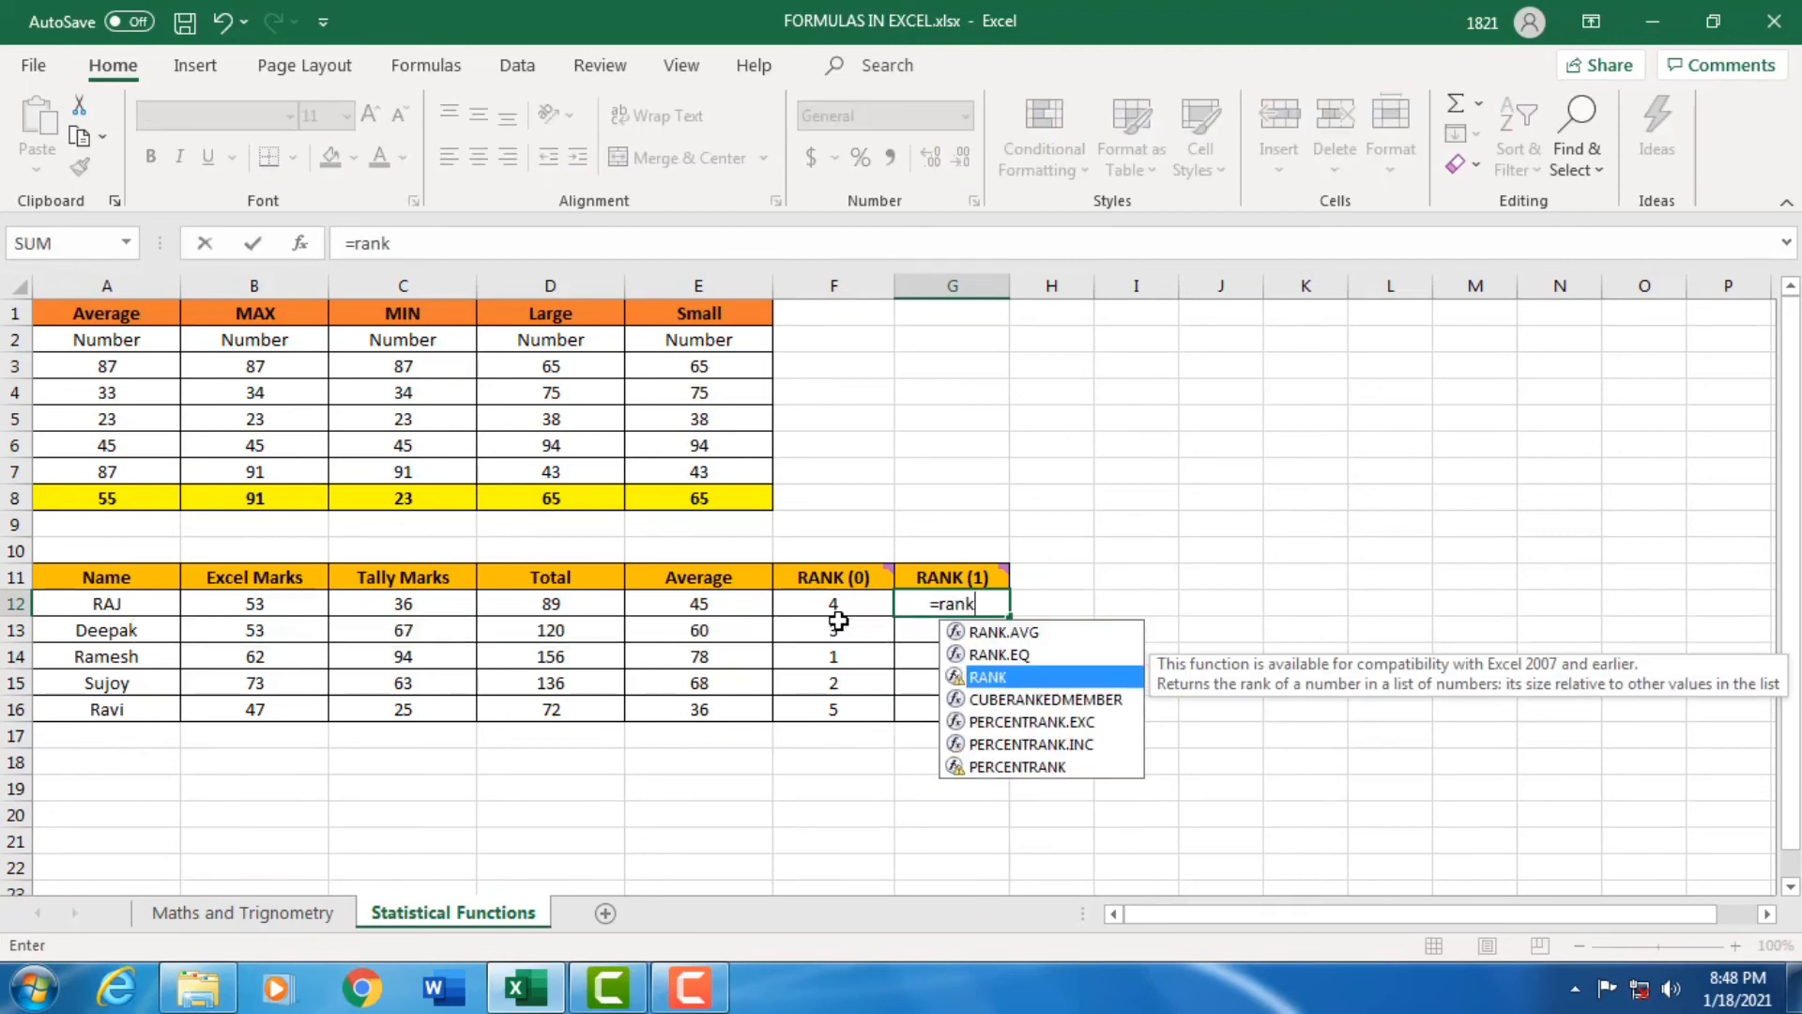
{"action": "key", "text": "Tab"}
{"action": "left_click", "coordinate": [720, 606]}
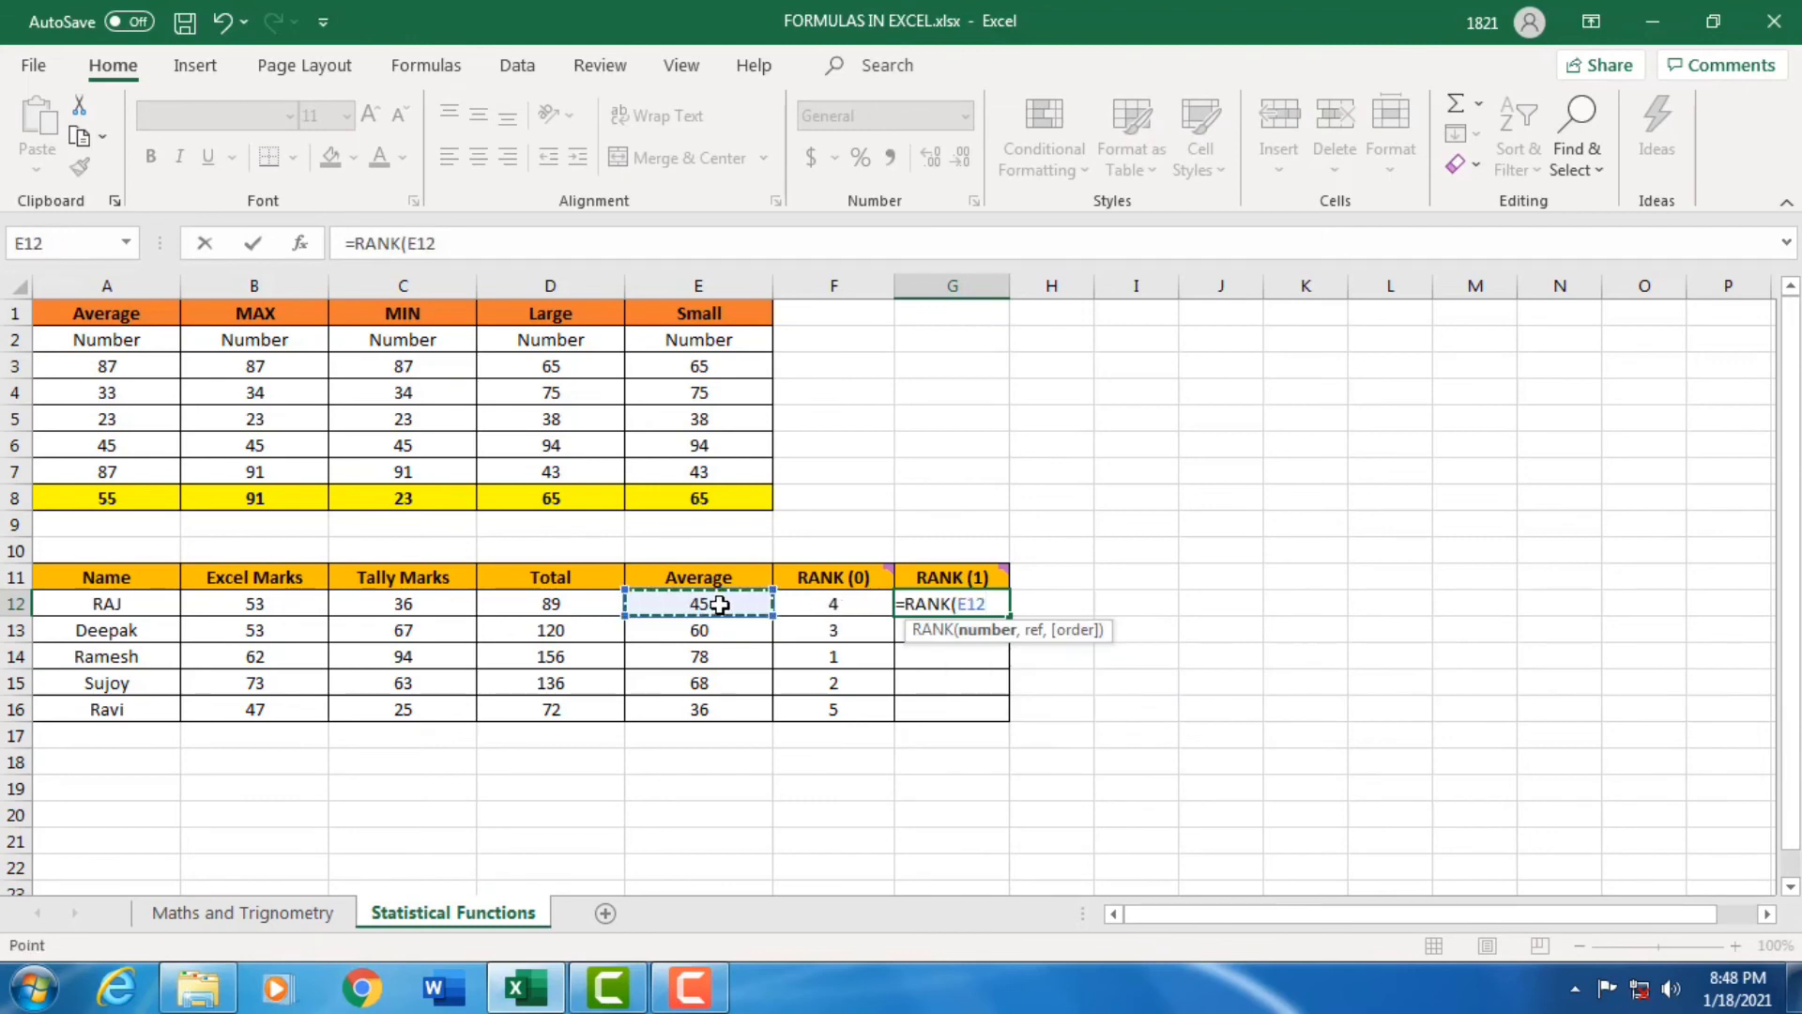
{"action": "type", "text": ","}
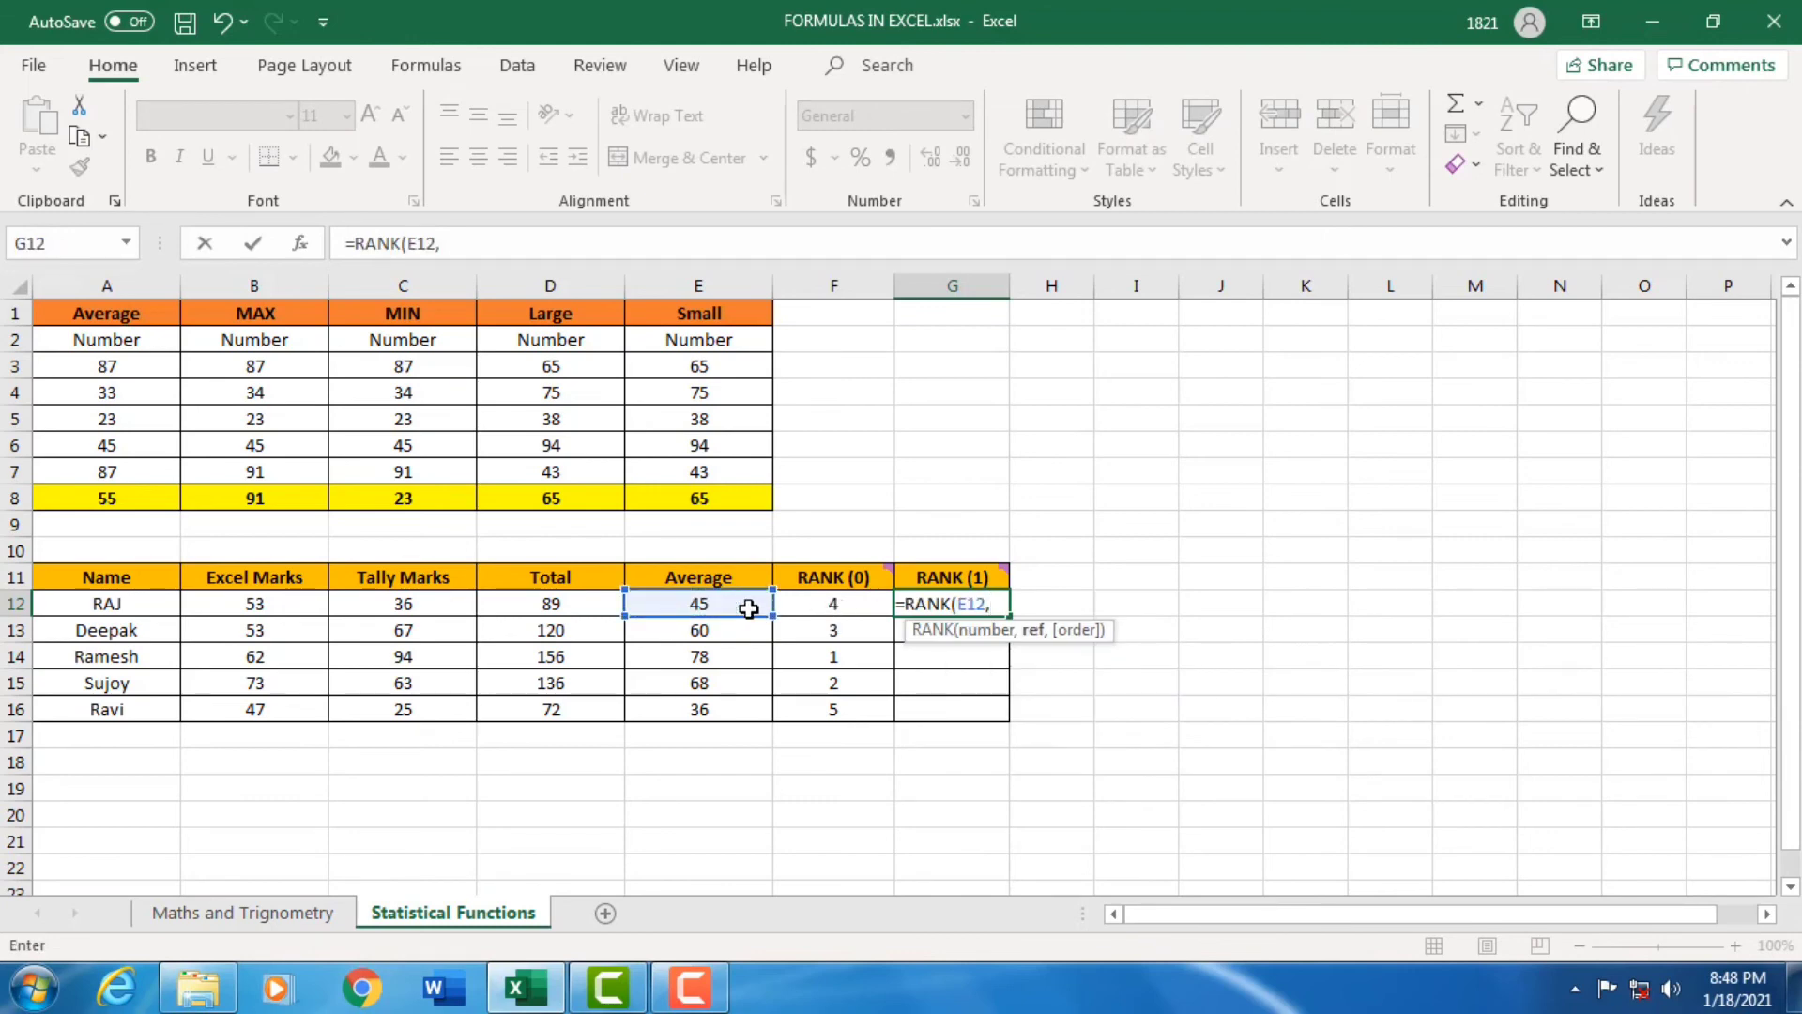
{"action": "left_click_drag", "start_coordinate": [743, 604], "coordinate": [753, 716]}
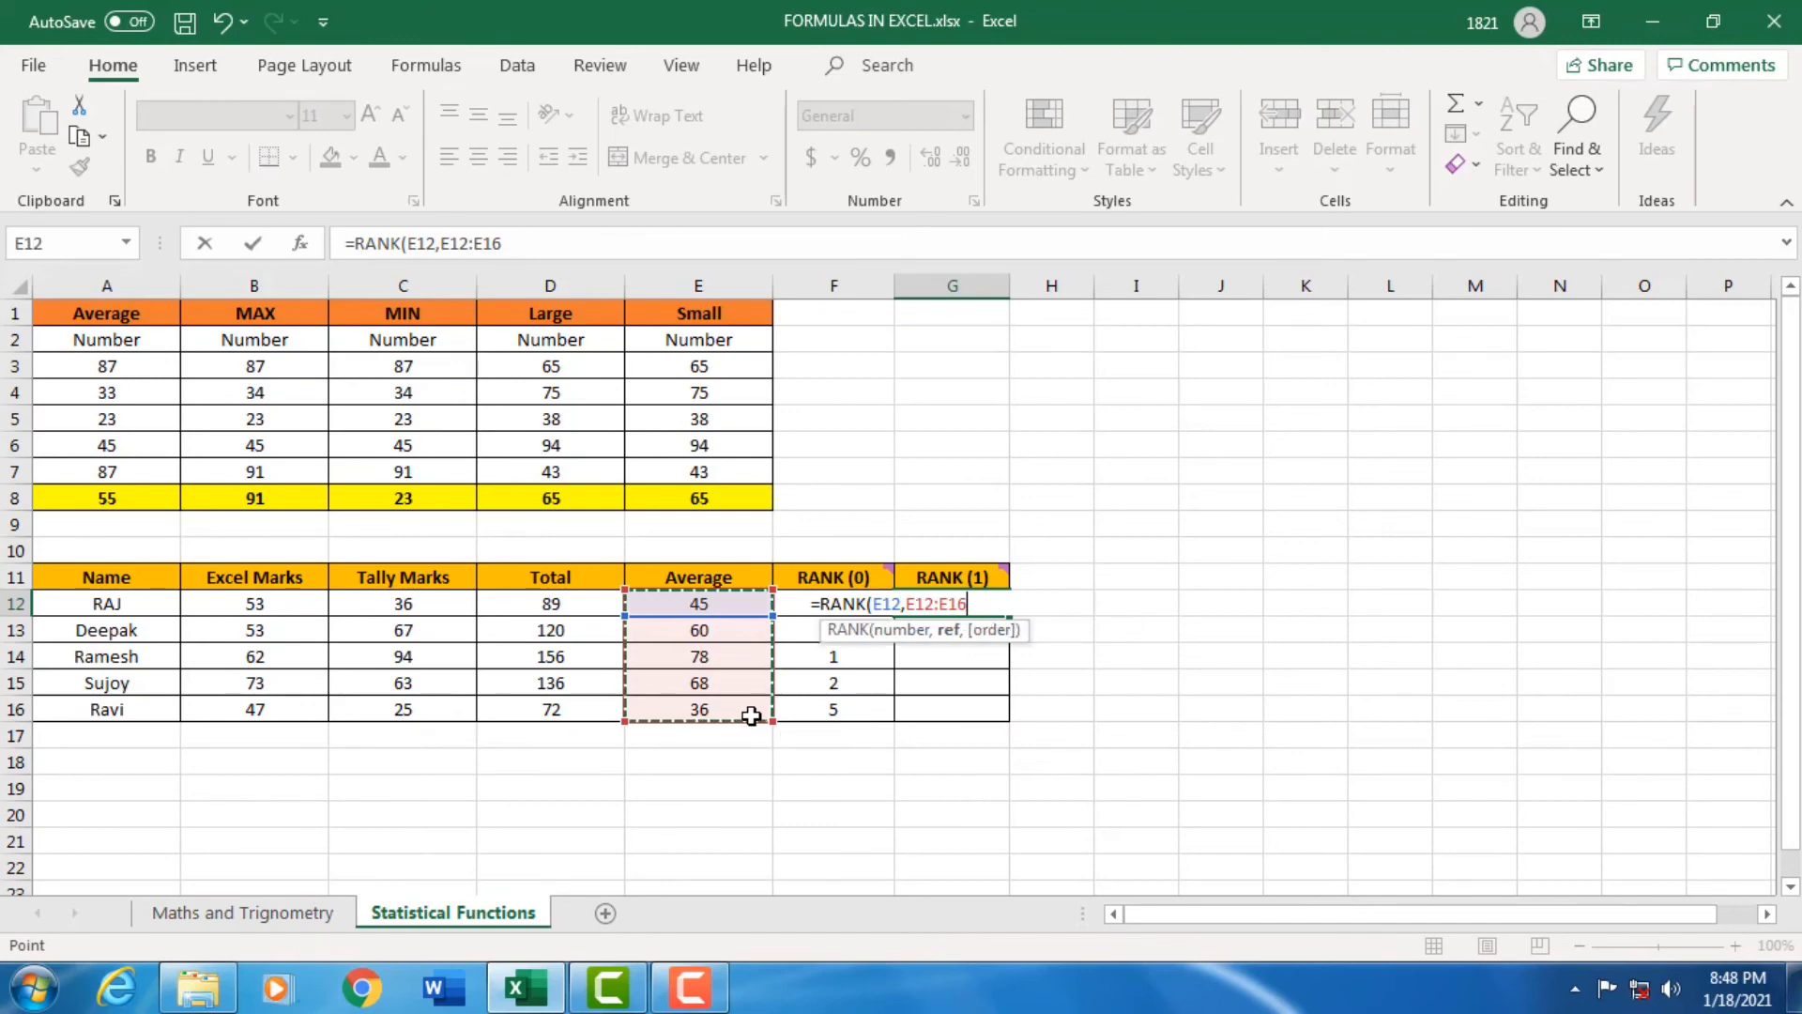
{"action": "key", "text": "F4"}
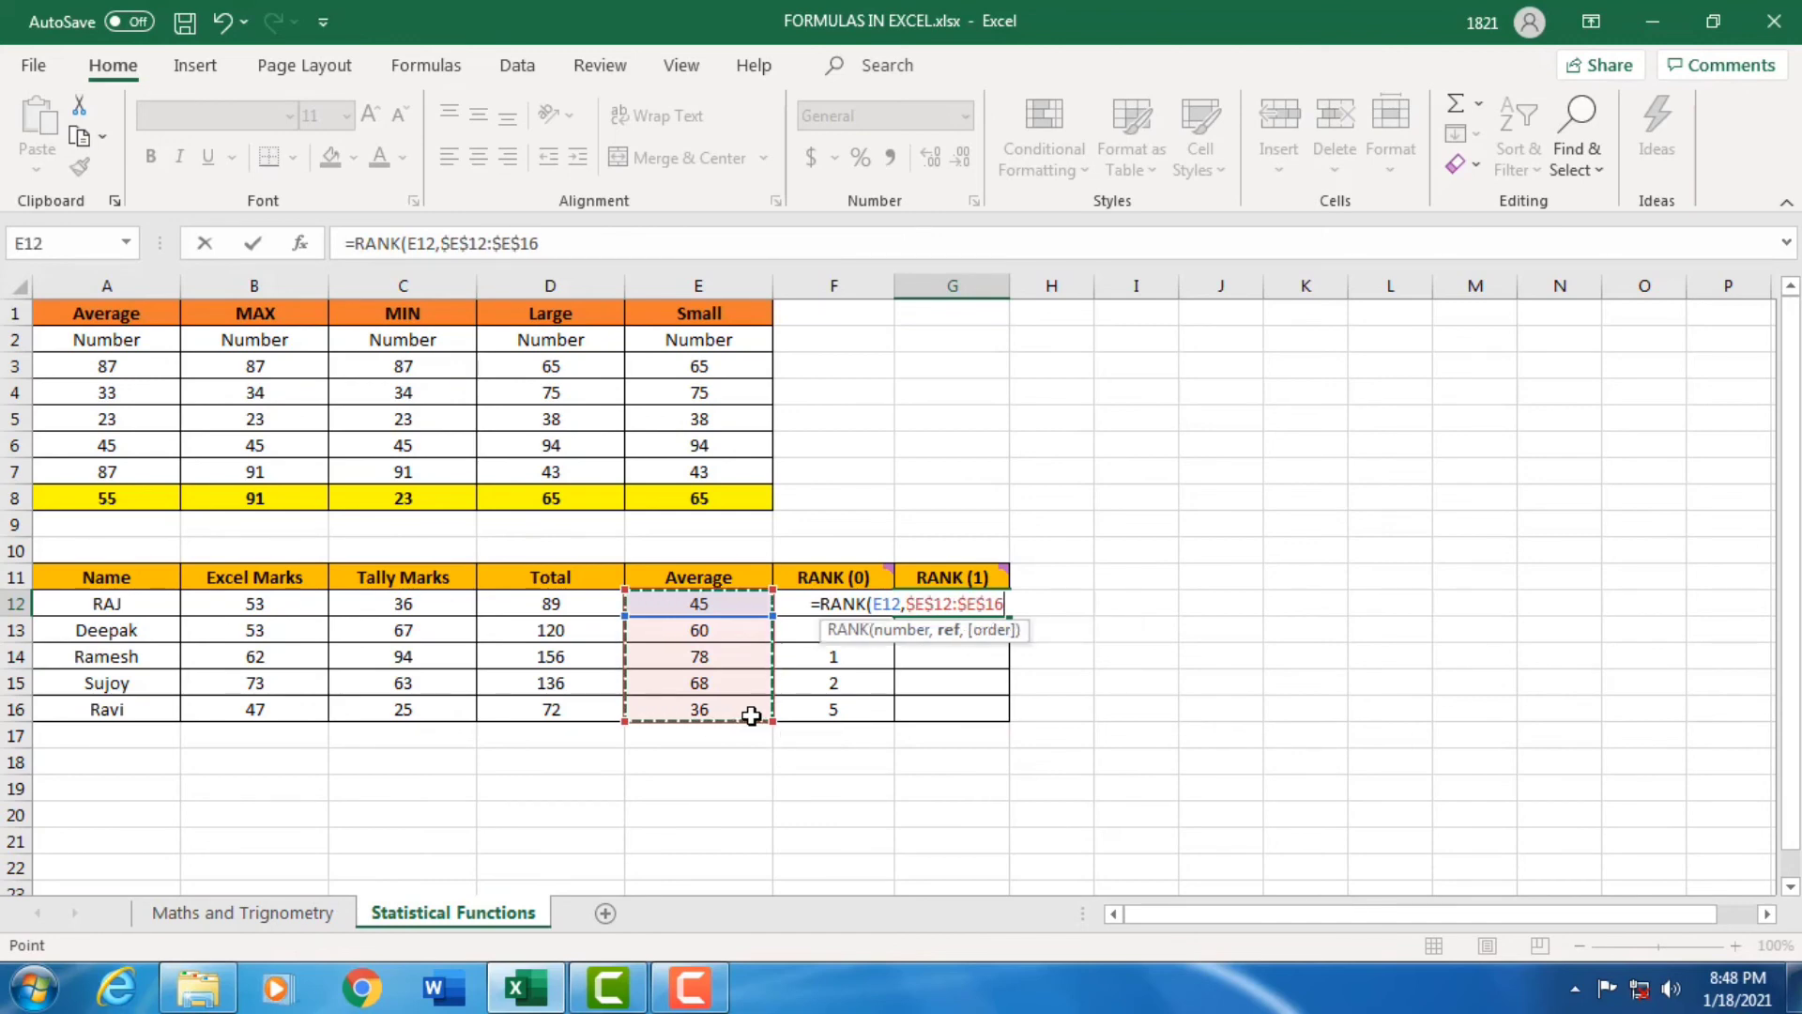
{"action": "type", "text": ","}
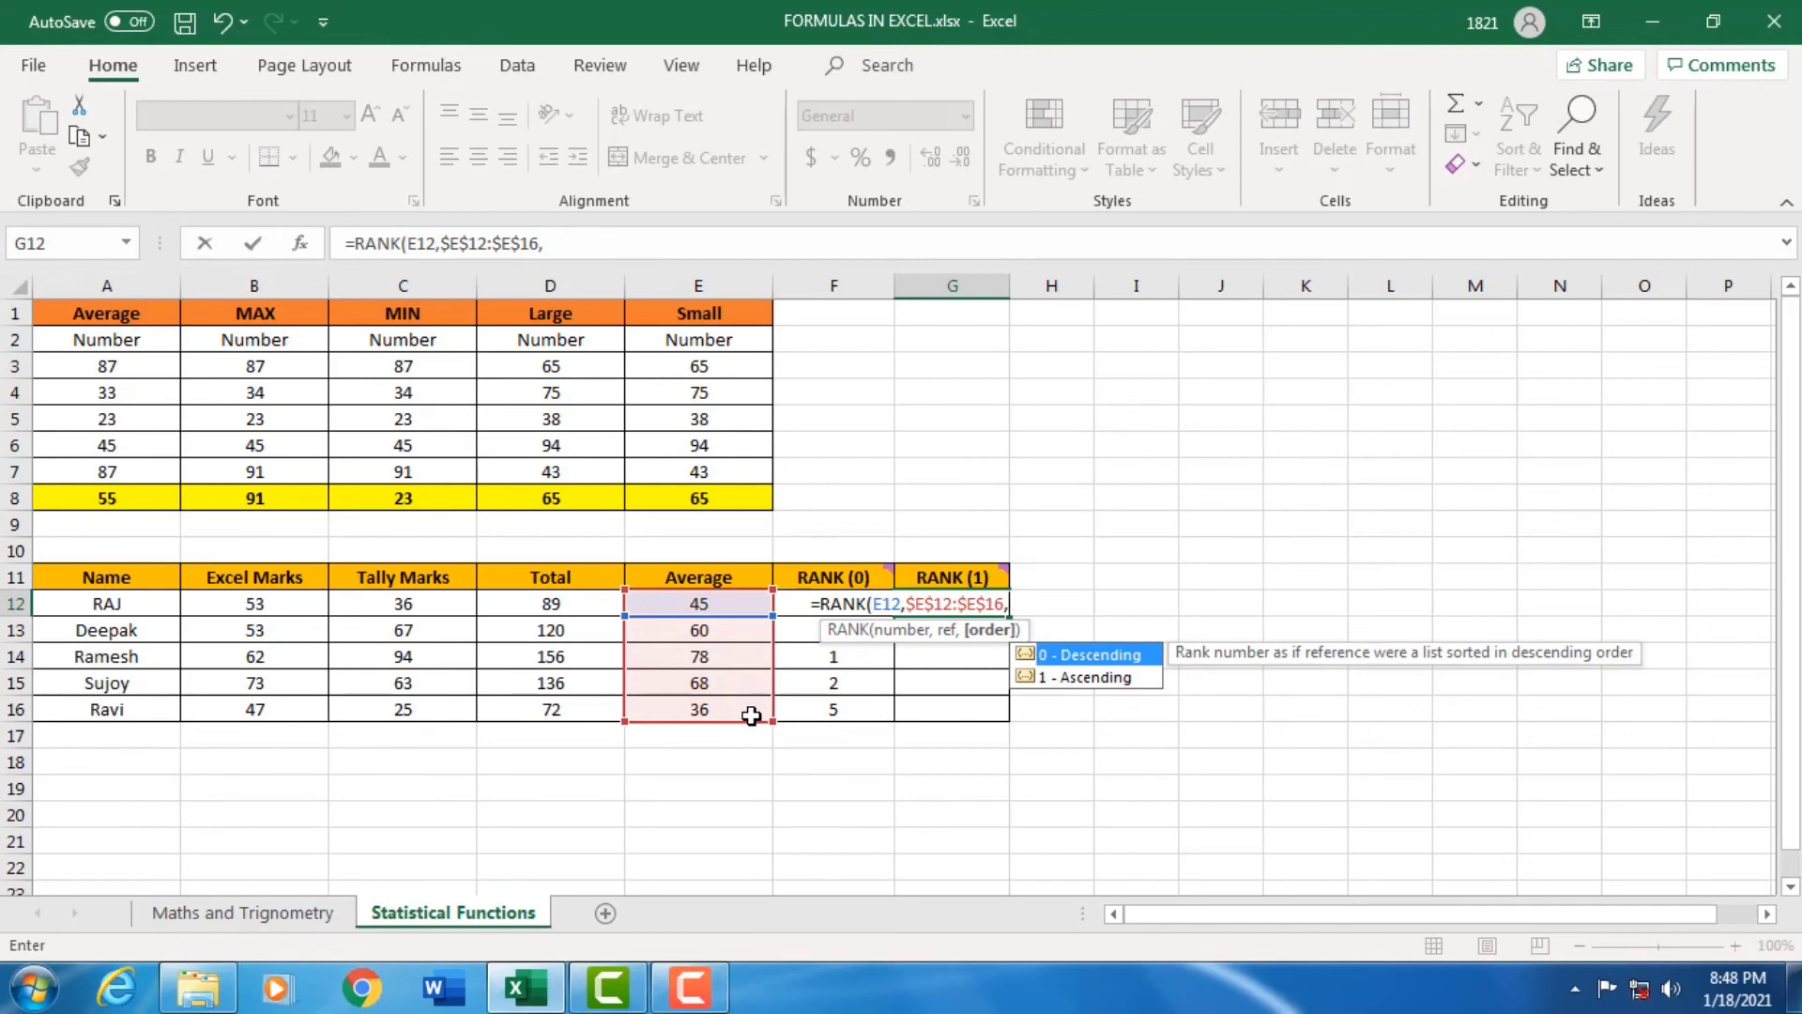
{"action": "type", "text": "1)"}
{"action": "key", "text": "Return"}
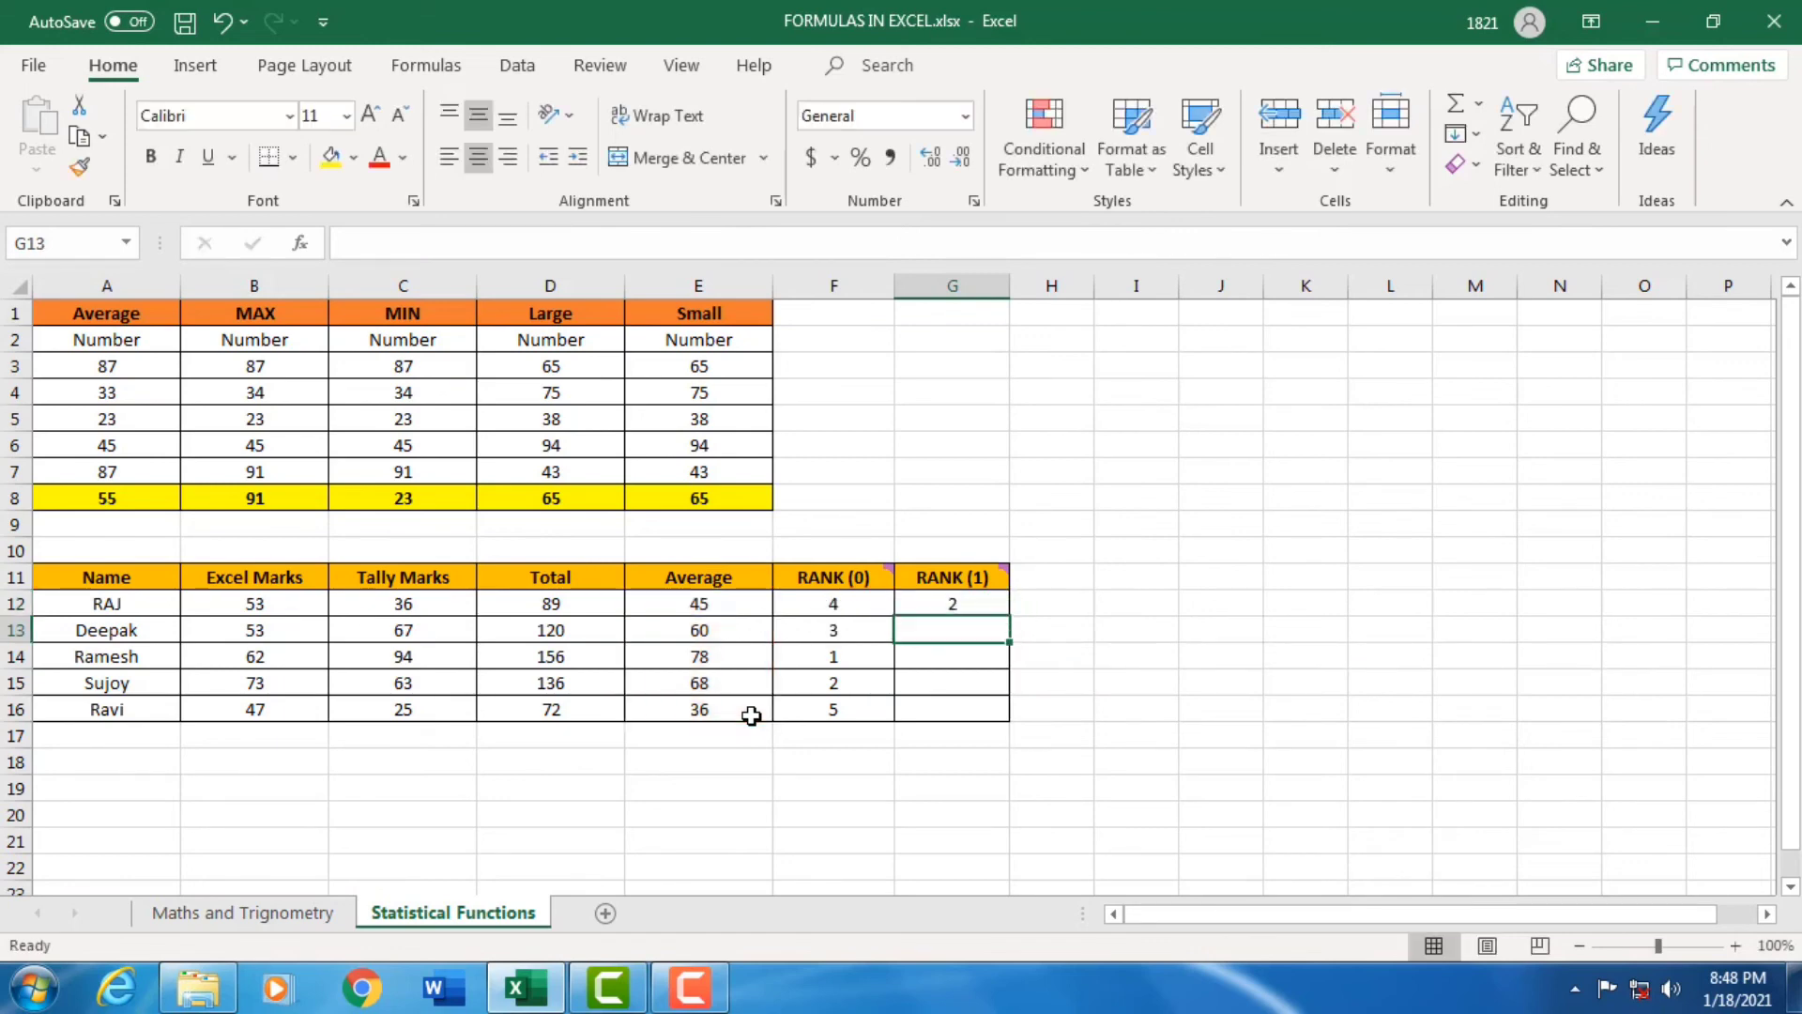
- Fill the G12 rank formula down to G16 and check the comment on the RANK (0) header
{"action": "left_click", "coordinate": [951, 606]}
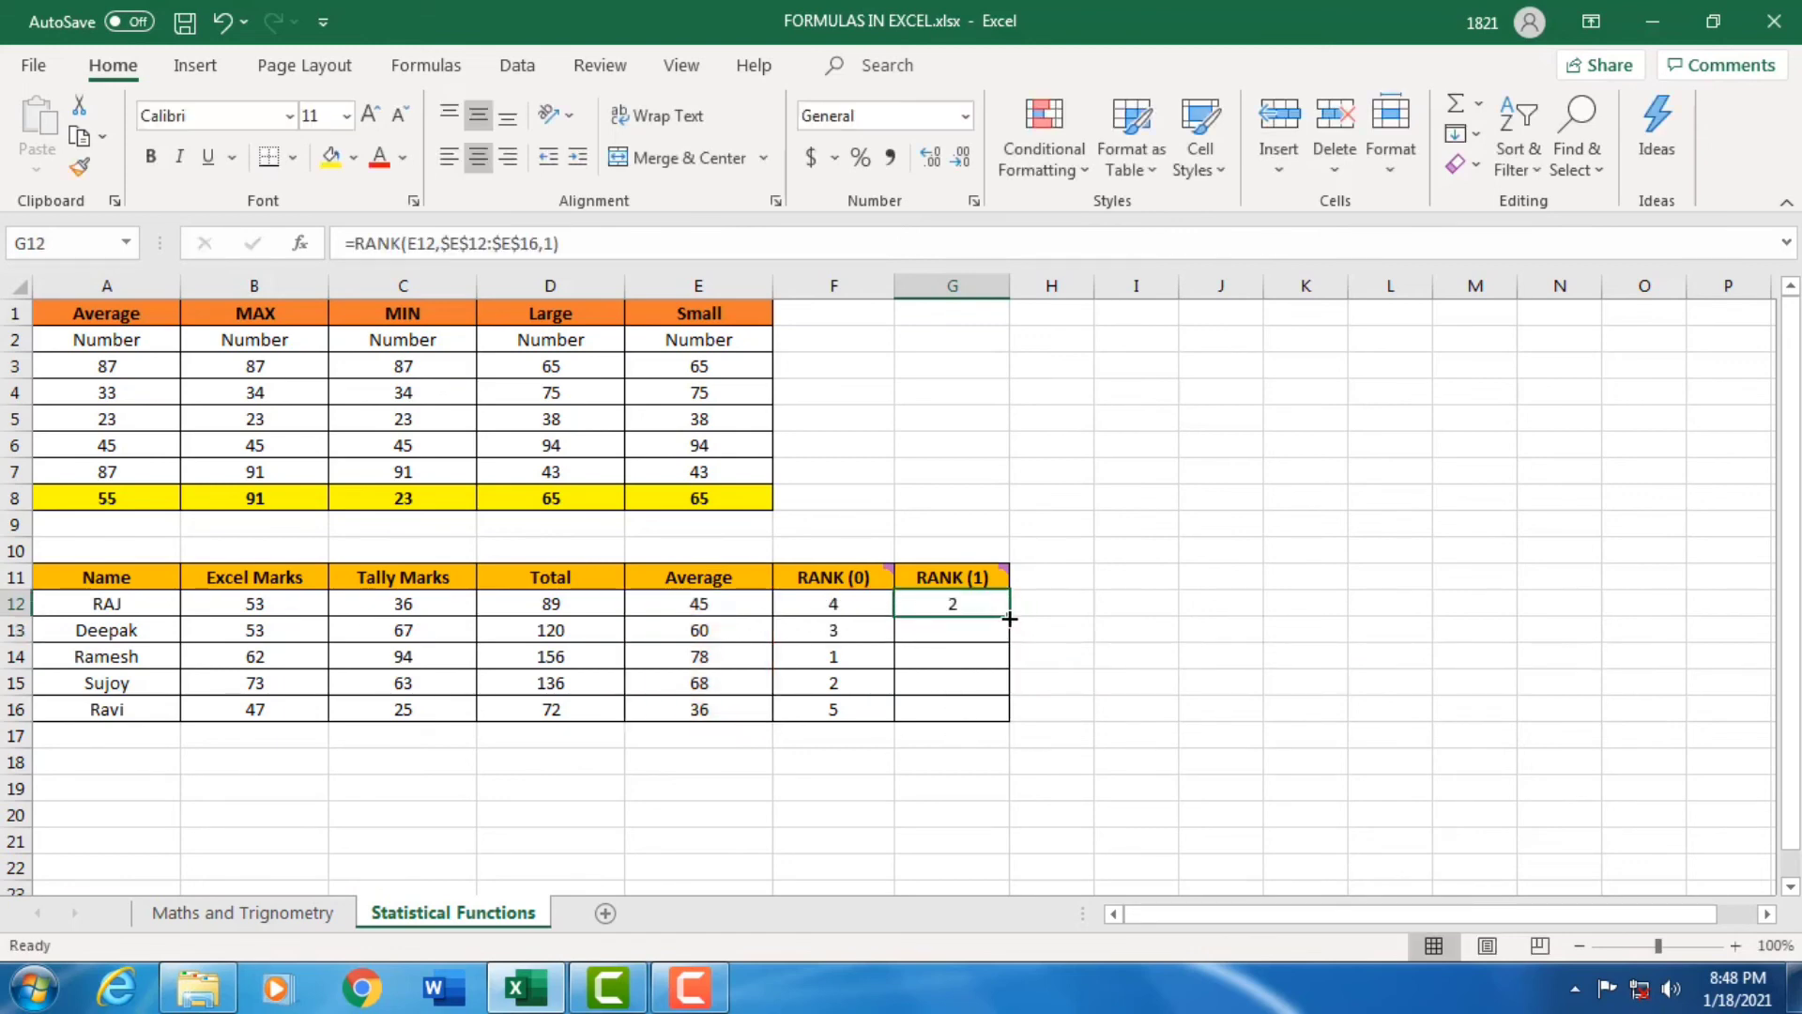
{"action": "double_click", "coordinate": [1009, 618]}
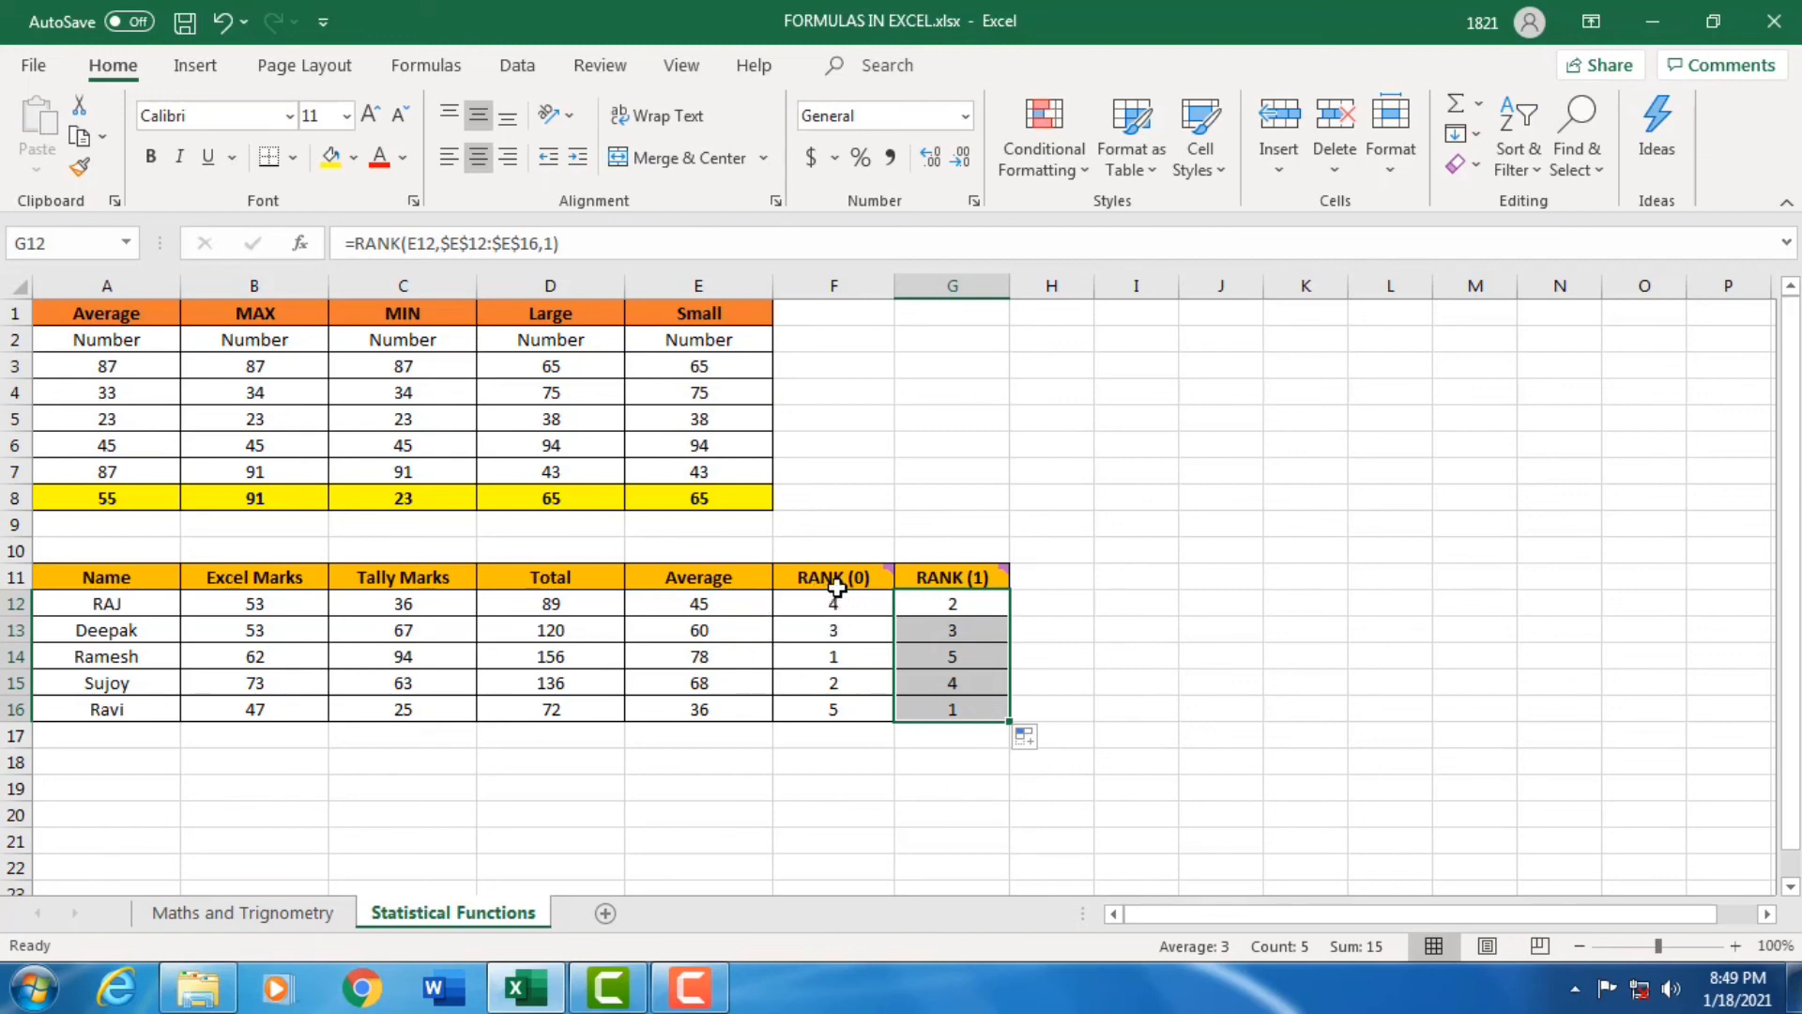
{"action": "mouse_move", "coordinate": [850, 588]}
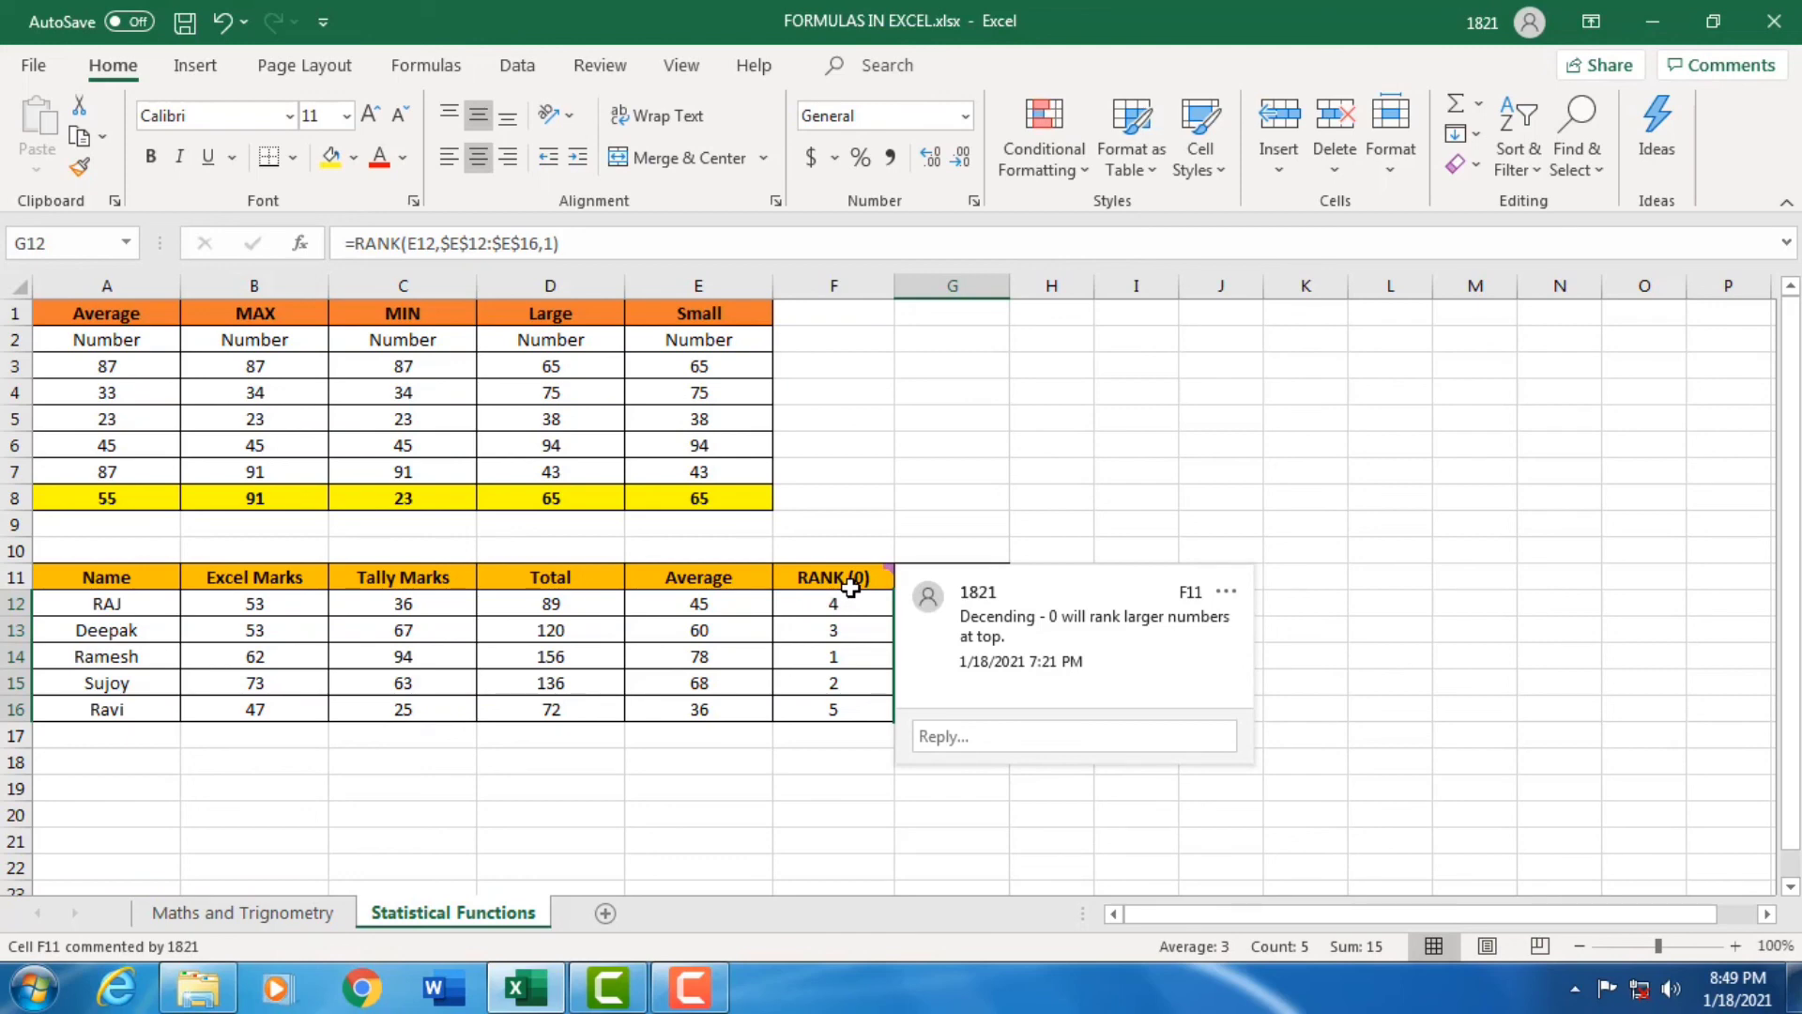
- Compare the students' averages in column E with their descending ranks in column F and ascending ranks in column G
{"action": "left_click", "coordinate": [689, 659]}
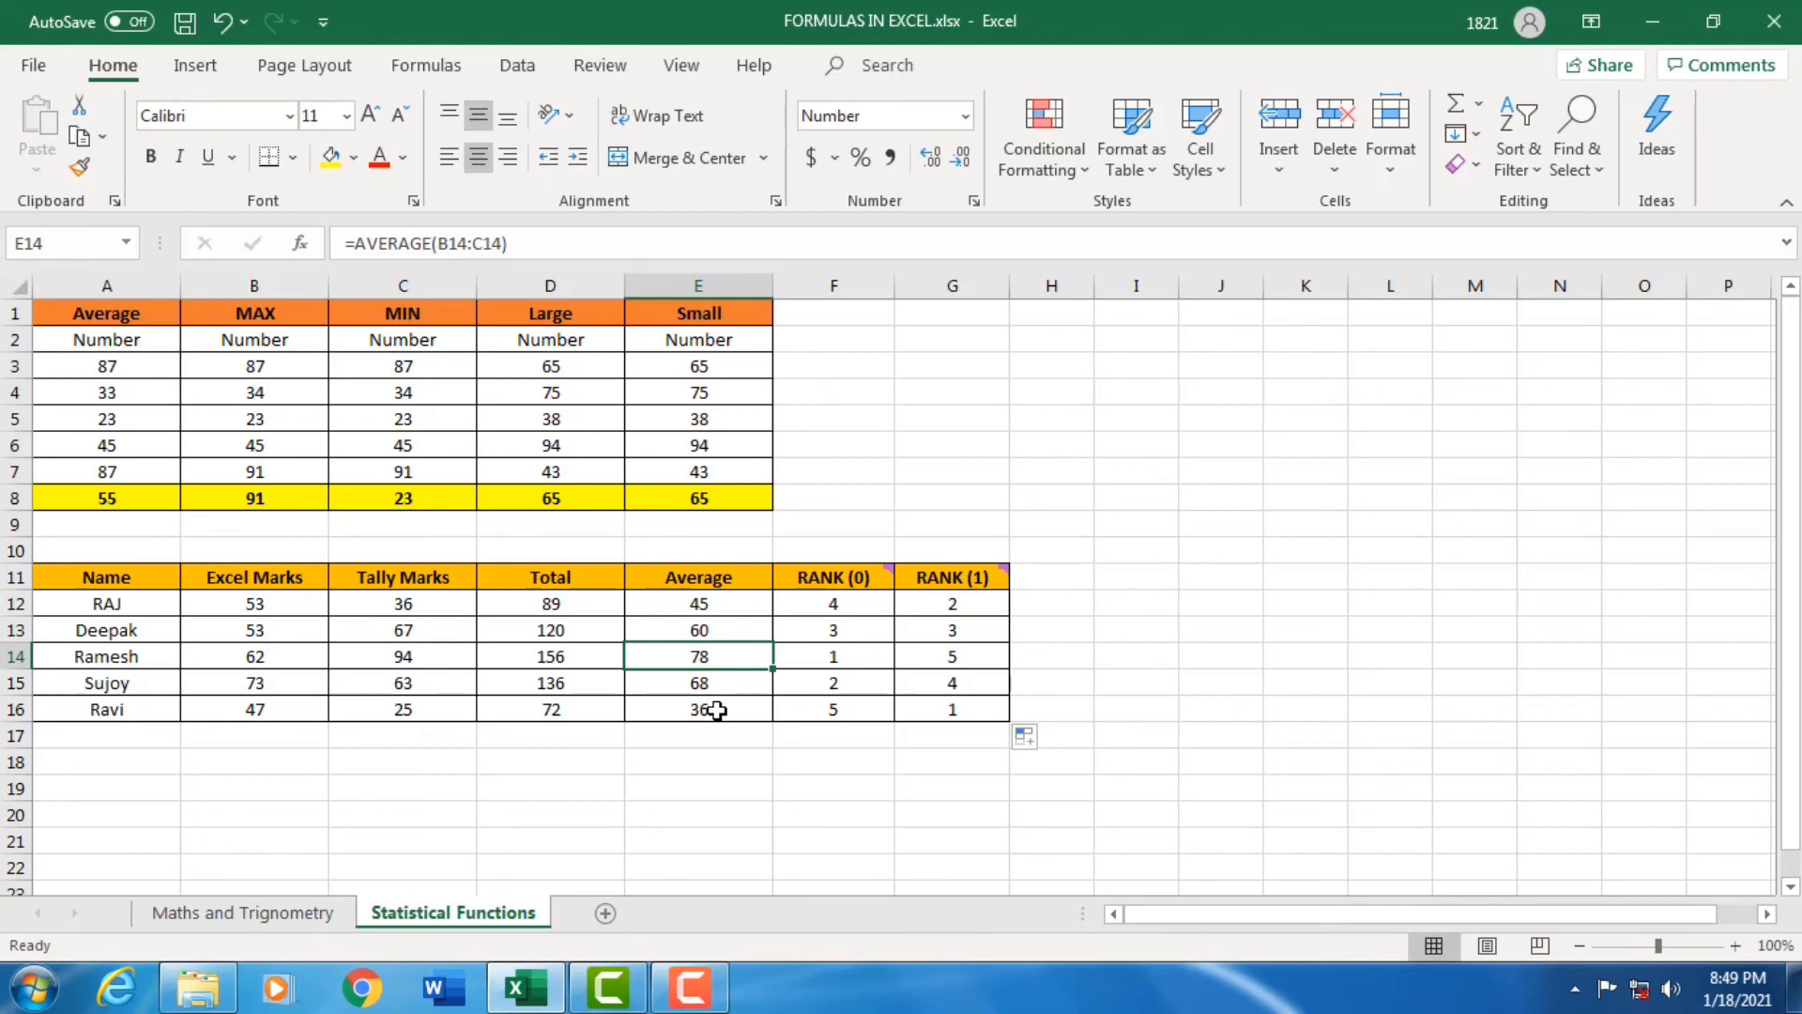
{"action": "left_click", "coordinate": [929, 710]}
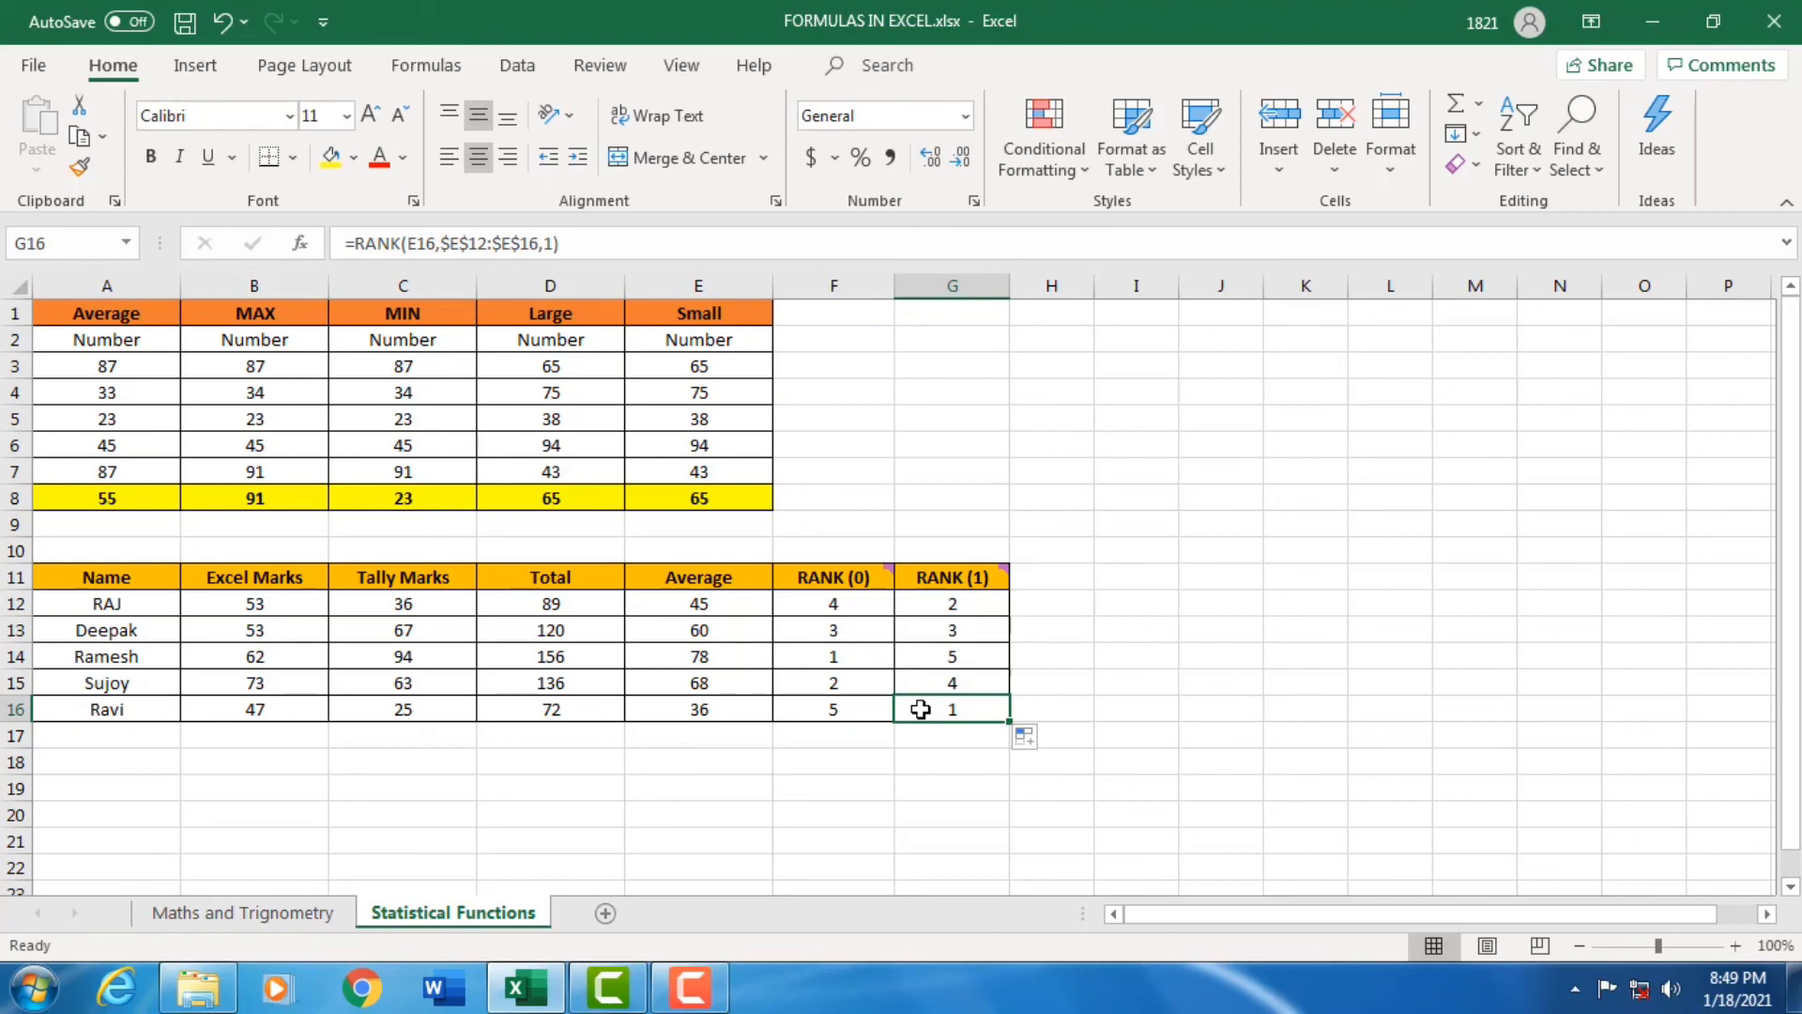
{"action": "left_click", "coordinate": [693, 663]}
{"action": "left_click", "coordinate": [851, 654]}
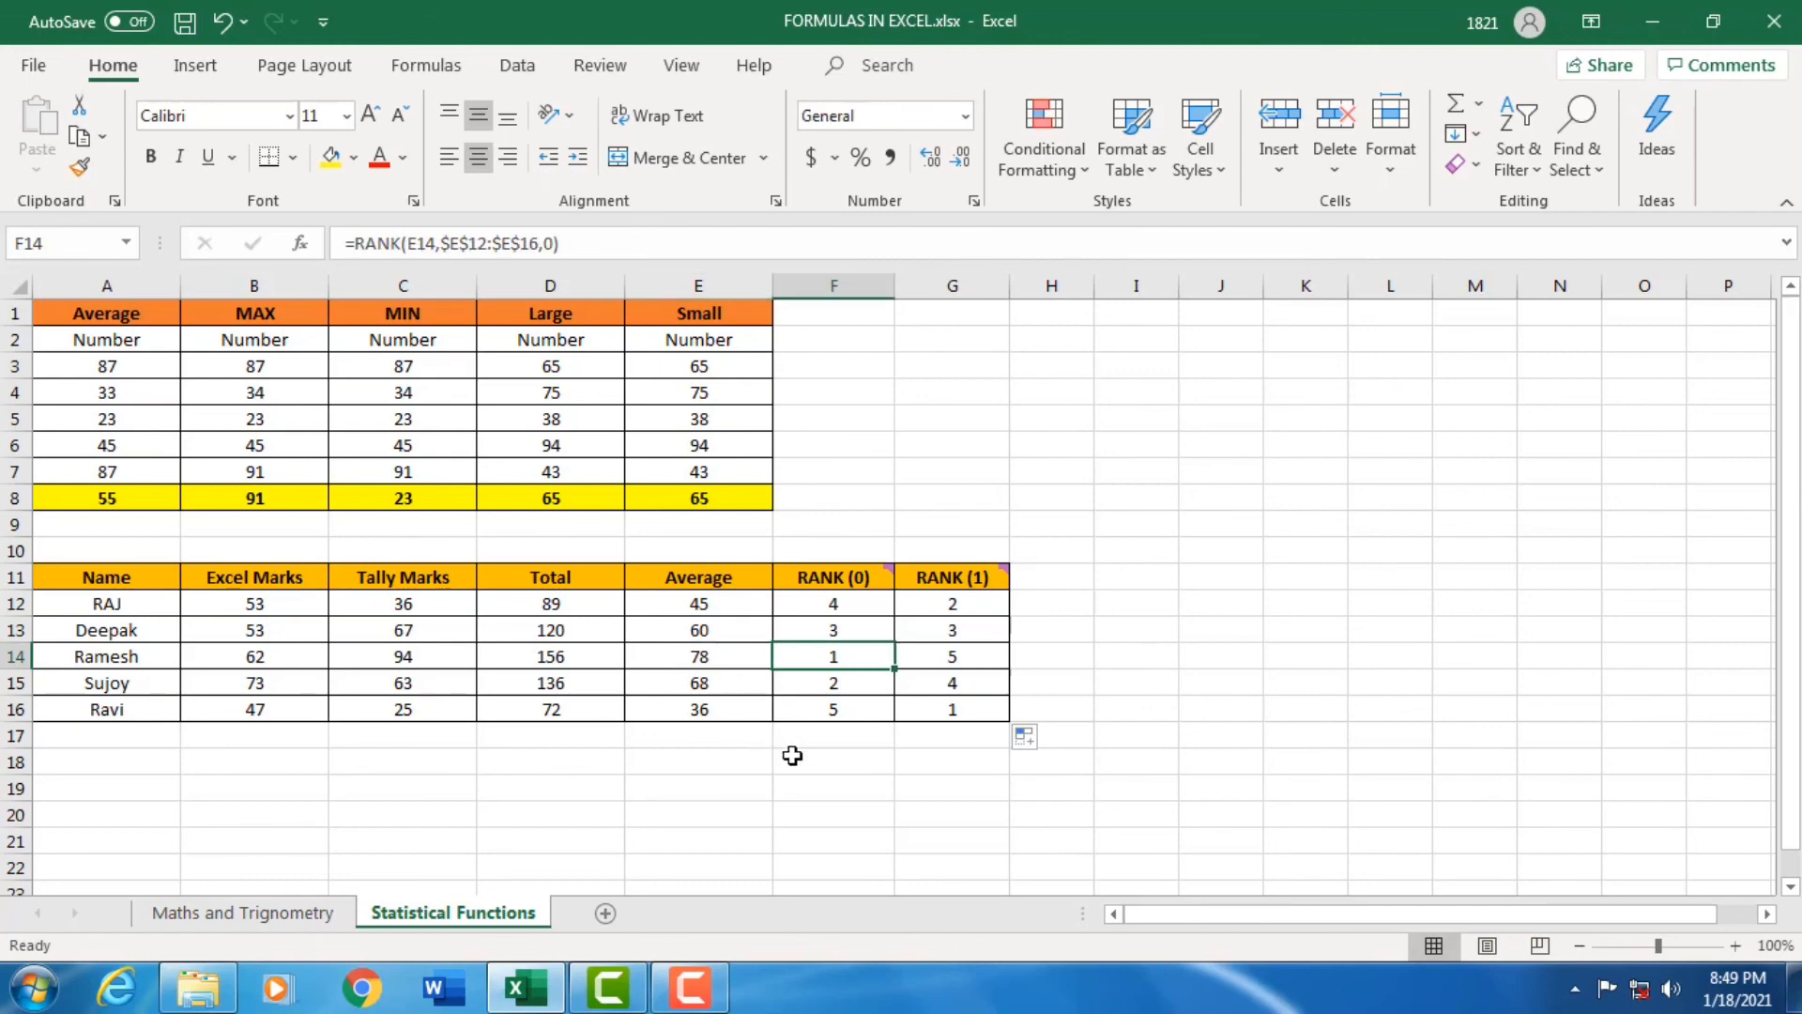
{"action": "left_click", "coordinate": [730, 641]}
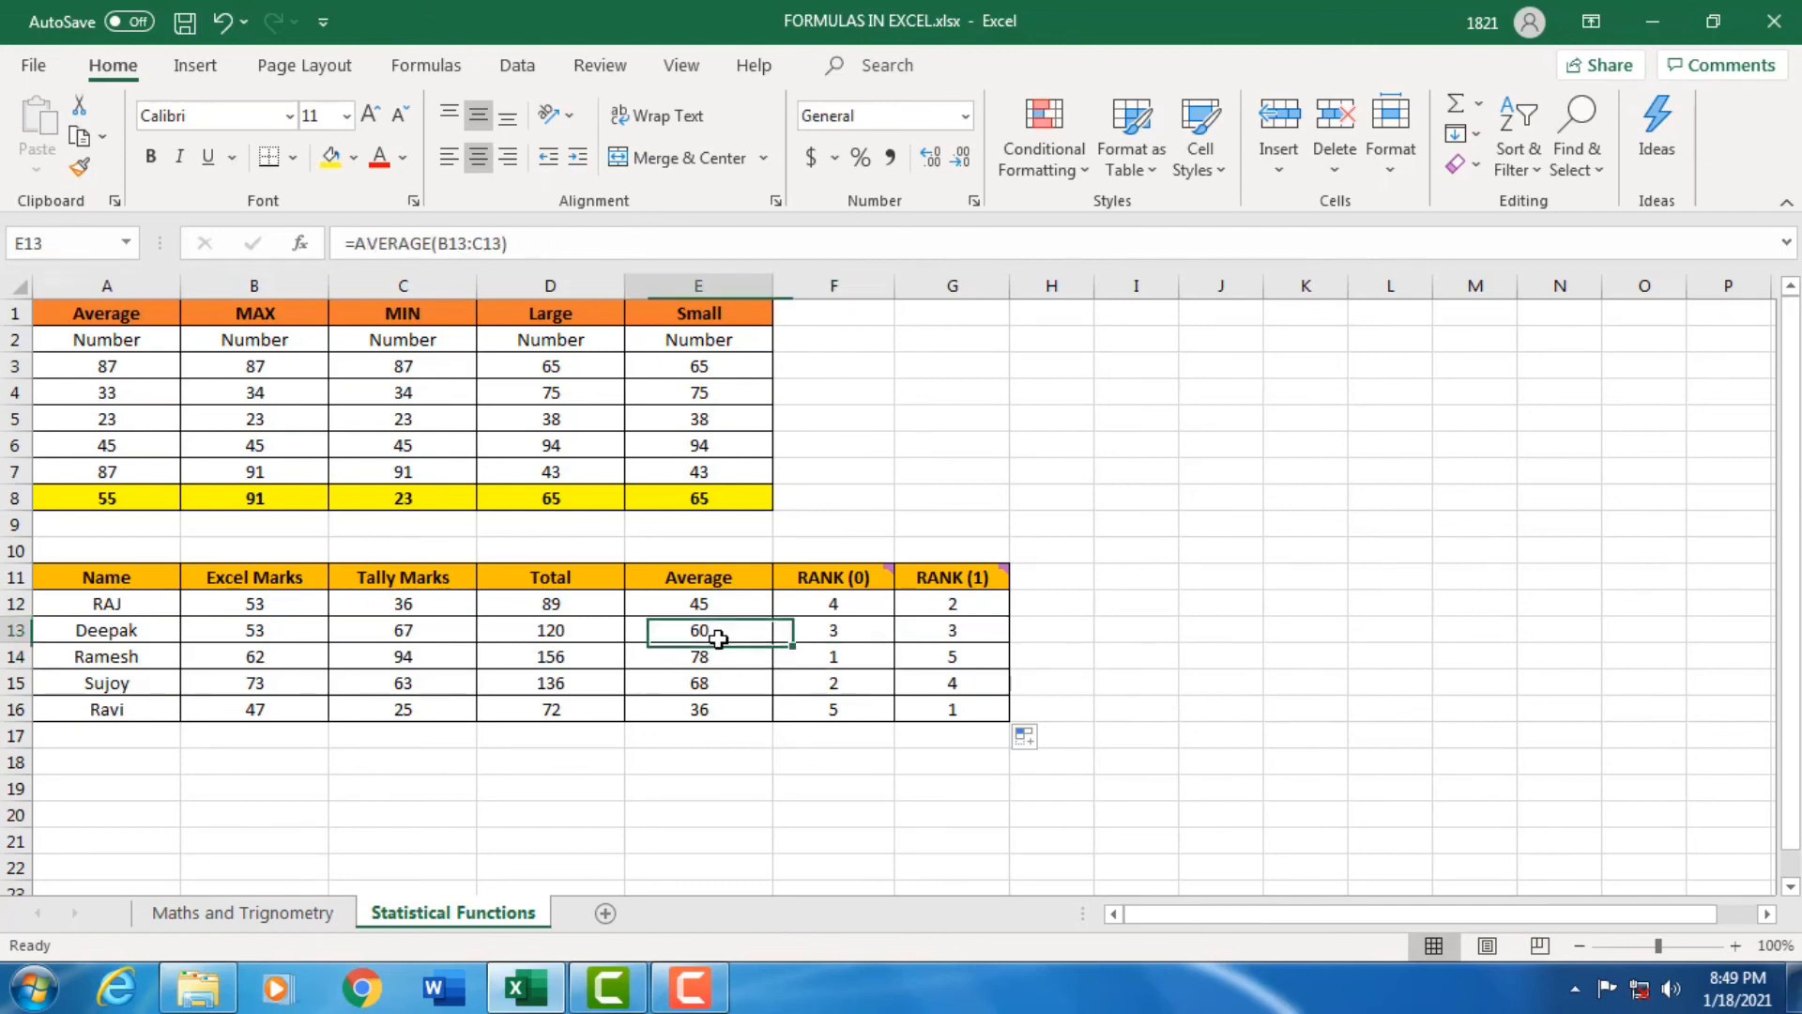
{"action": "left_click", "coordinate": [730, 685]}
{"action": "left_click", "coordinate": [830, 683]}
{"action": "left_click", "coordinate": [724, 632]}
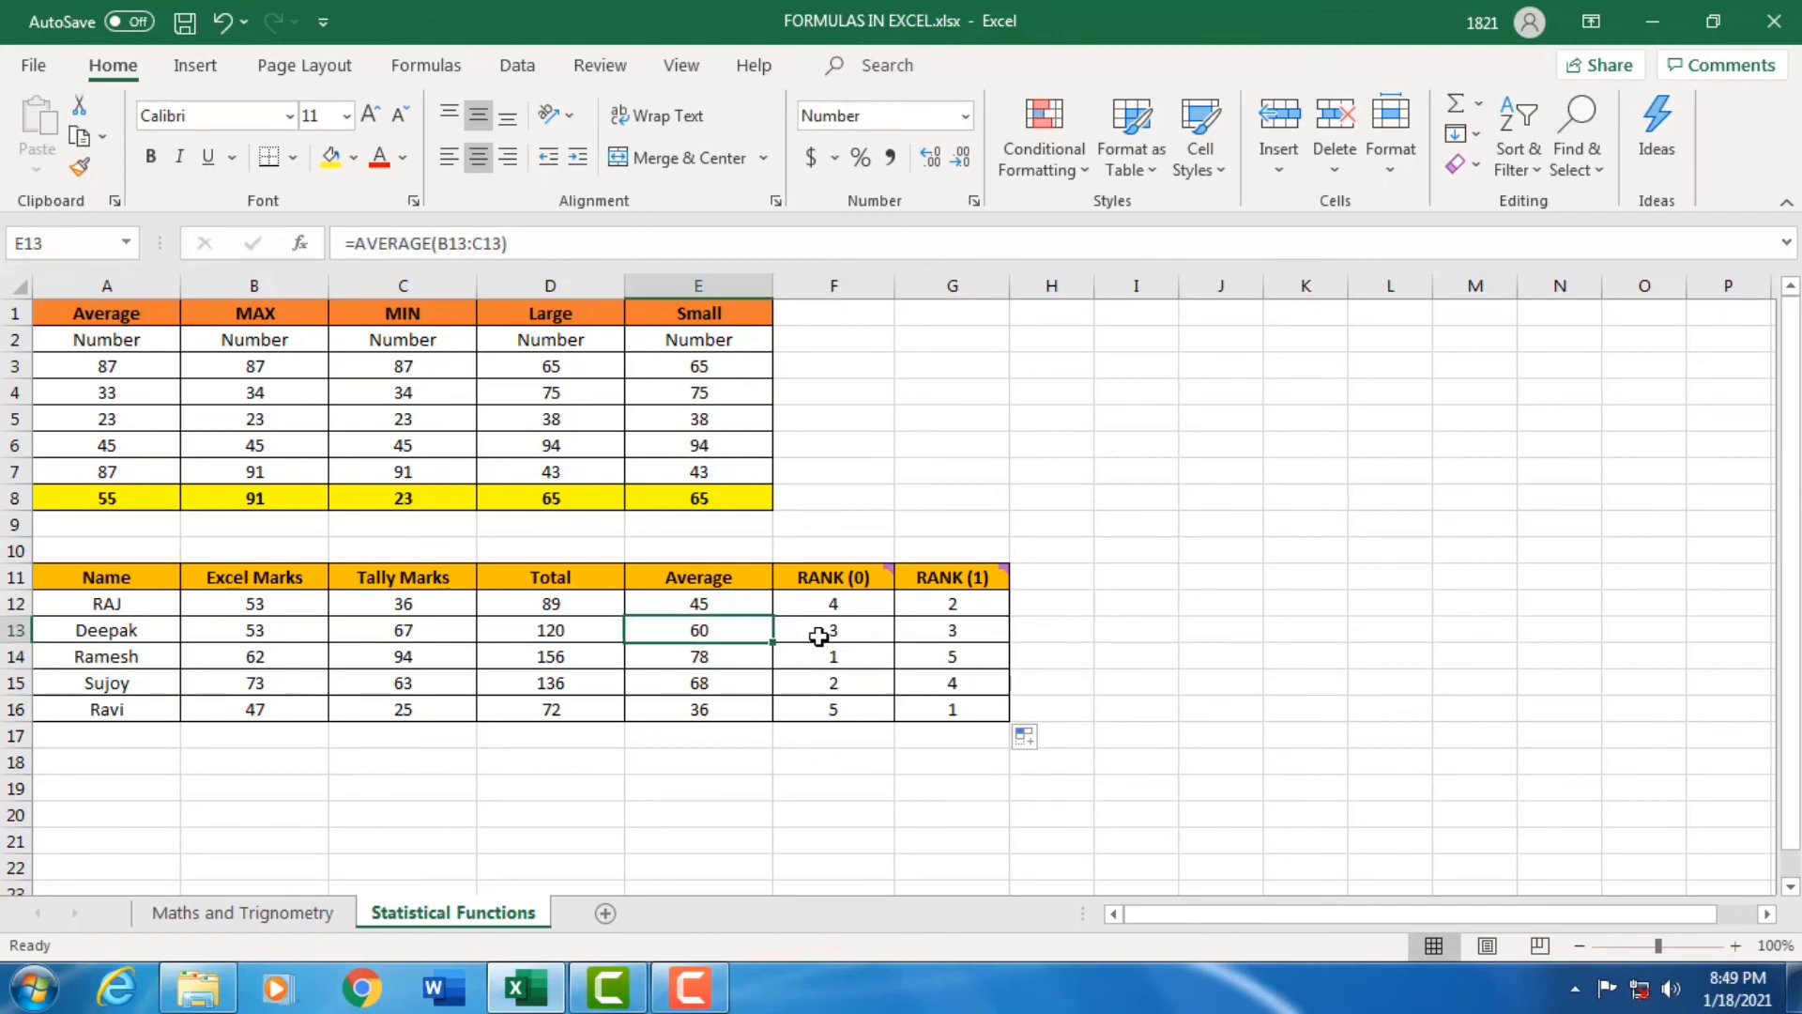
{"action": "left_click", "coordinate": [826, 635]}
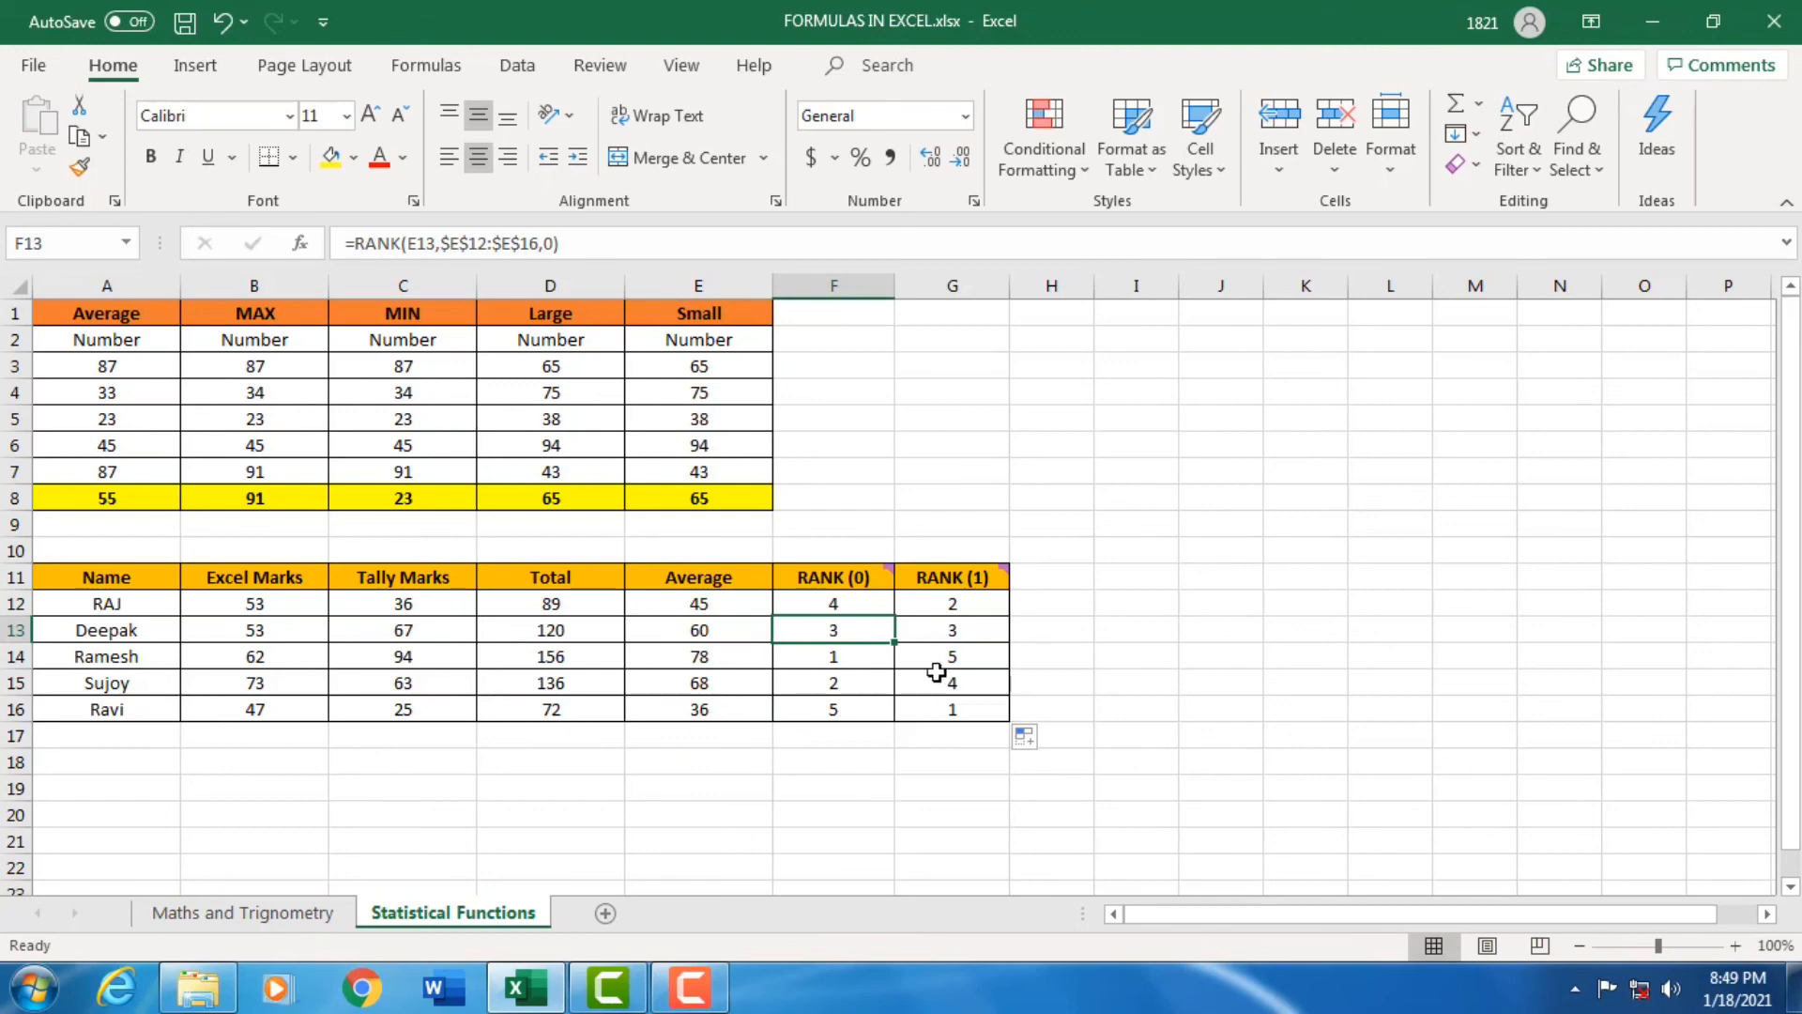
{"action": "left_click", "coordinate": [722, 708]}
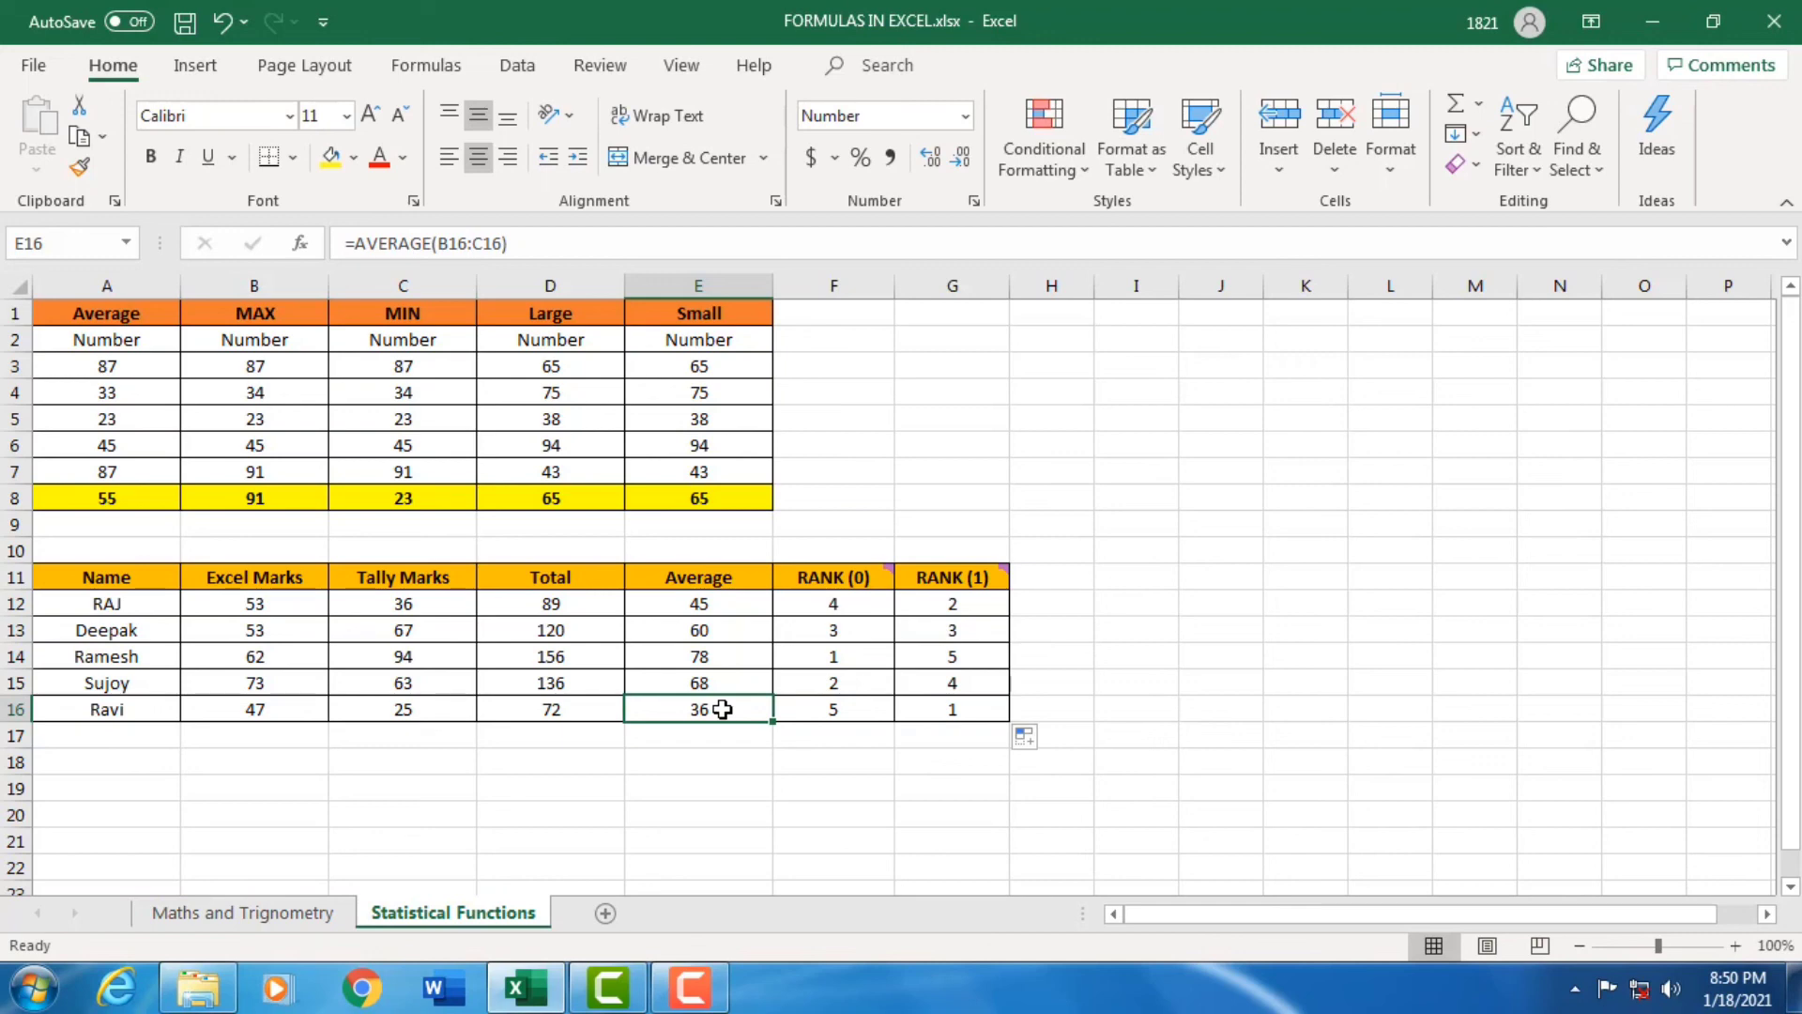
{"action": "left_click", "coordinate": [828, 603]}
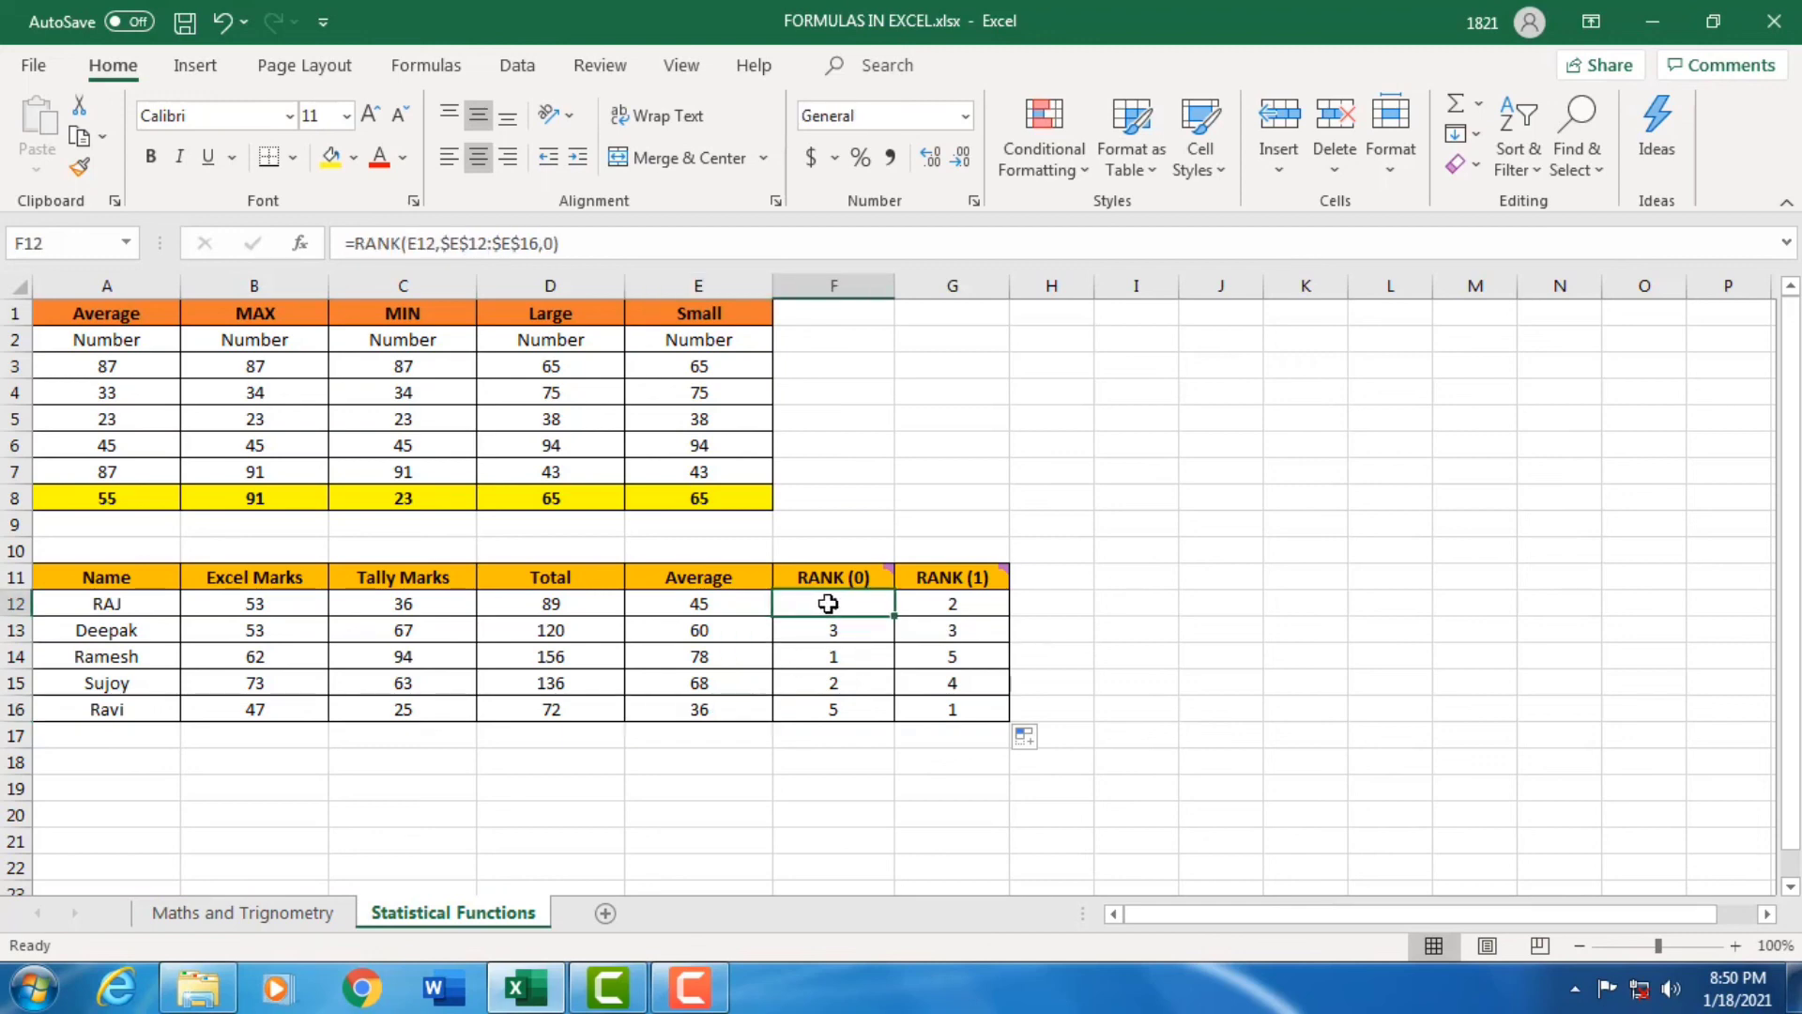